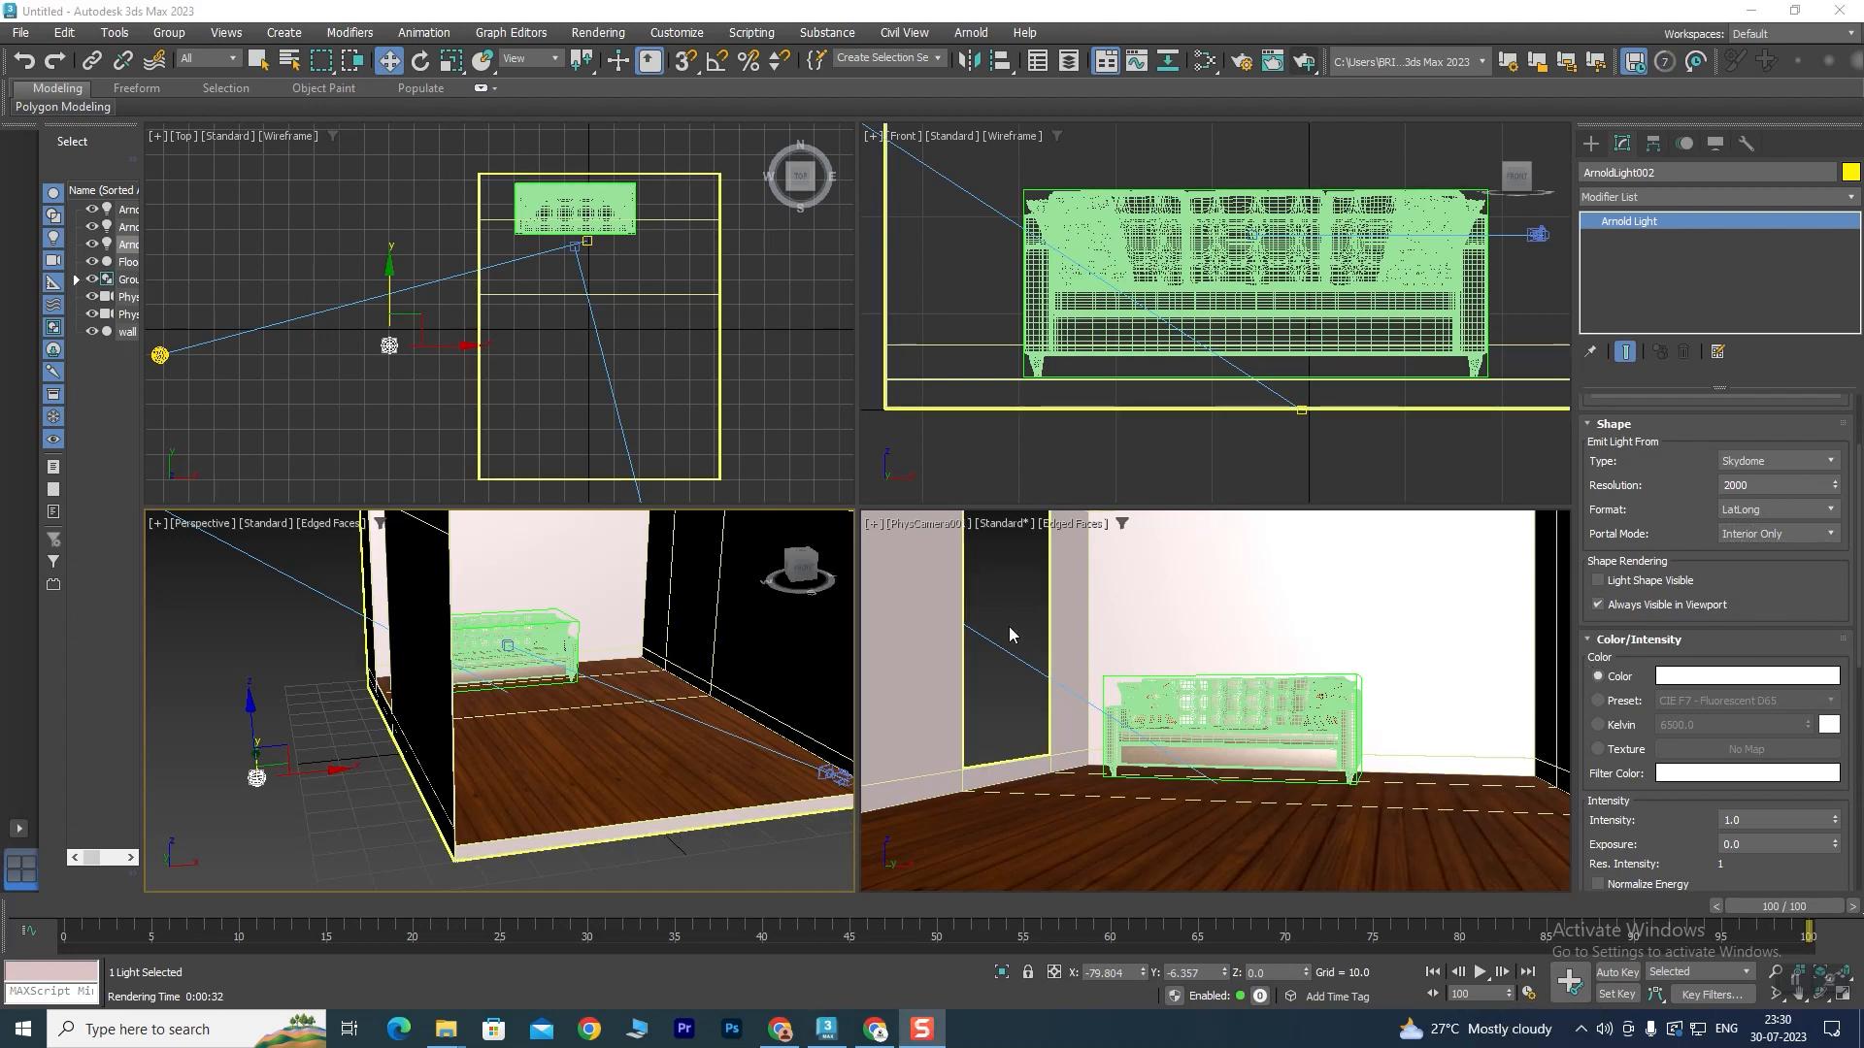
Set the render output size for the PhysCamera001 view to 960 × 540.
left_click(1221, 638)
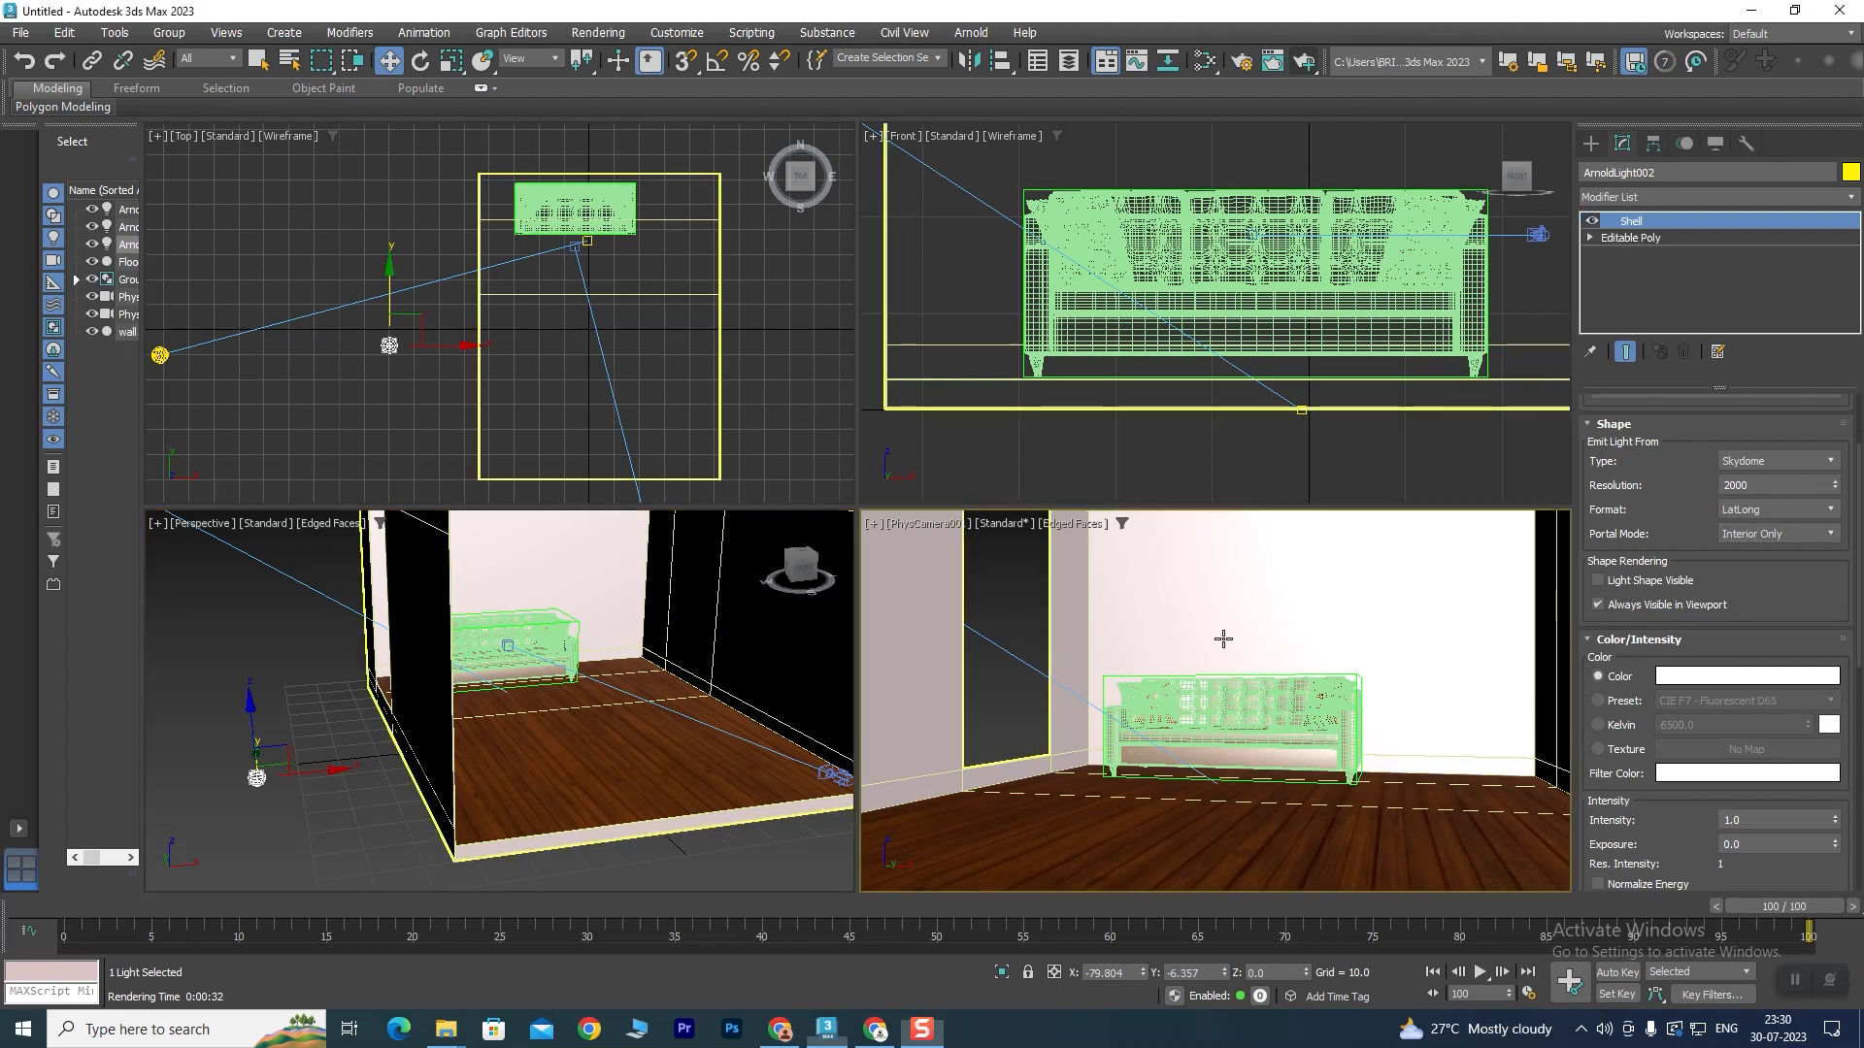
left_click(1244, 65)
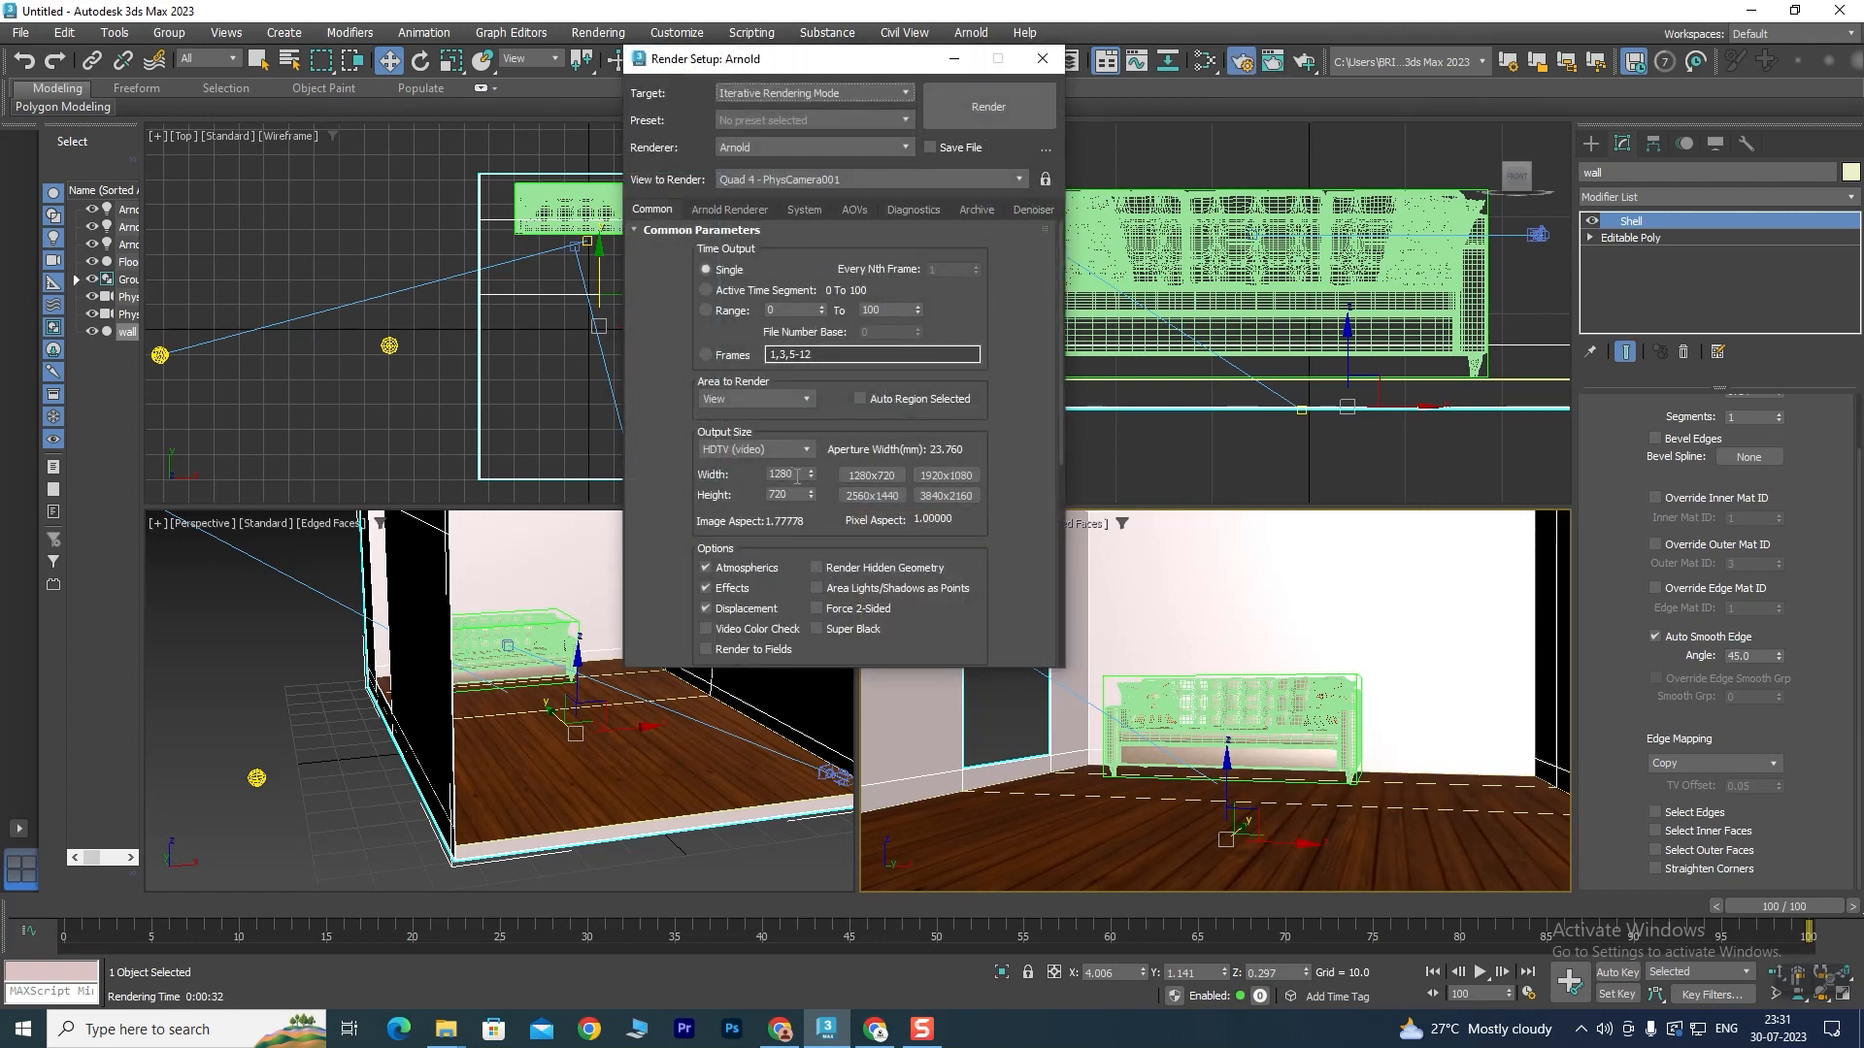
left_click(784, 456)
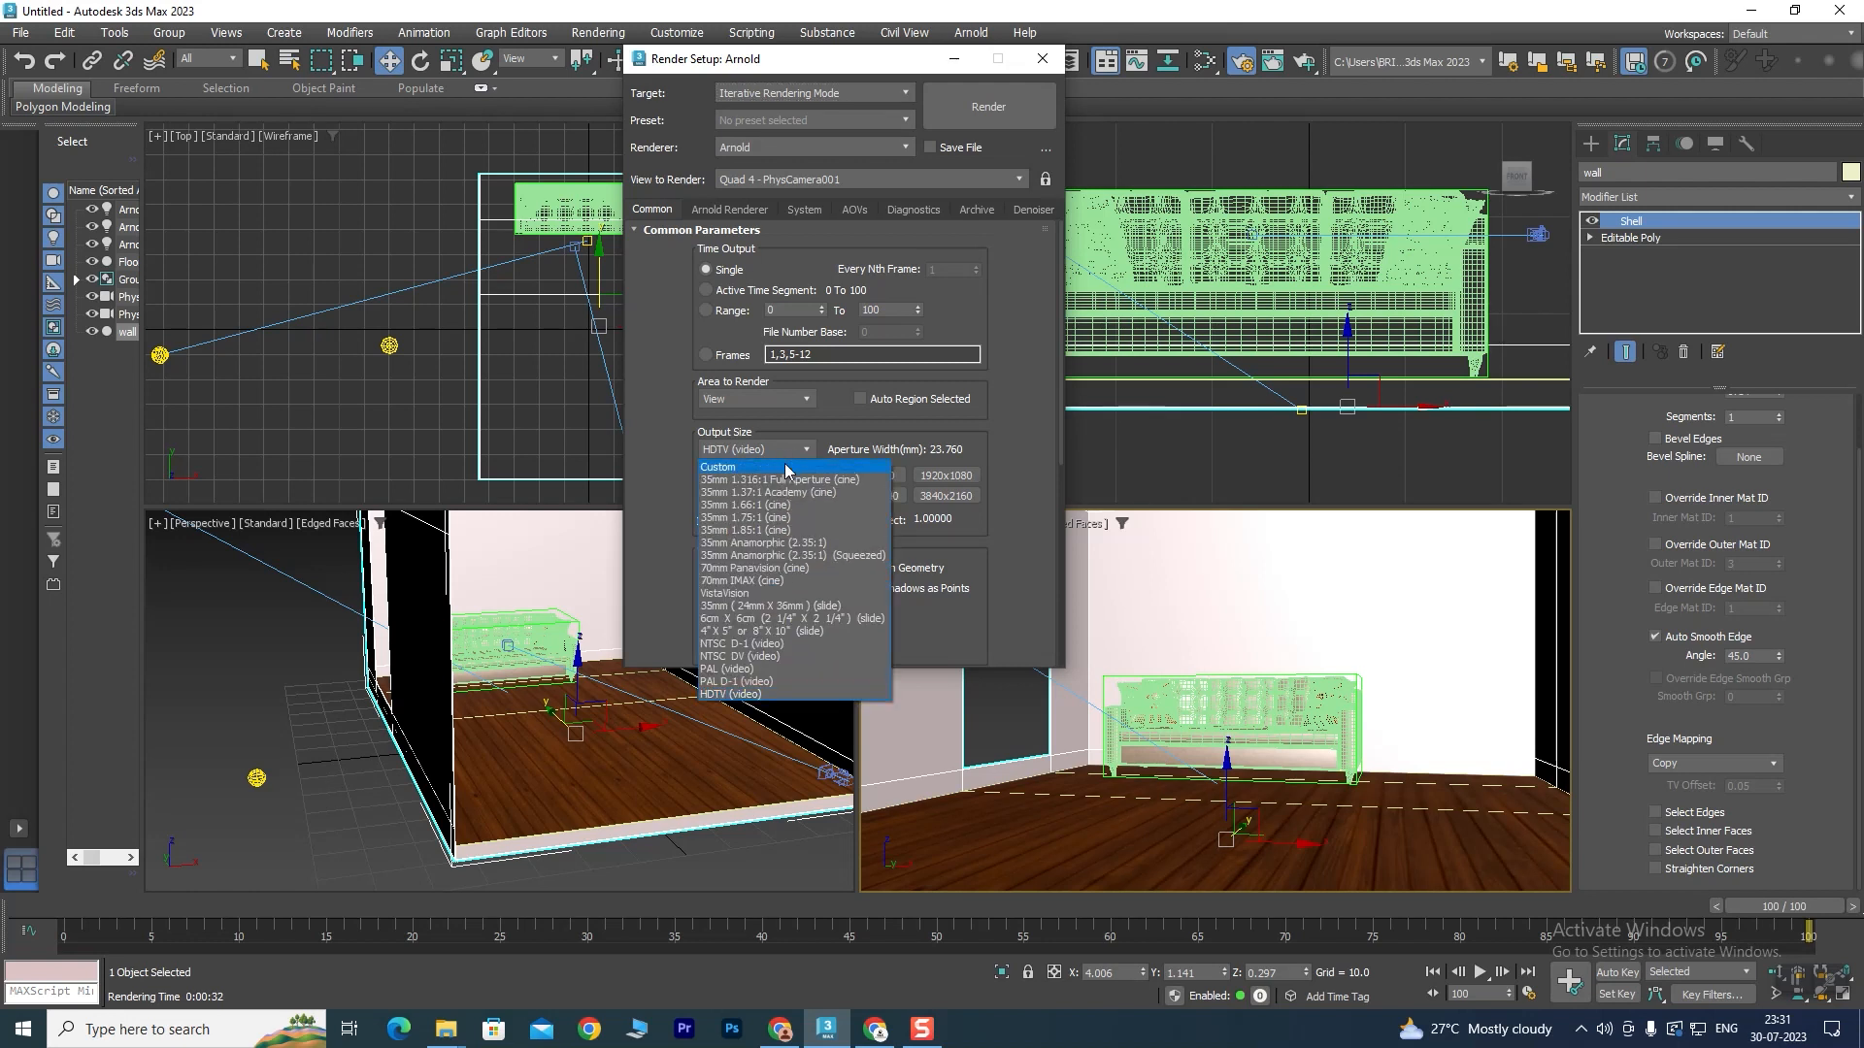
left_click(904, 435)
left_click_drag(794, 474, 750, 477)
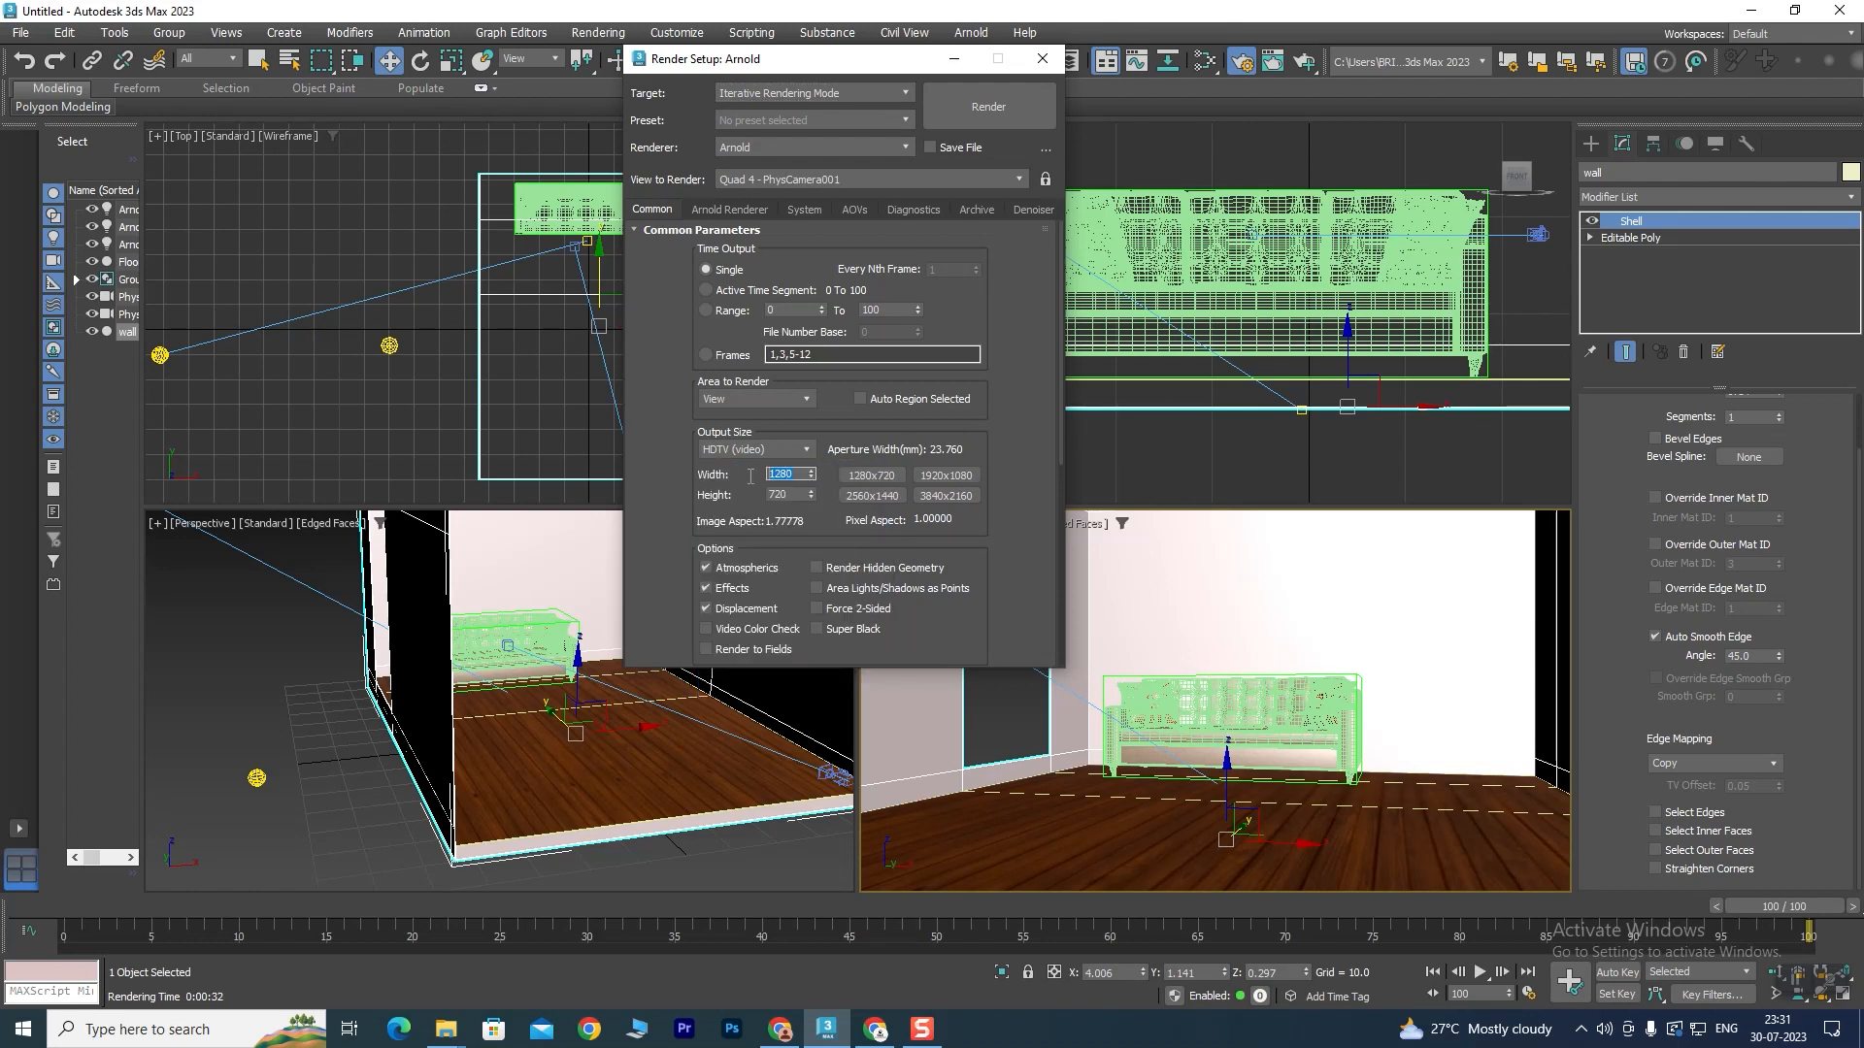
type("960")
left_click(791, 495)
Run a test render of the PhysCamera001 view, inspect it, and cancel it, closing the rendered frame.
left_click(988, 109)
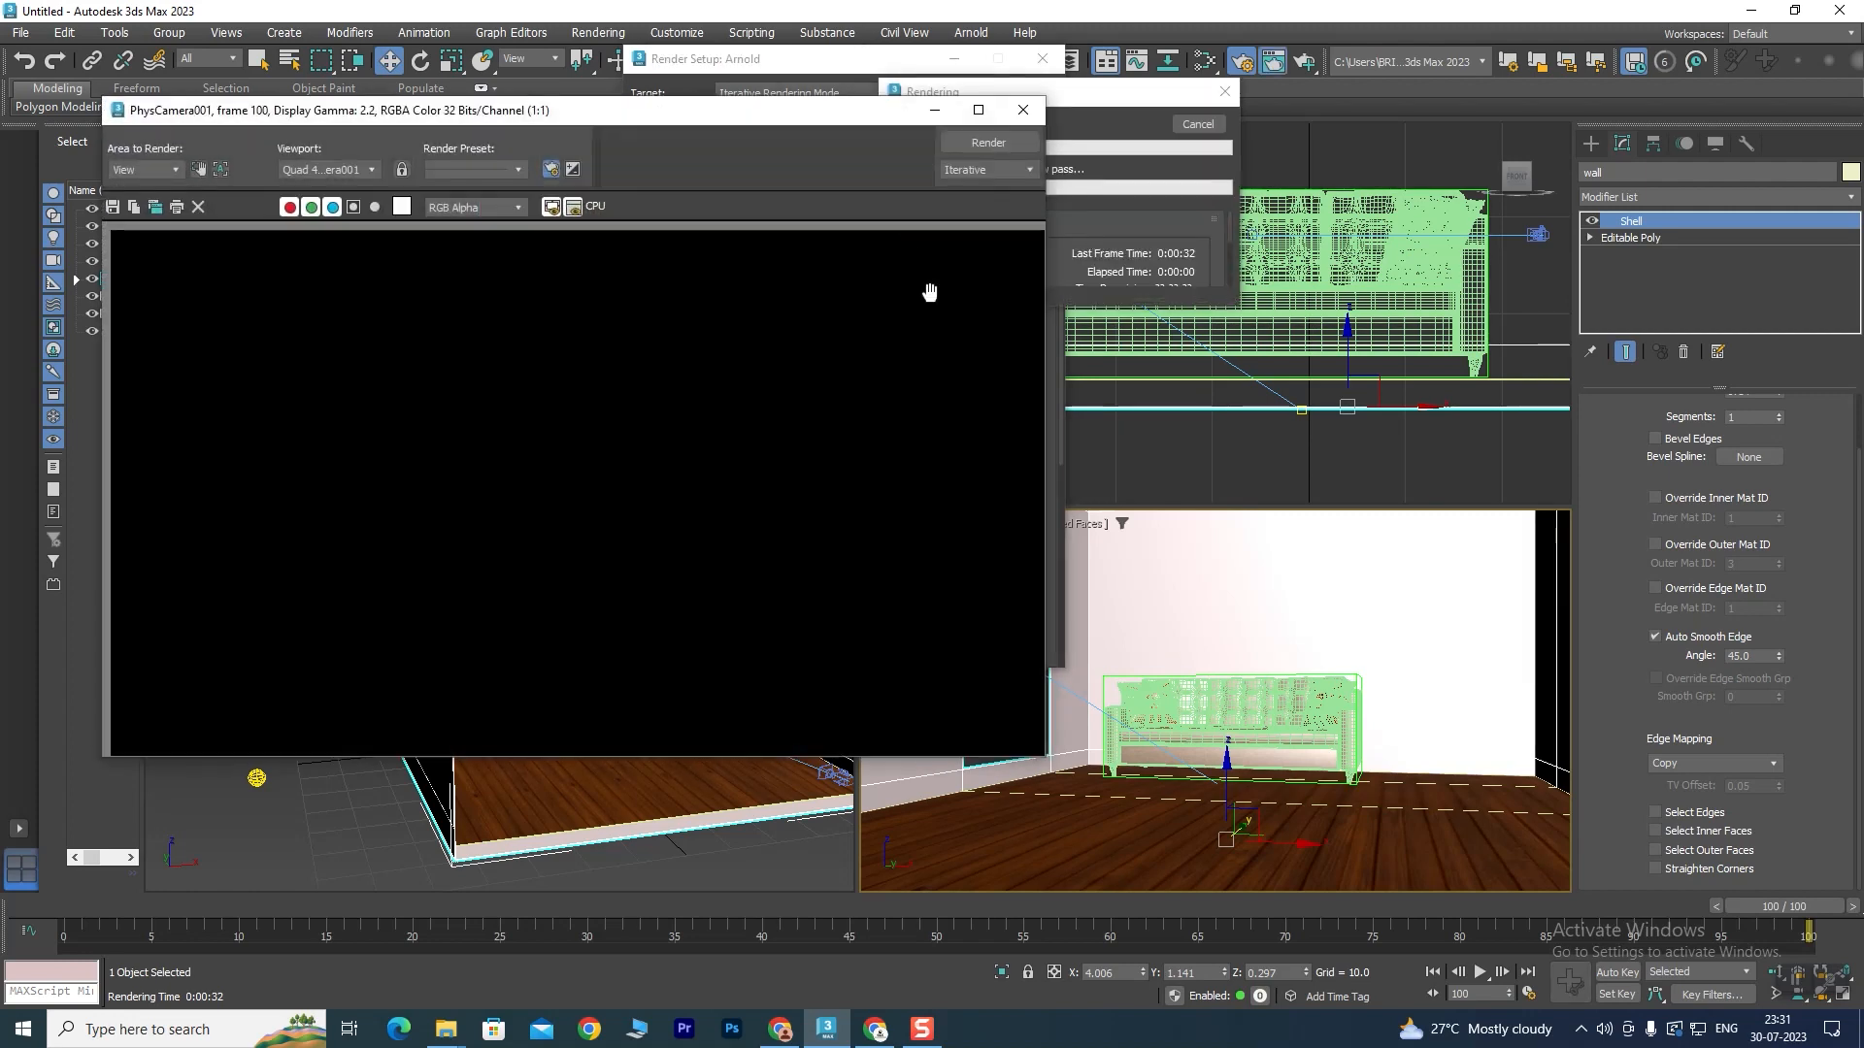
scroll(618, 514, "down", 1)
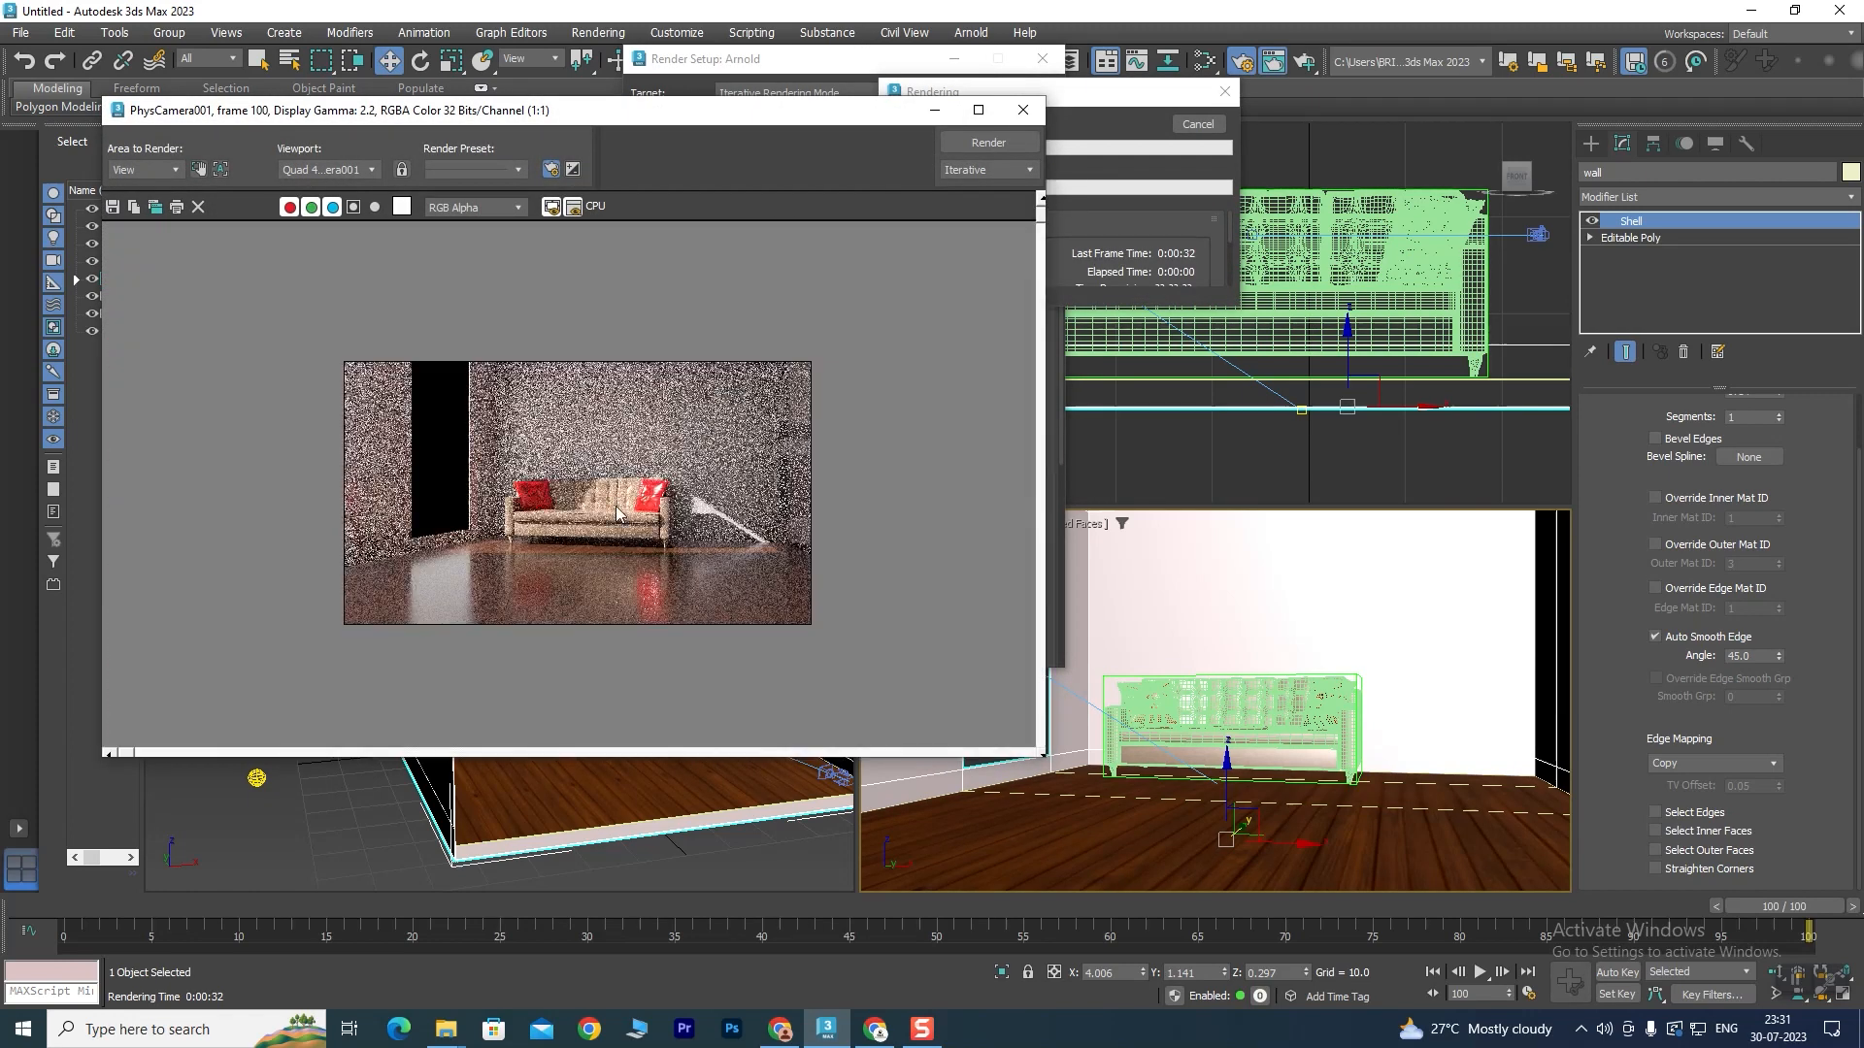
scroll(616, 512, "up", 2)
scroll(616, 512, "down", 1)
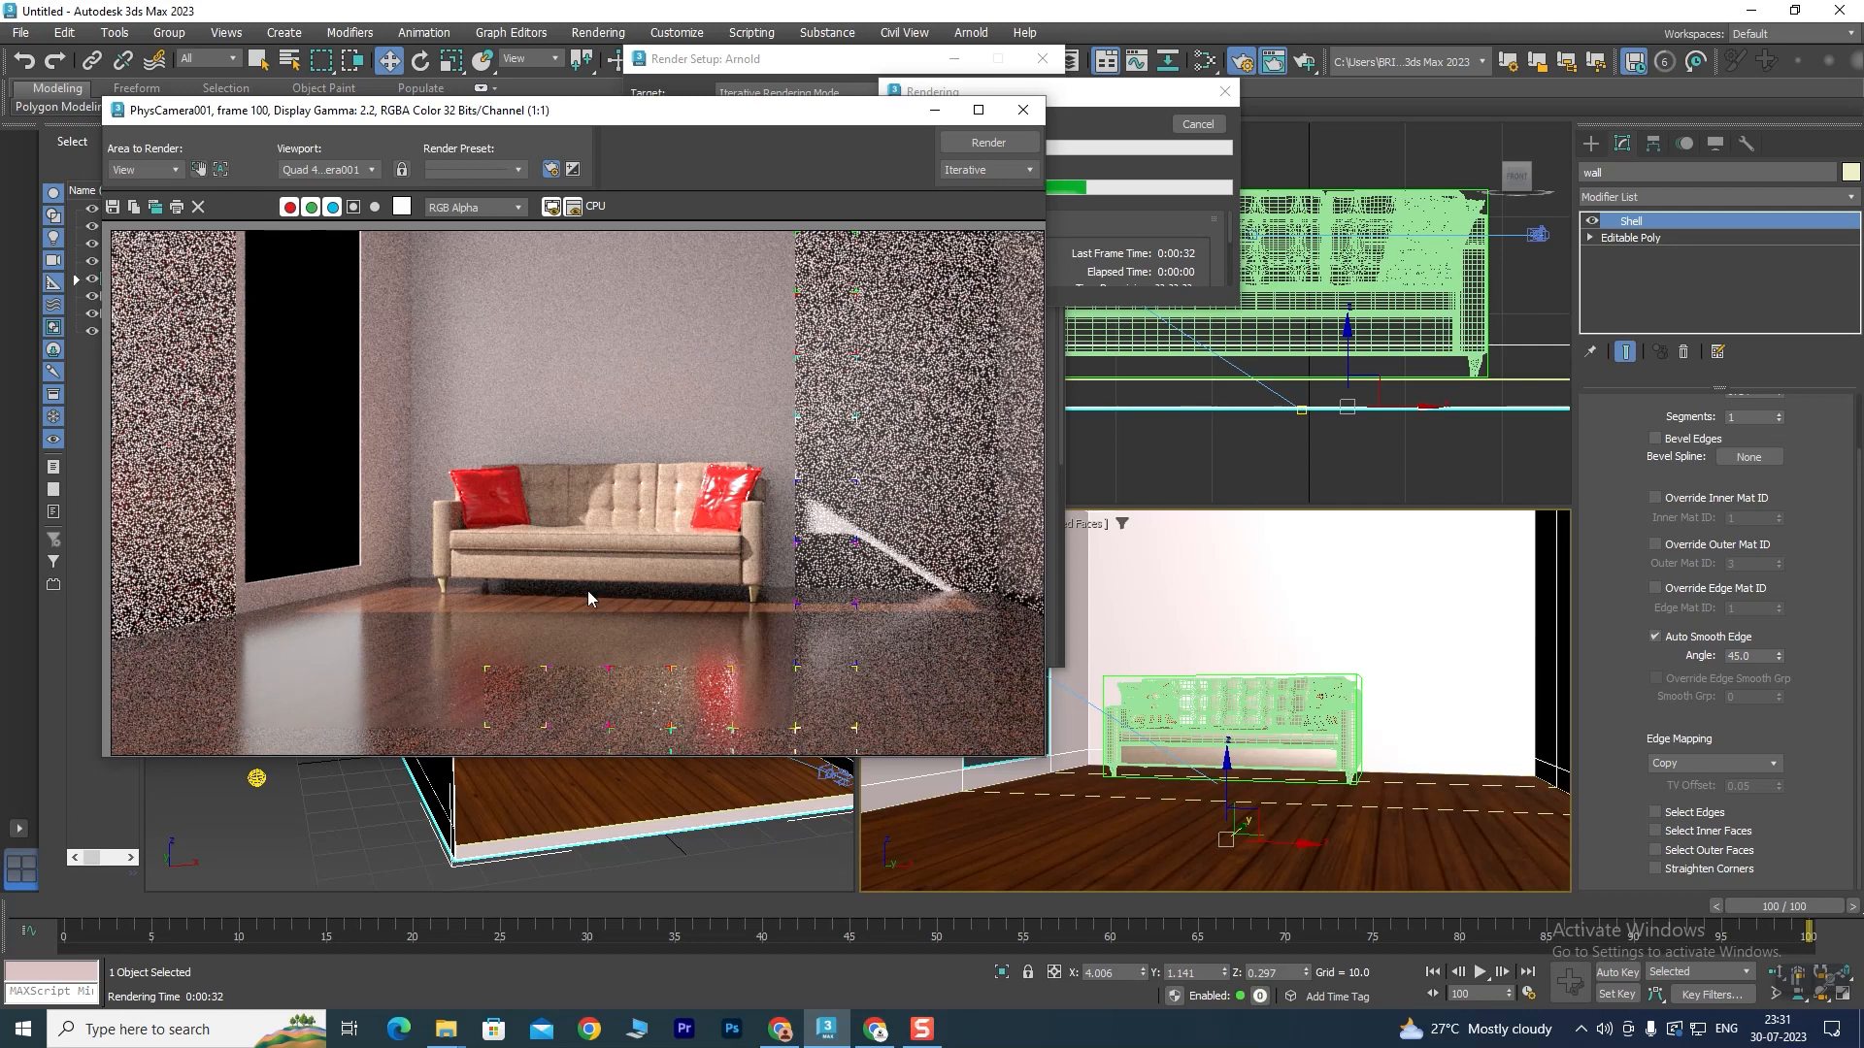
left_click(1192, 132)
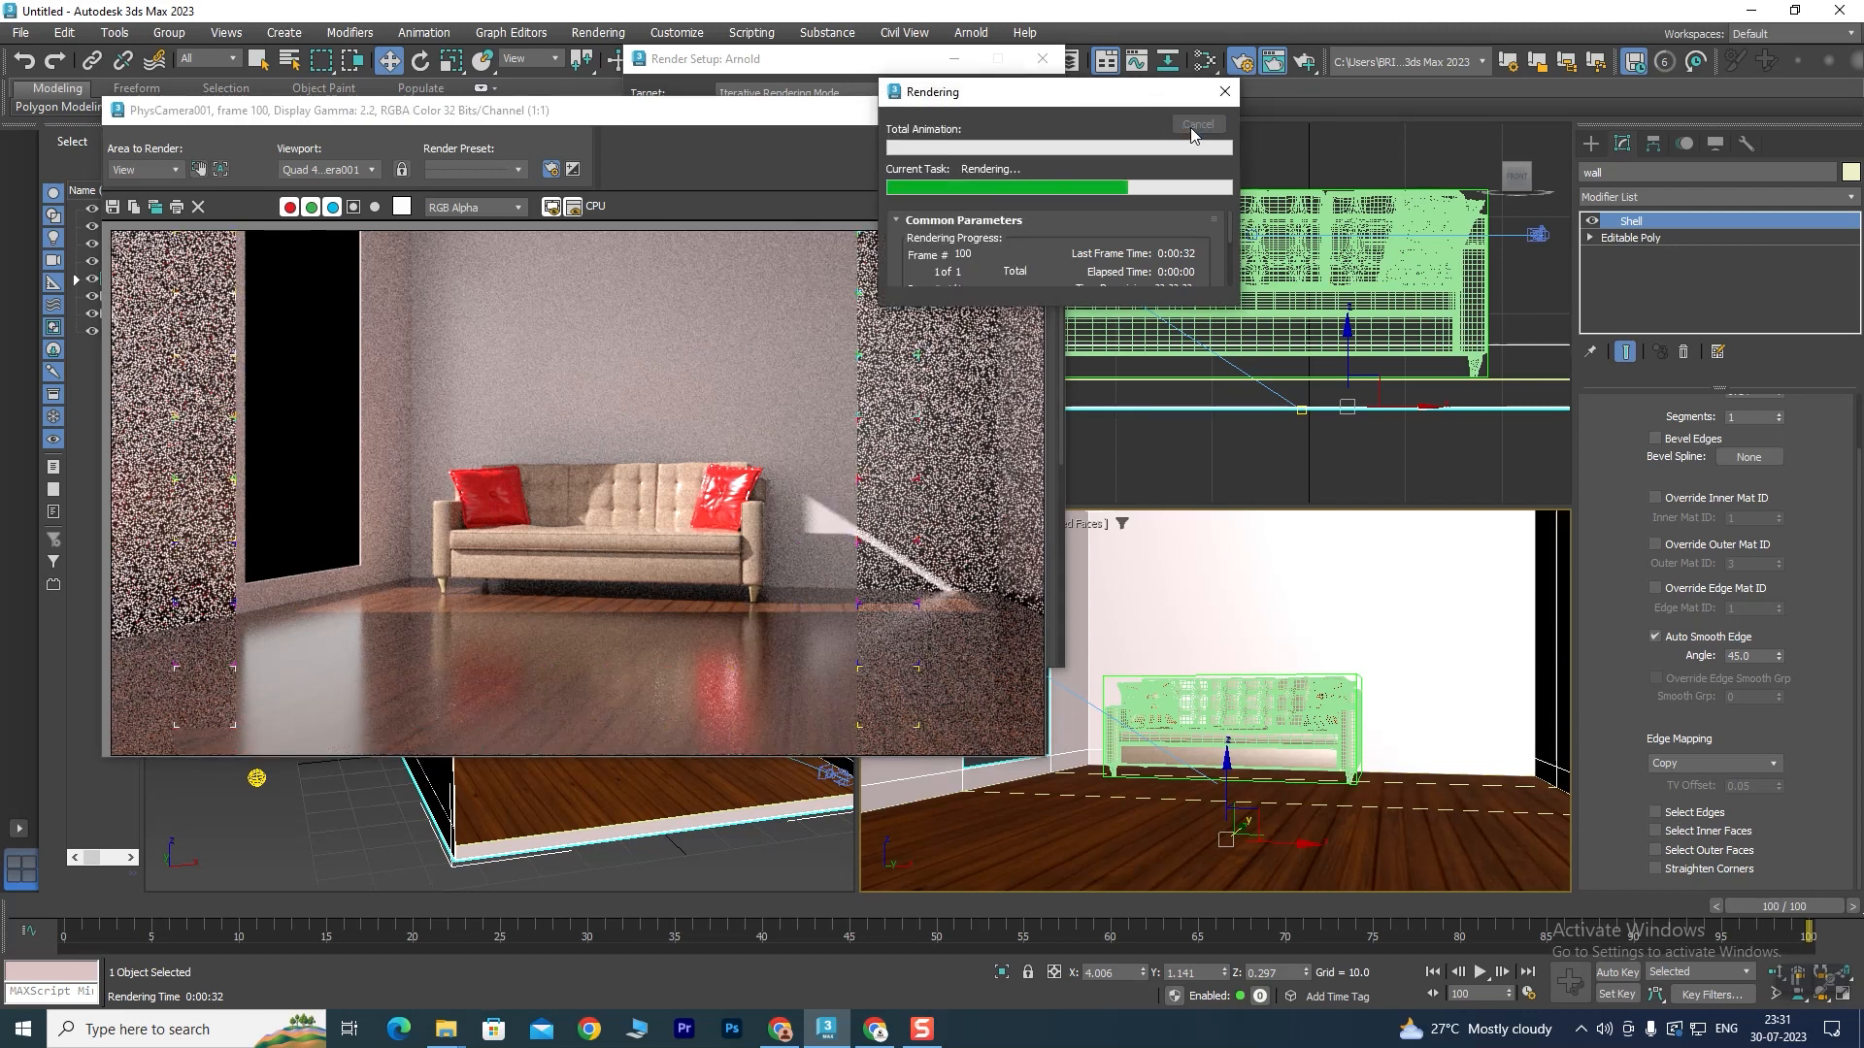
left_click_drag(841, 98, 959, 401)
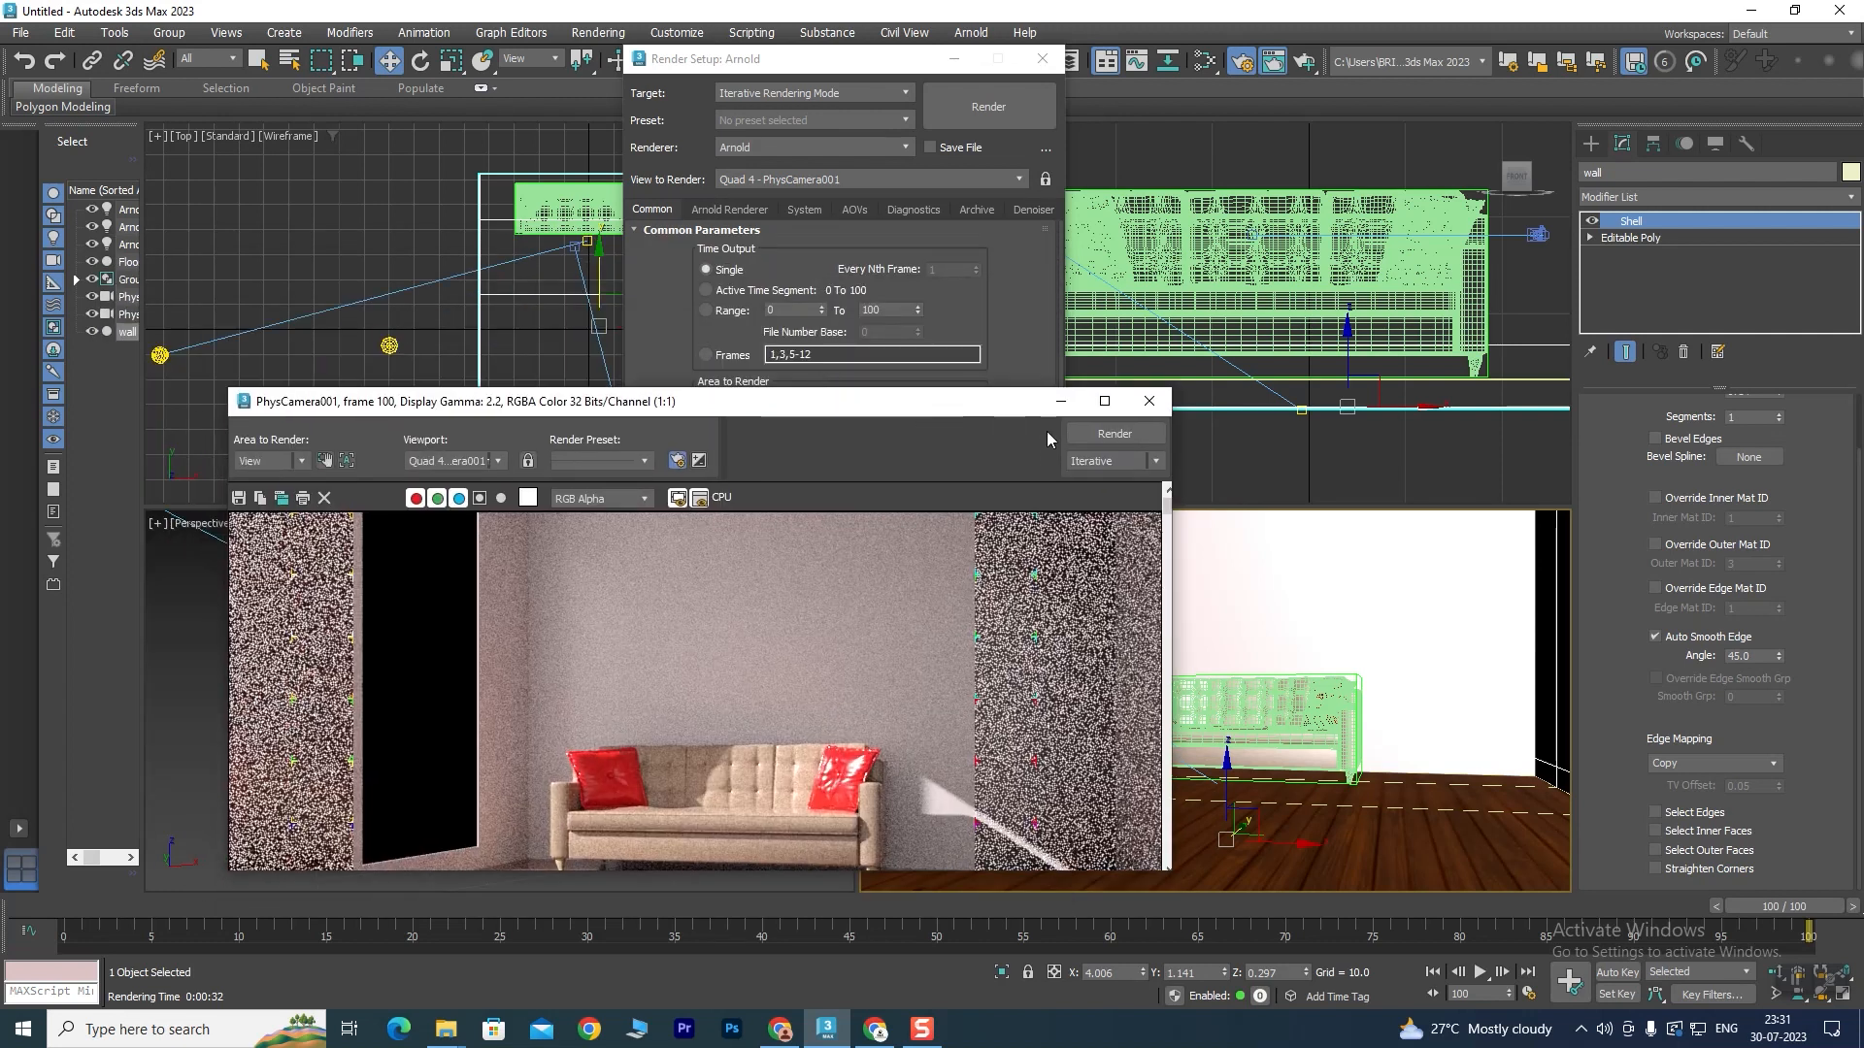
left_click(1145, 401)
Set the Arnold skydome light's samples to 8 and its exposure to 1.
left_click(422, 347)
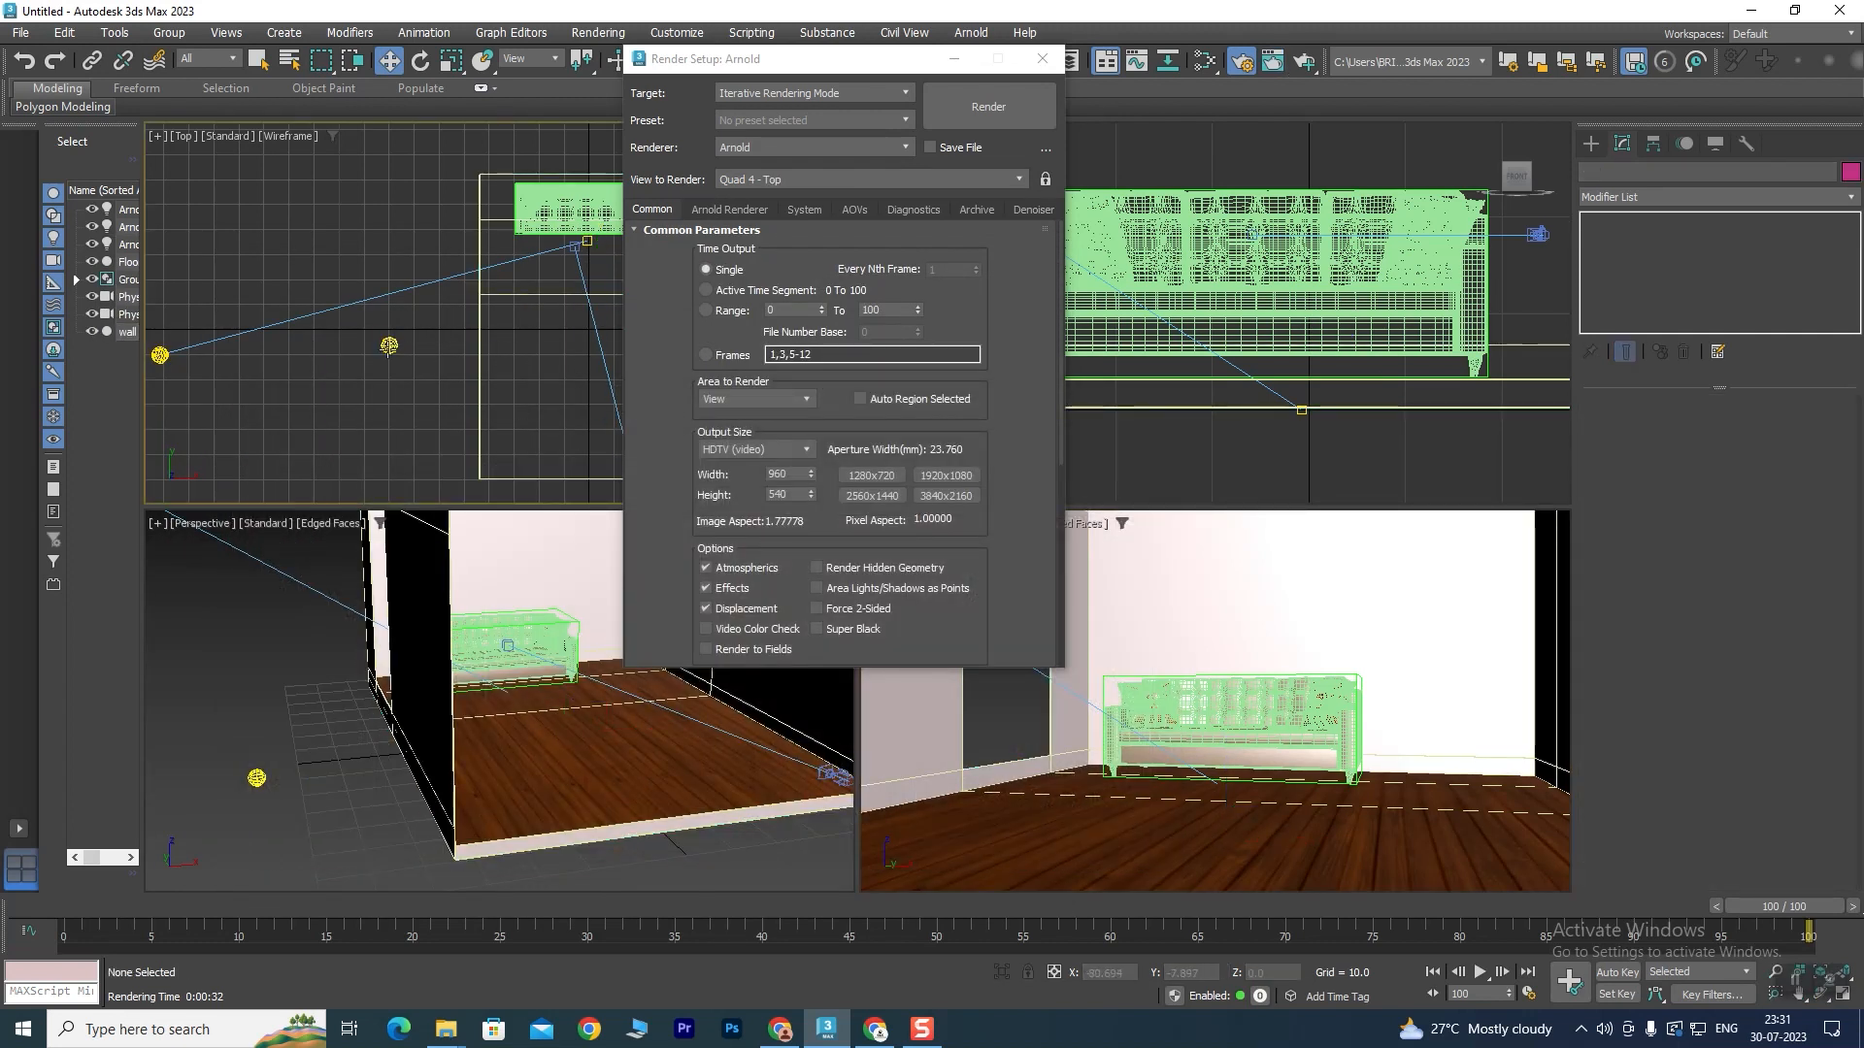
left_click(389, 346)
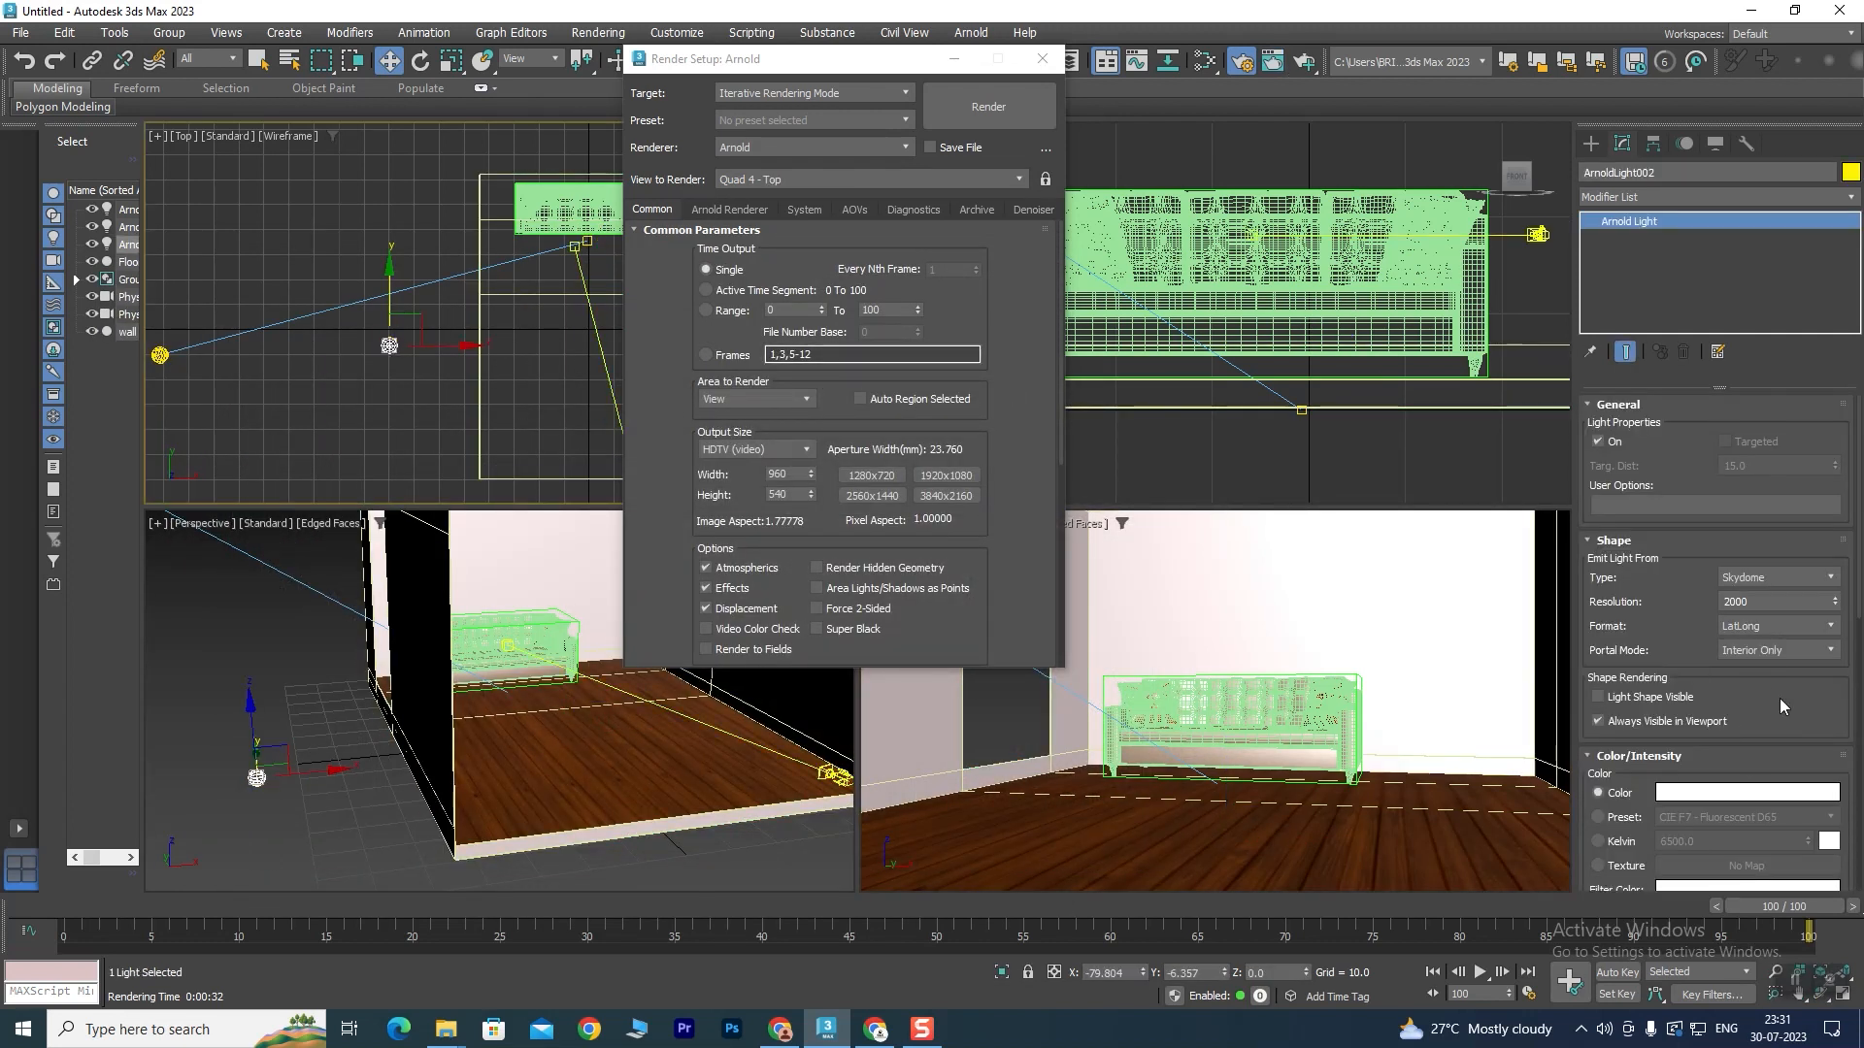
scroll(1777, 699, "down", 5)
scroll(1683, 808, "down", 3)
double_click(1750, 799)
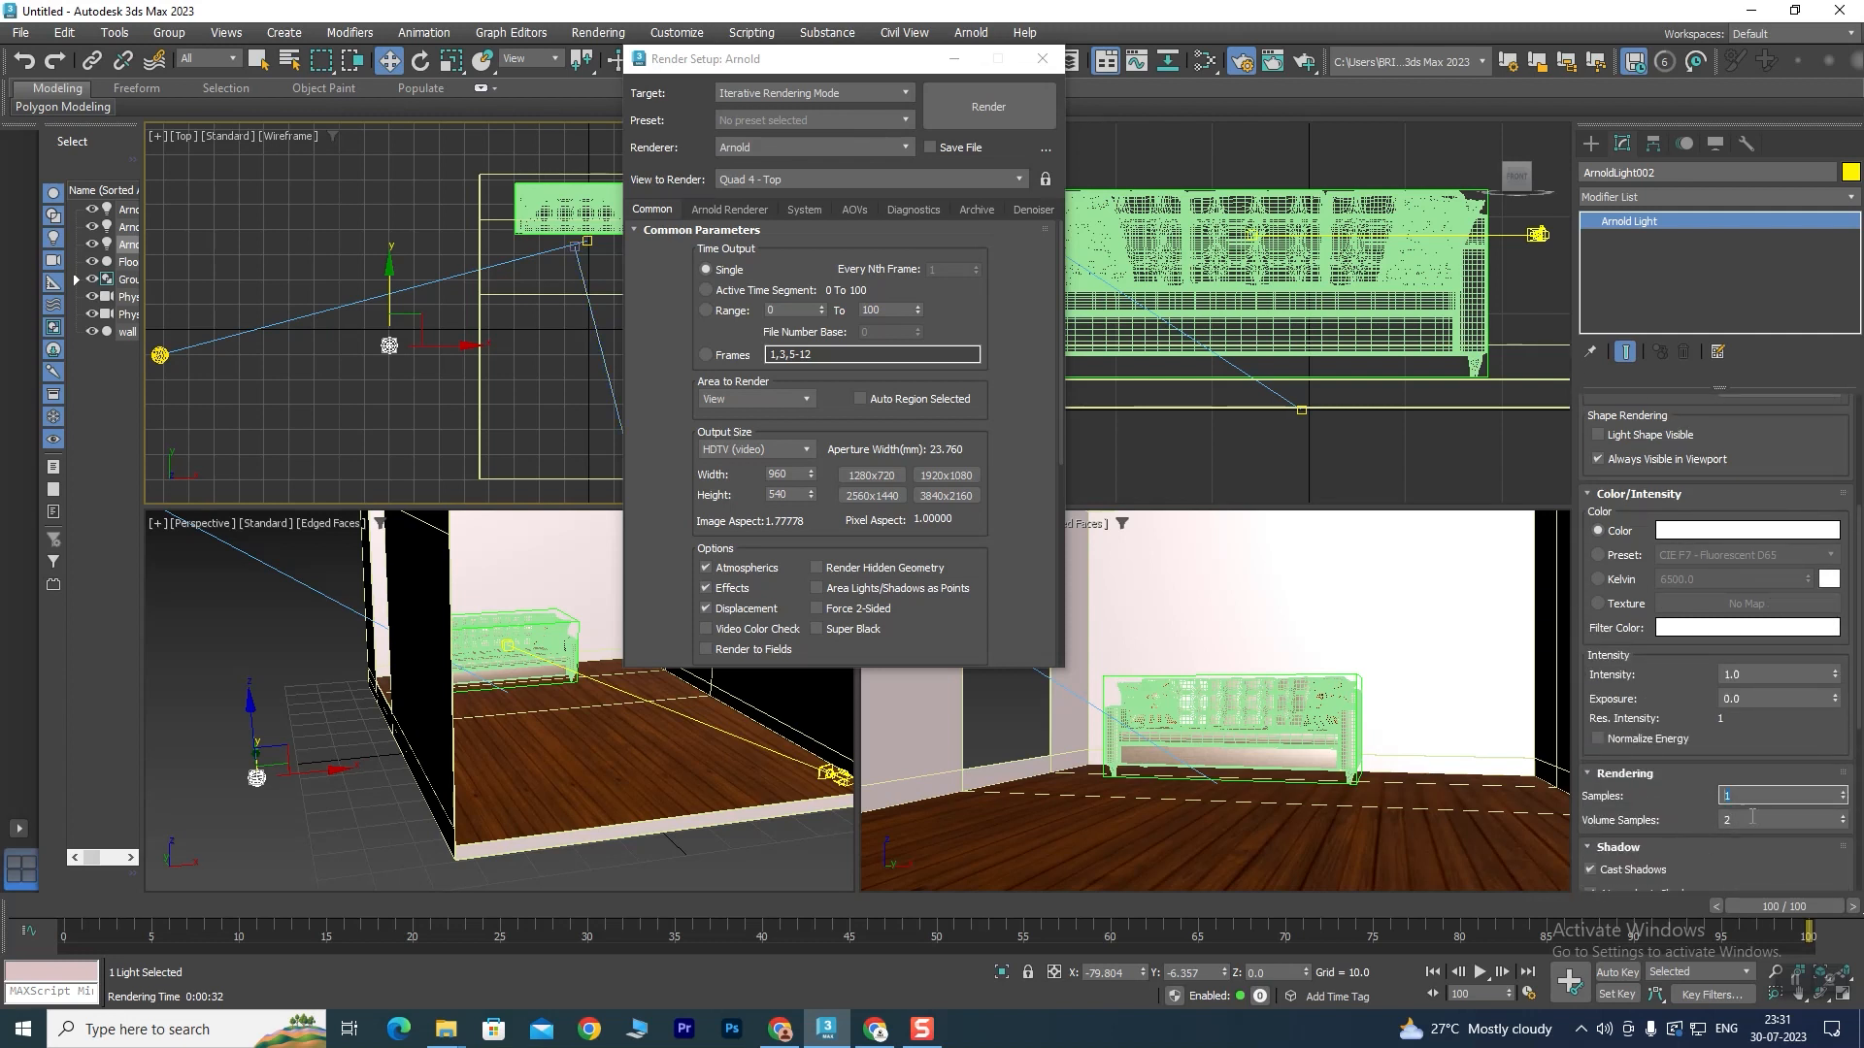
key("Return")
type("3")
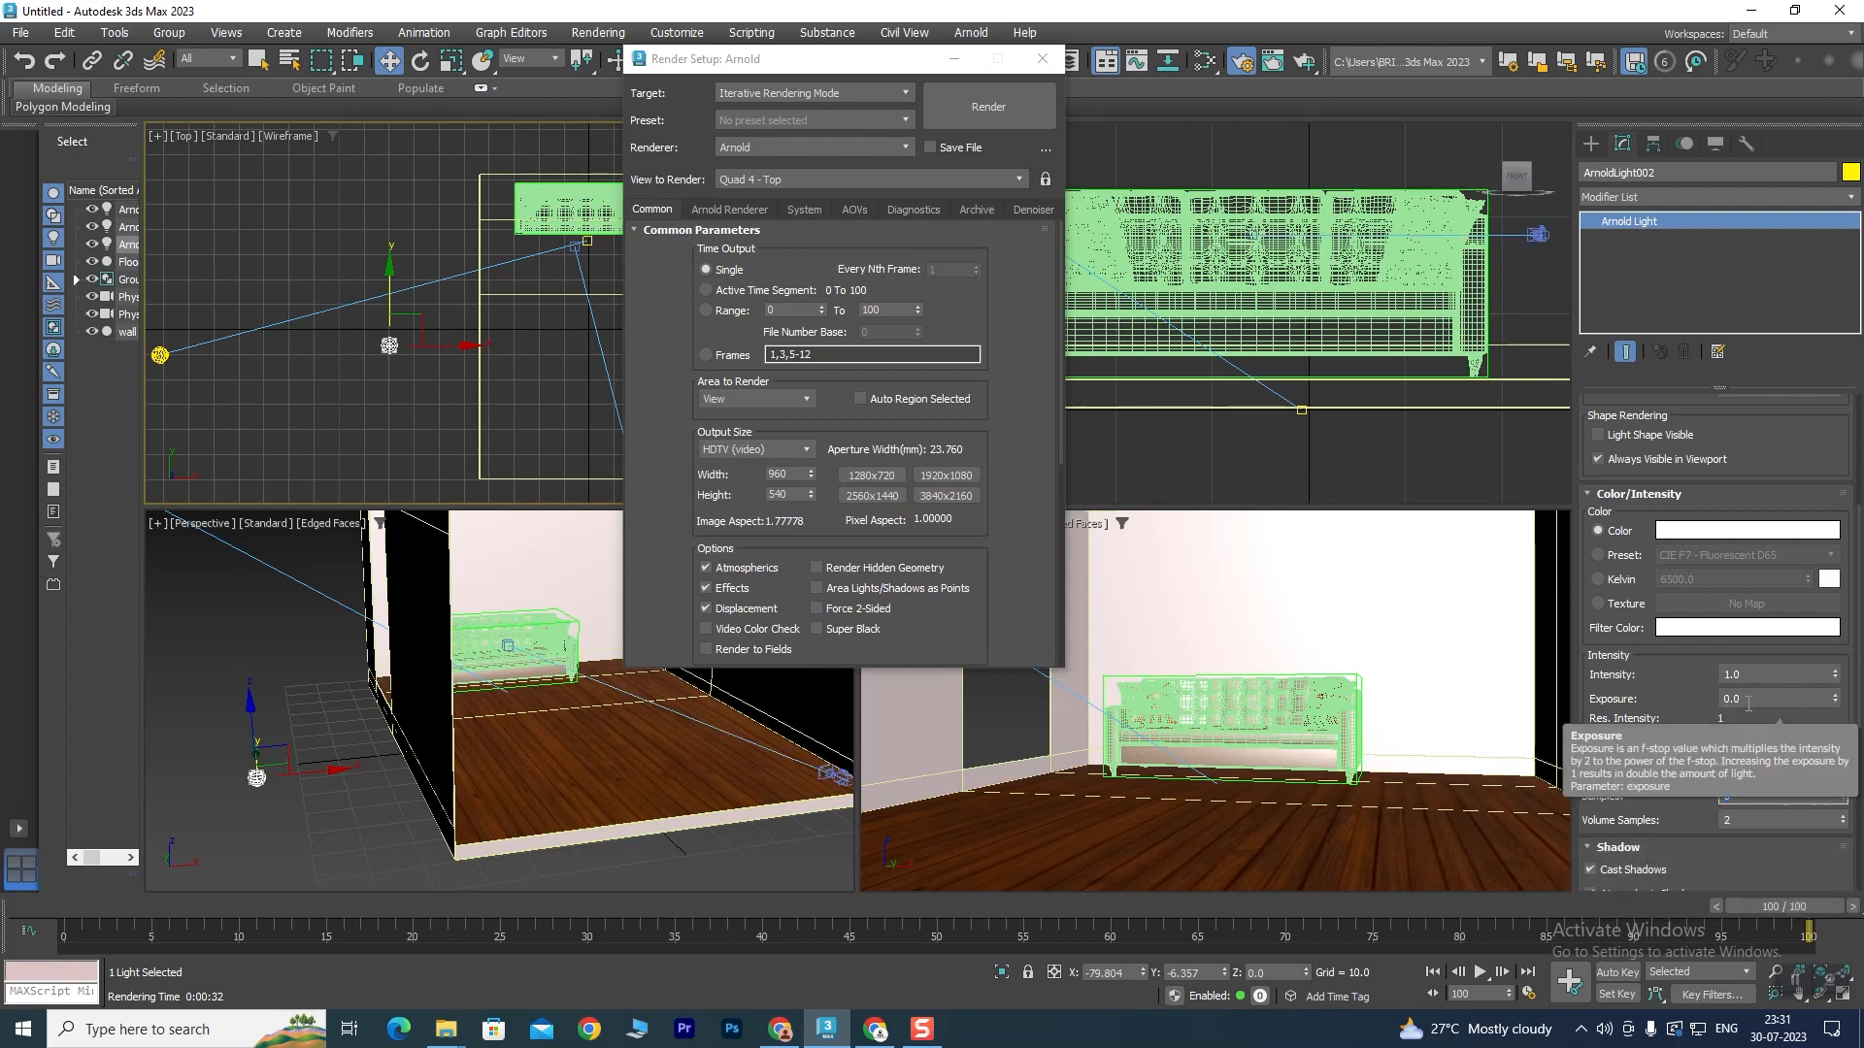
left_click(1752, 699)
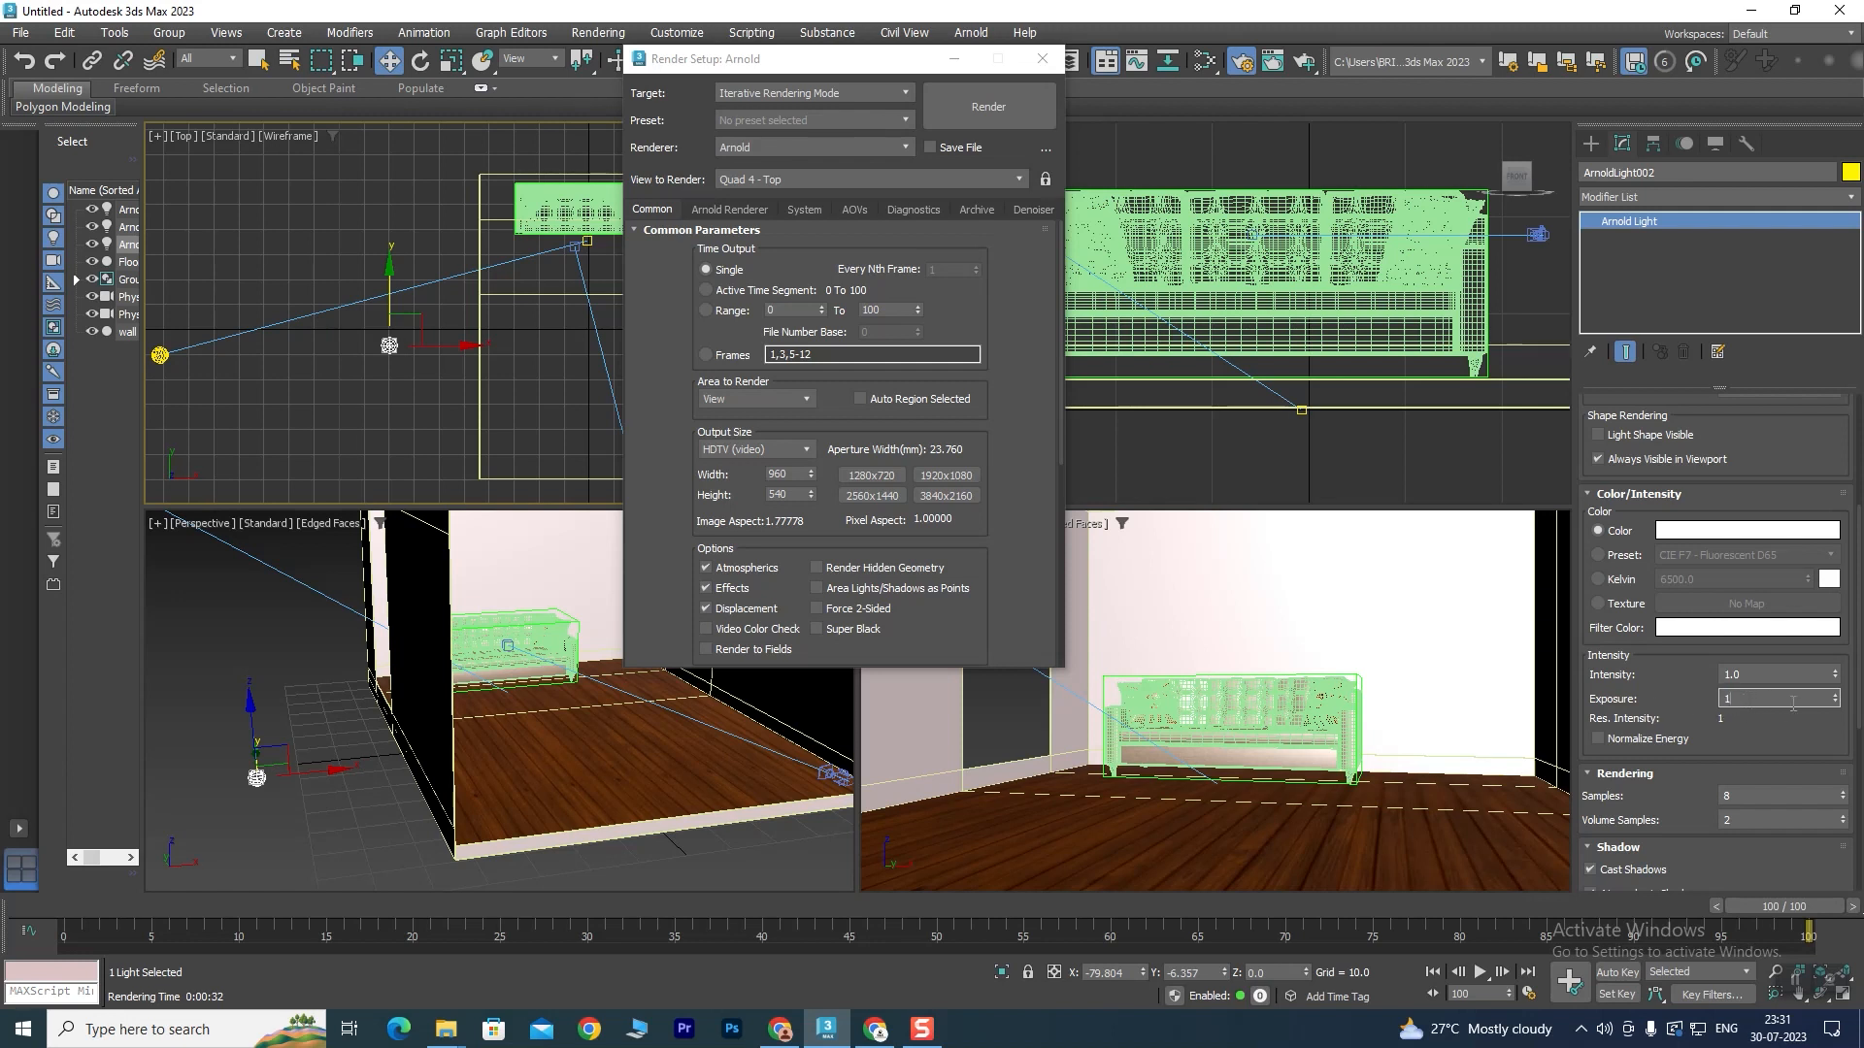
Open the samples value of the Arnold light farthest from the room for editing.
left_click(160, 355)
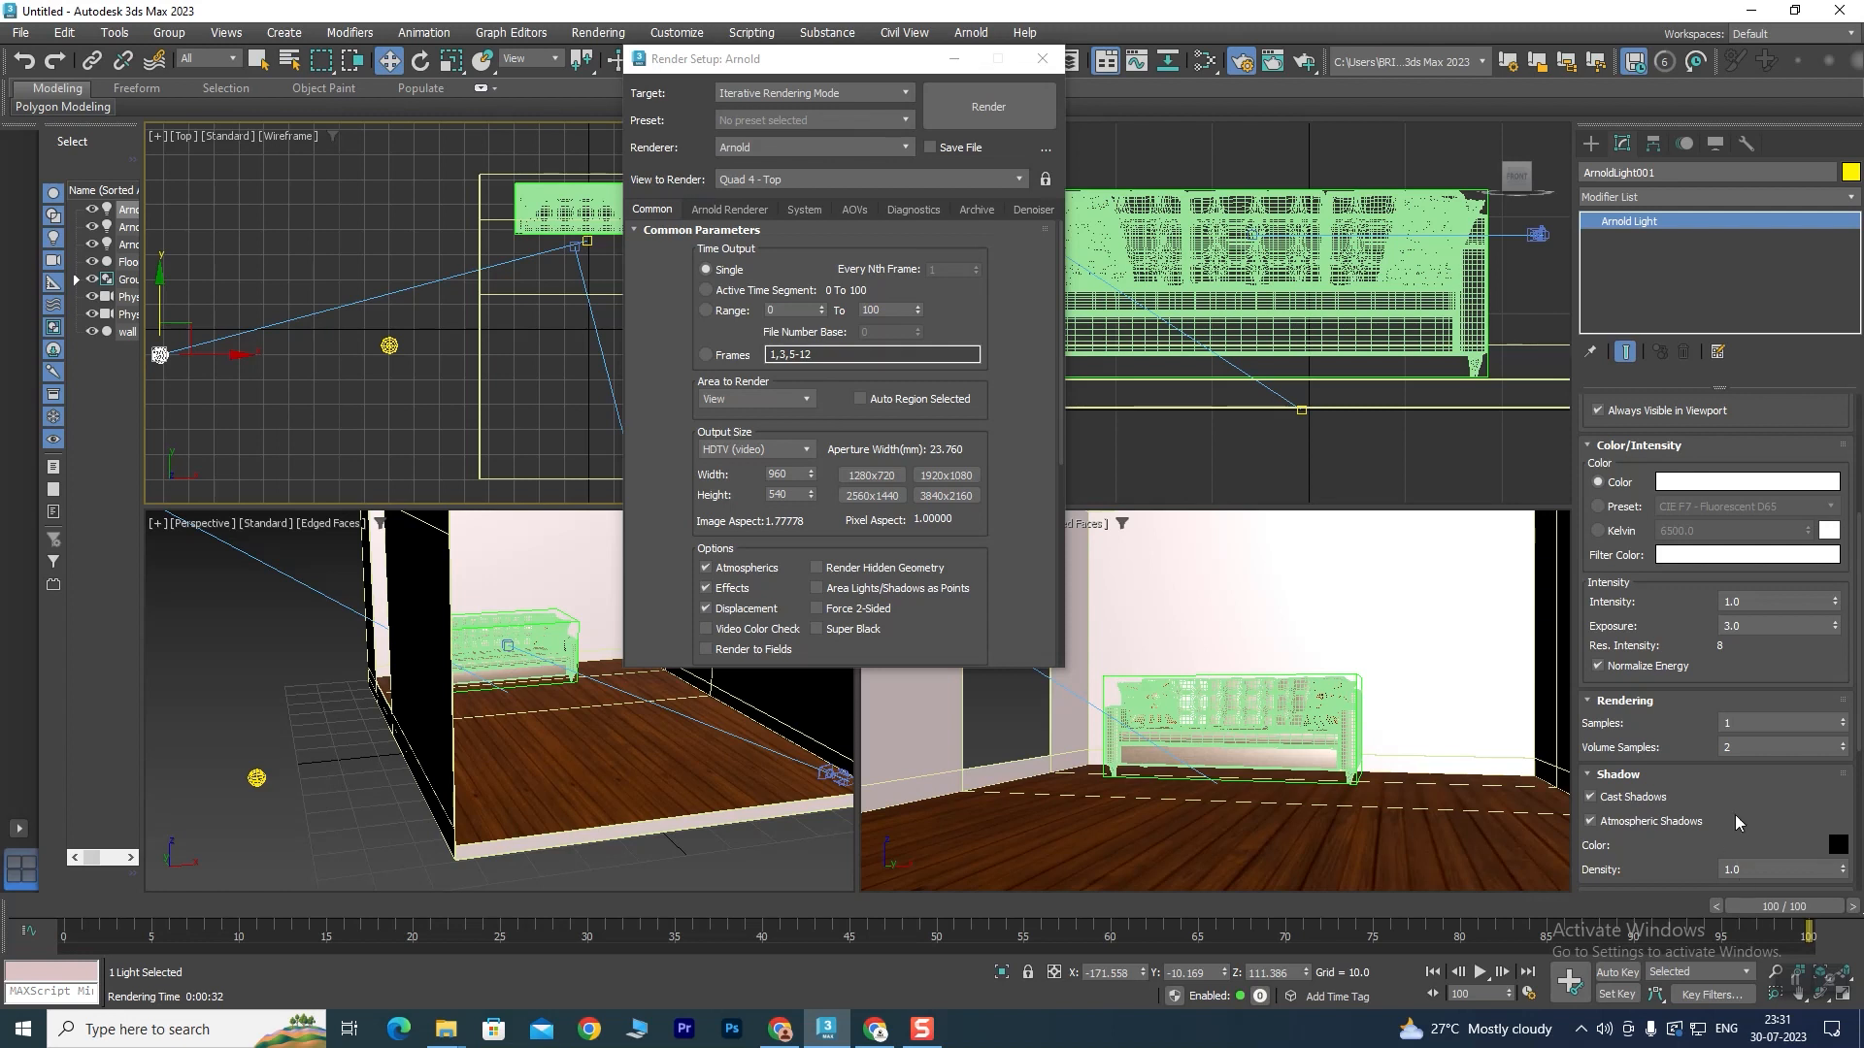
left_click(1750, 723)
Render the PhysCamera001 view again with the changed light settings and reposition the rendered frame window.
left_click(1249, 695)
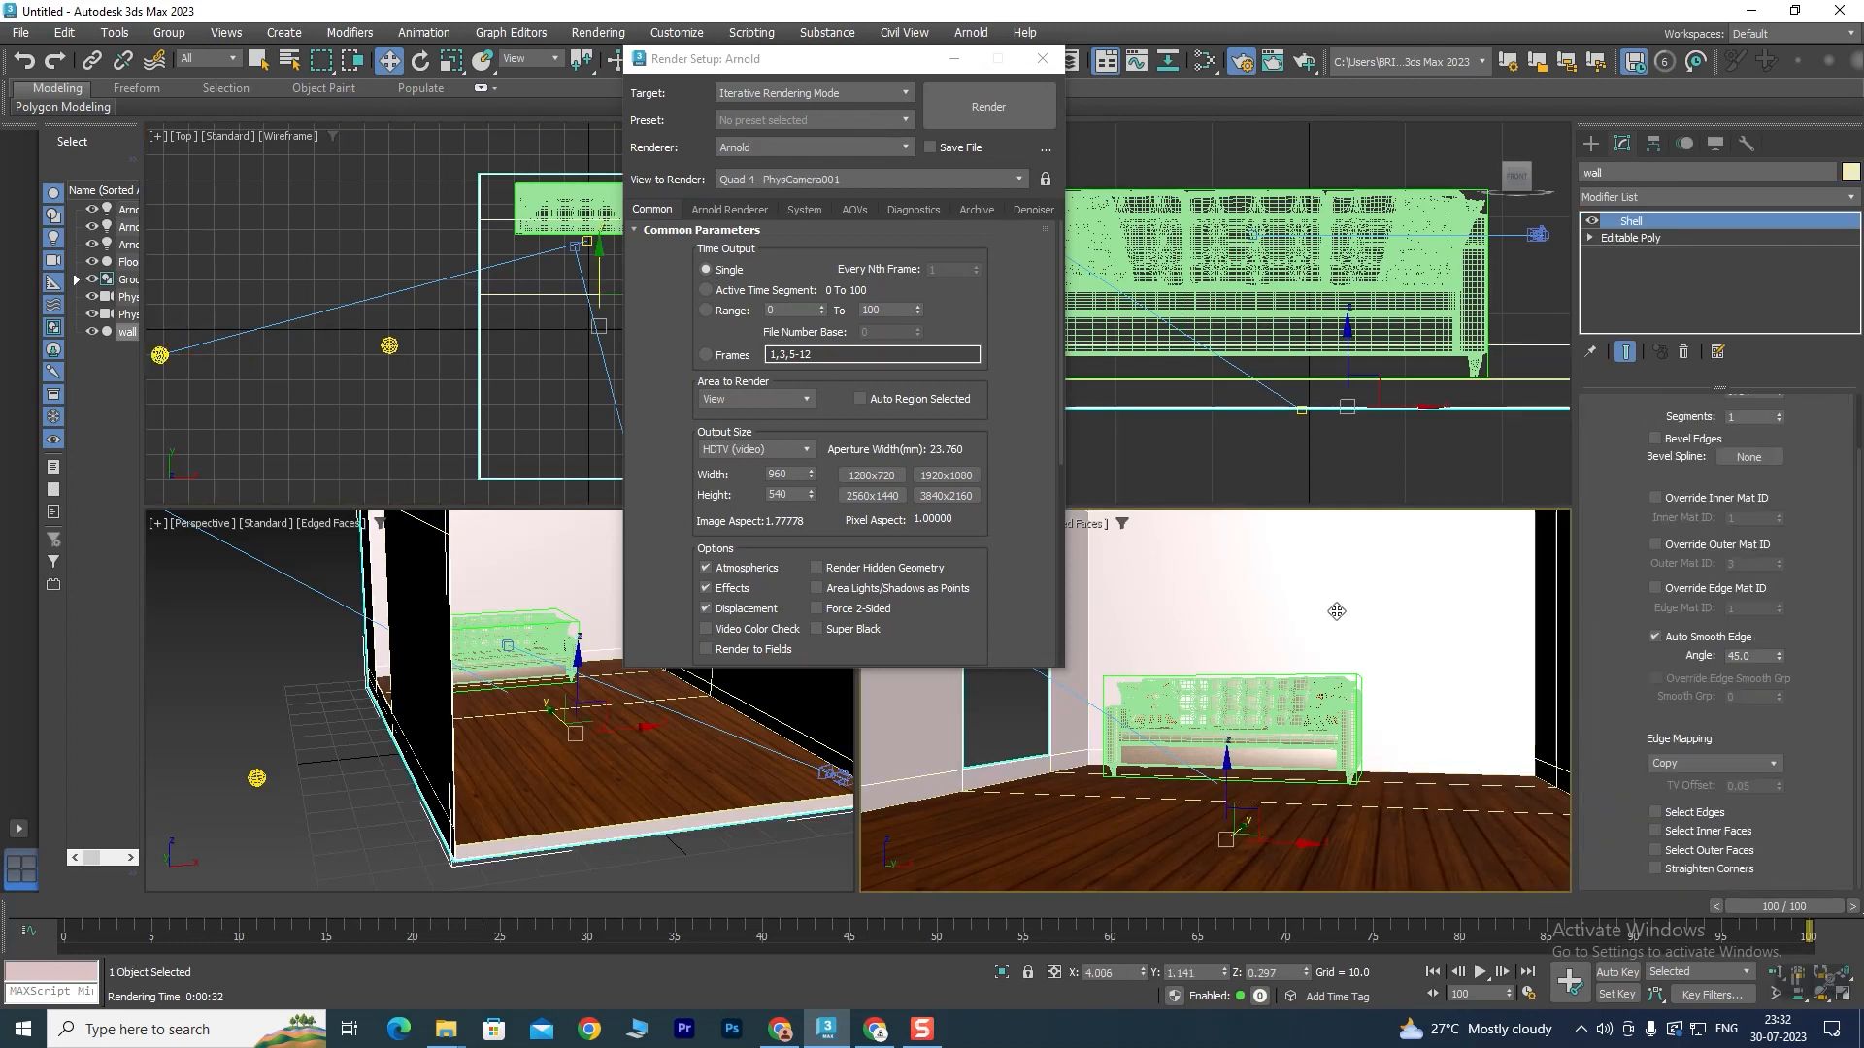
left_click(982, 108)
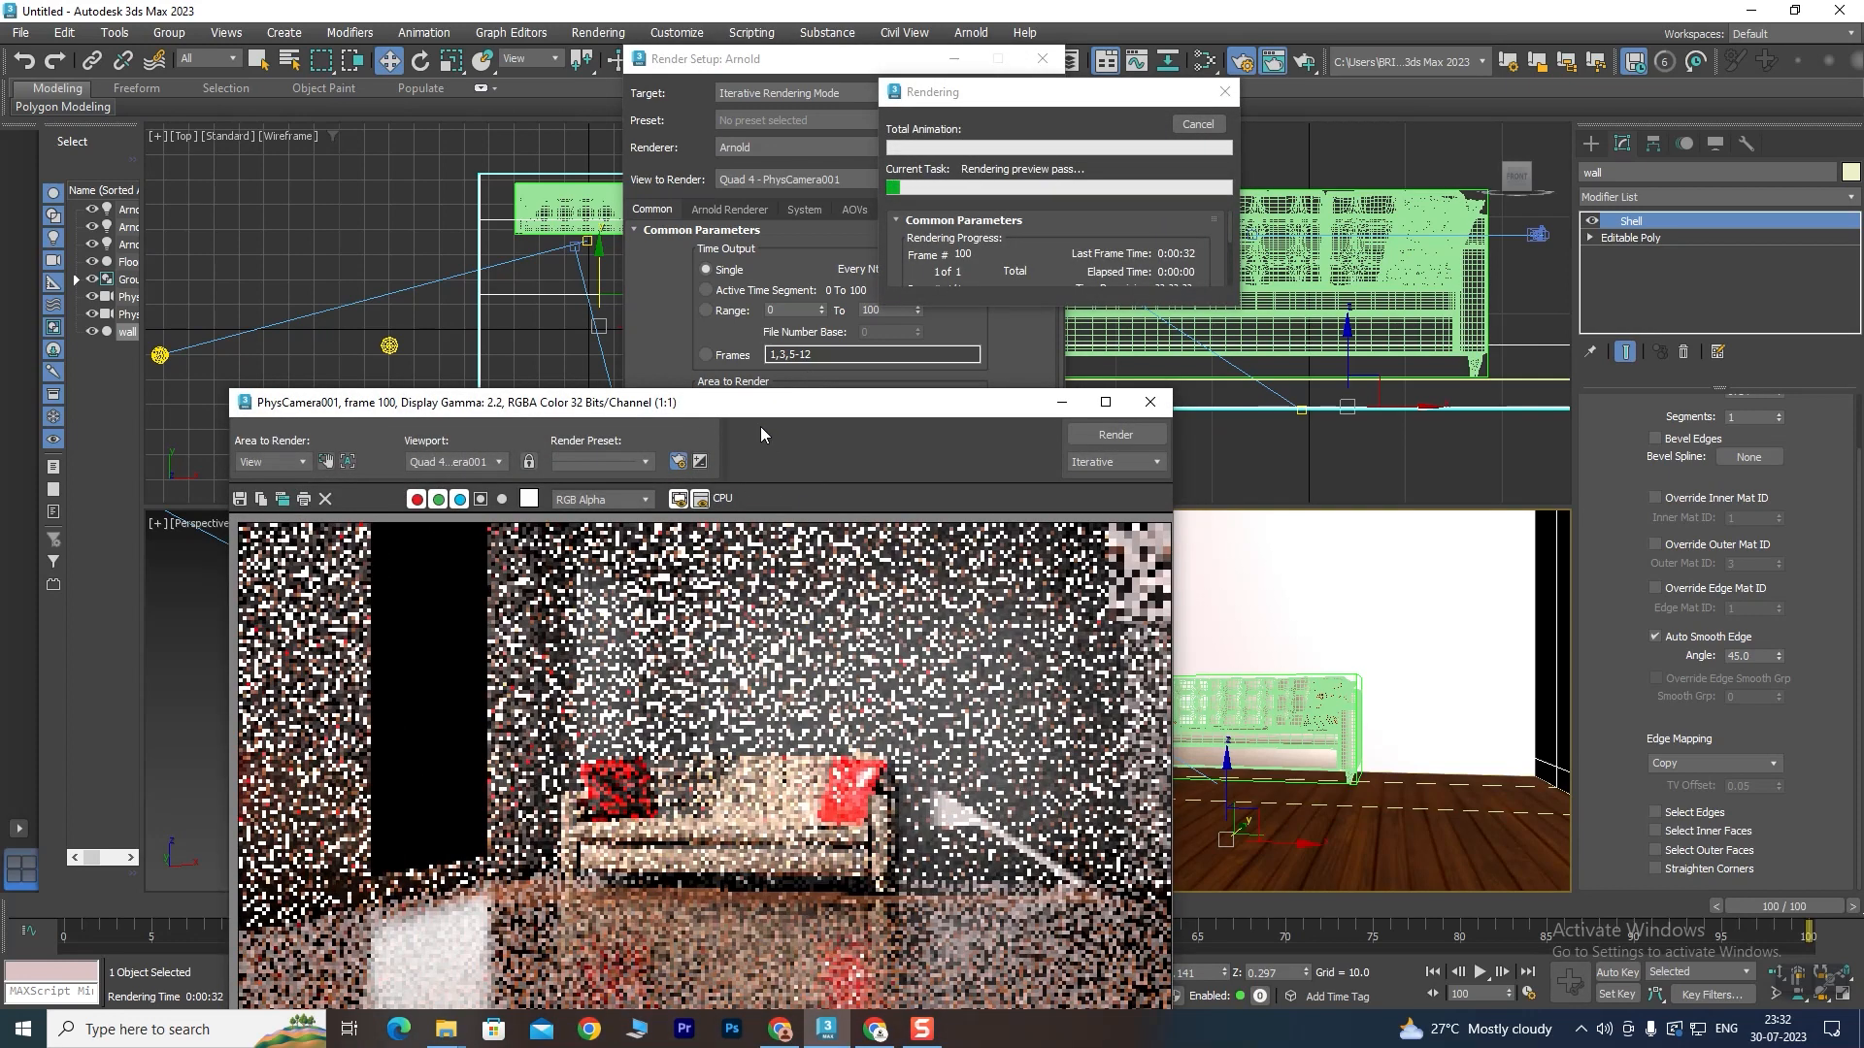
left_click_drag(778, 411, 709, 181)
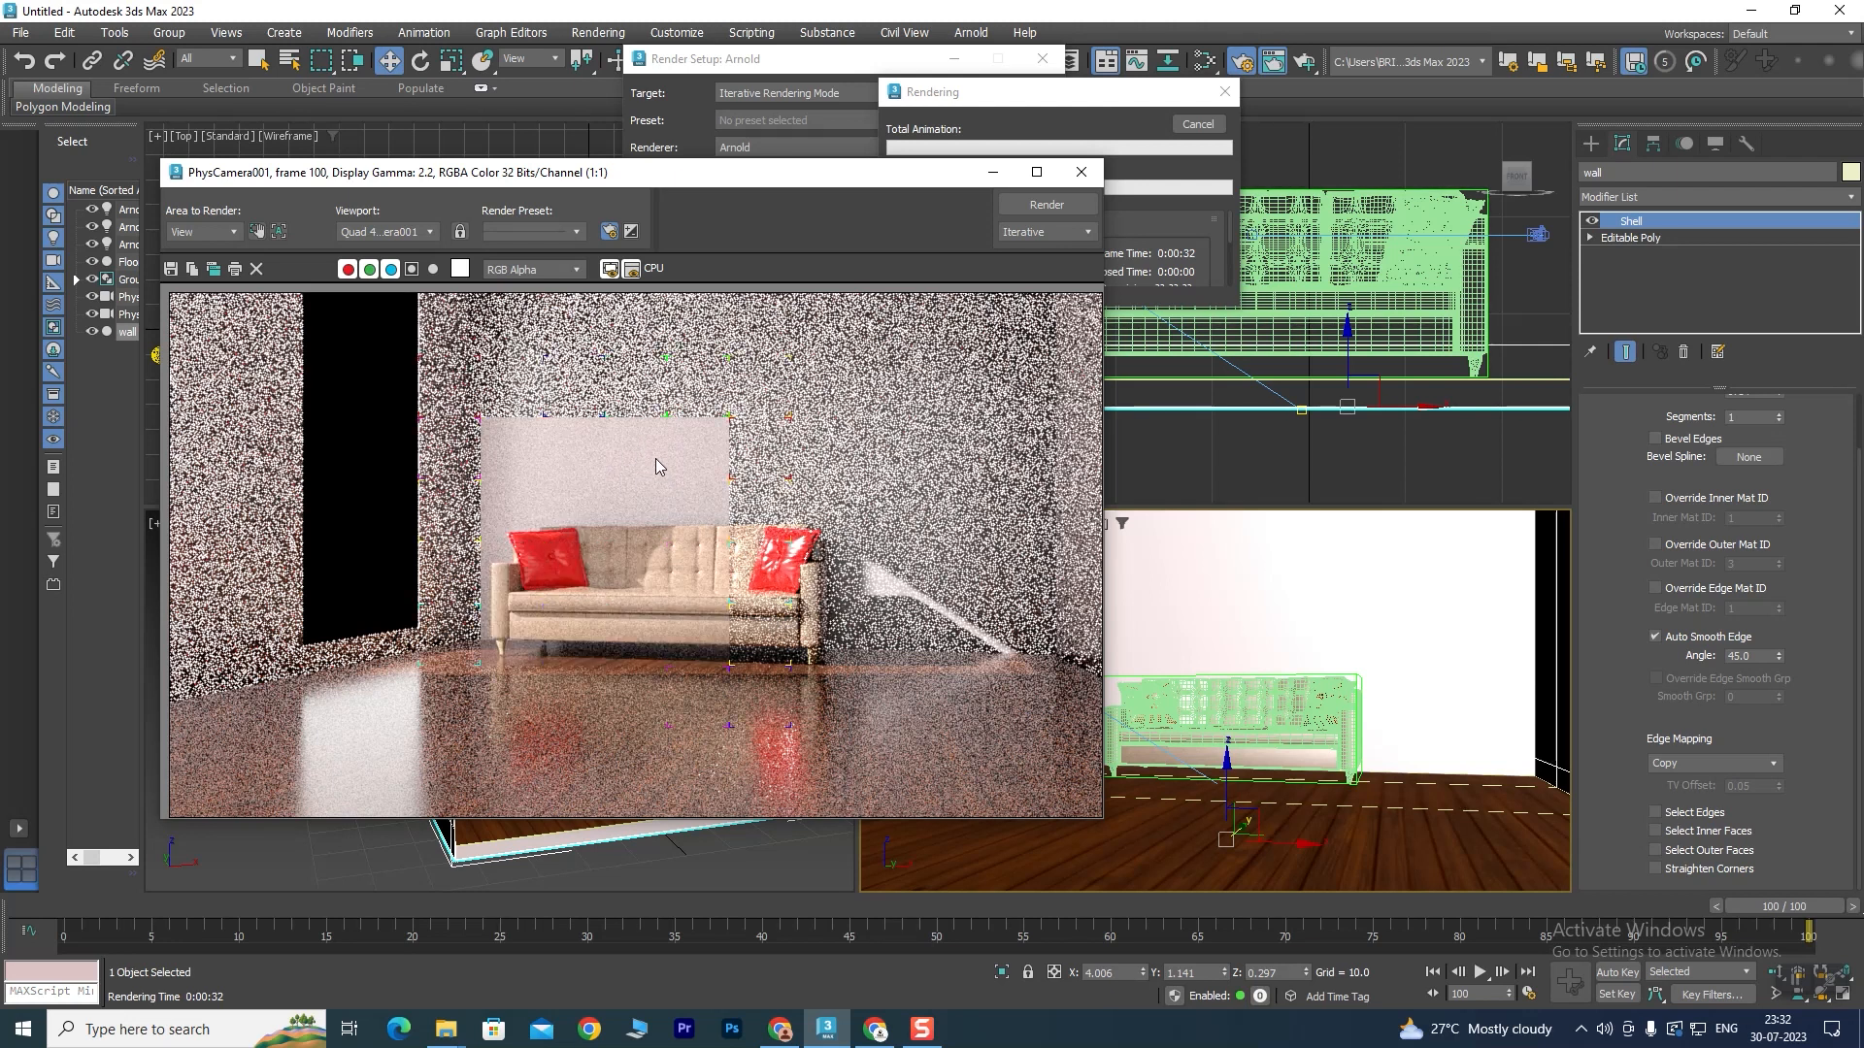
Examine the sofa, cushions and back wall in the rendered image for noise and shadow quality.
scroll(615, 603, "up", 2)
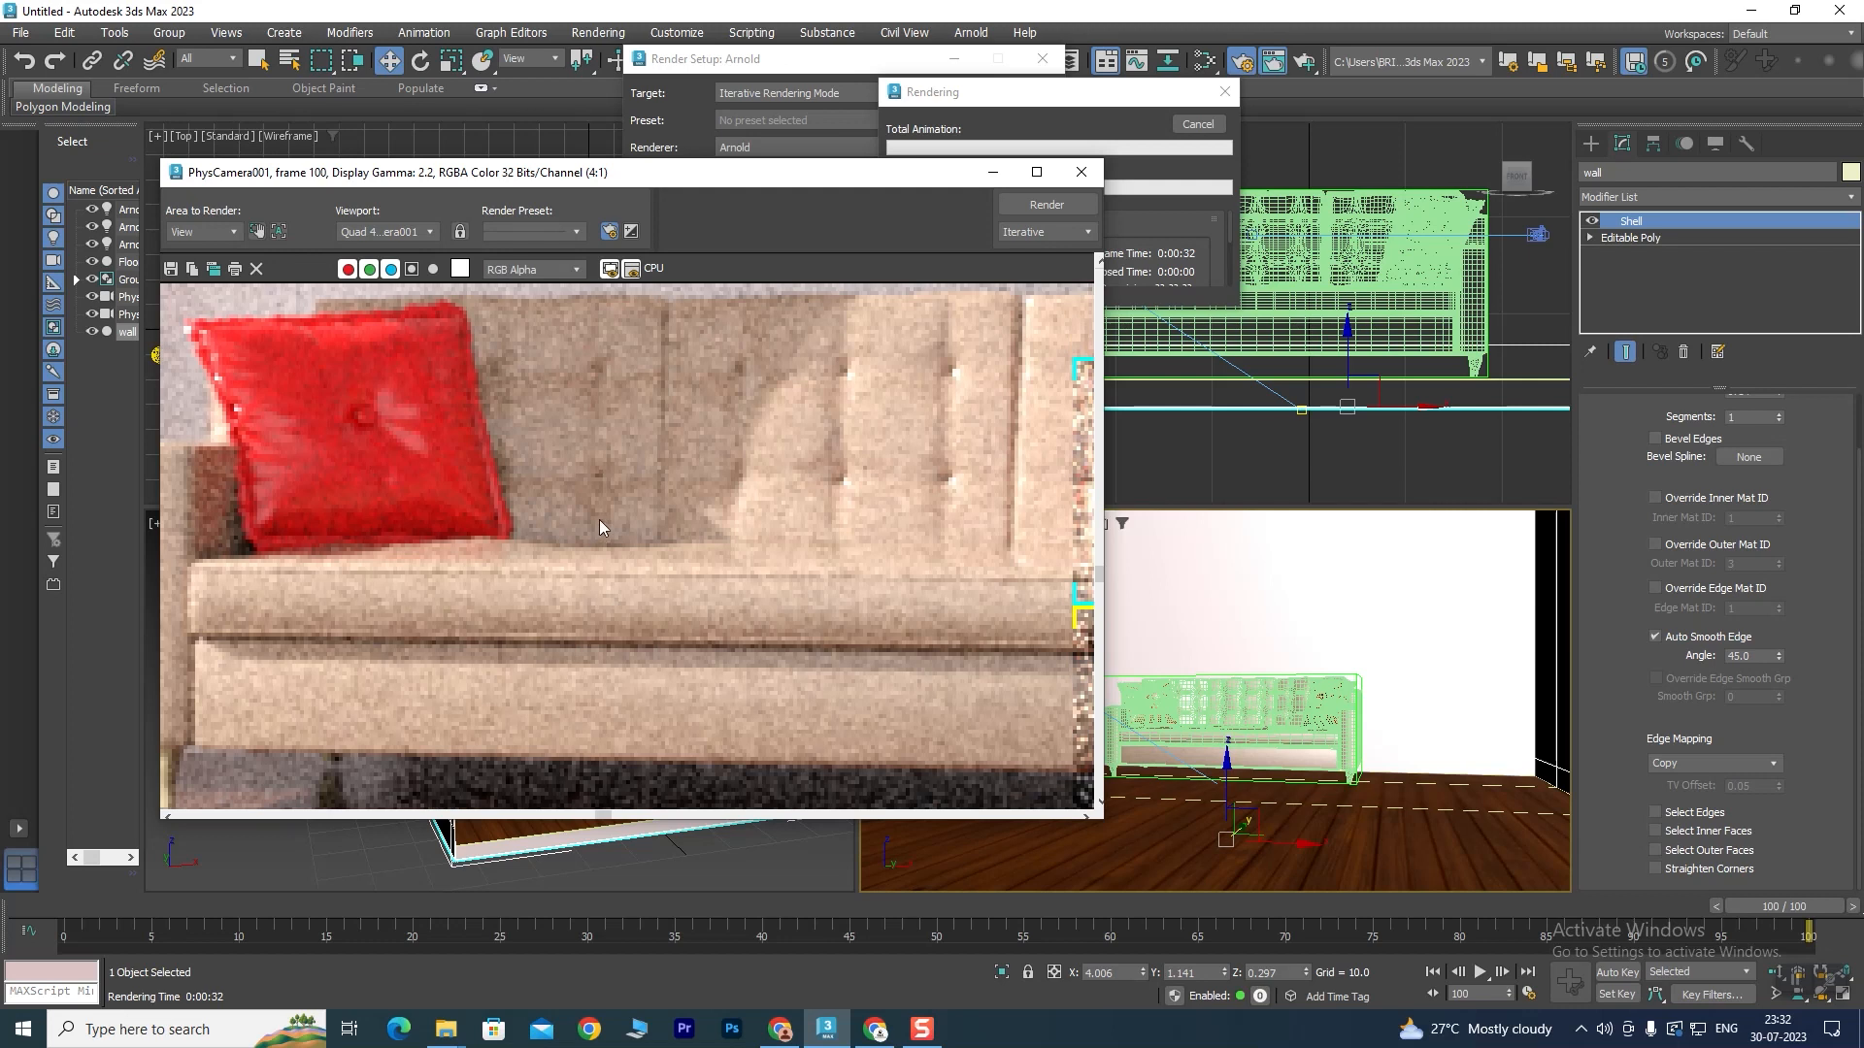
scroll(684, 425, "down", 1)
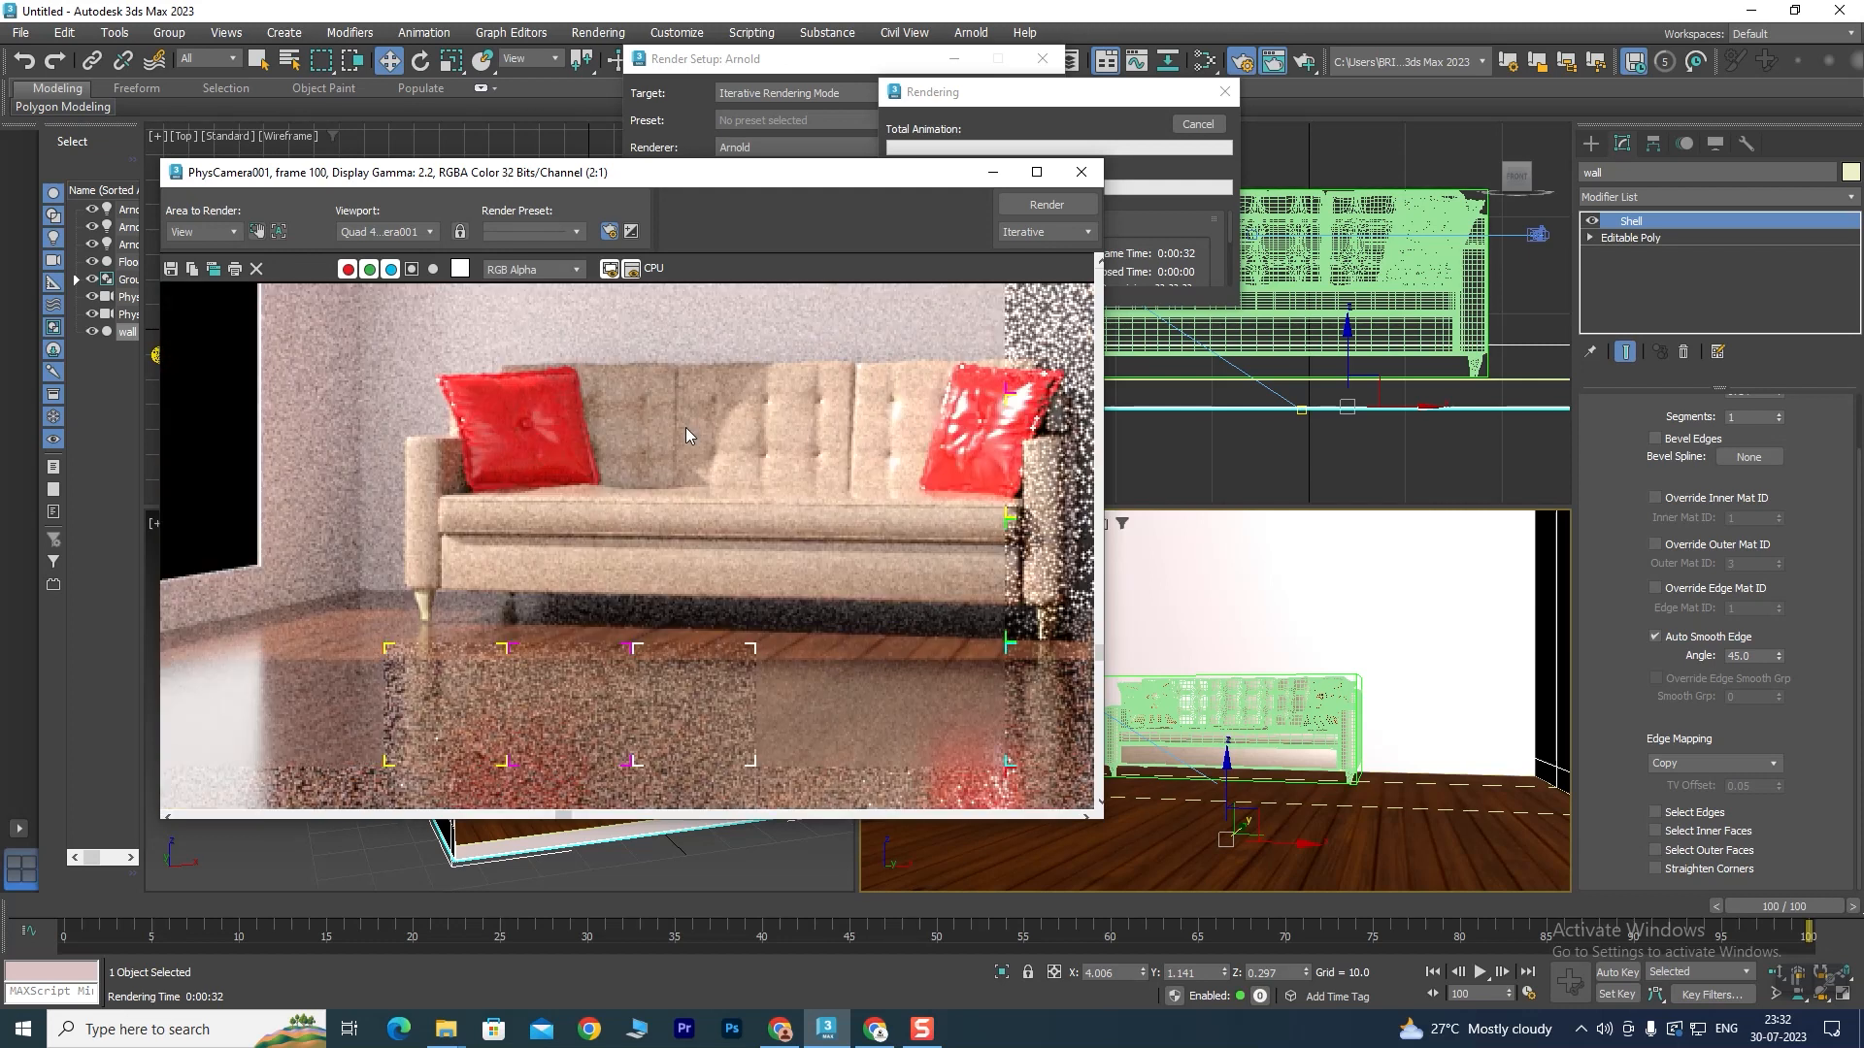
scroll(695, 463, "down", 1)
scroll(660, 553, "up", 2)
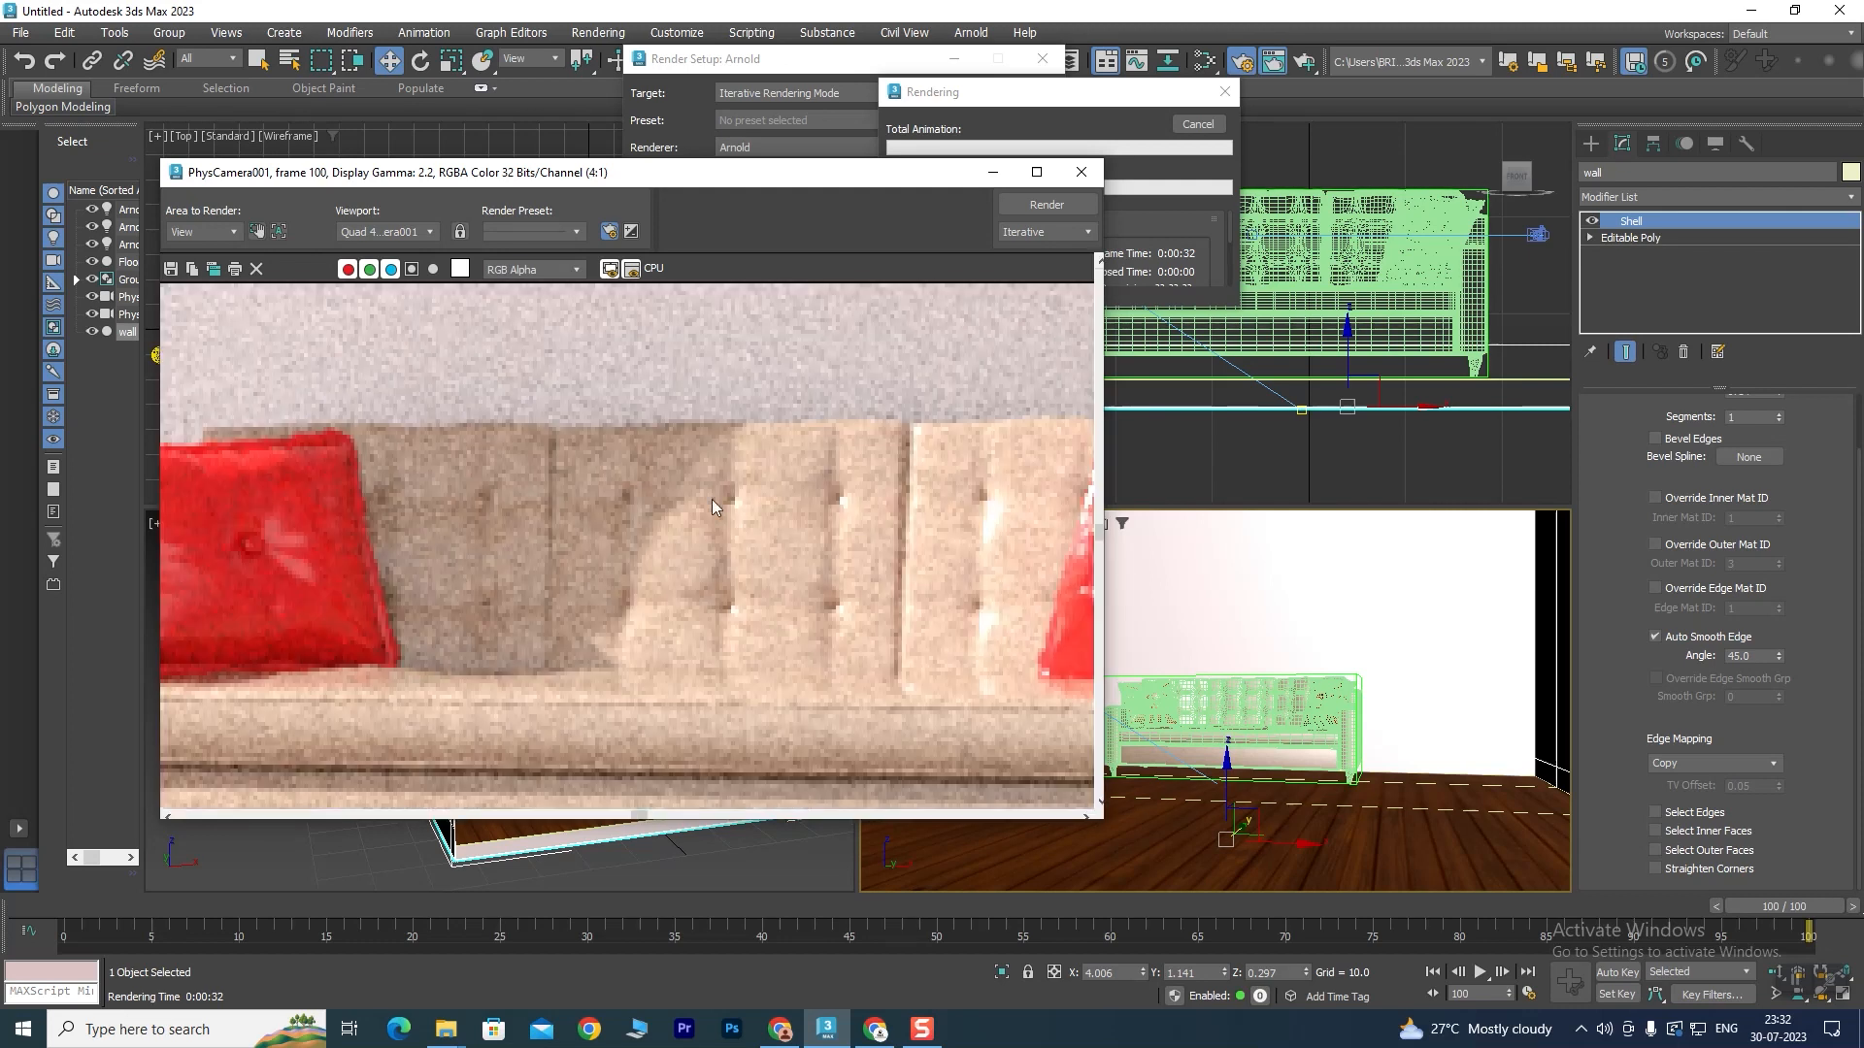
scroll(668, 512, "down", 1)
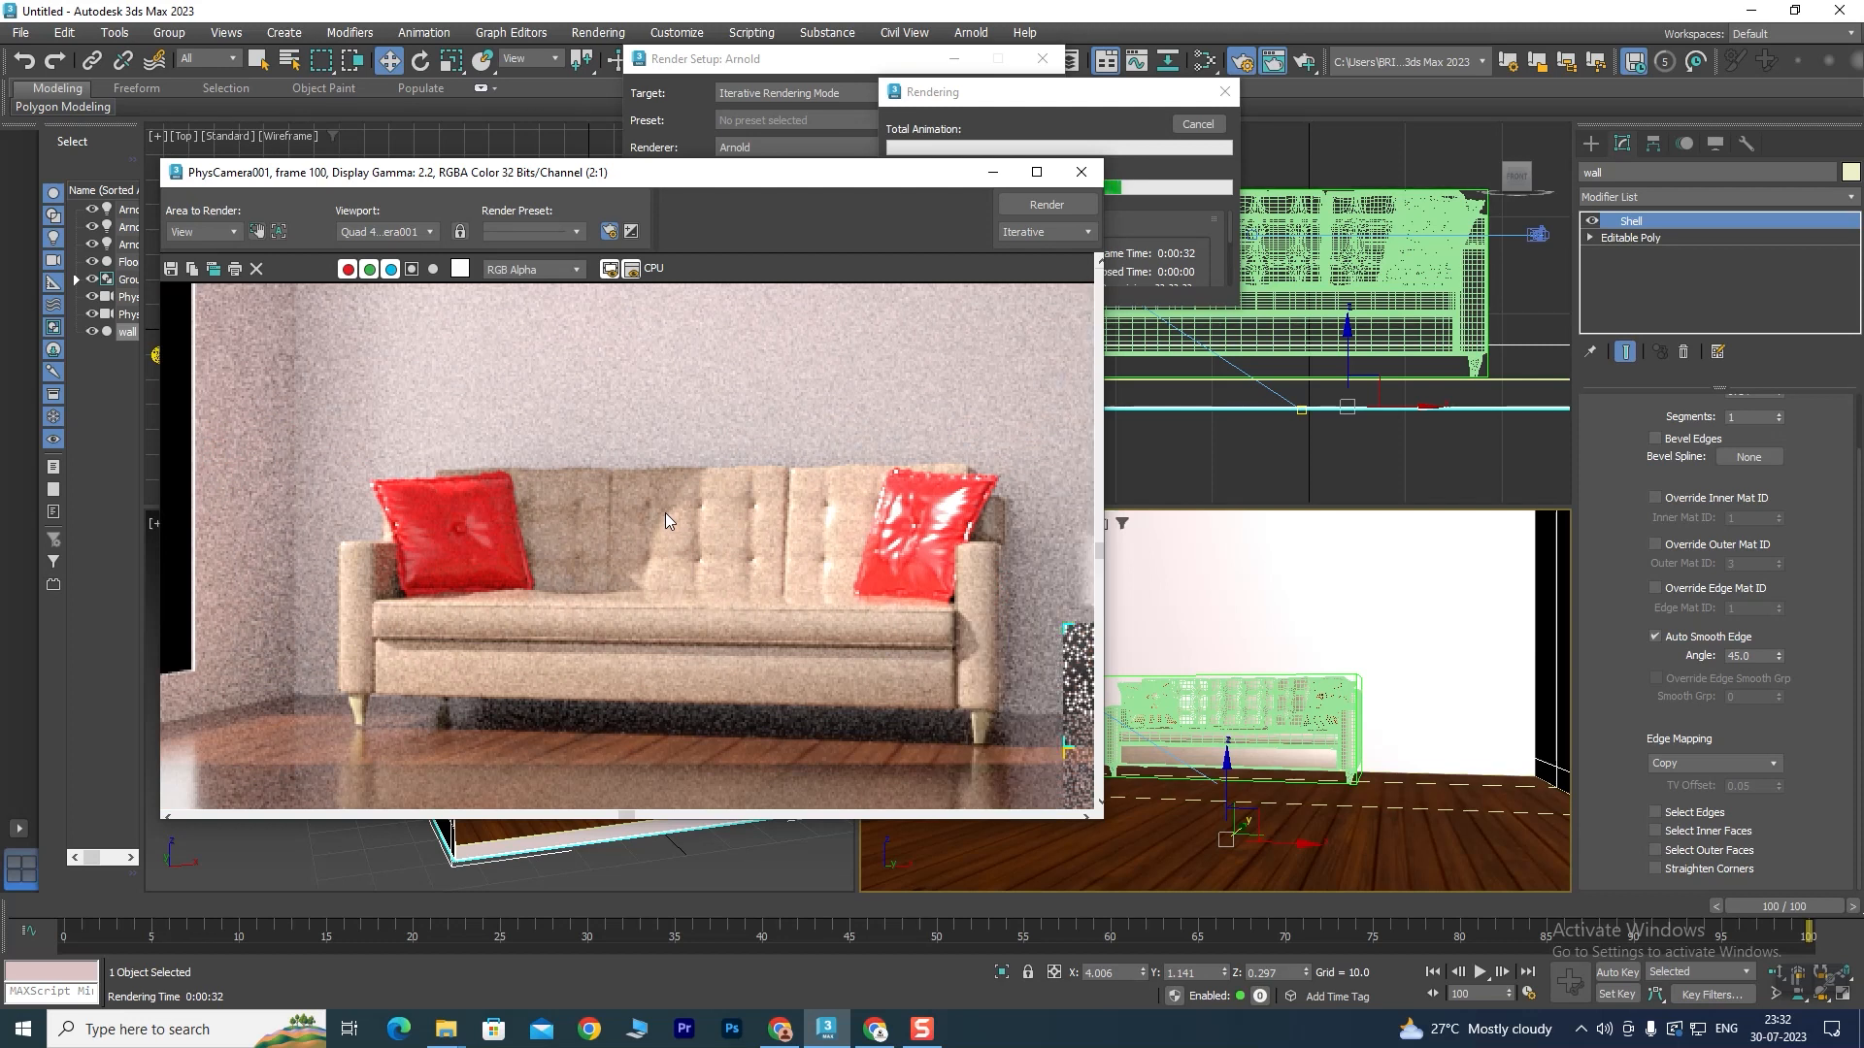
scroll(666, 513, "down", 1)
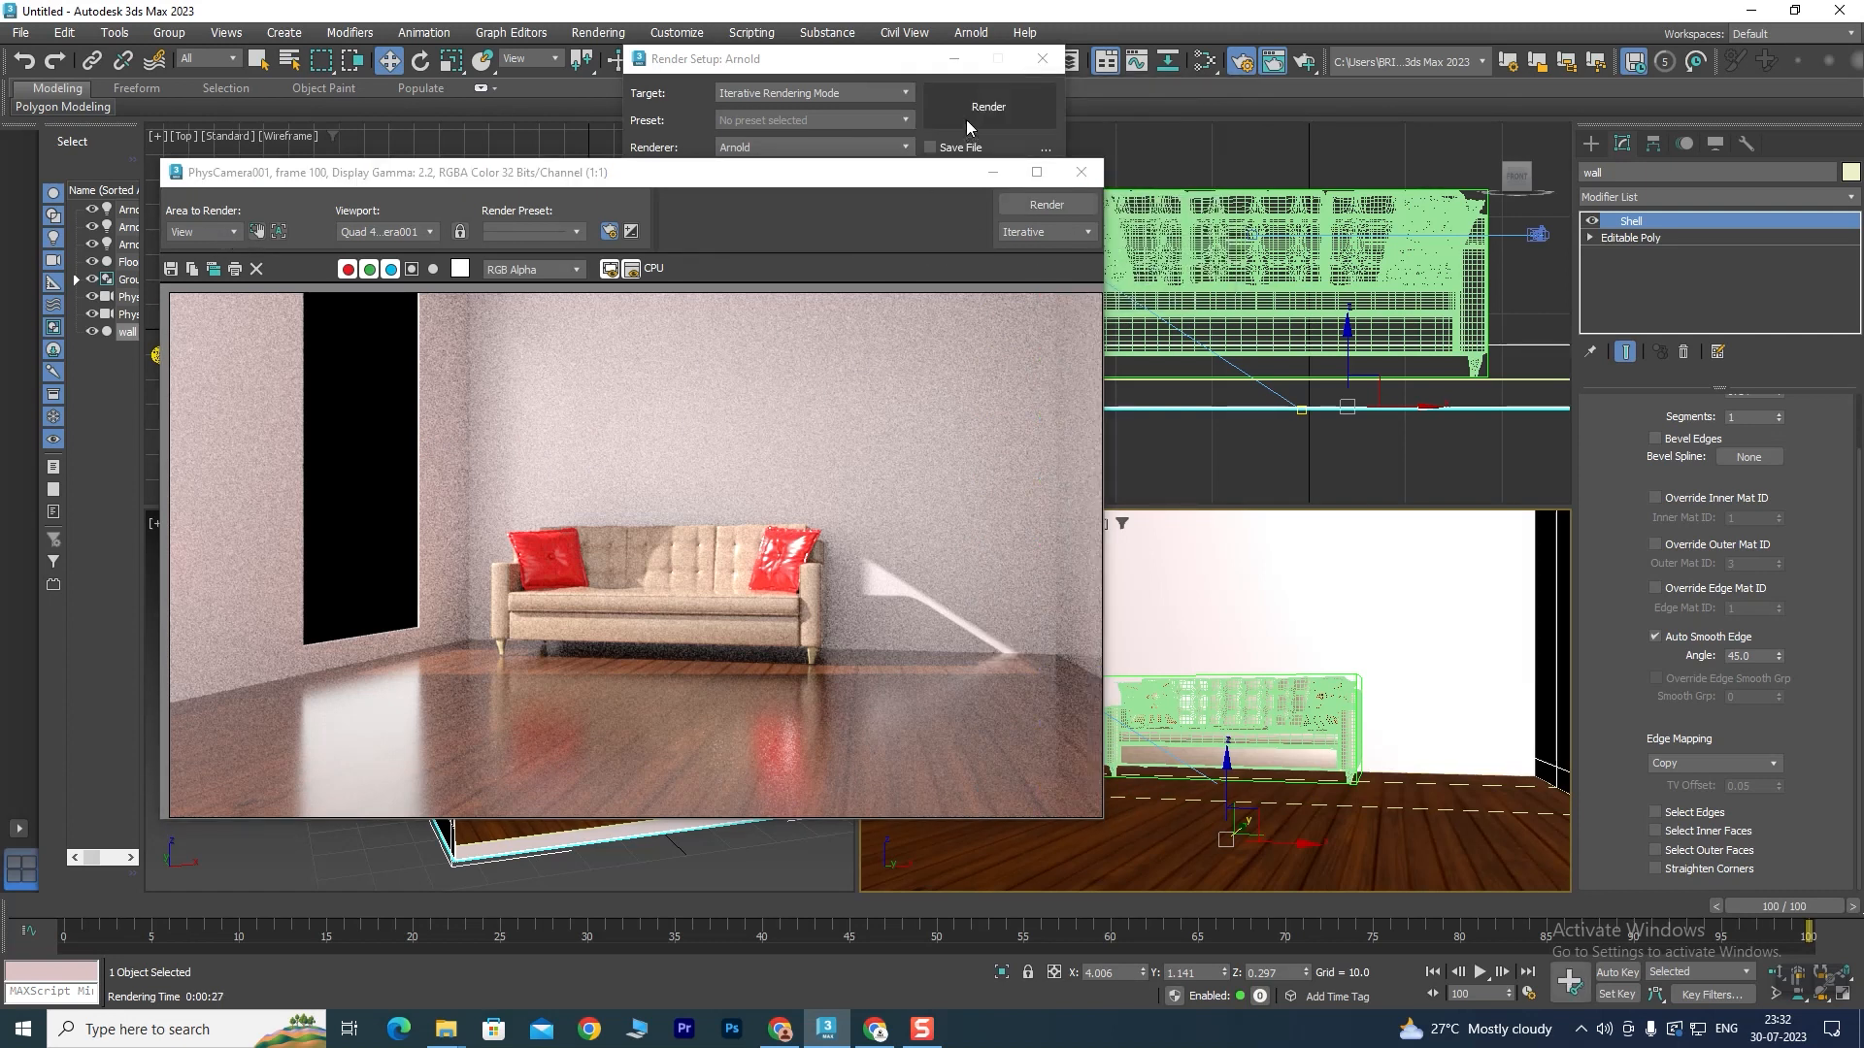
scroll(649, 539, "down", 4)
scroll(645, 545, "up", 4)
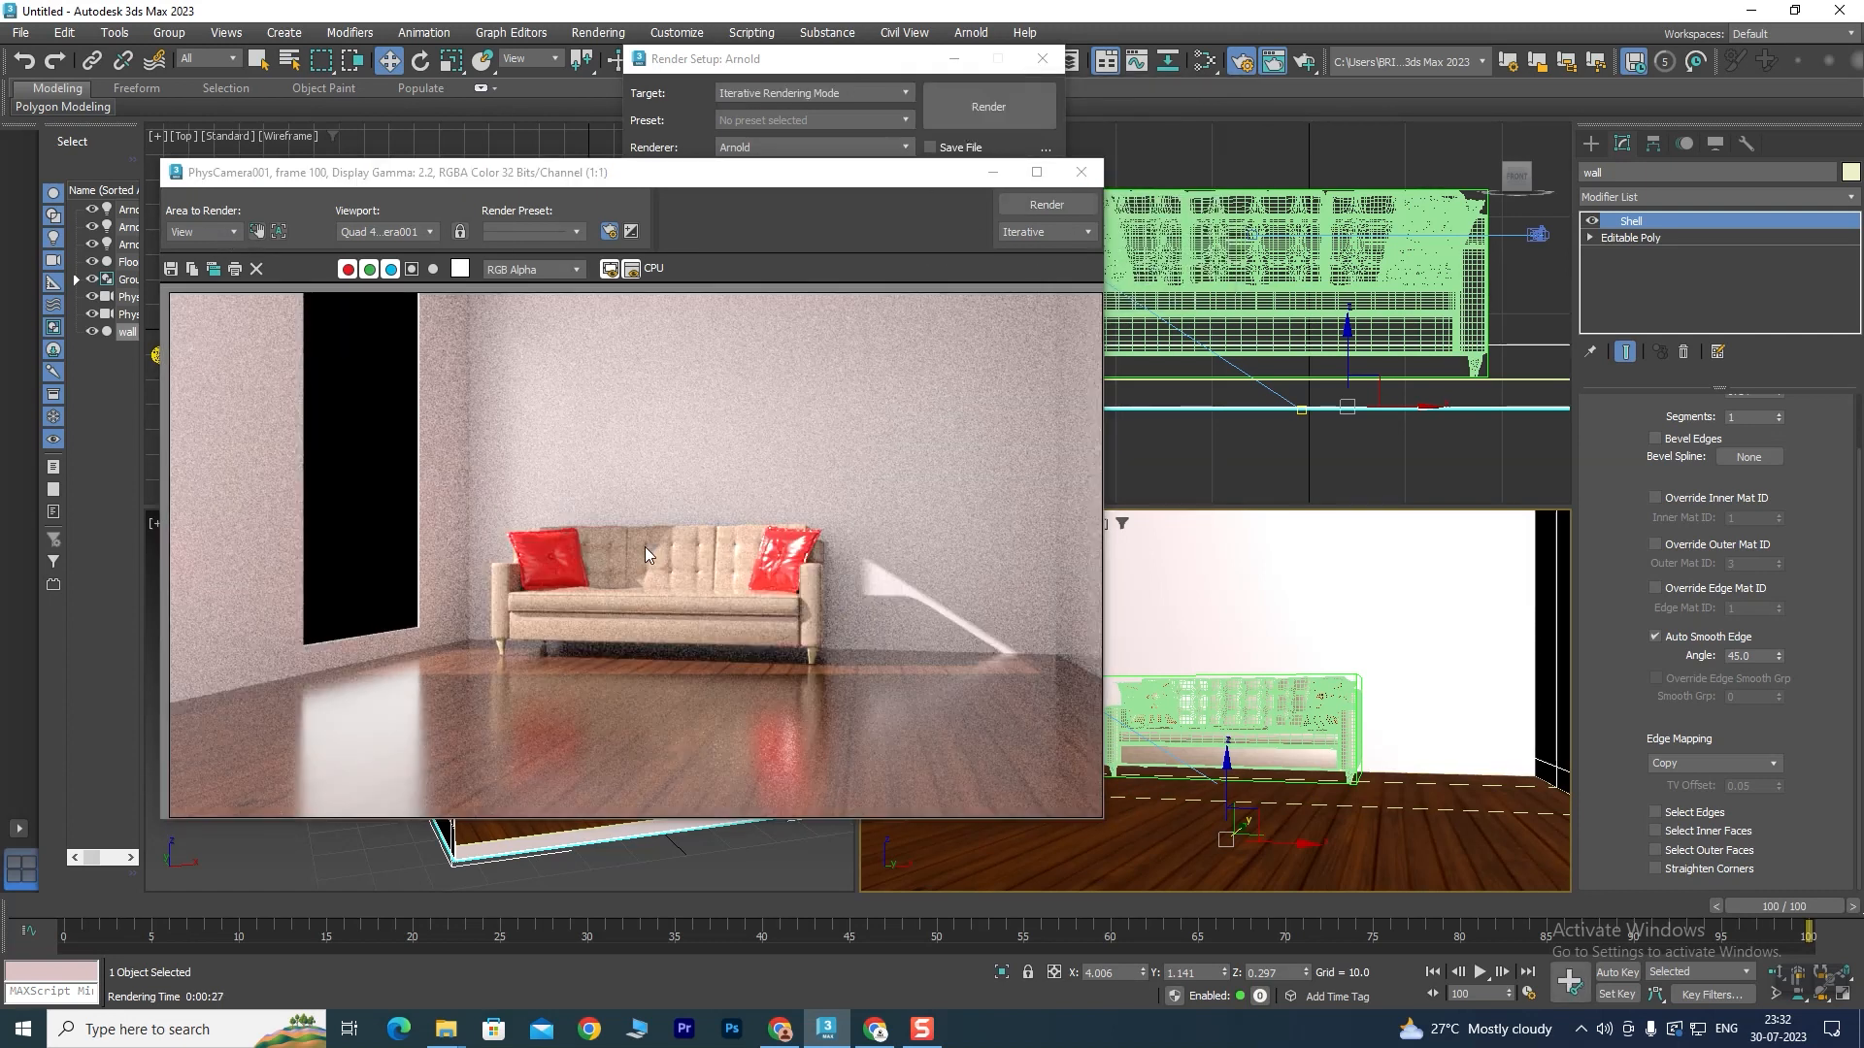
Set the area to render to Region and tighten the region rectangle around the sofa and the nearby wall and floor.
left_click(218, 231)
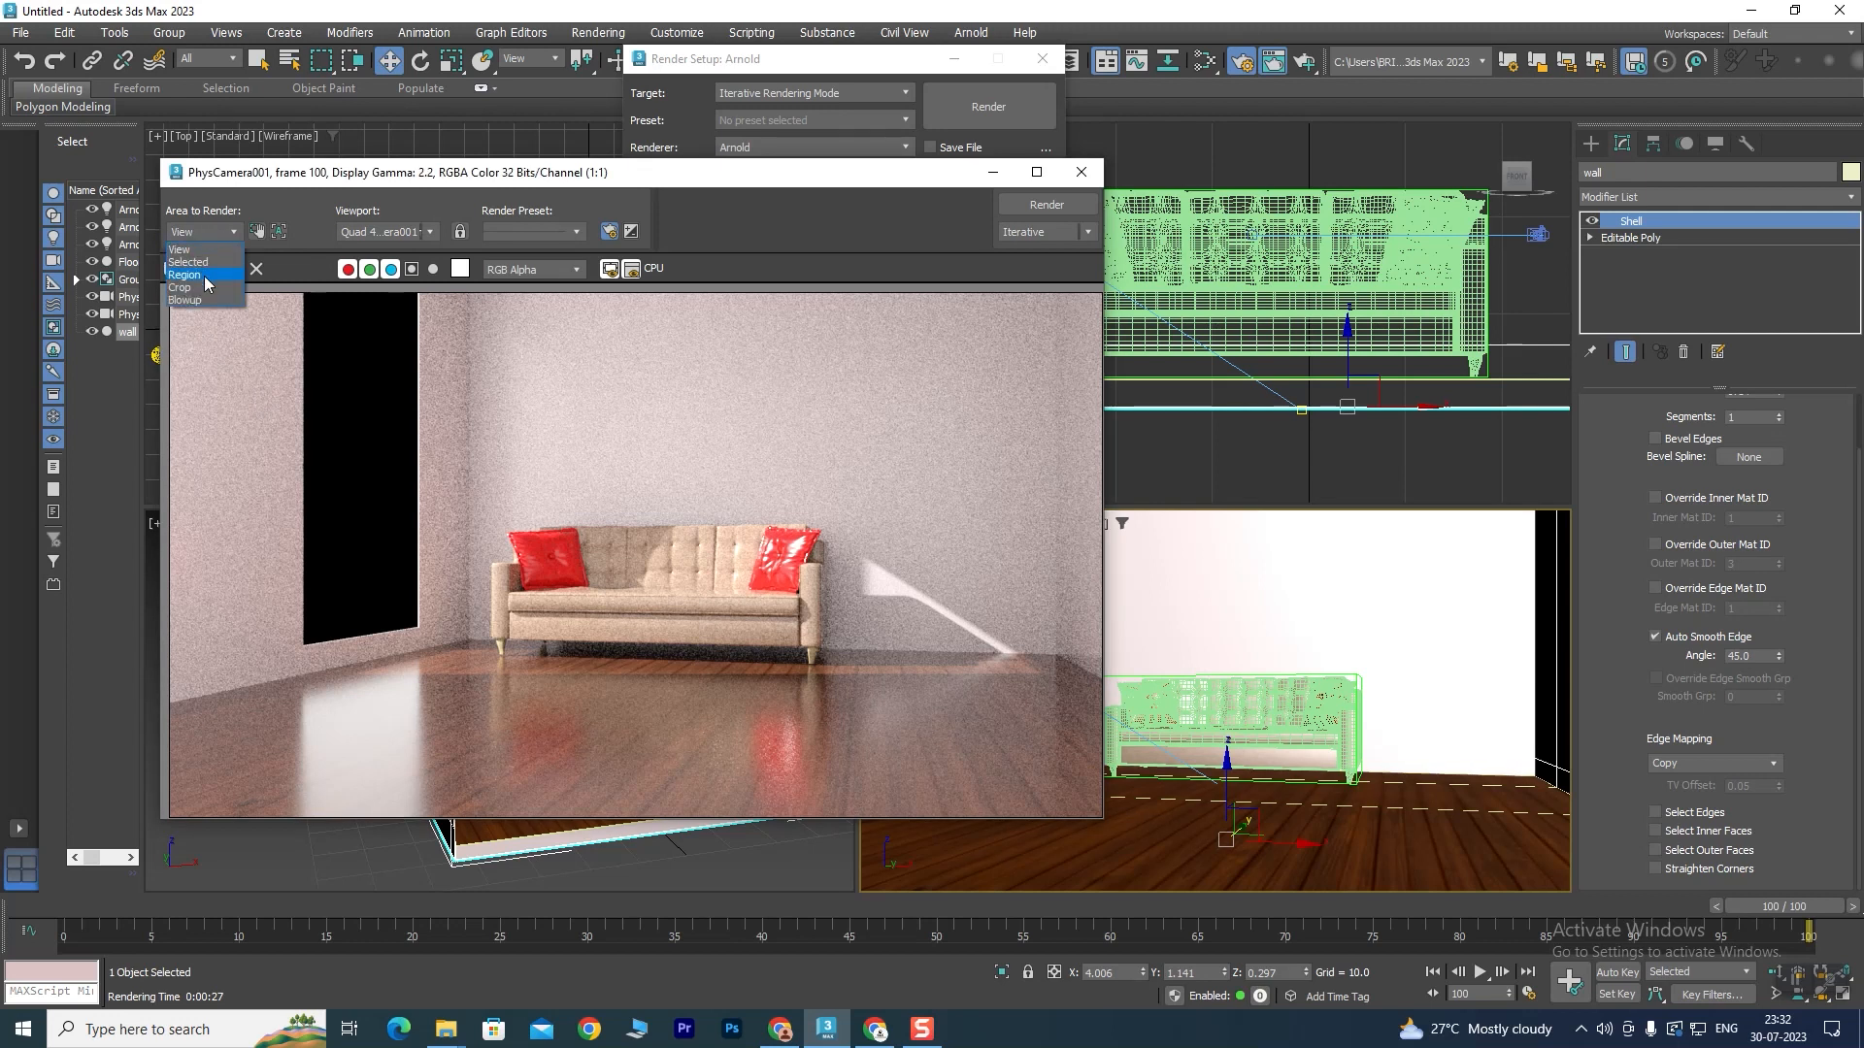
left_click(204, 275)
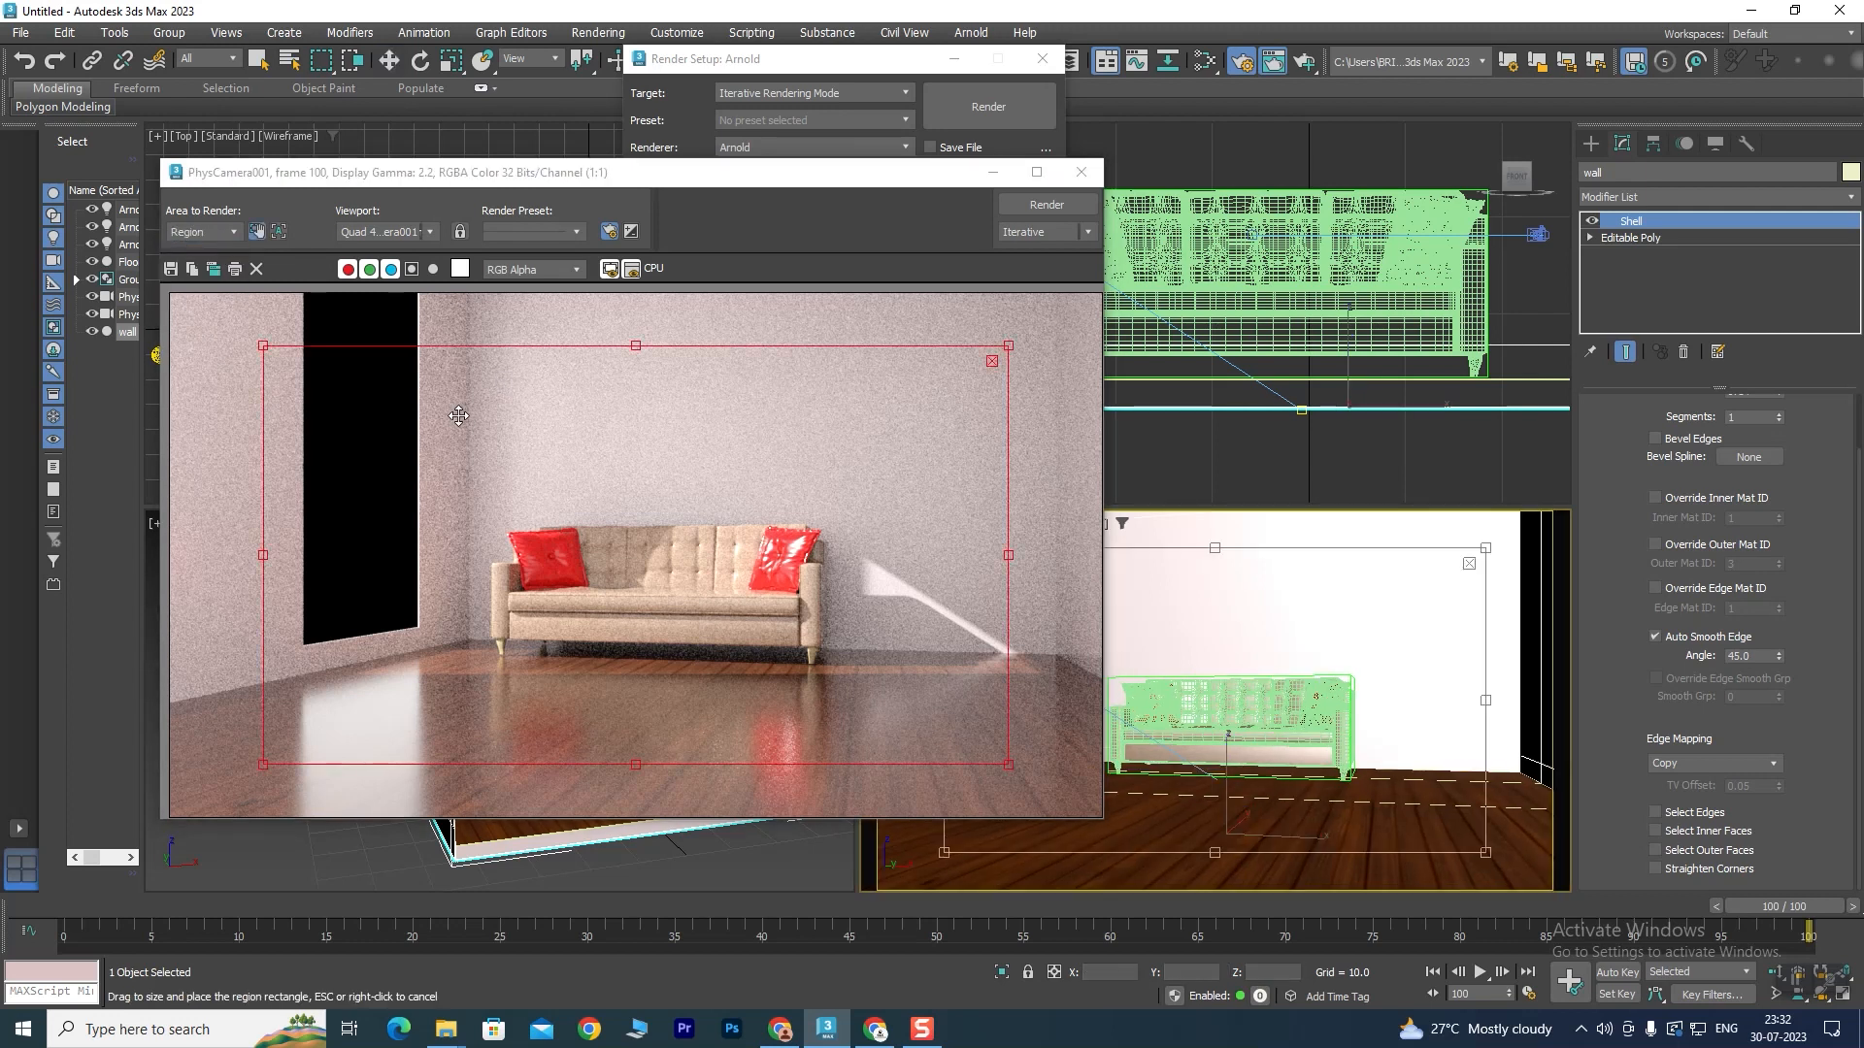
left_click_drag(262, 553, 367, 562)
left_click_drag(1008, 556, 959, 555)
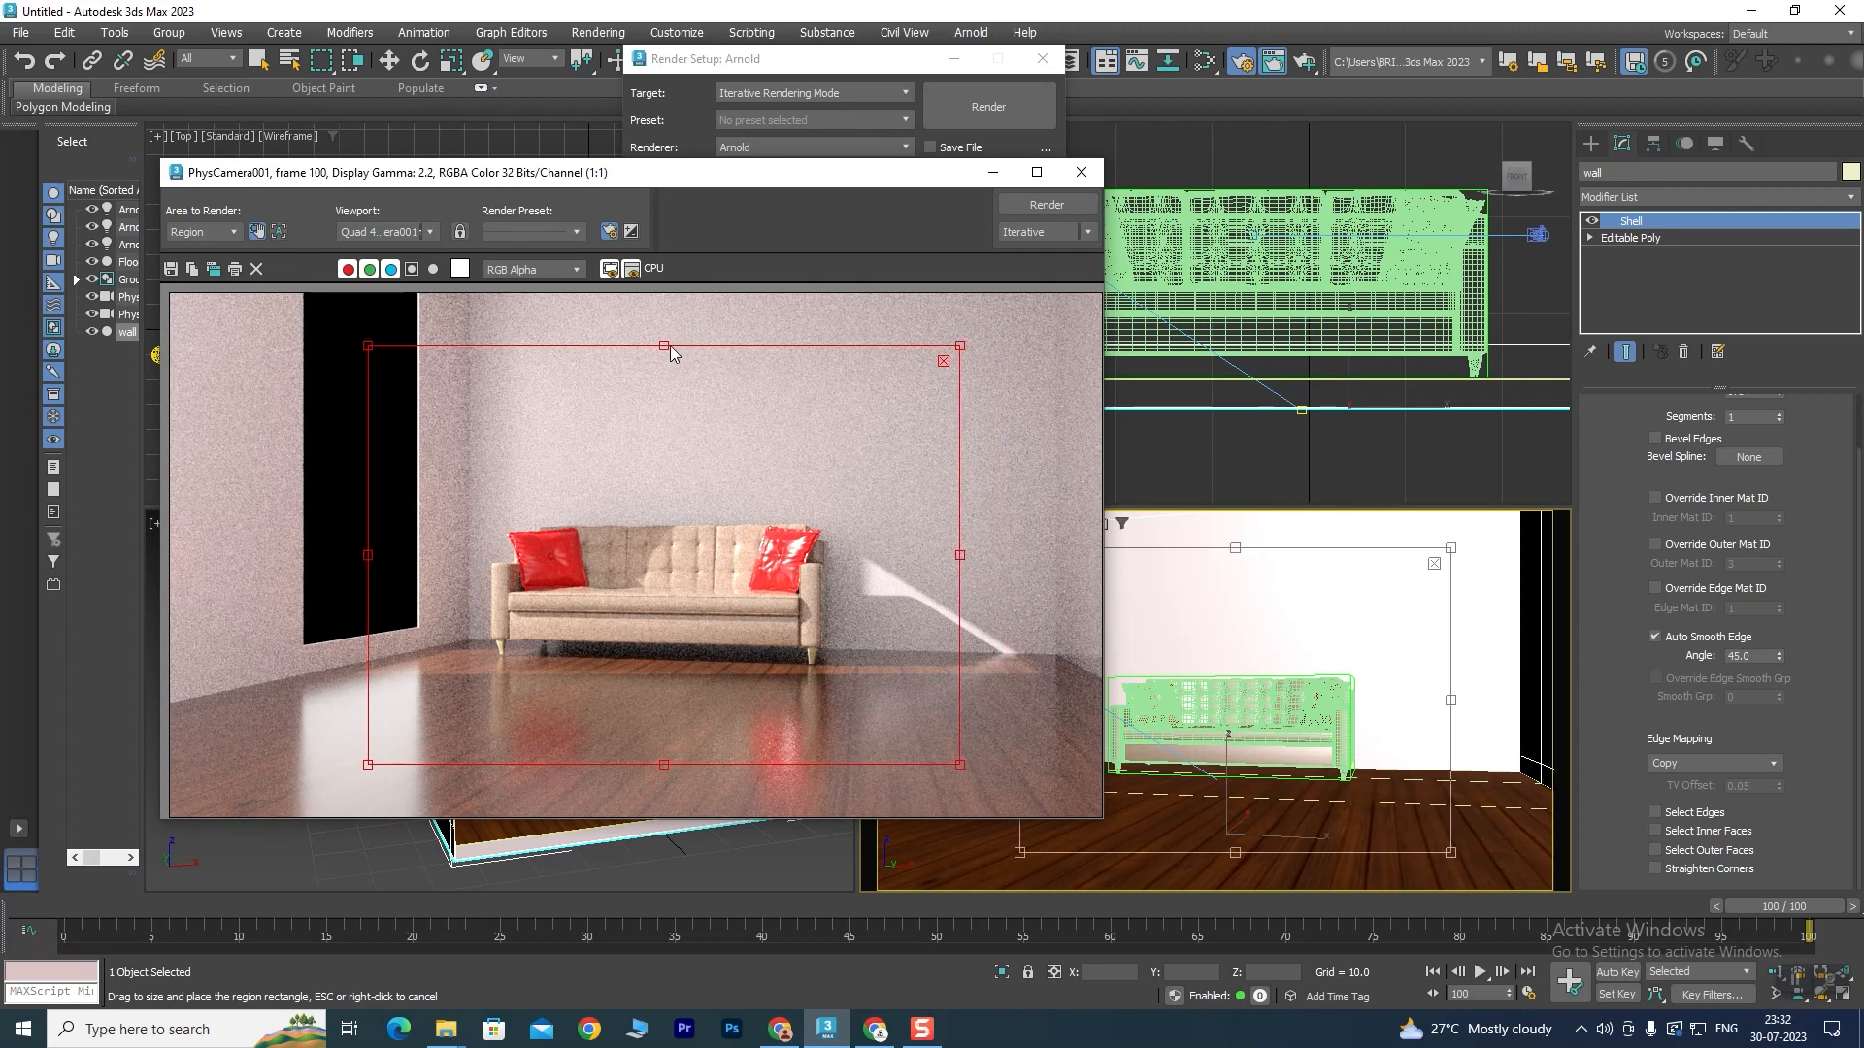
left_click_drag(663, 346, 663, 358)
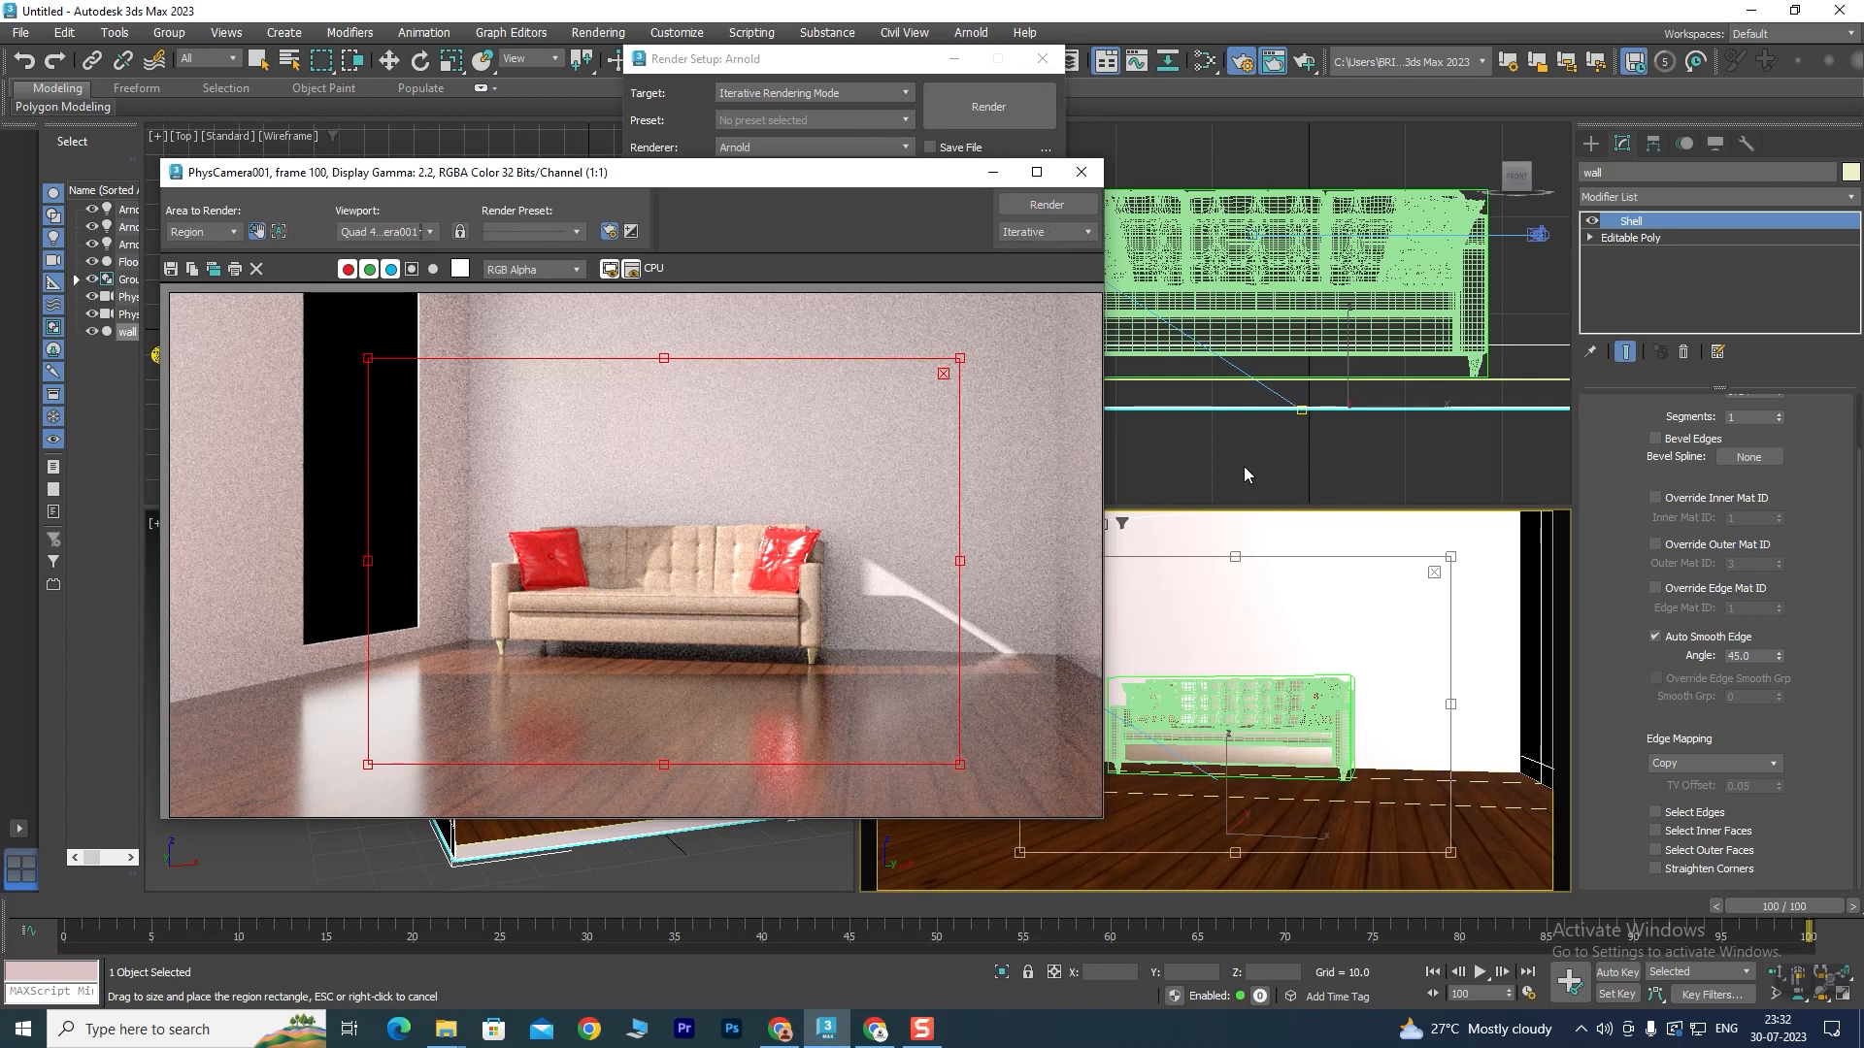
Close the render setup and the rendered frame window.
left_click(1009, 142)
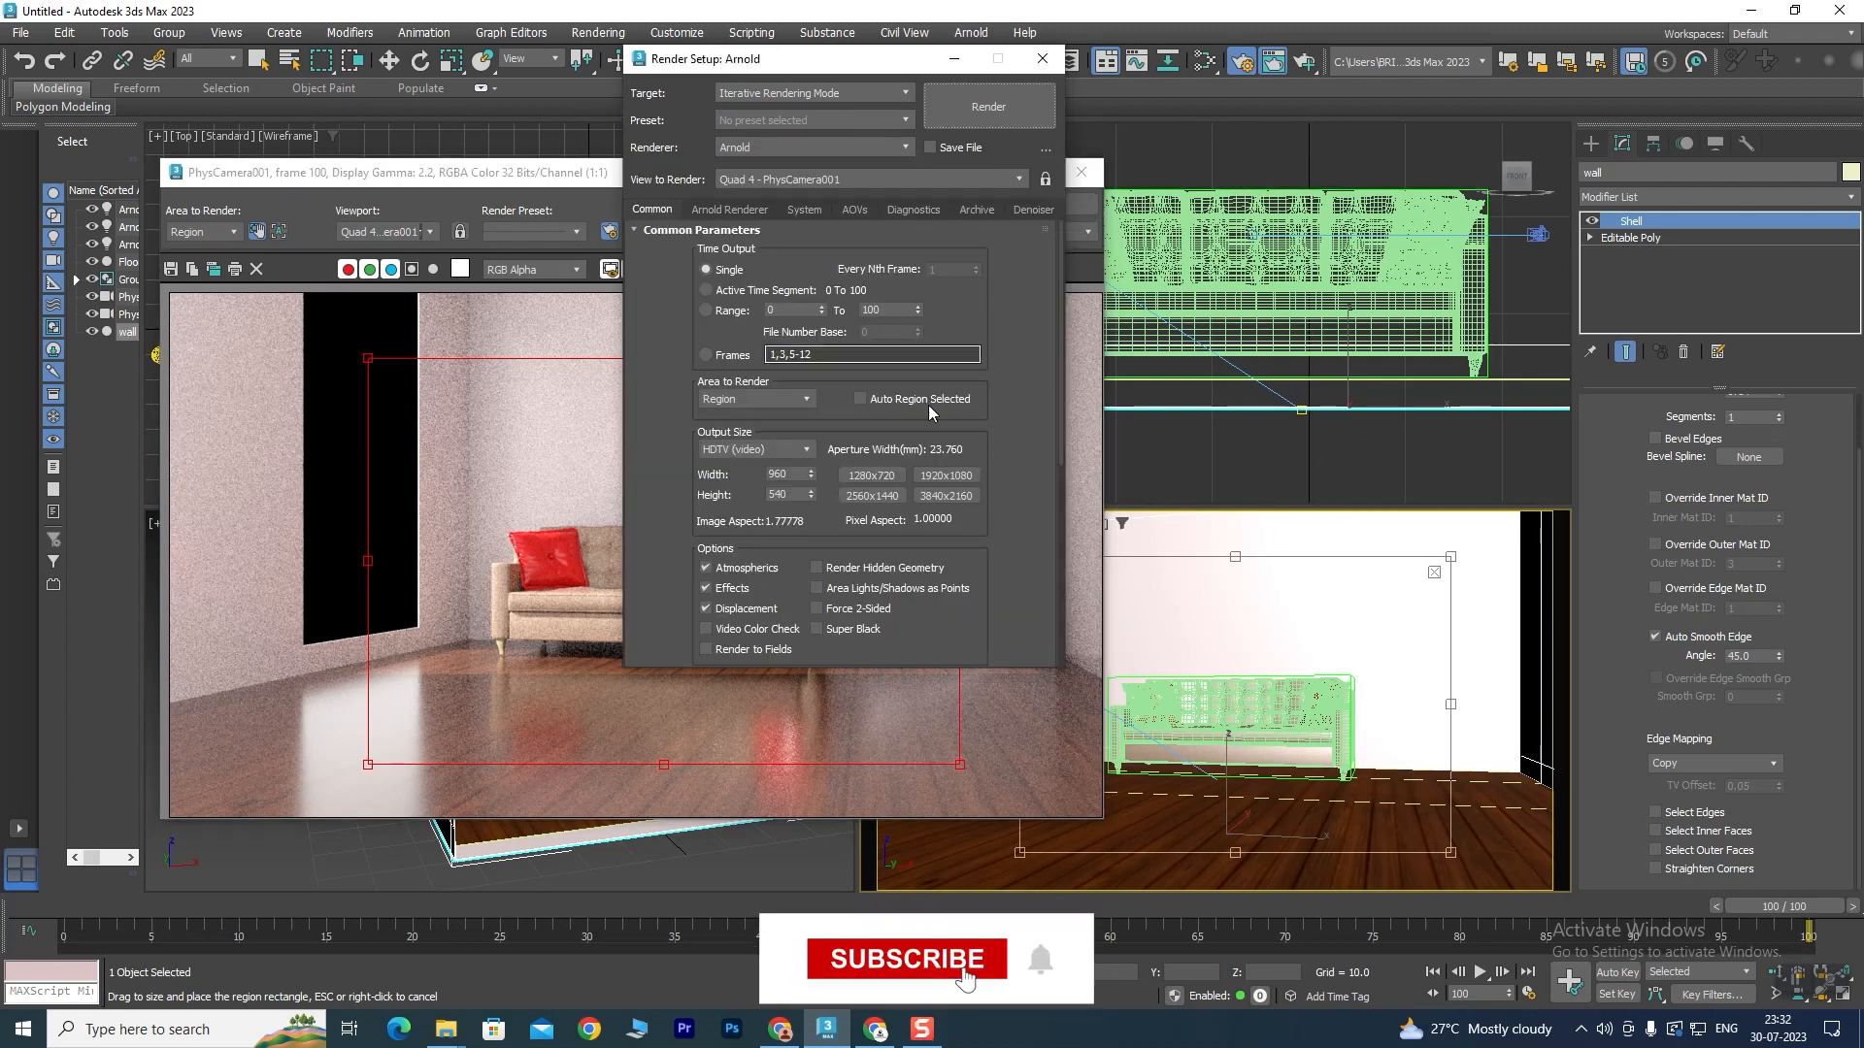
left_click(1042, 58)
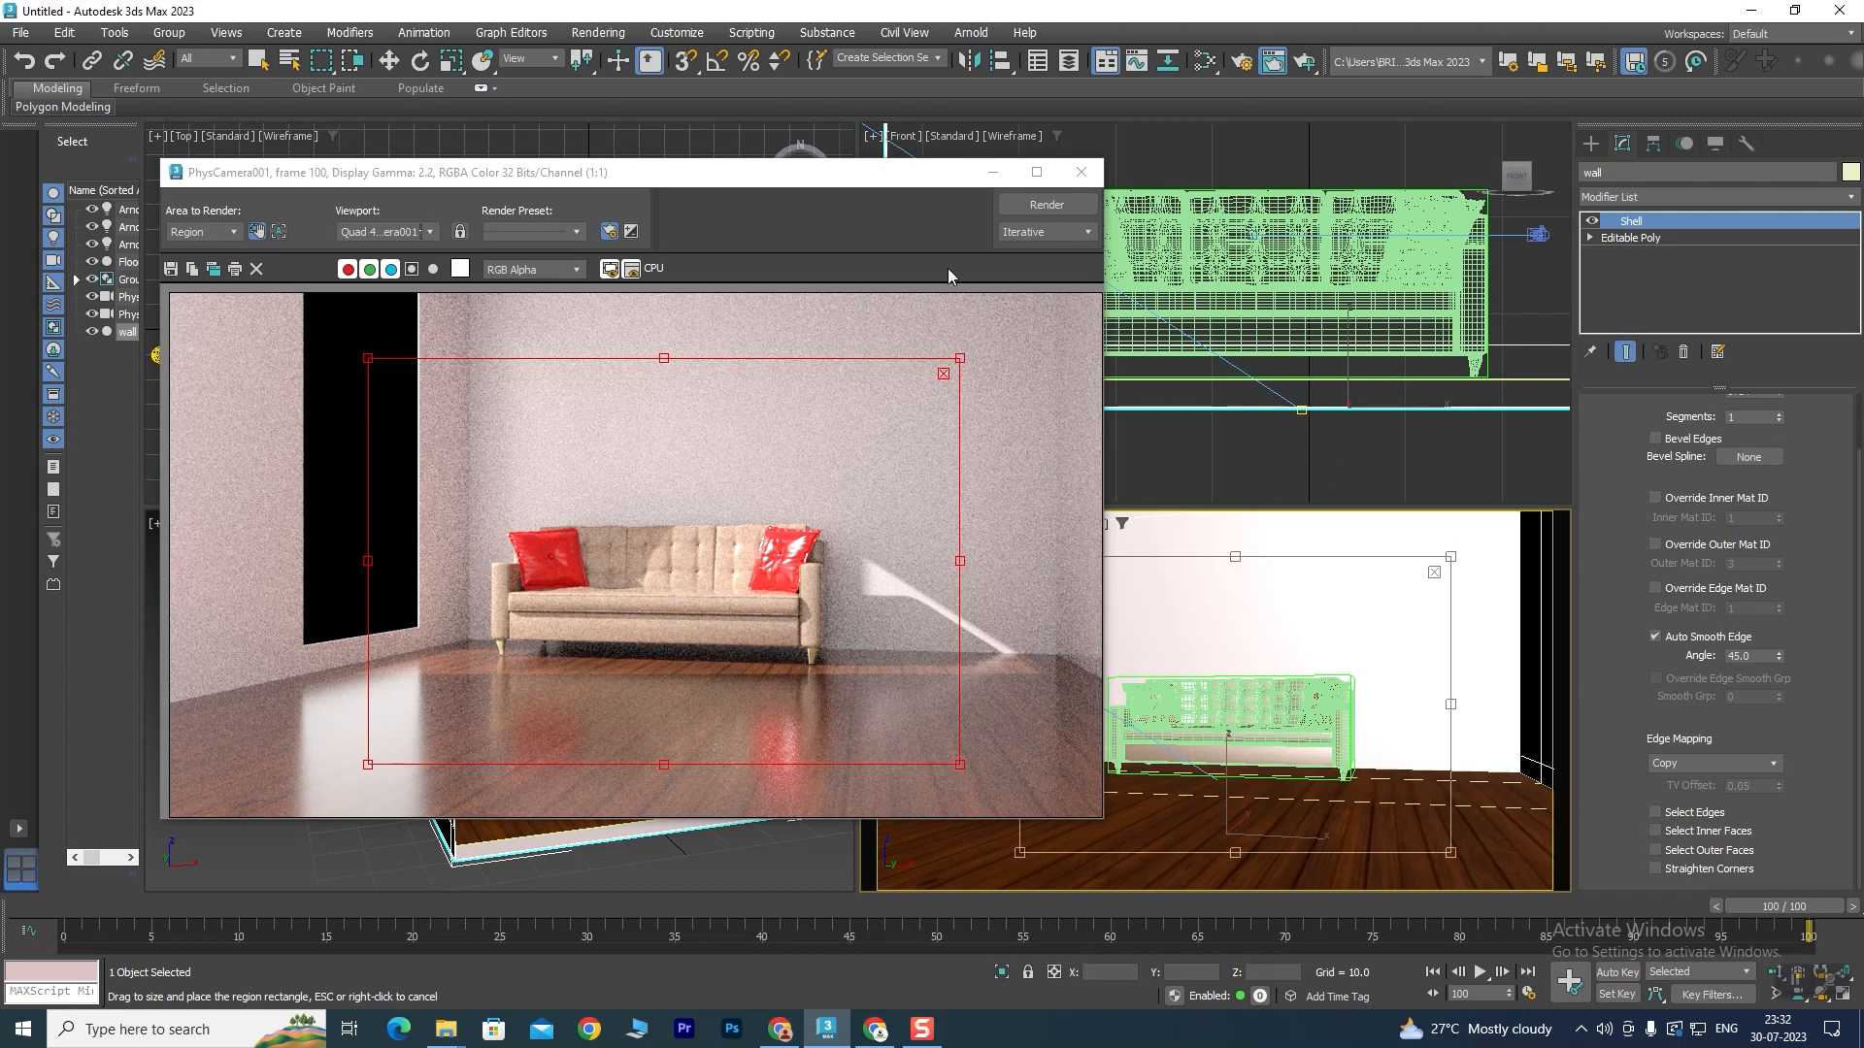
left_click(1081, 173)
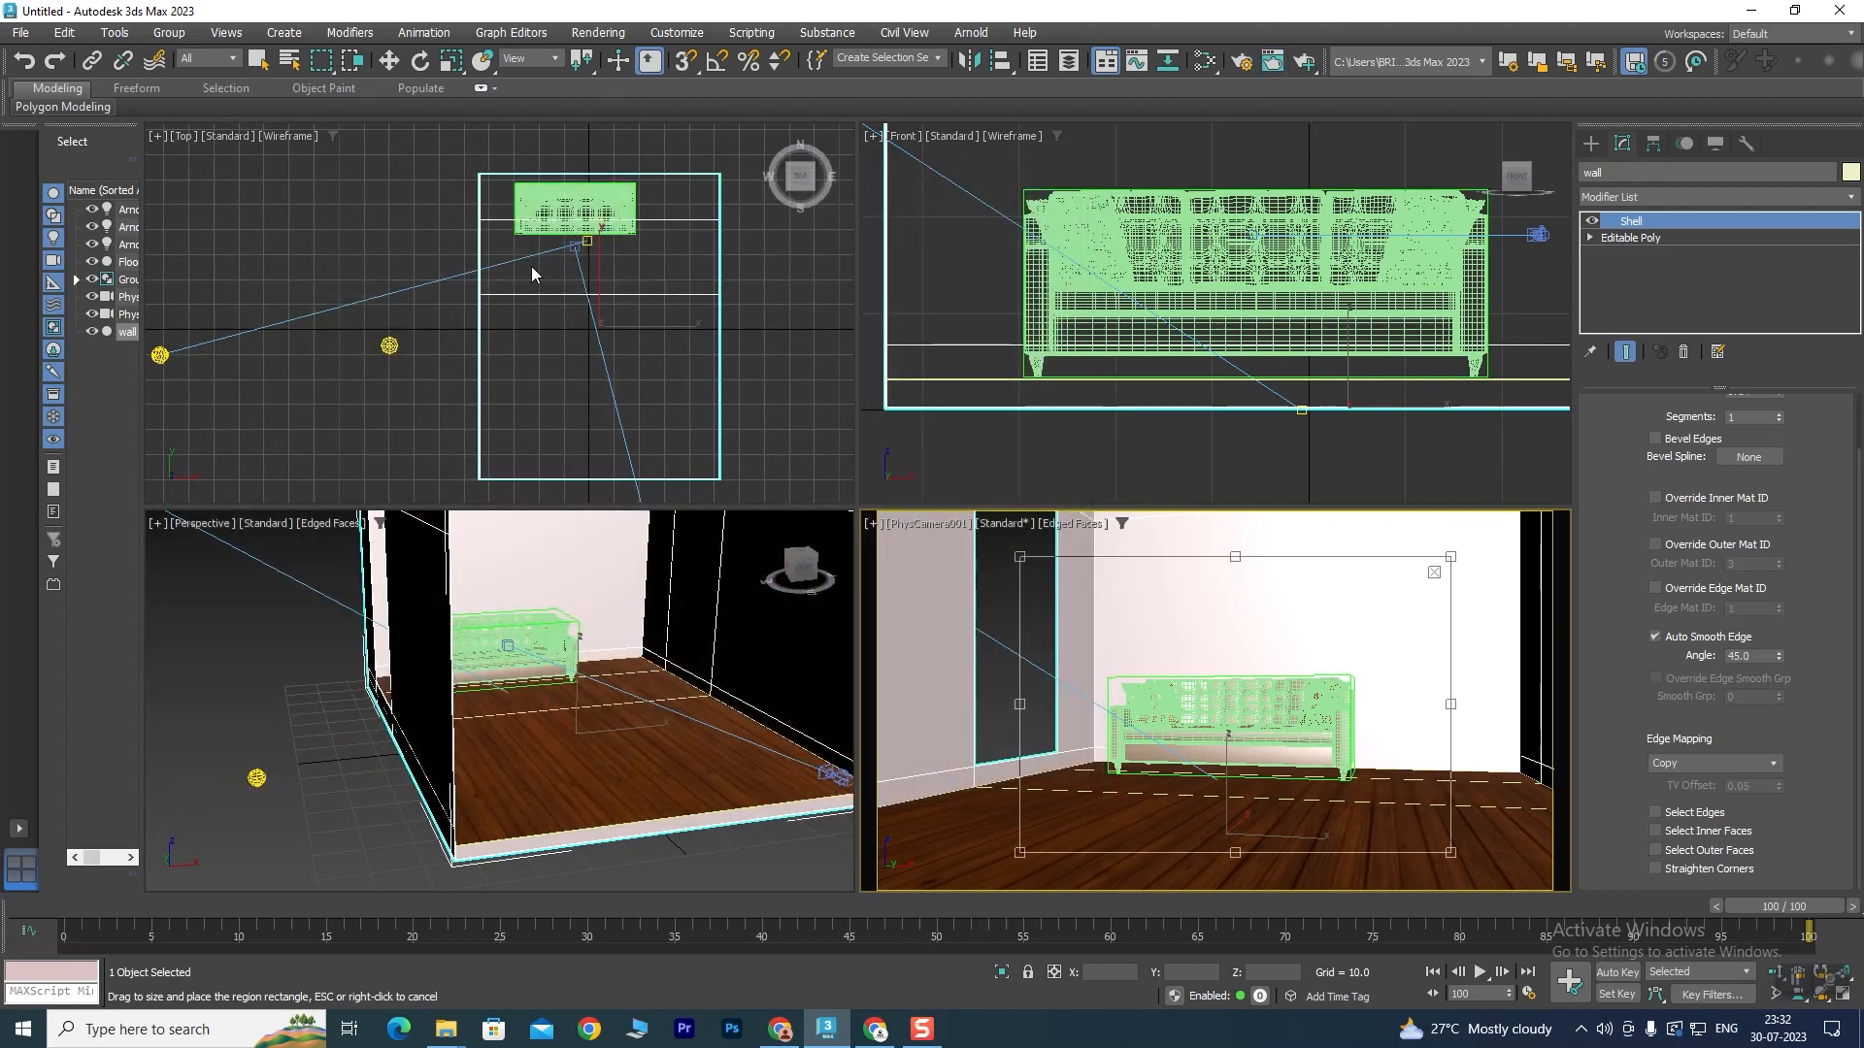
Create an Arnold light of type Quad in the Top view, just in front of the sofa's left part.
left_click(1591, 143)
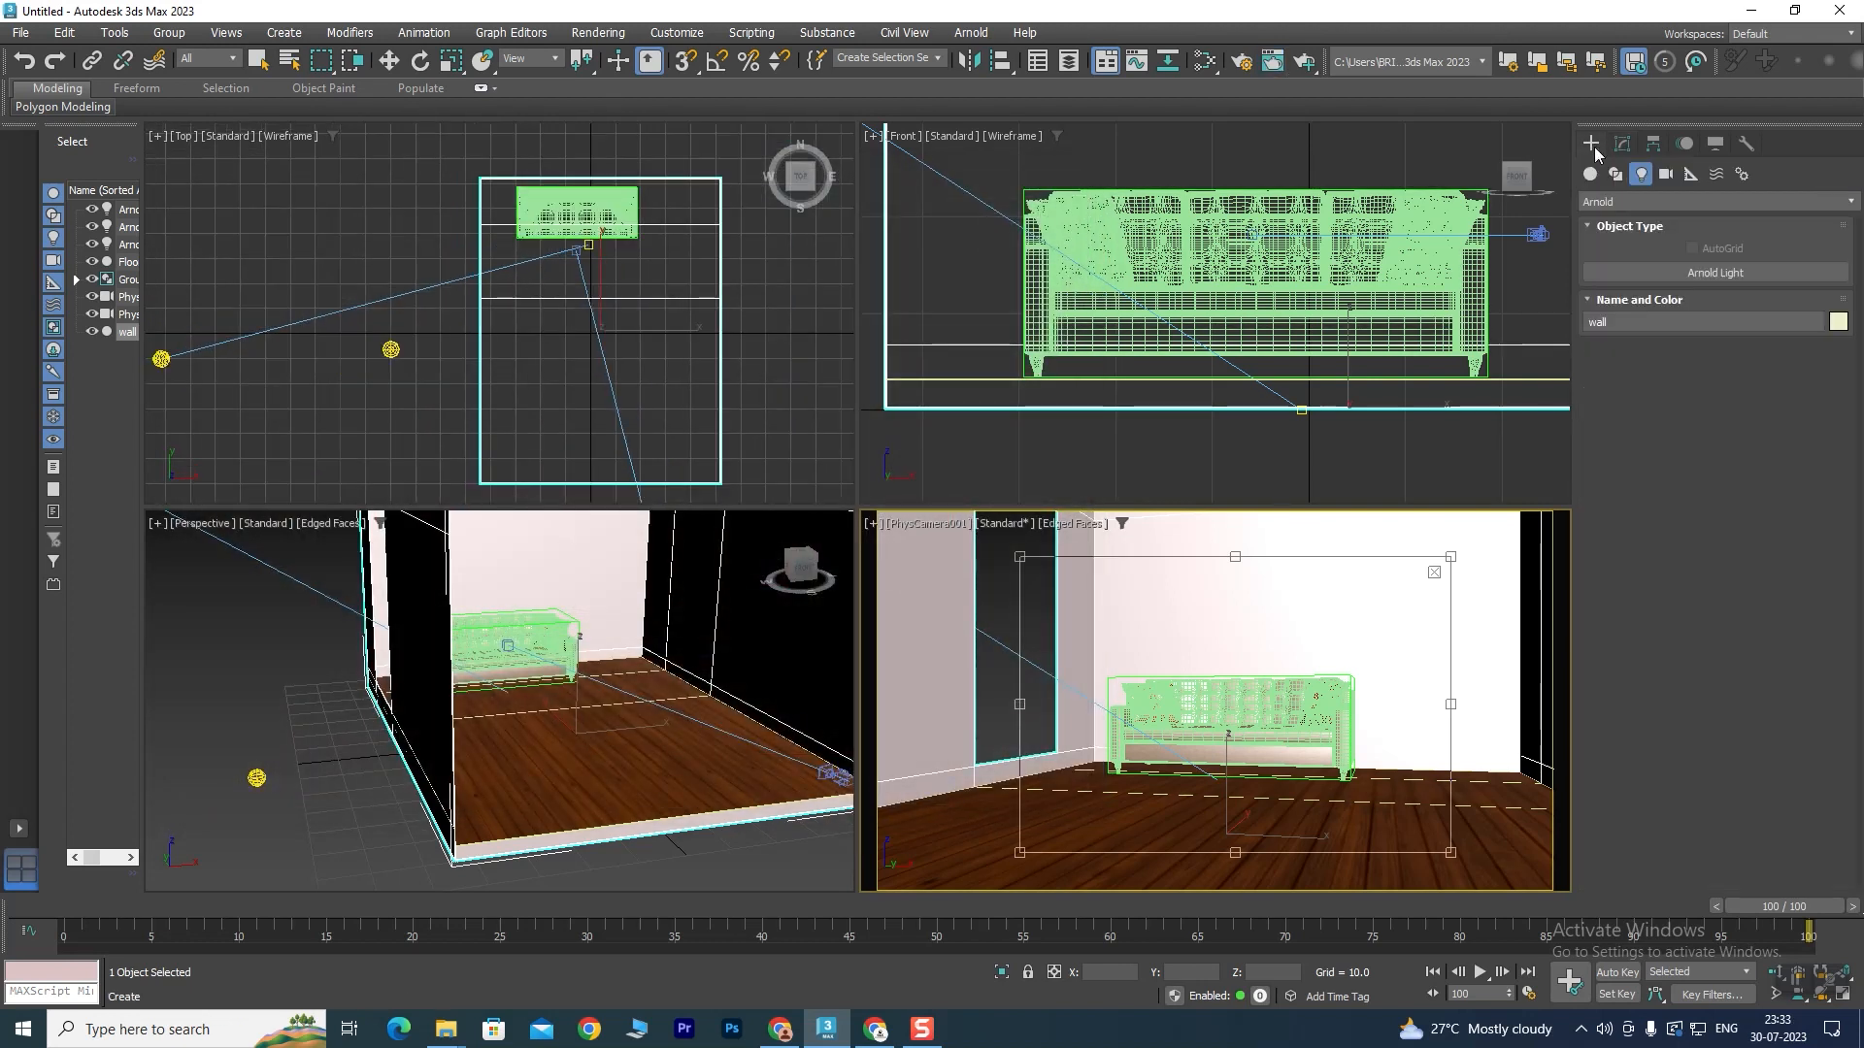
left_click(1622, 204)
left_click(1672, 256)
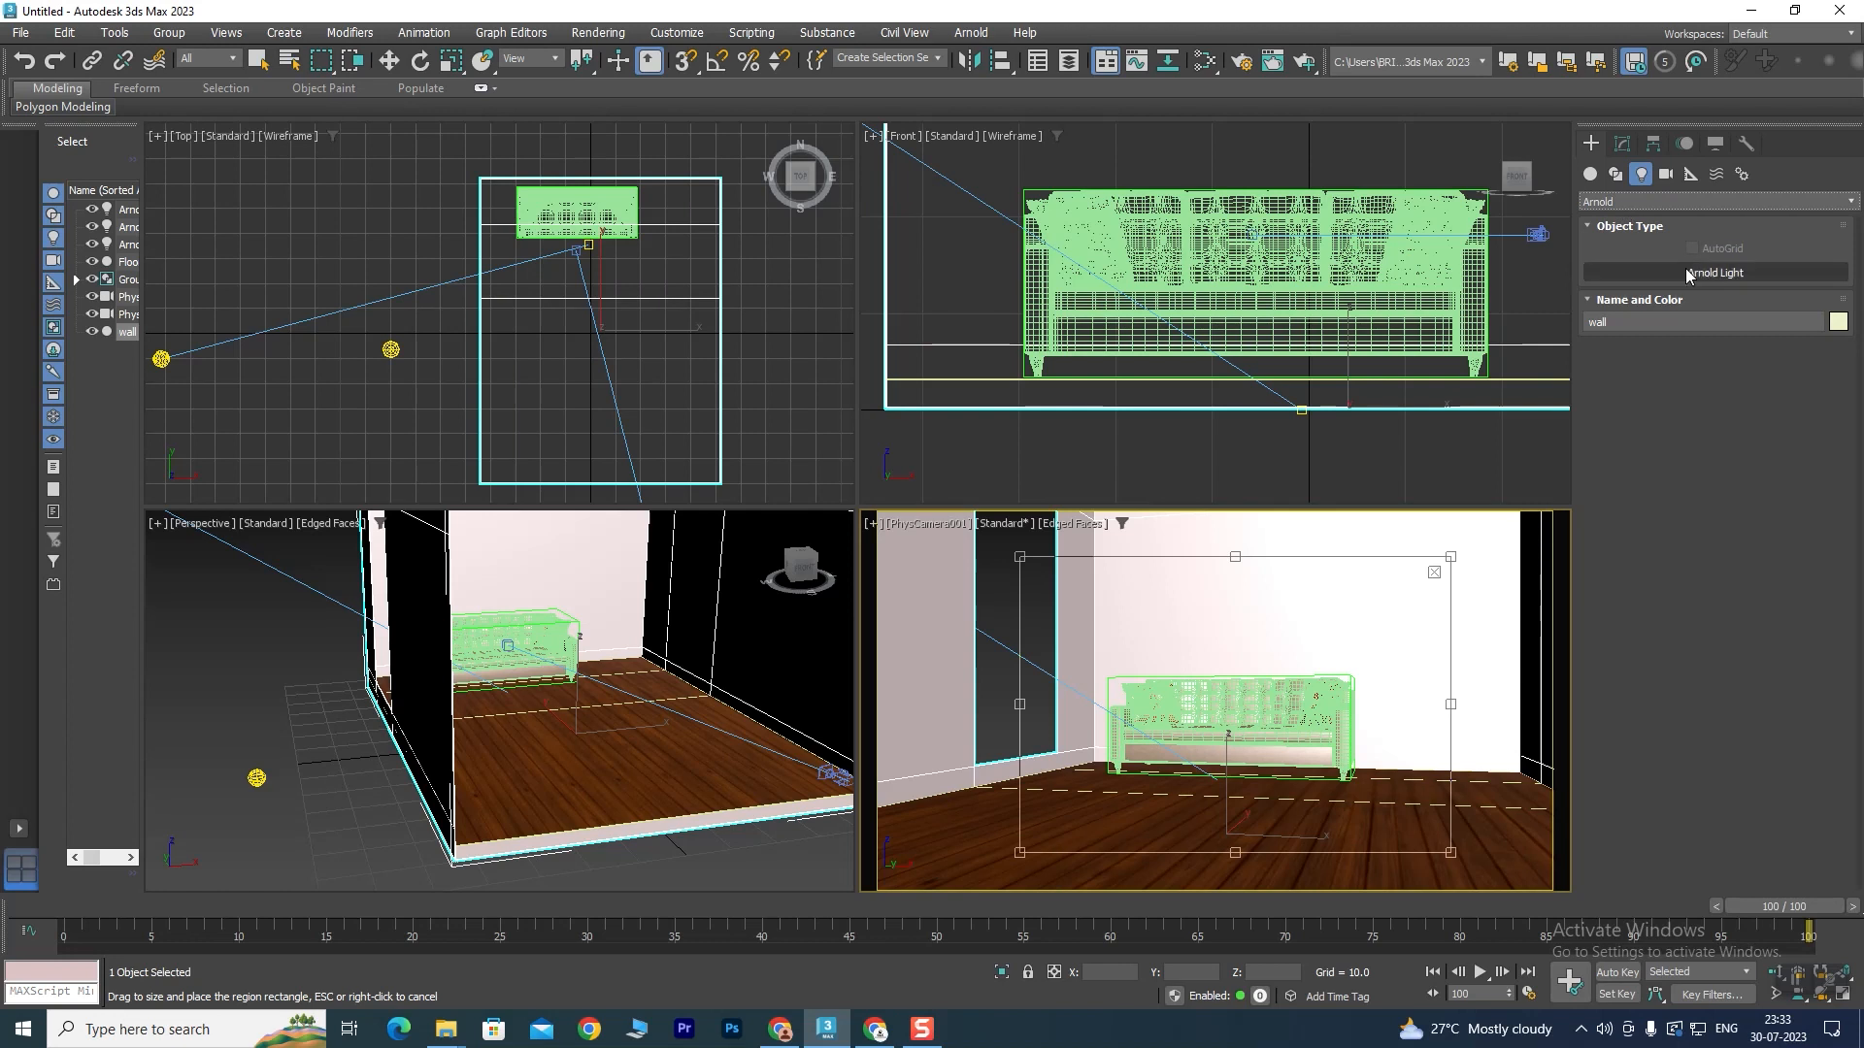
left_click(1684, 271)
left_click(1755, 524)
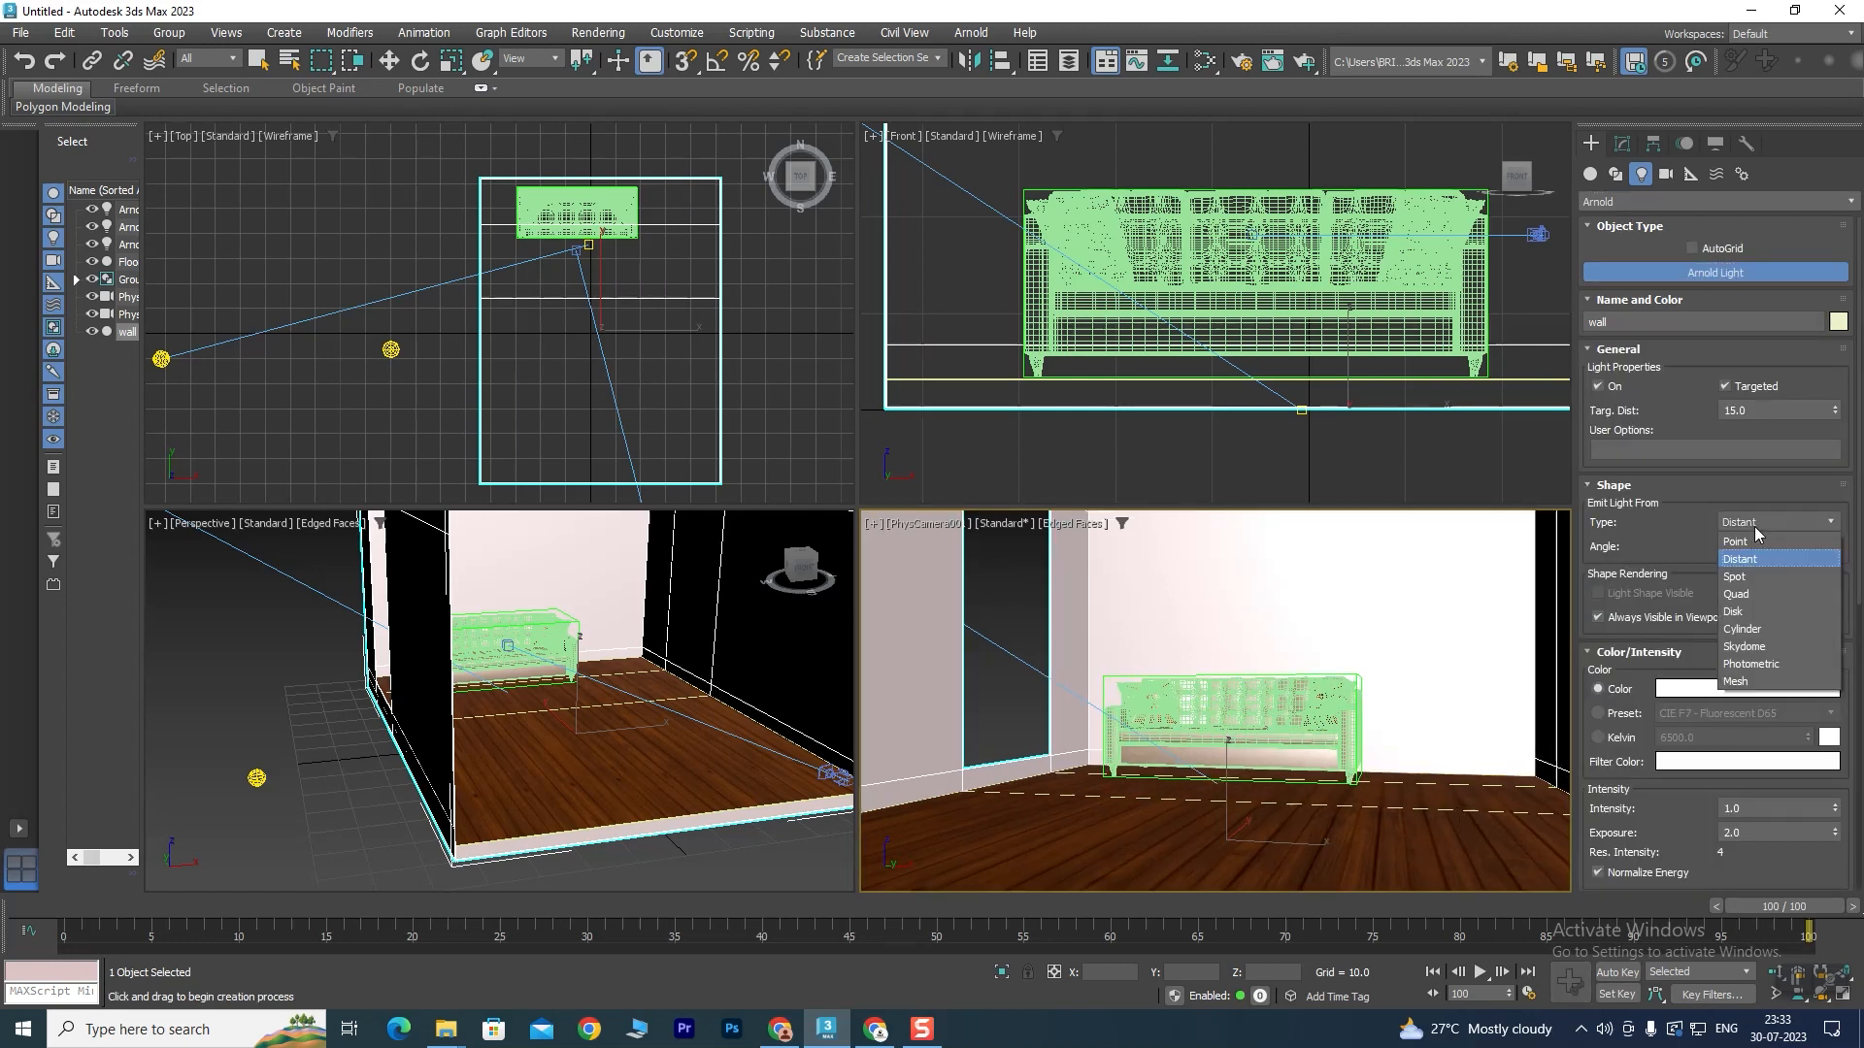
left_click(1752, 594)
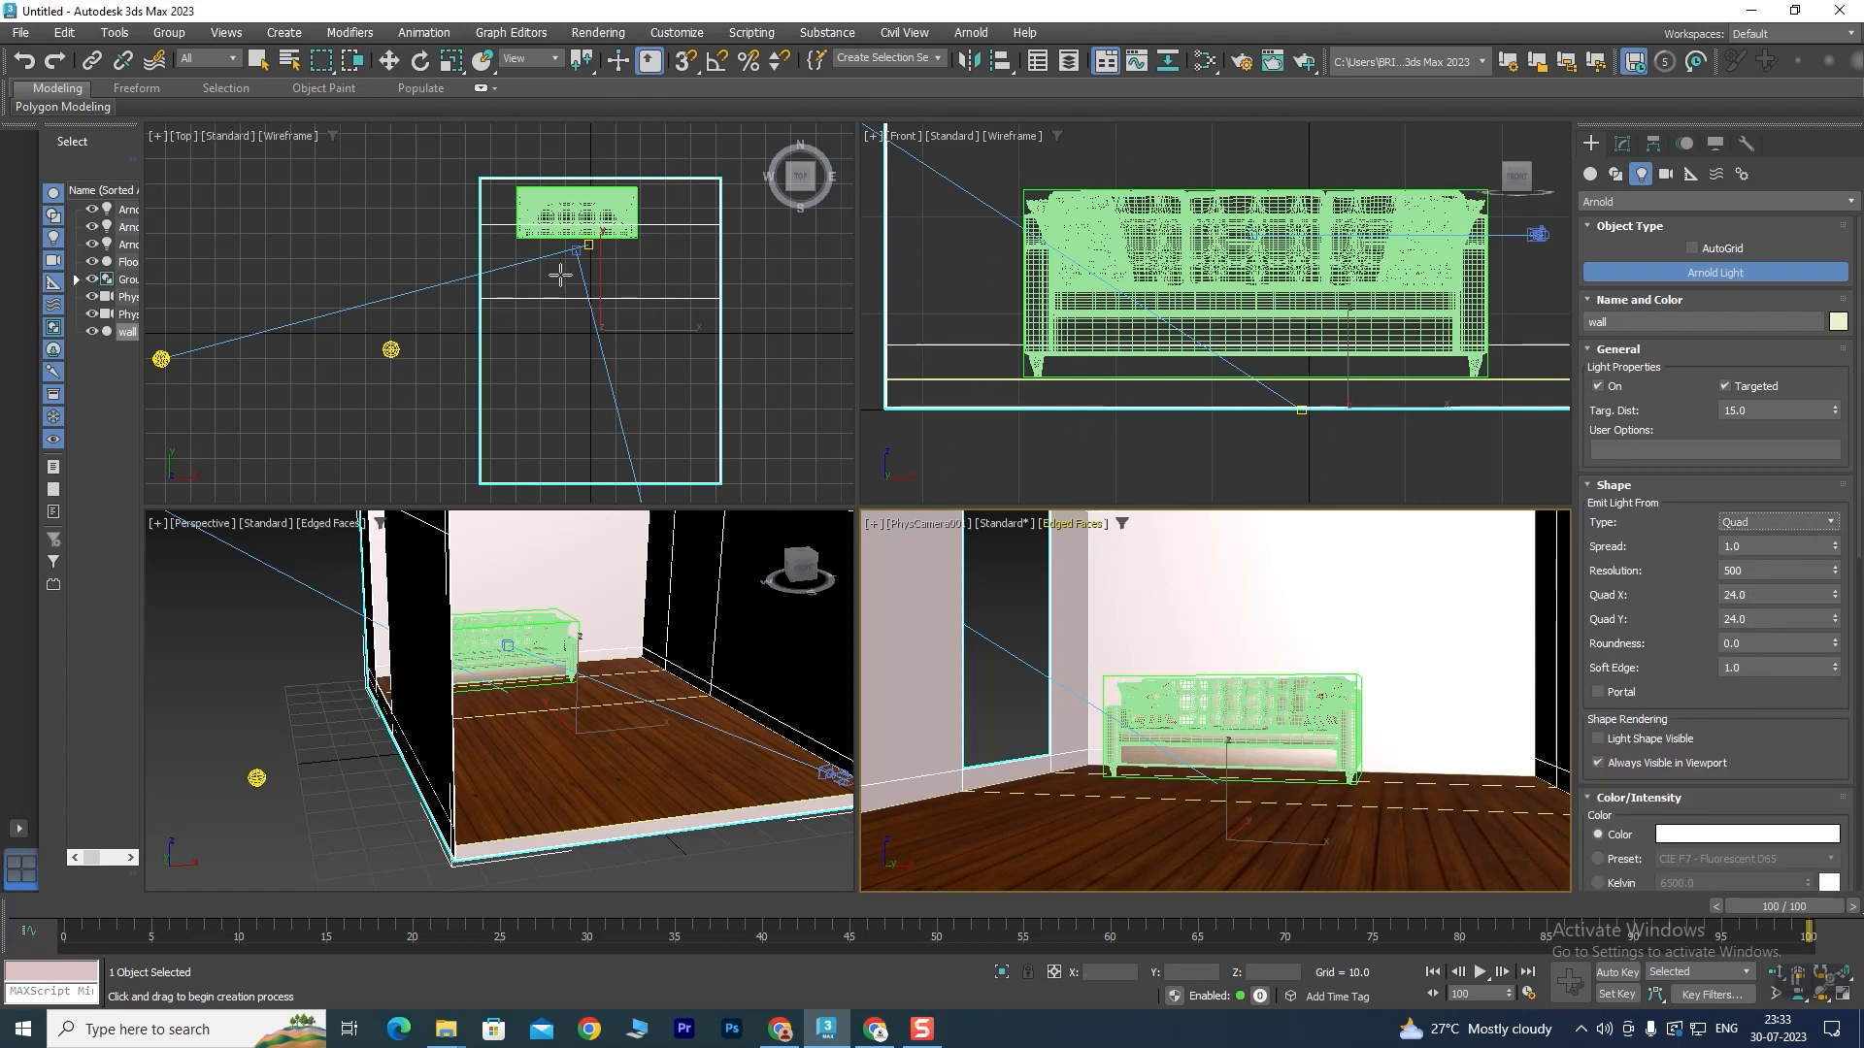
left_click_drag(537, 267, 560, 294)
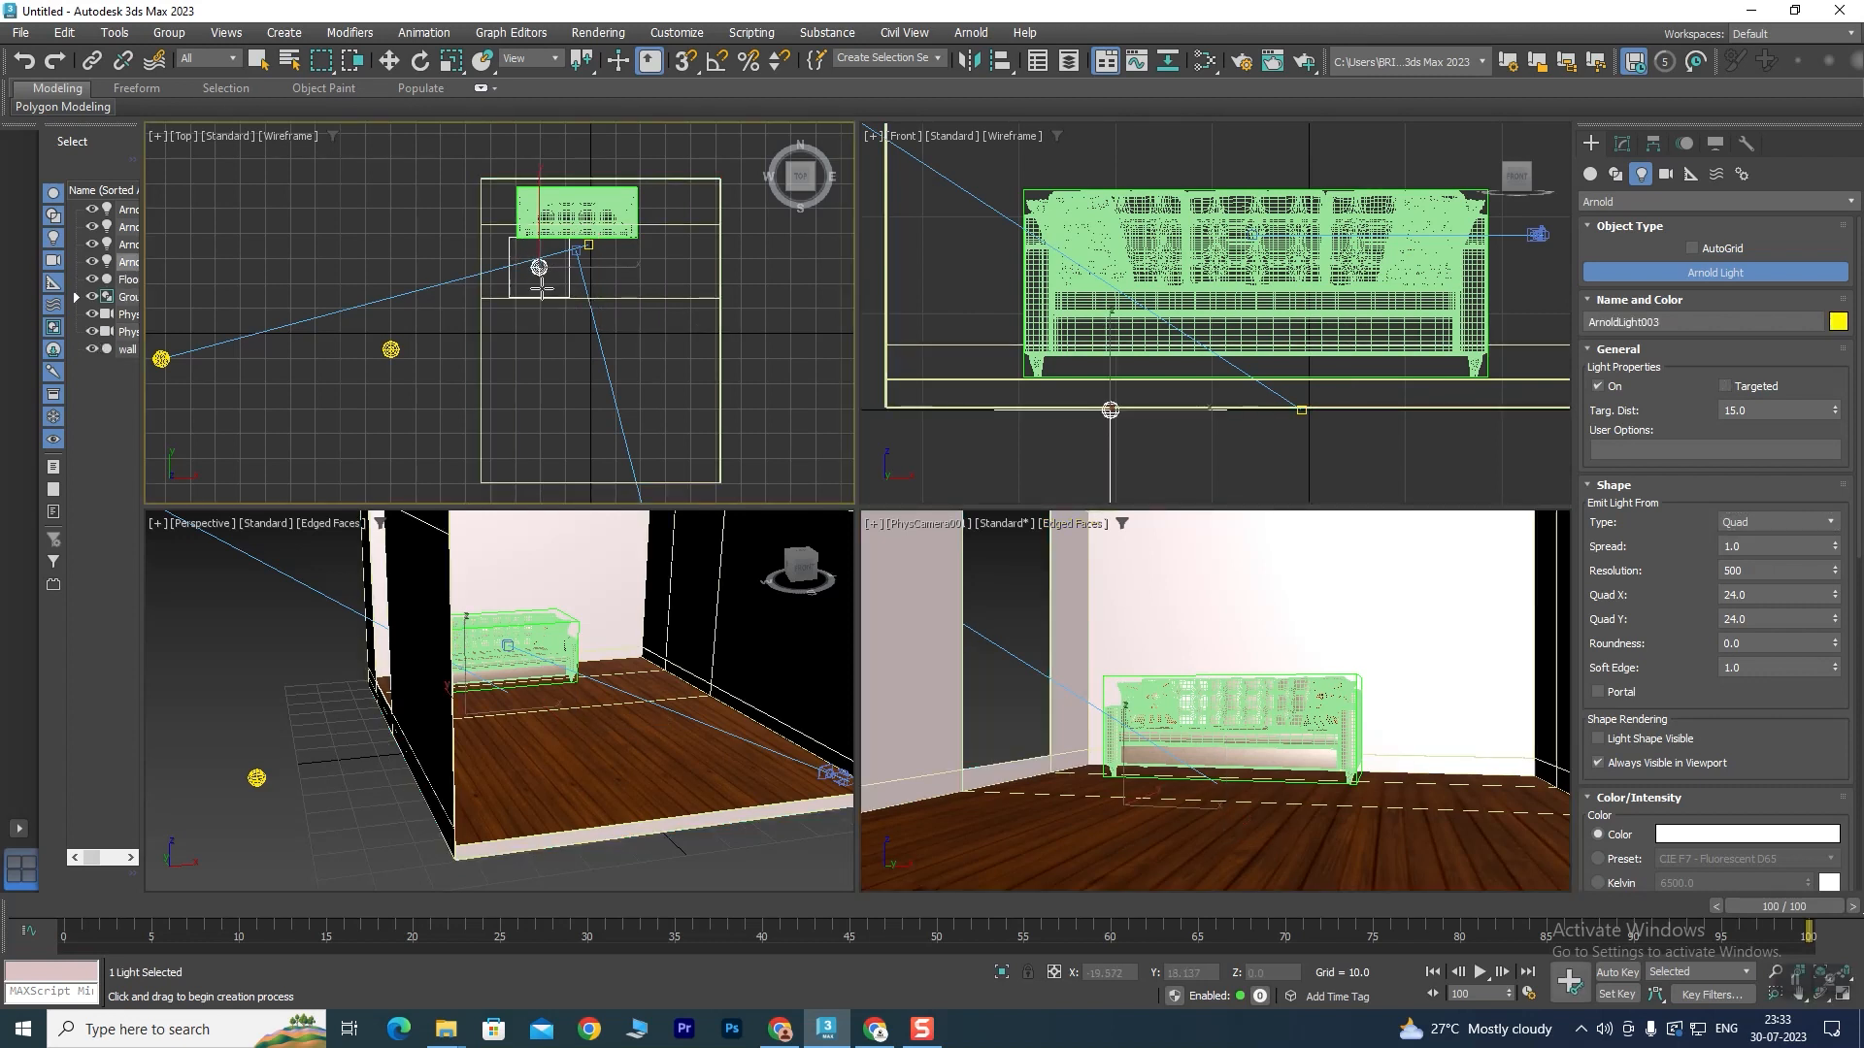
Switch the Perspective viewport to a wireframe Left view showing the sofa and the new light.
scroll(536, 265, "up", 2)
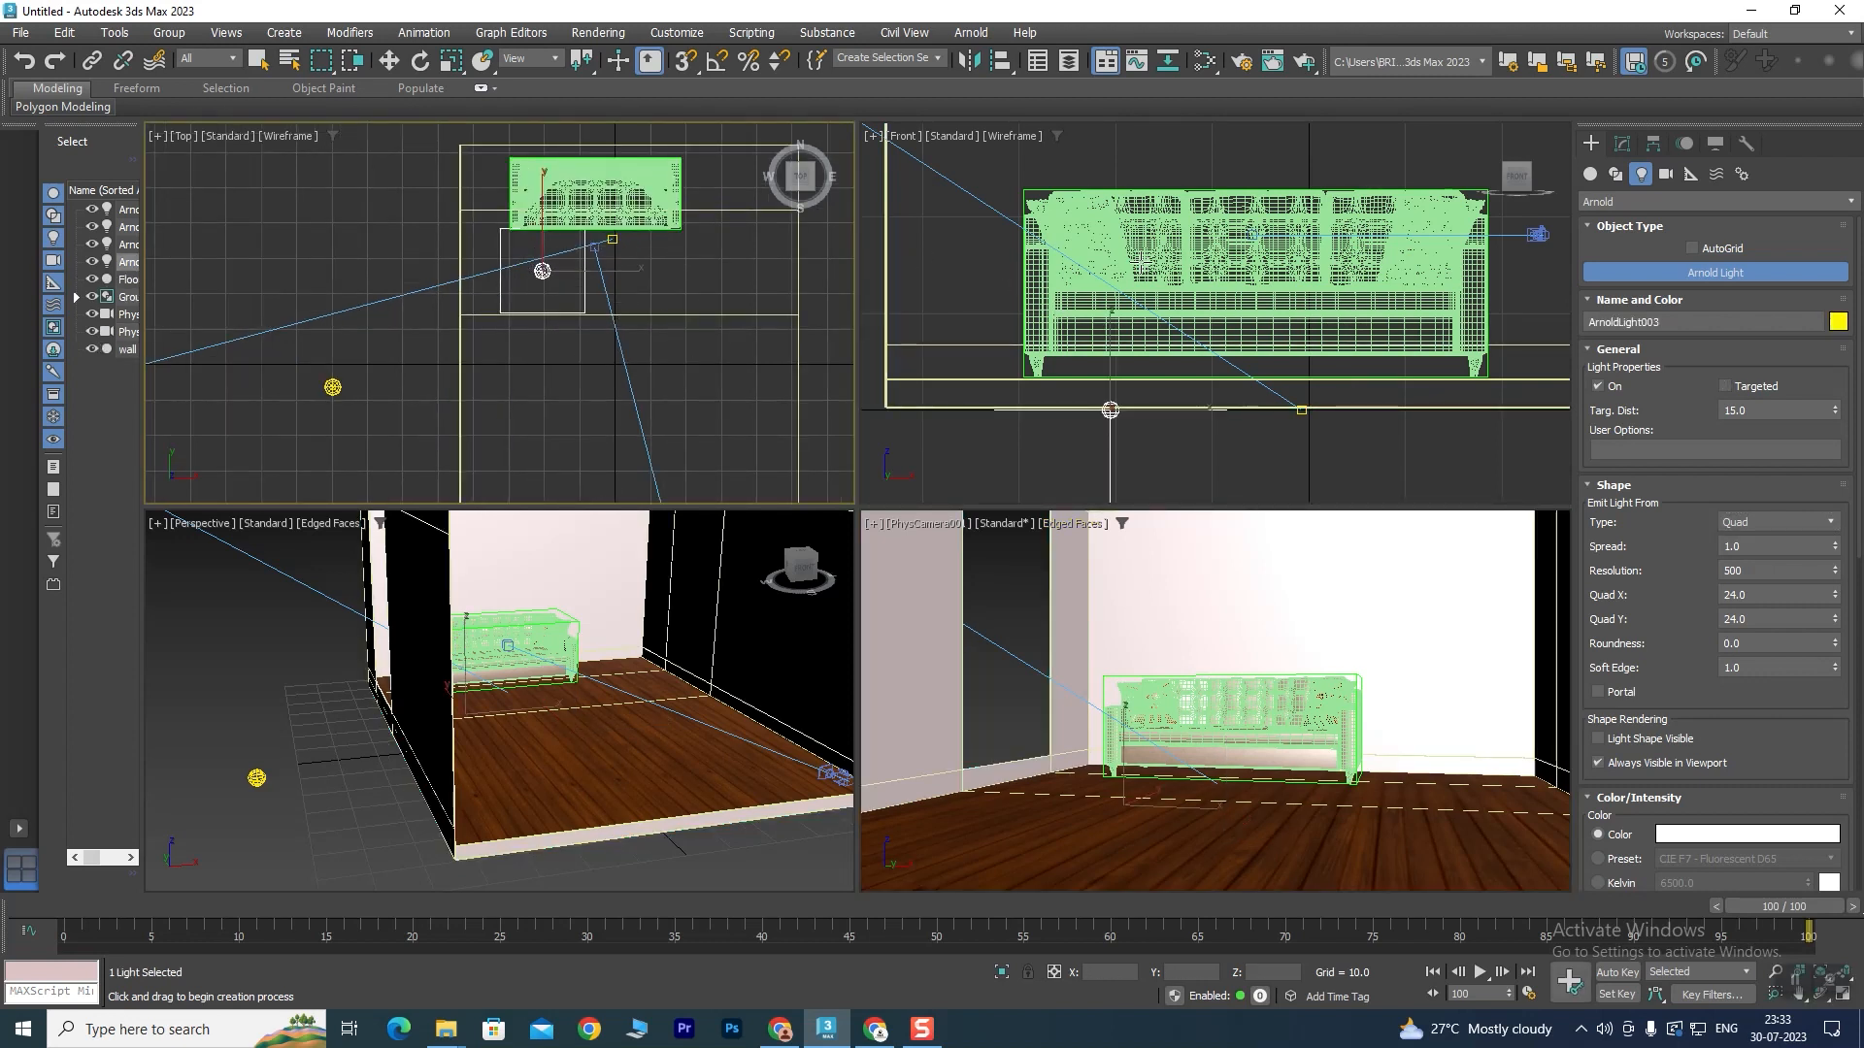
scroll(1141, 268, "down", 4)
scroll(1171, 294, "down", 2)
middle_click_drag(607, 598, 529, 664)
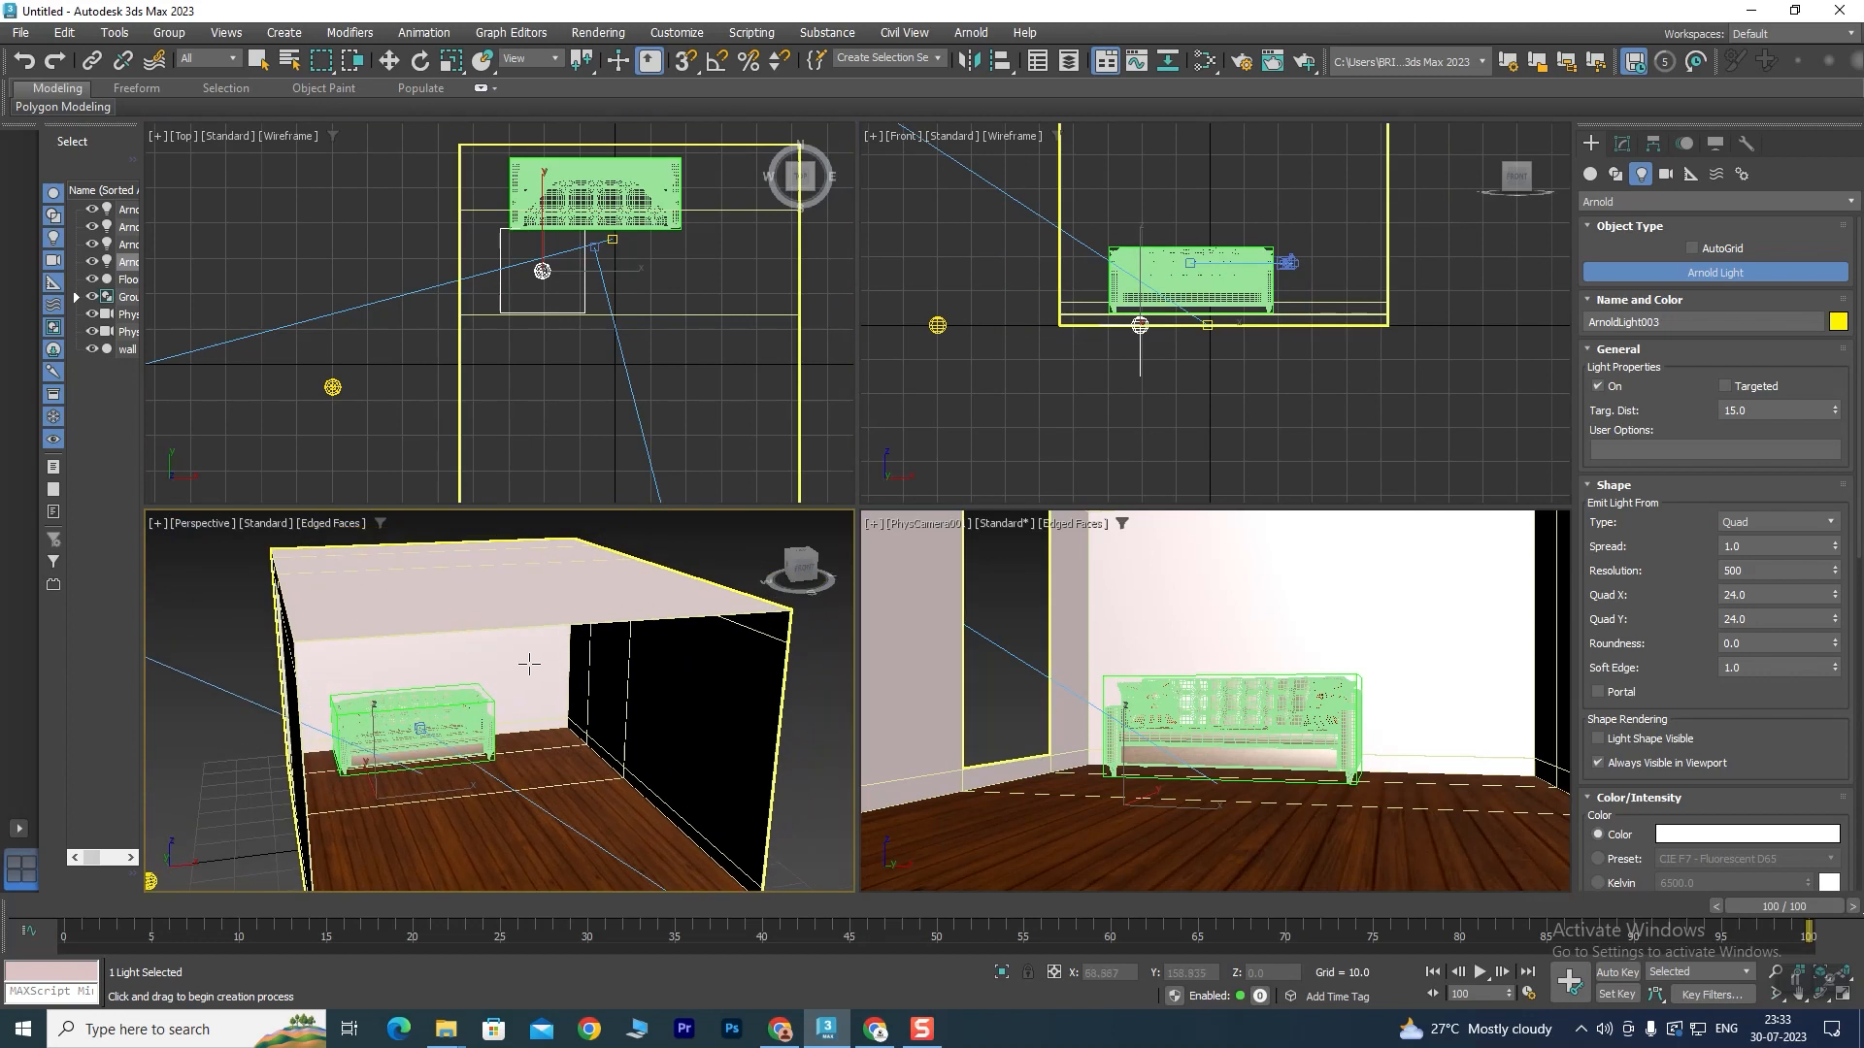
key("l")
scroll(539, 665, "up", 3)
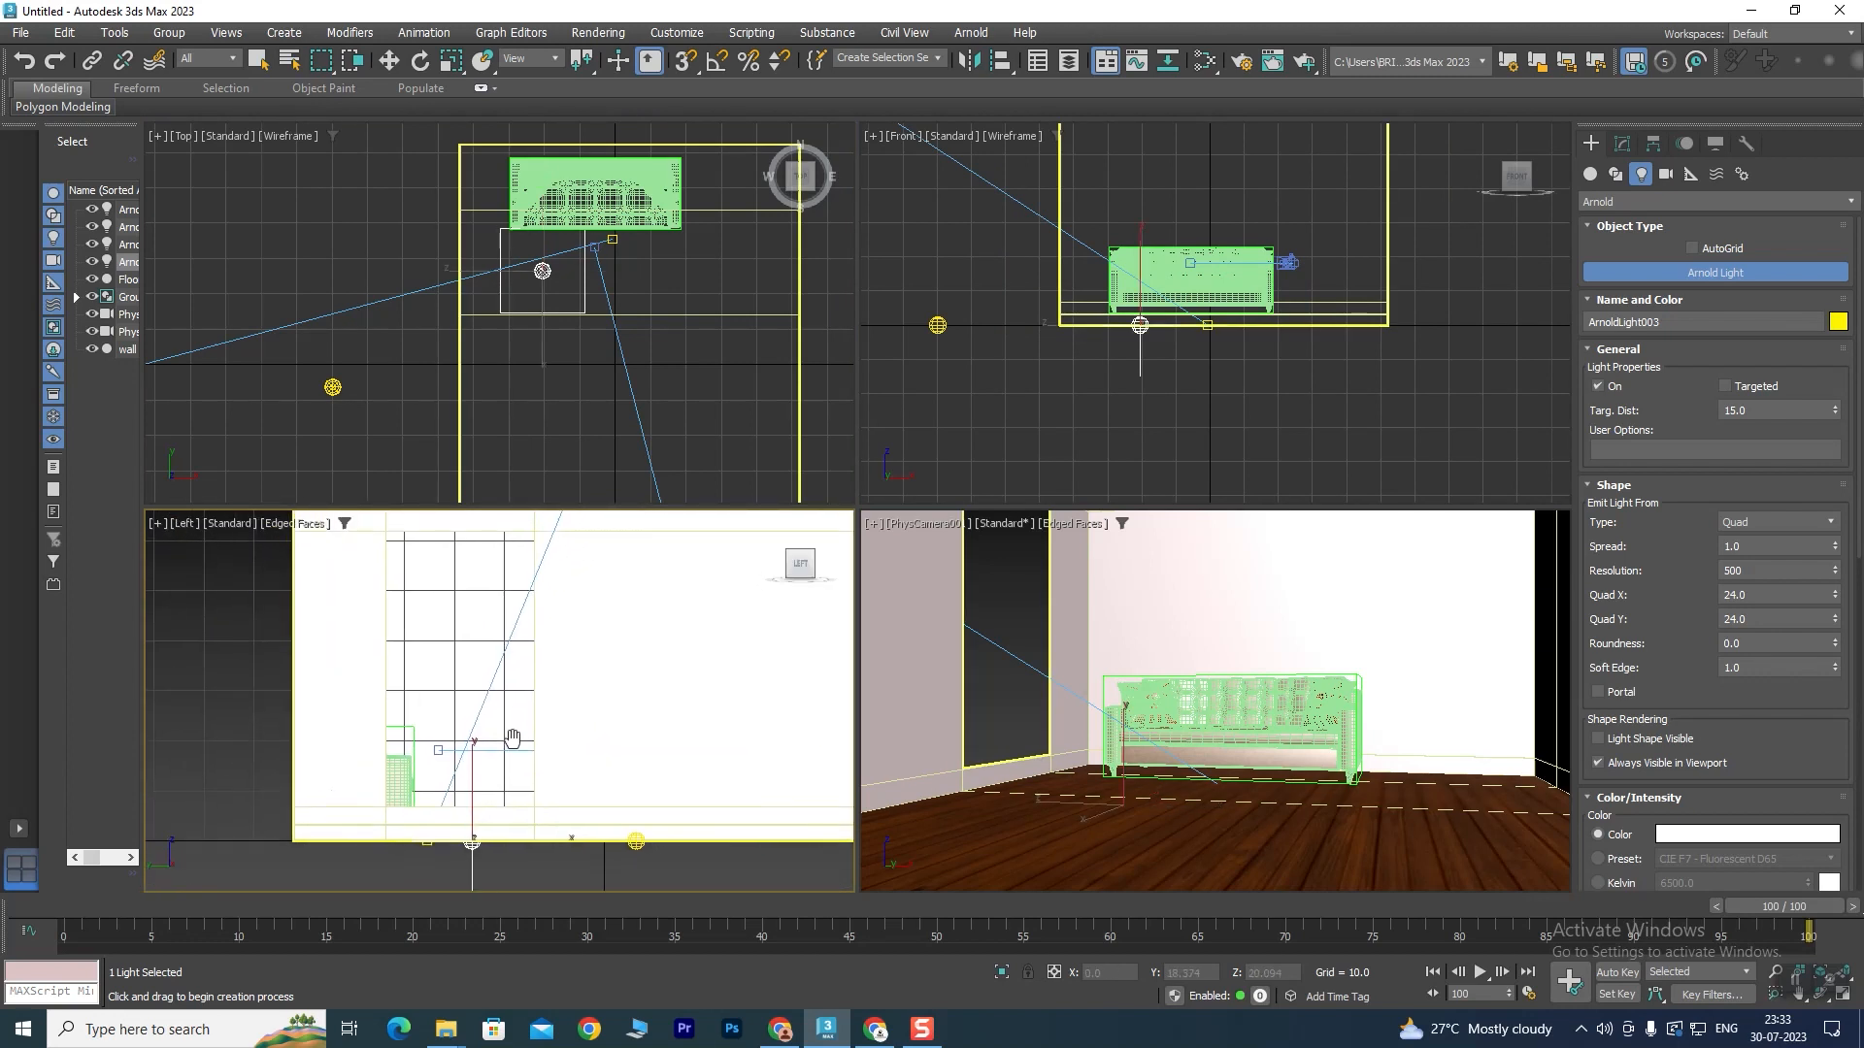
scroll(515, 716, "down", 3)
key("F3")
scroll(467, 743, "down", 2)
scroll(467, 743, "up", 2)
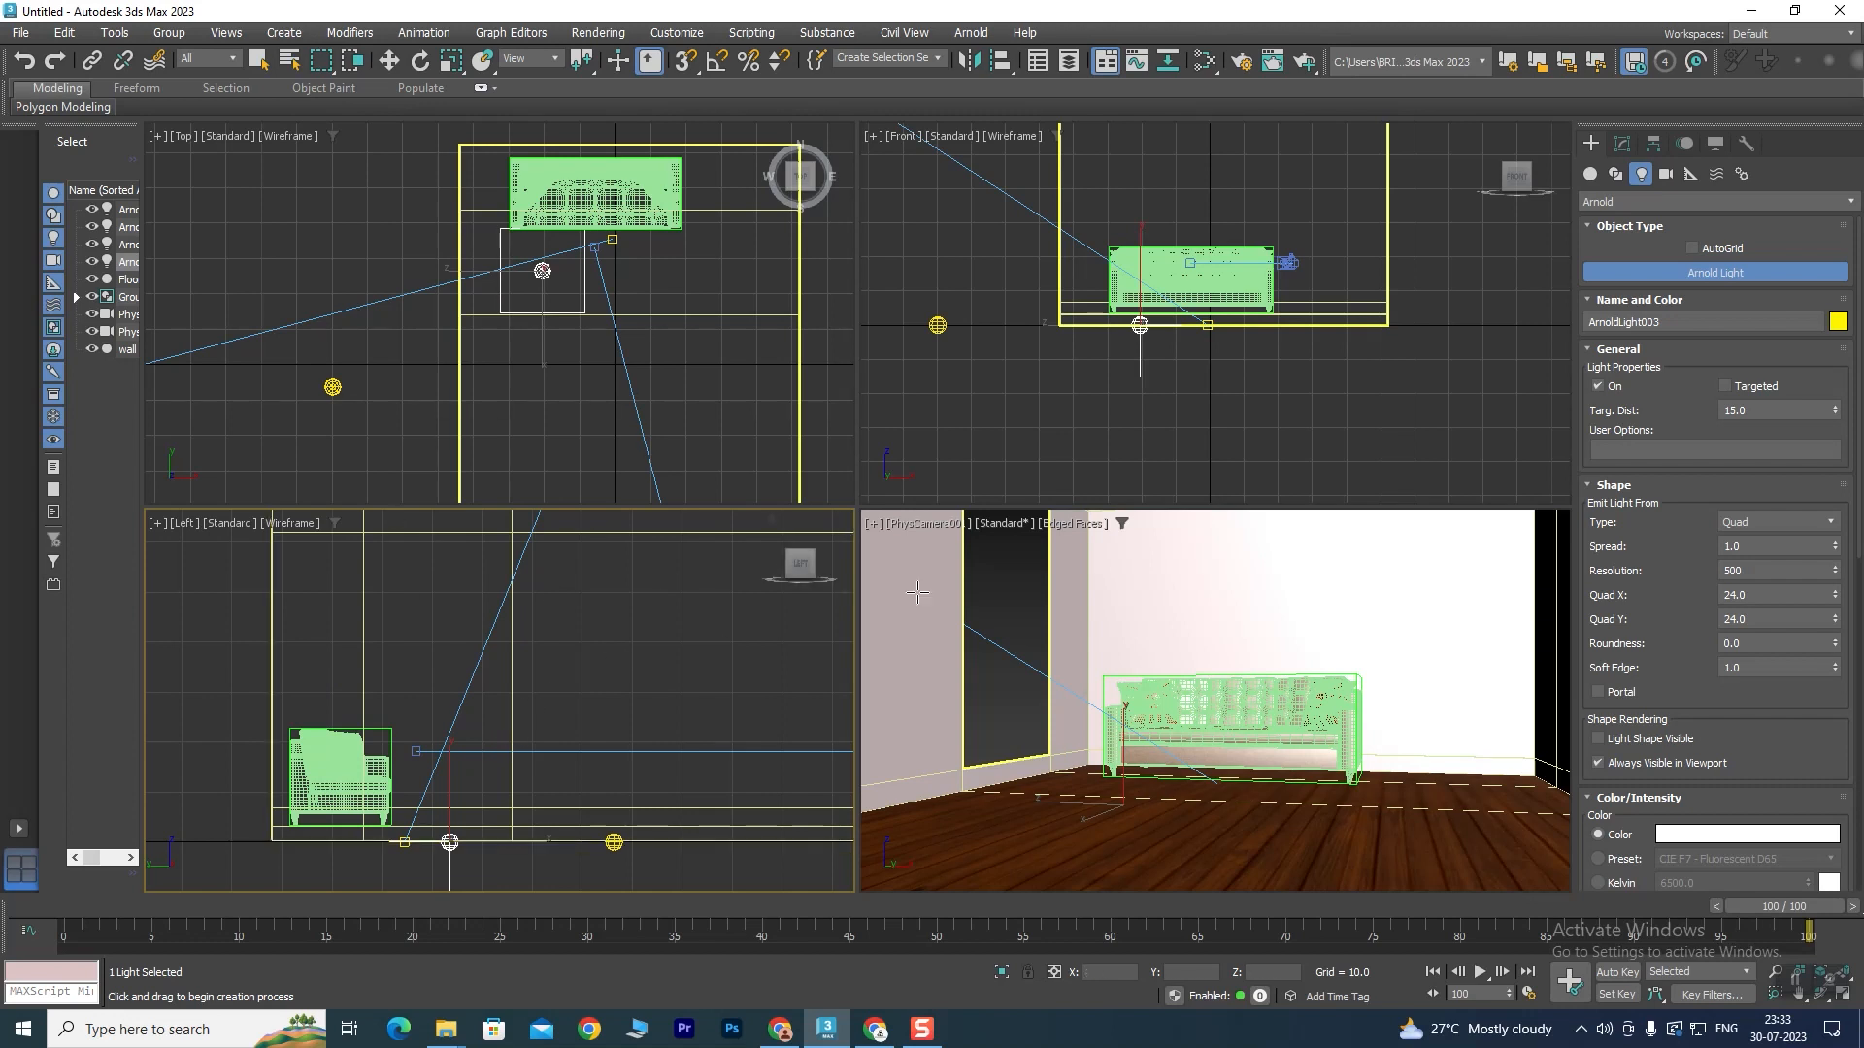
Enable Portal for the quad light, keep its type as Quad and set Quad X to 25.8.
left_click(1598, 692)
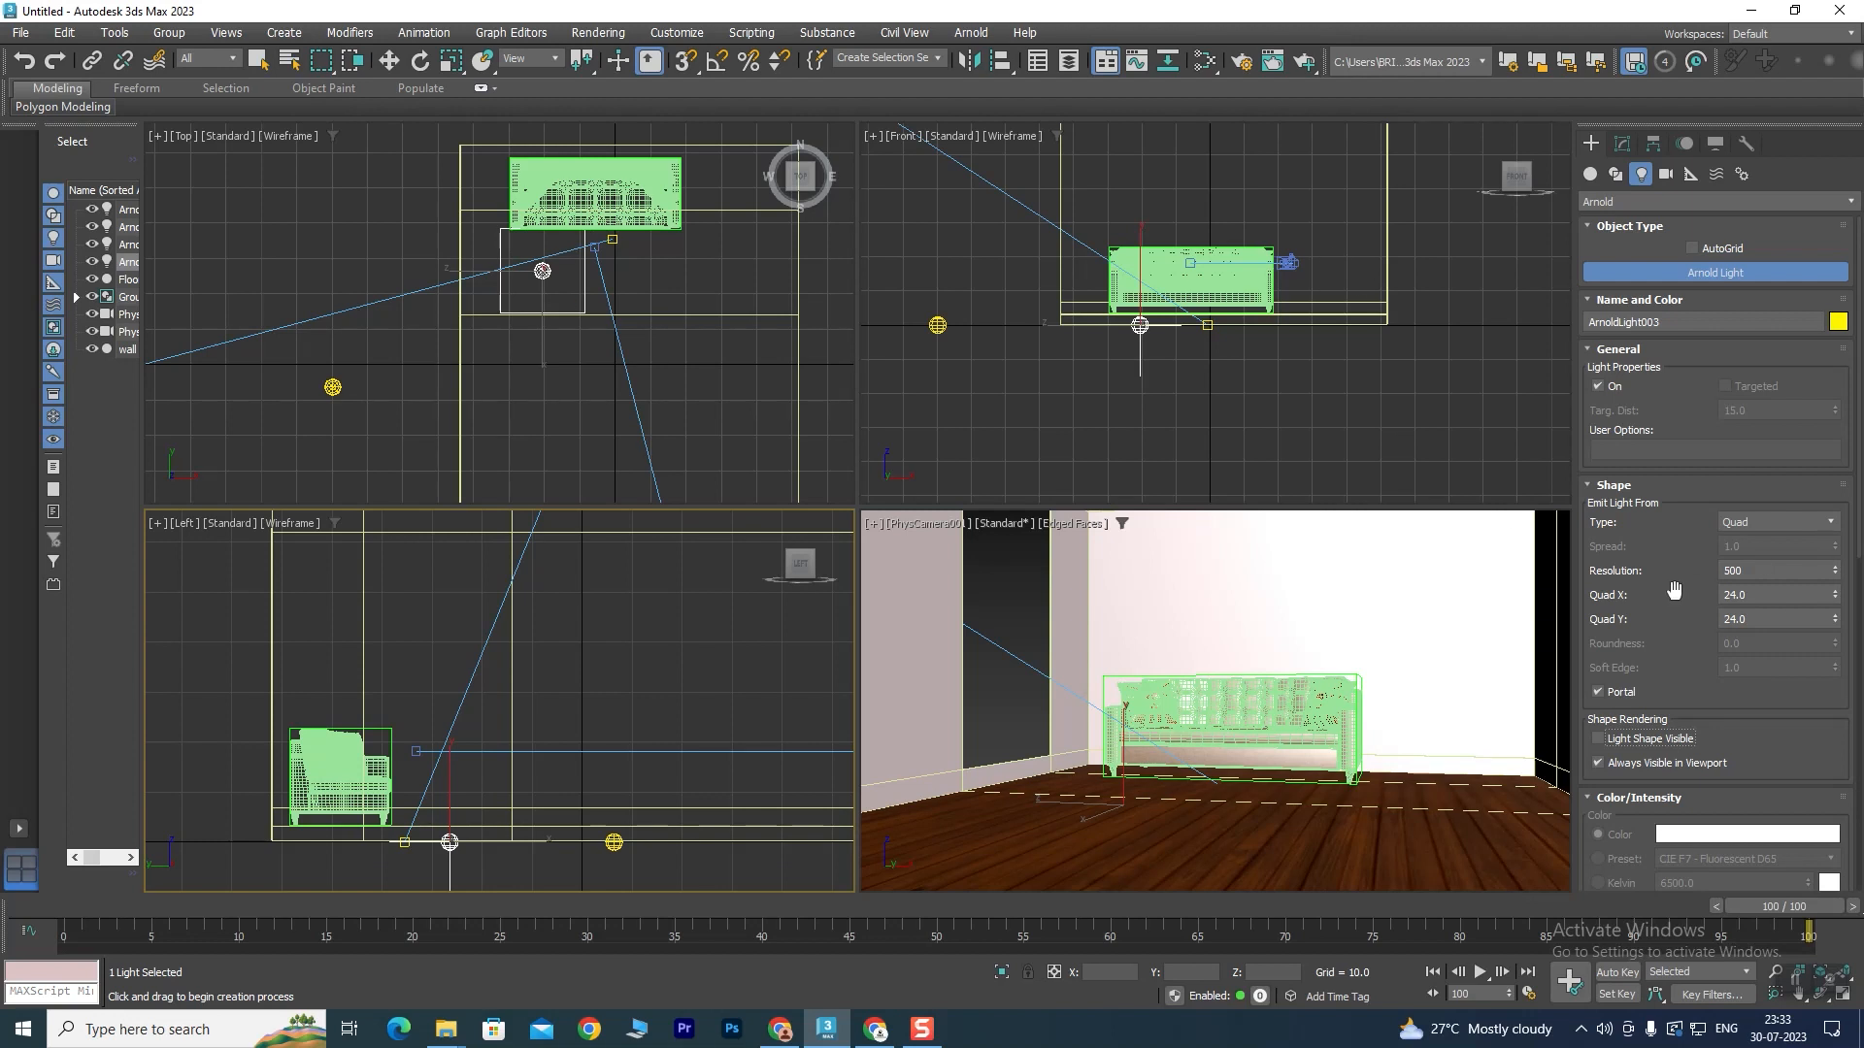
left_click_drag(1674, 642, 1674, 644)
left_click(1752, 524)
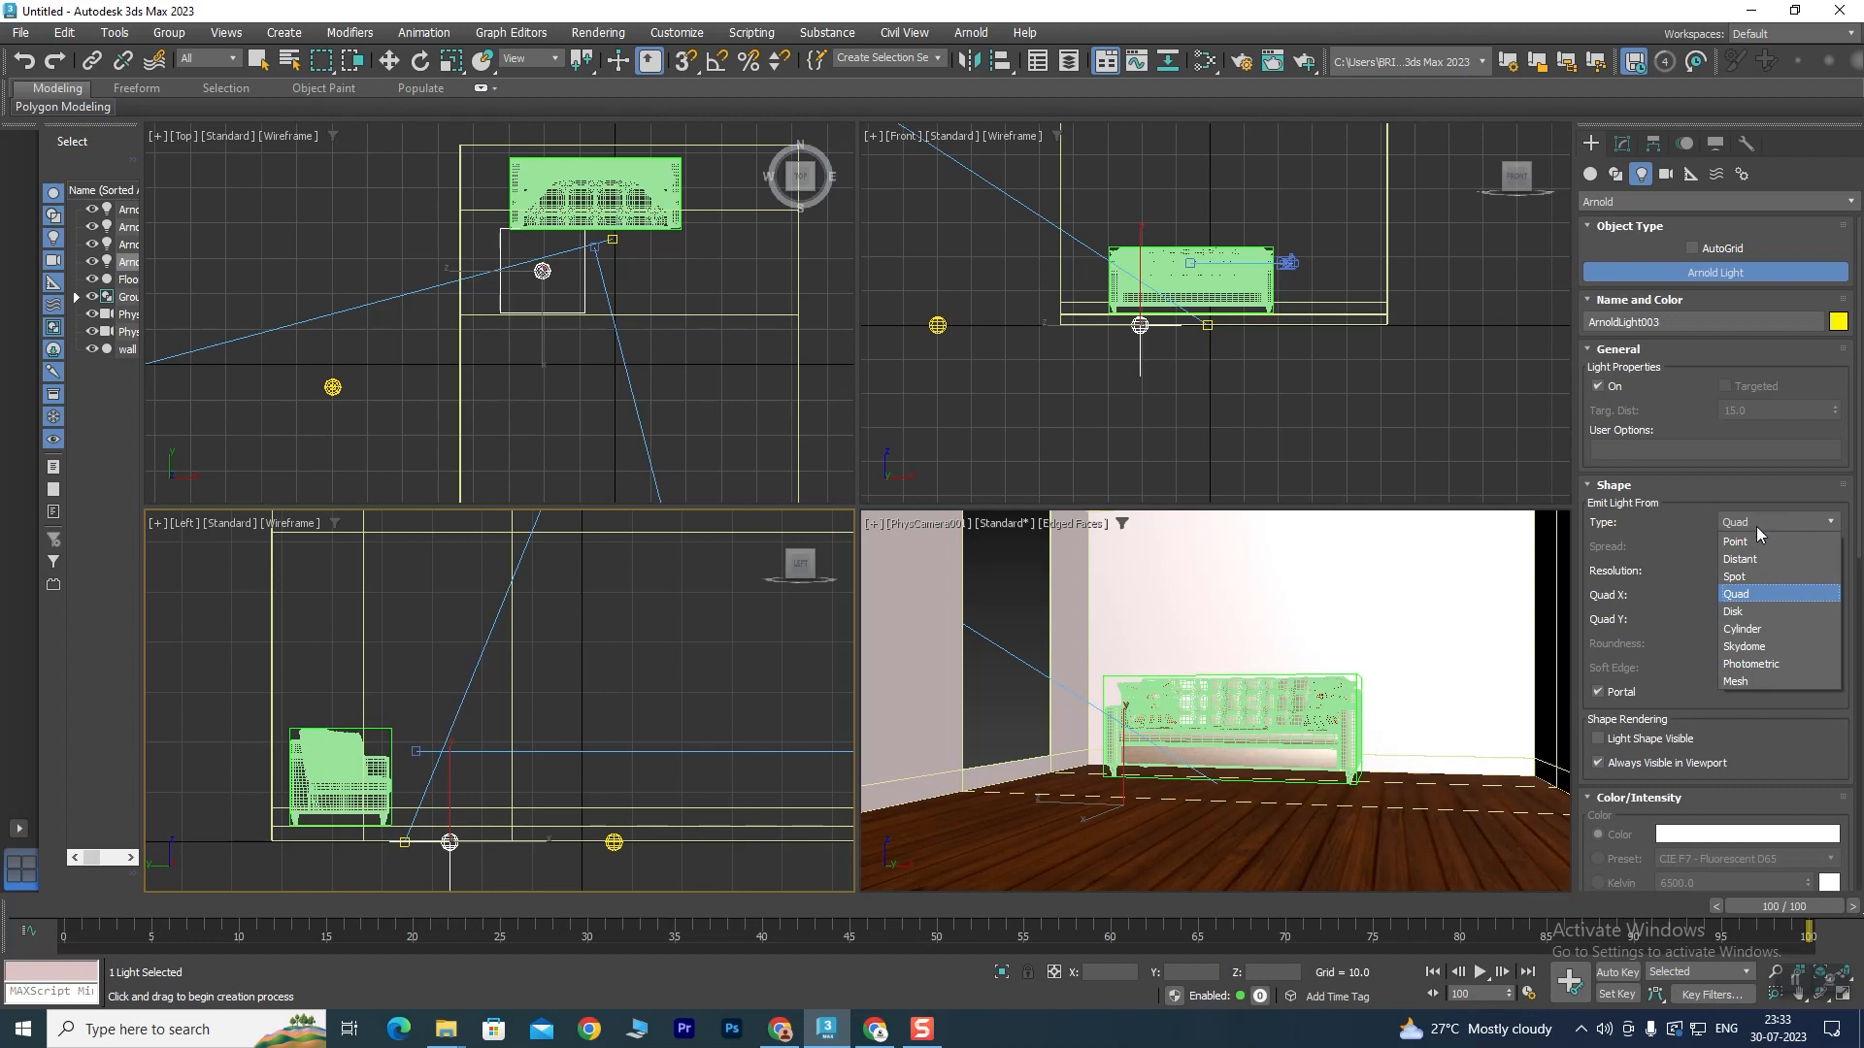
left_click(1756, 517)
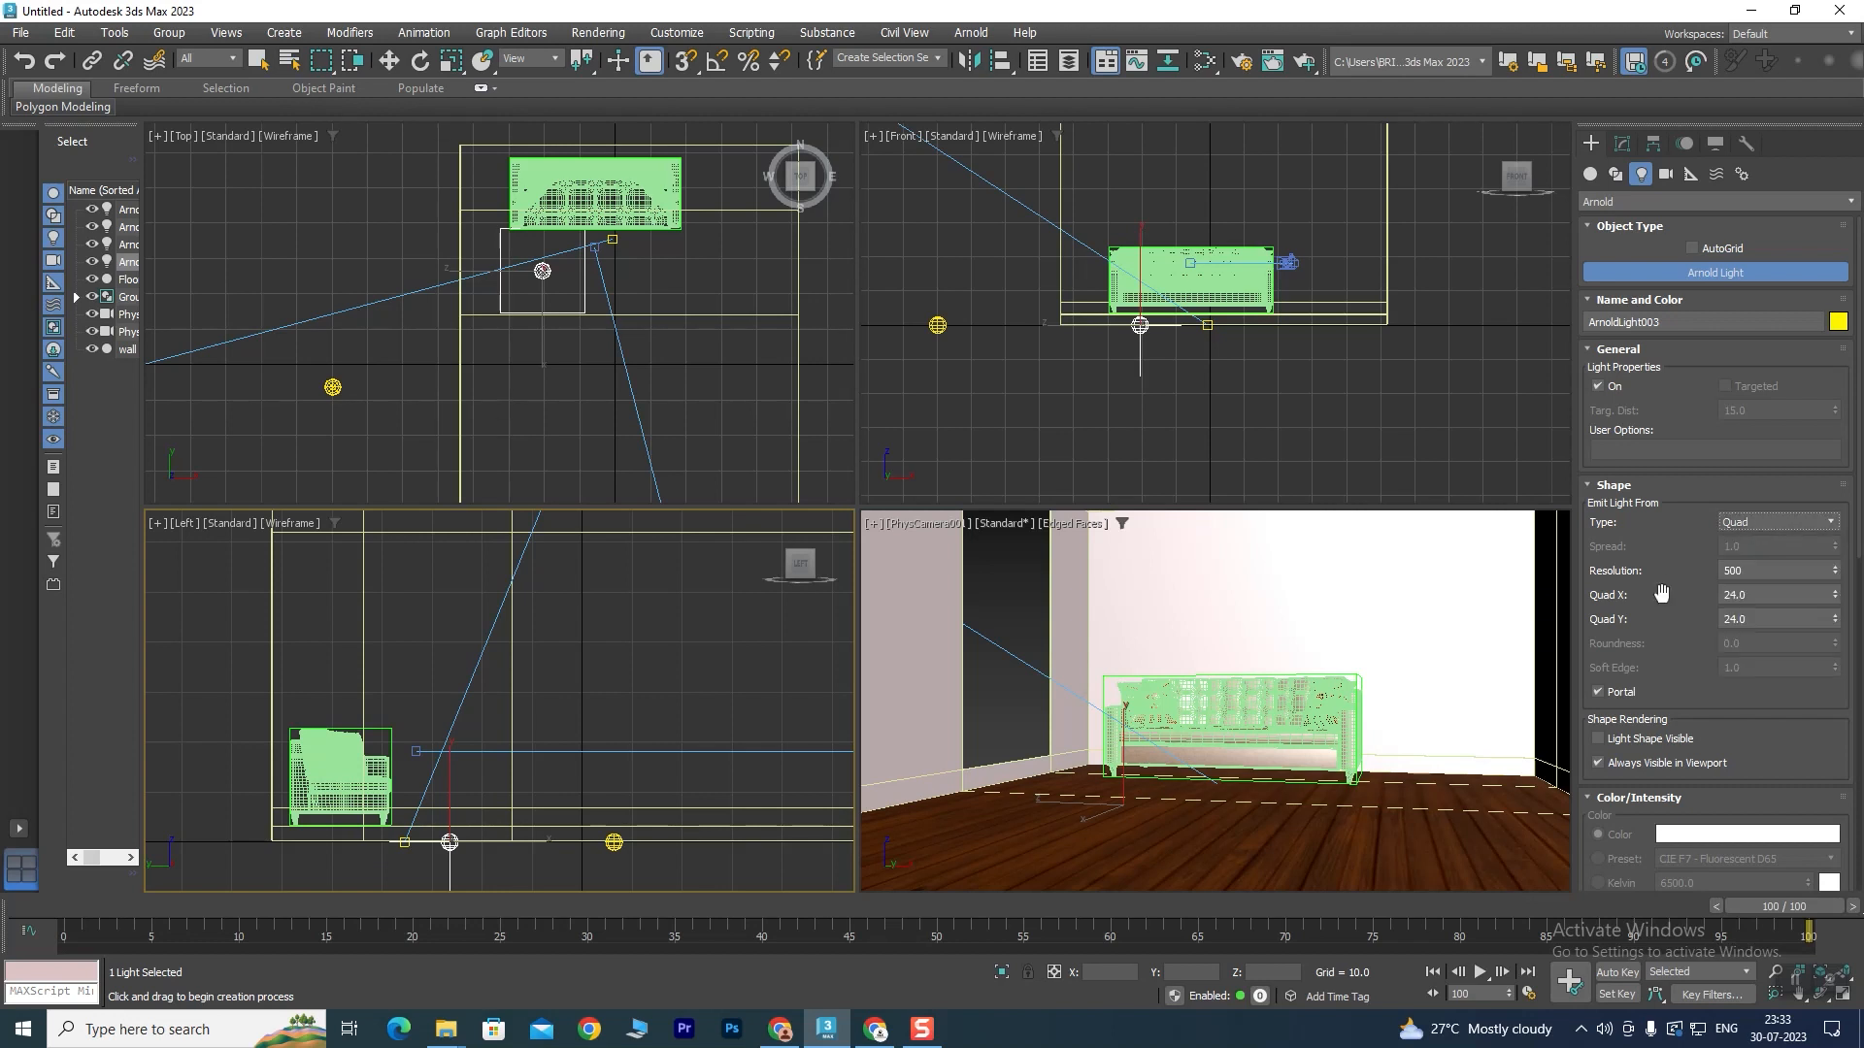
mouse_move(1673, 690)
left_mouse_down()
mouse_move(1674, 617)
mouse_move(1683, 712)
left_mouse_up()
mouse_move(1836, 599)
left_mouse_down()
mouse_move(1834, 531)
mouse_move(1834, 573)
left_mouse_up()
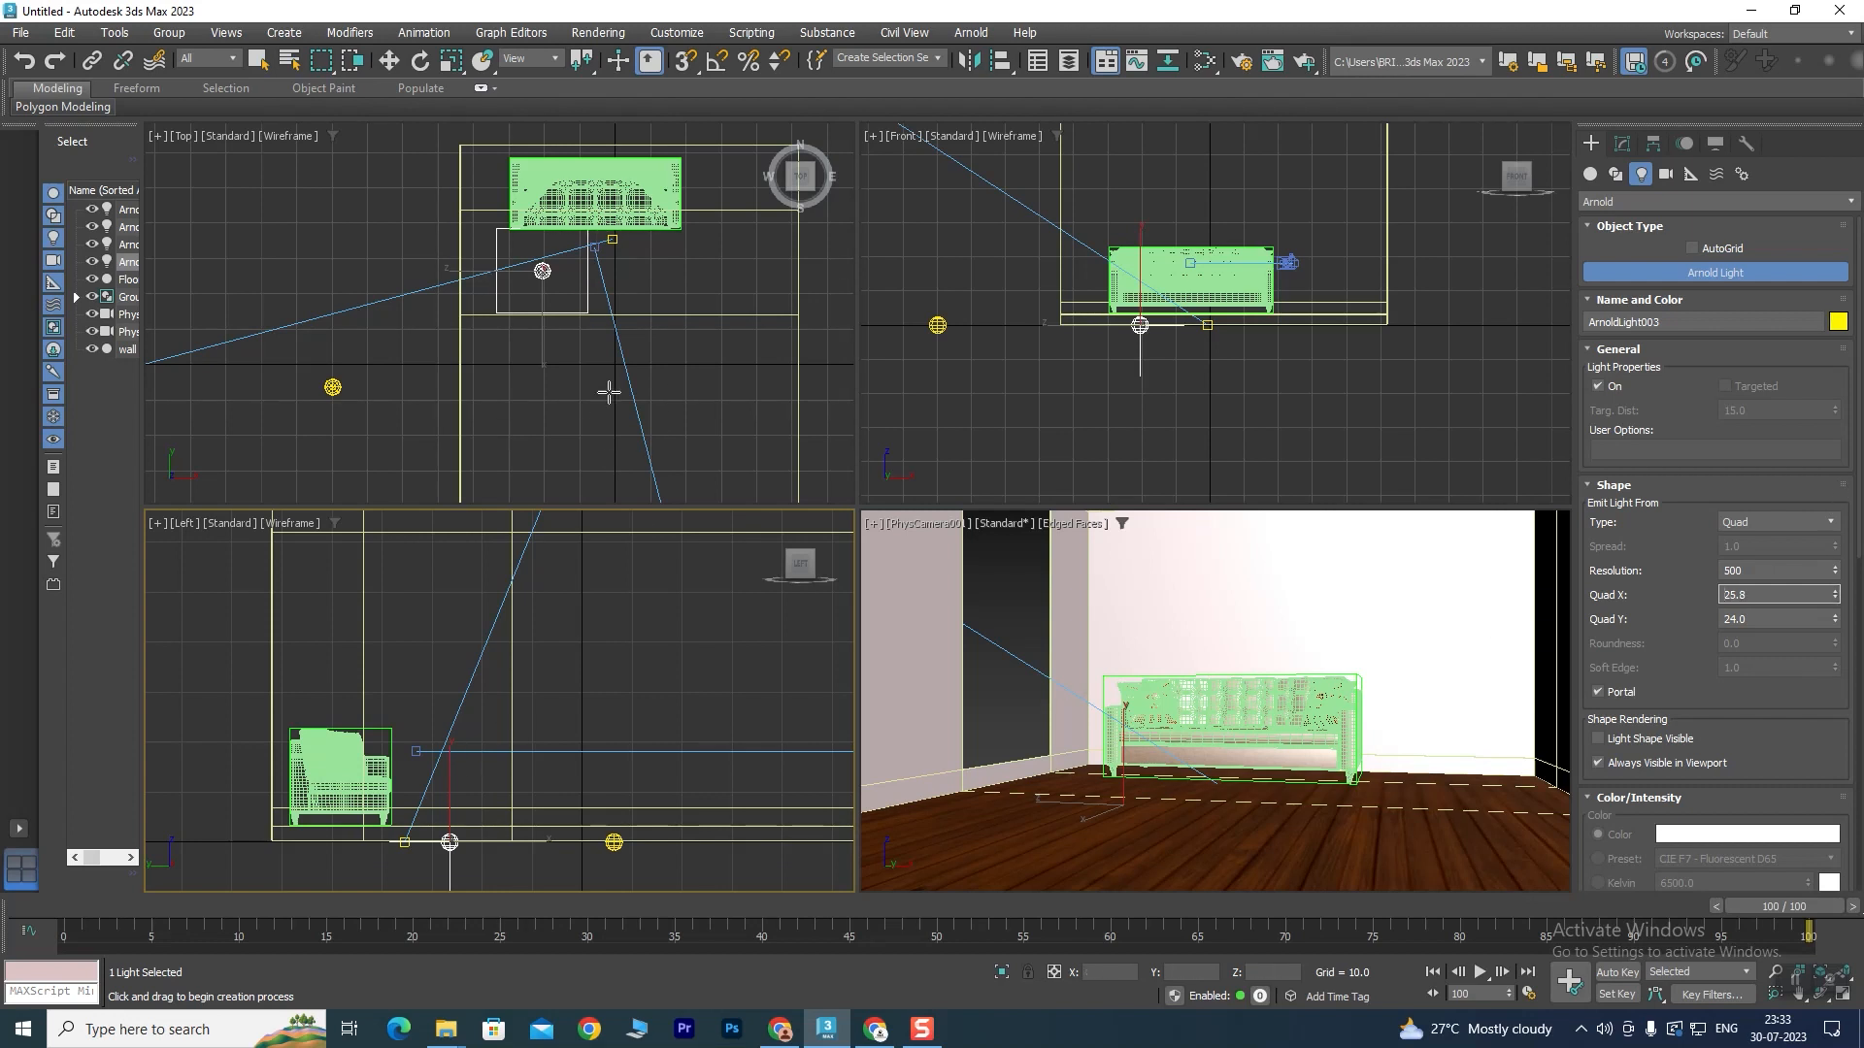
Change the Left viewport to the Right view and frame the sofa and quad light.
scroll(1272, 276, "down", 3)
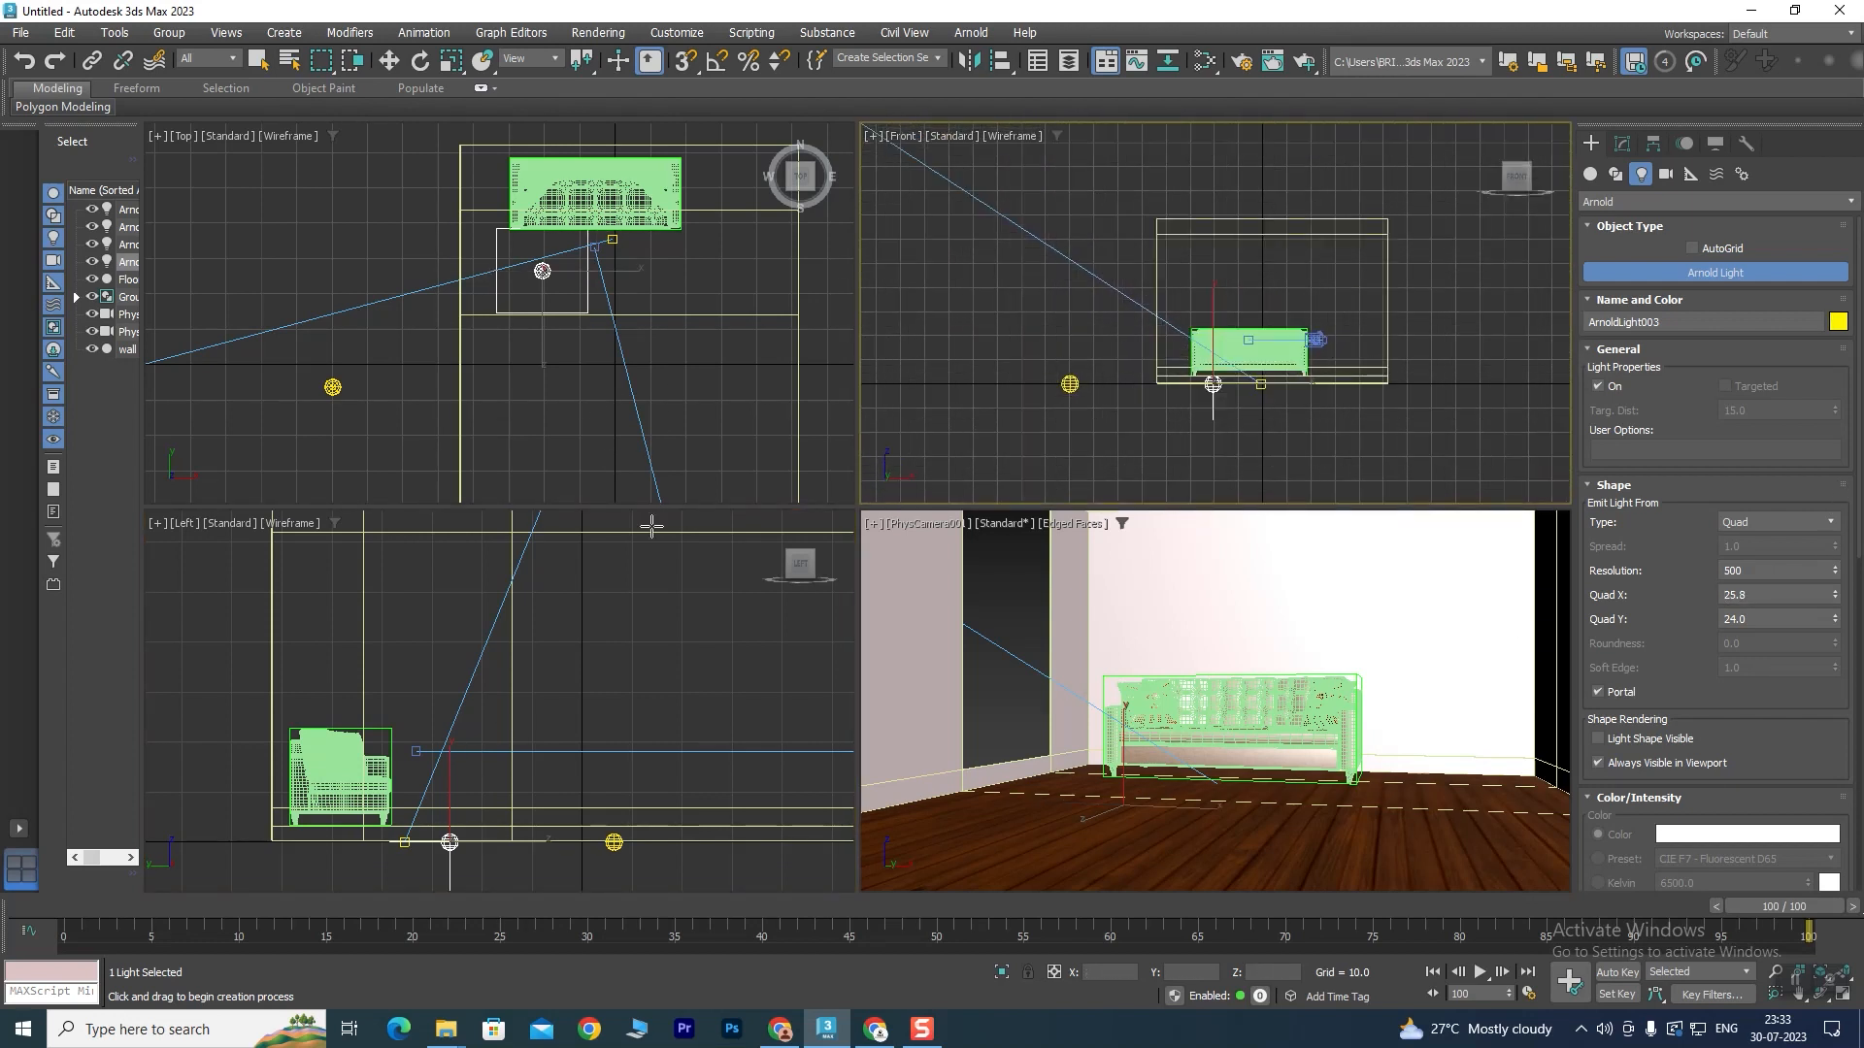
left_click(179, 524)
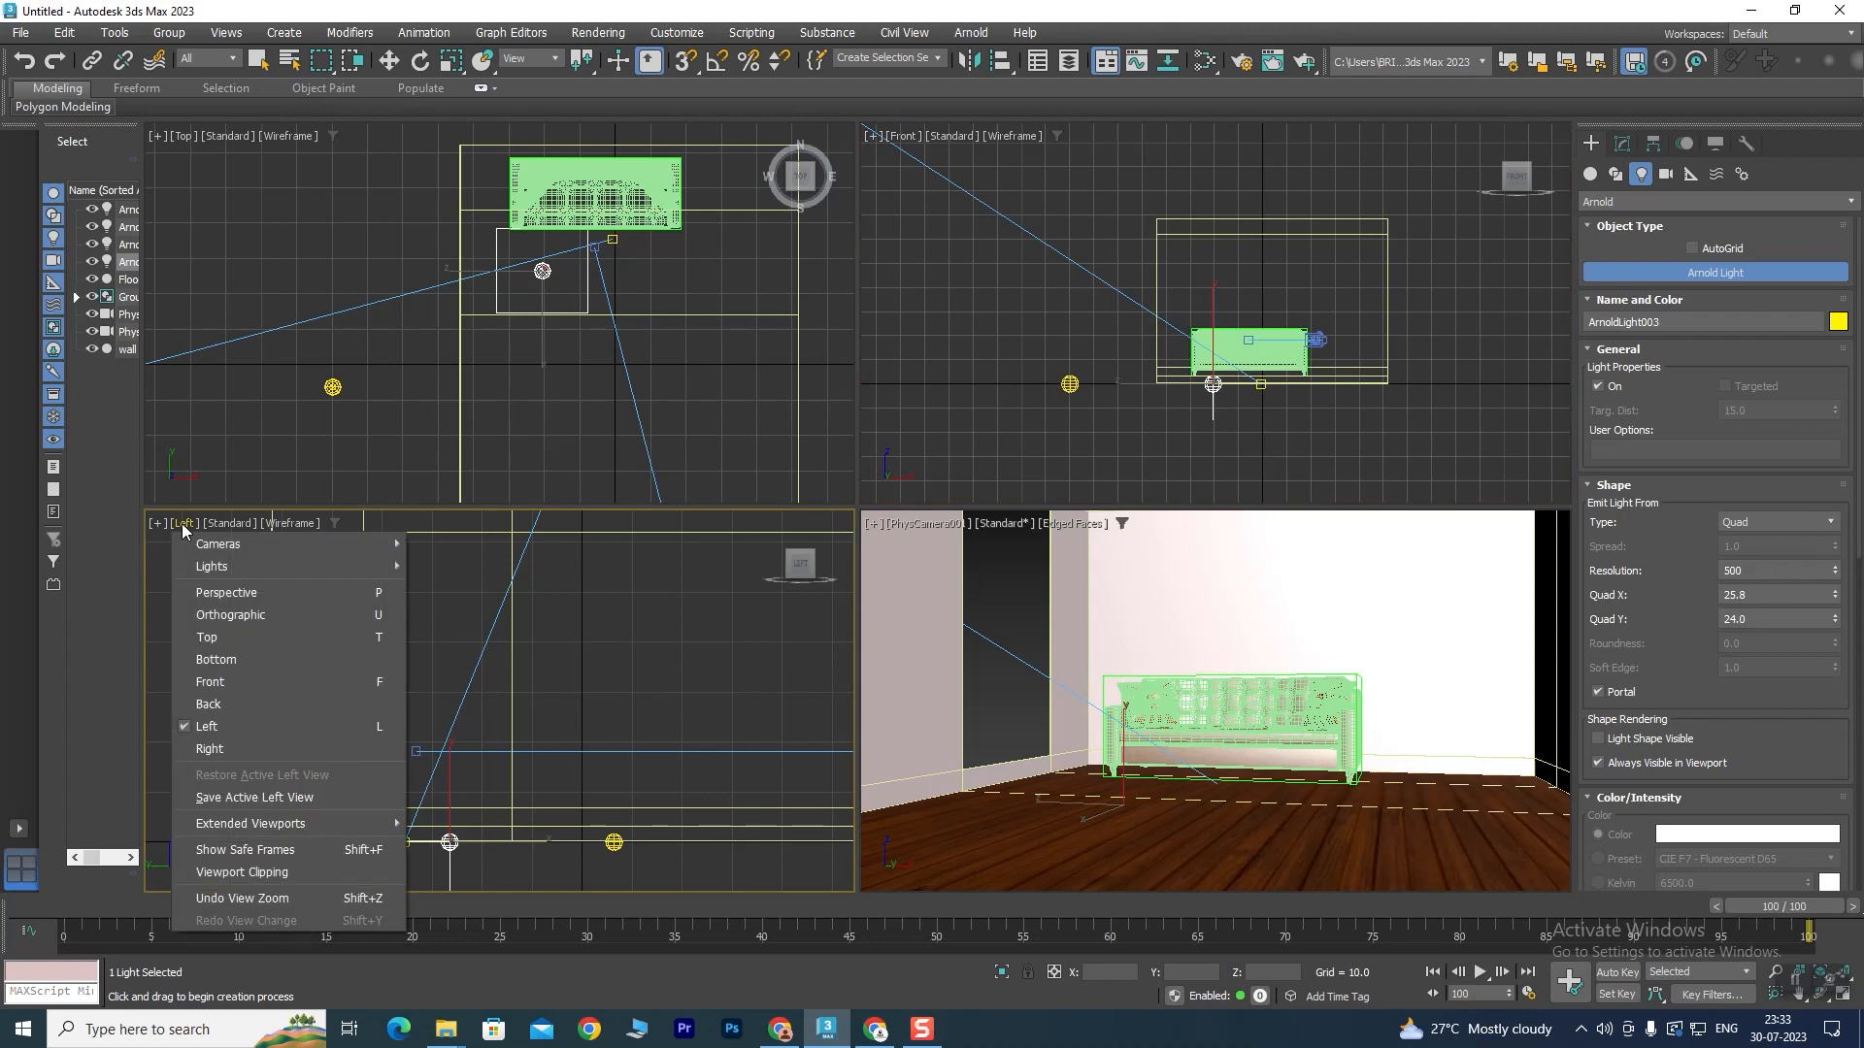
left_click(218, 747)
scroll(562, 653, "down", 3)
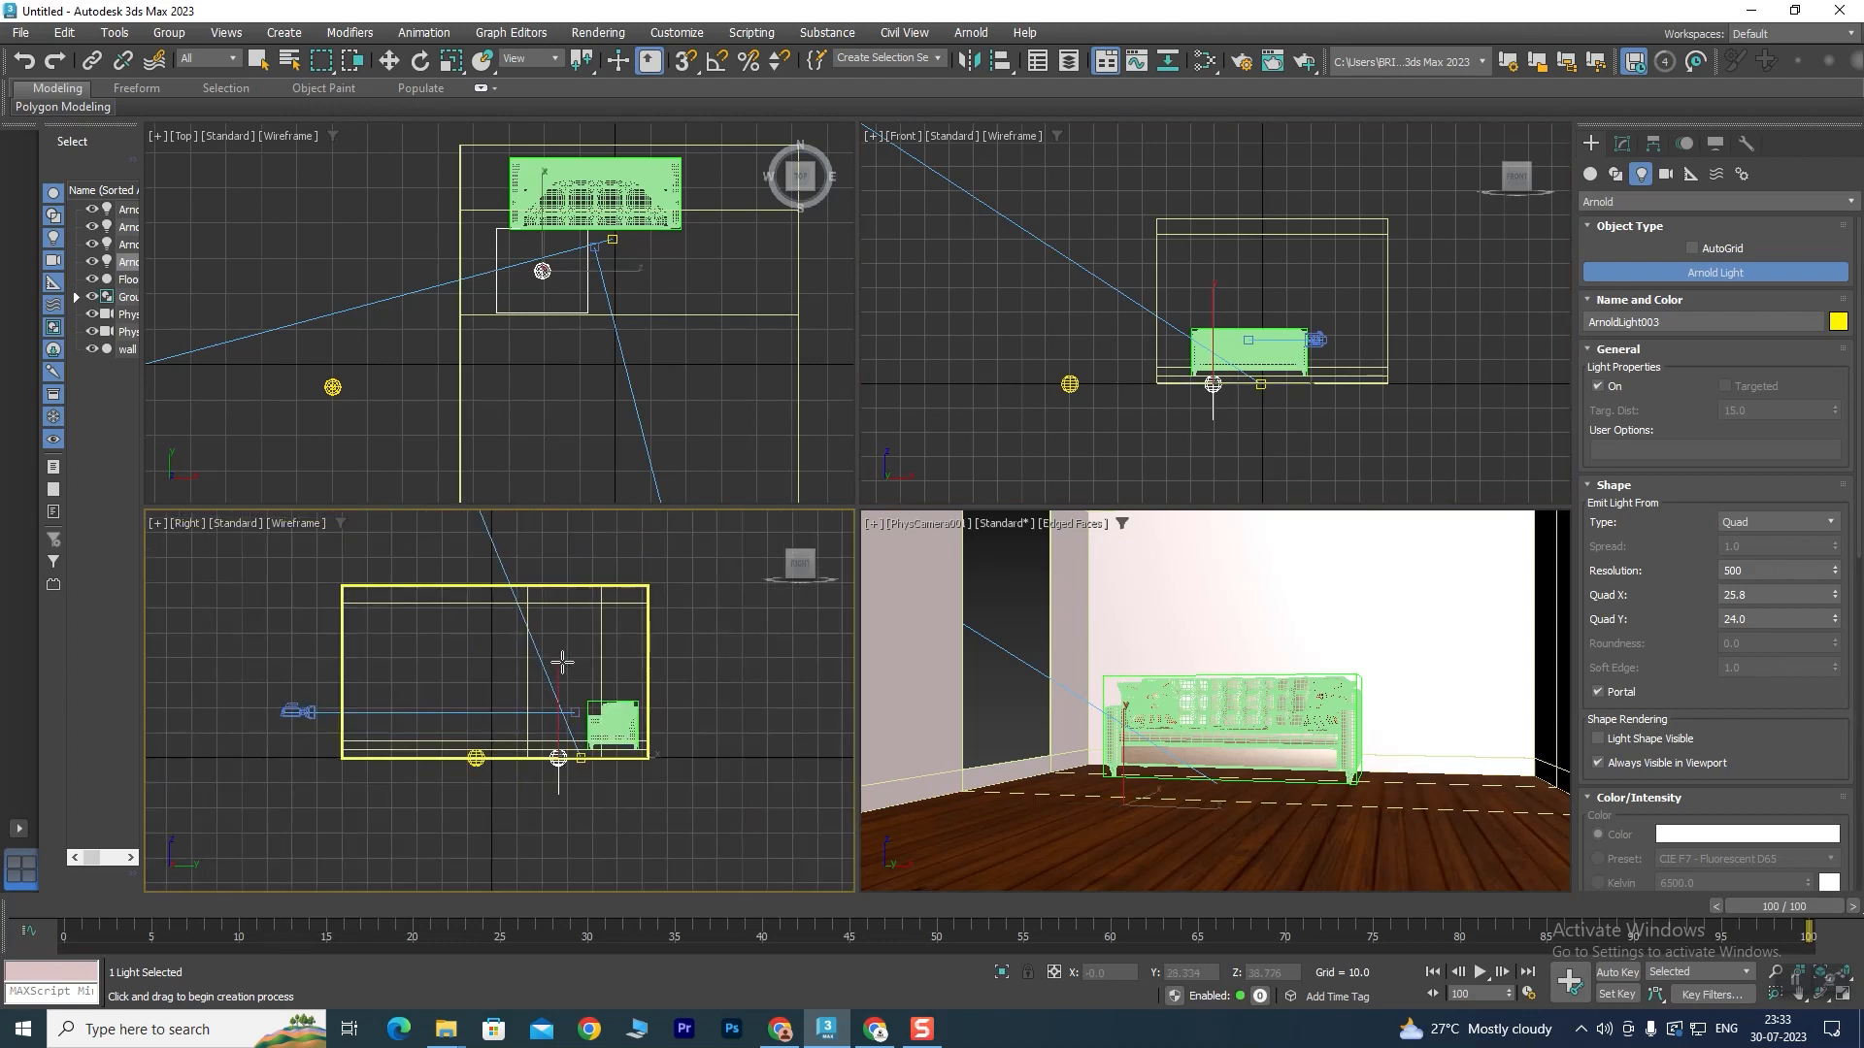
scroll(554, 686, "up", 3)
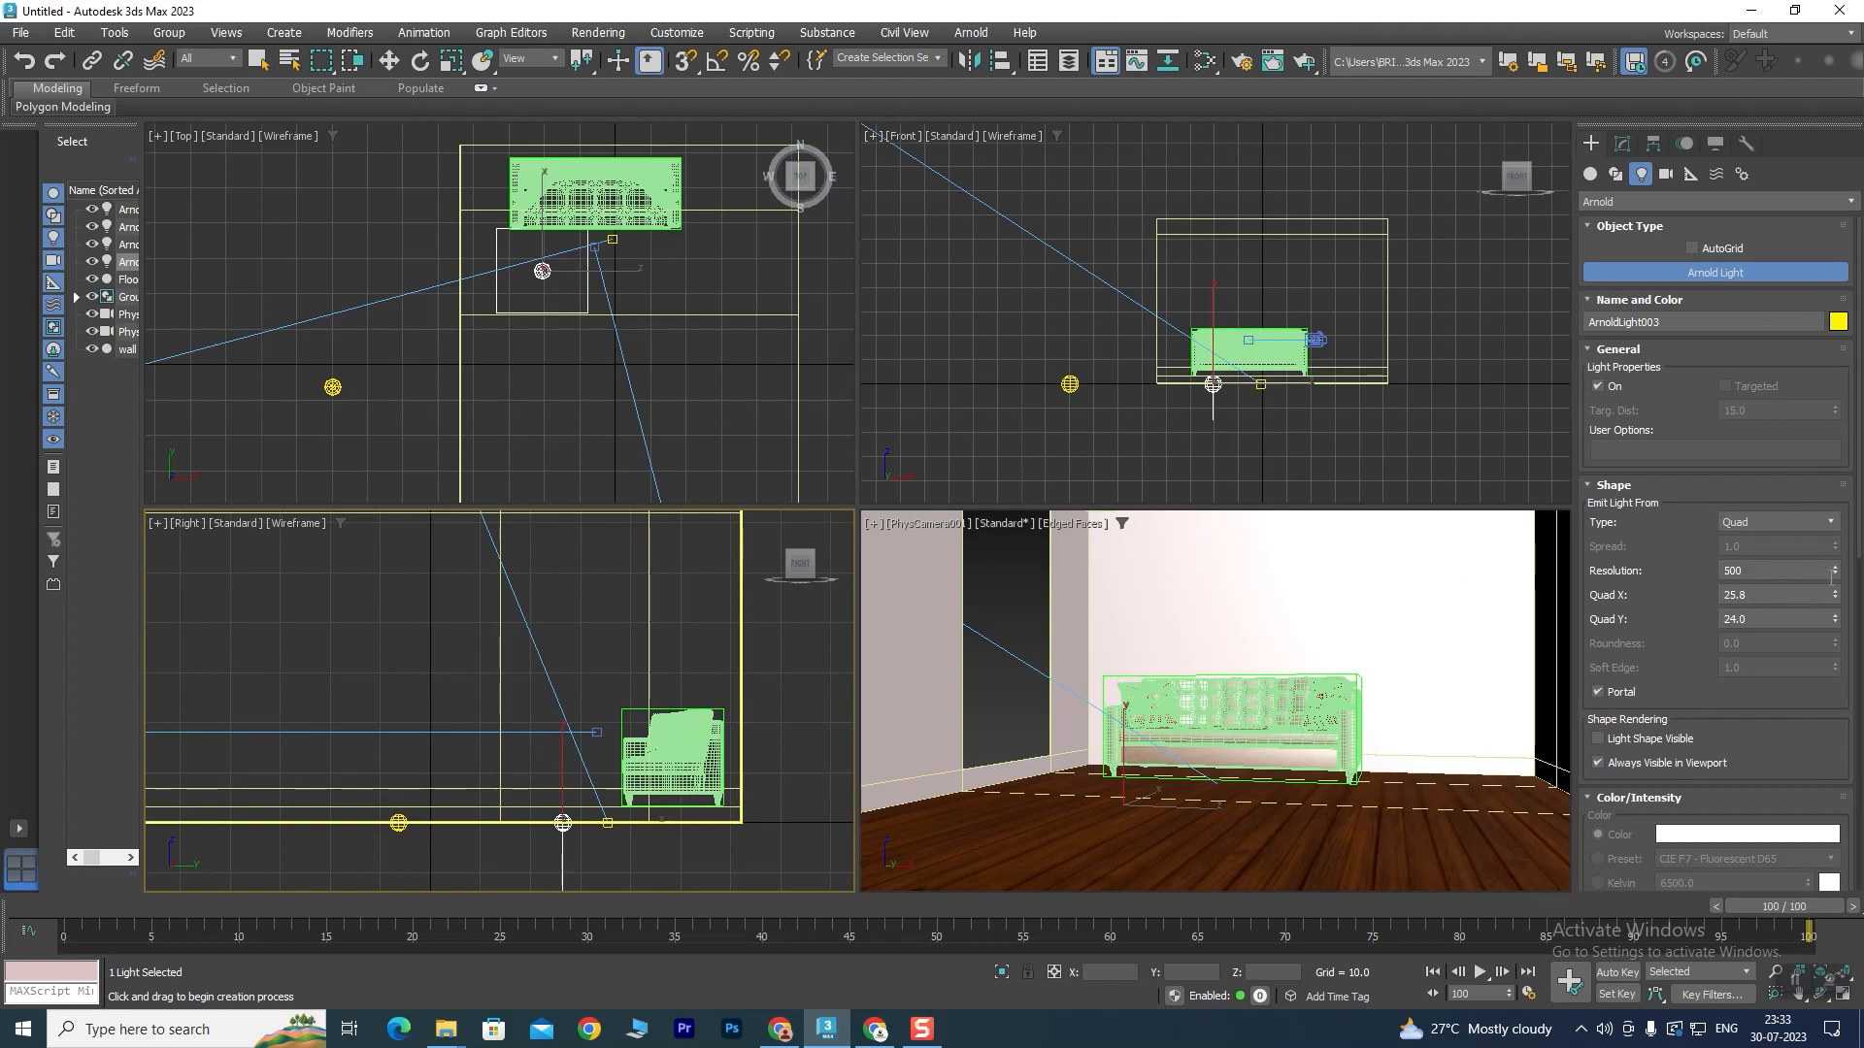
Set the light's Quad X to 25.2 and raise it above the floor to a Z of about 33.2.
mouse_move(1835, 593)
left_mouse_down()
mouse_move(1796, 384)
mouse_move(1815, 563)
left_mouse_up()
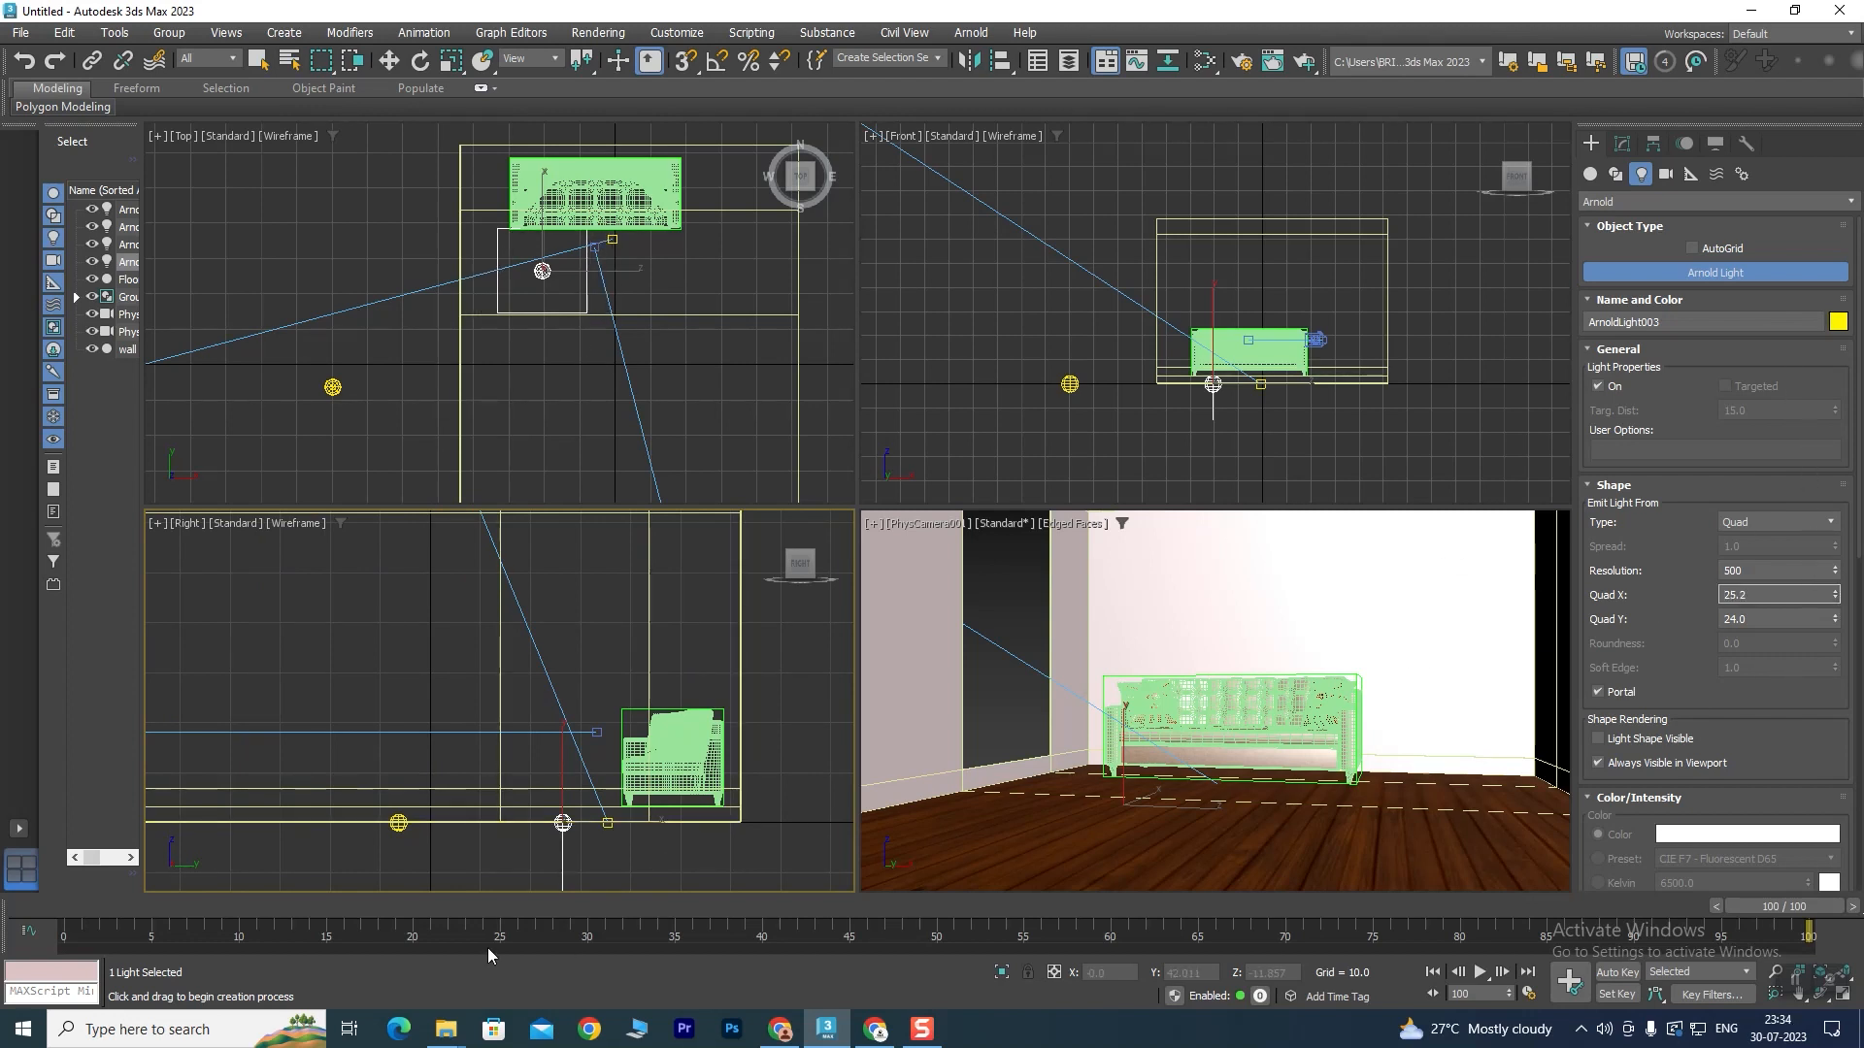
key("w")
left_click_drag(562, 751, 582, 585)
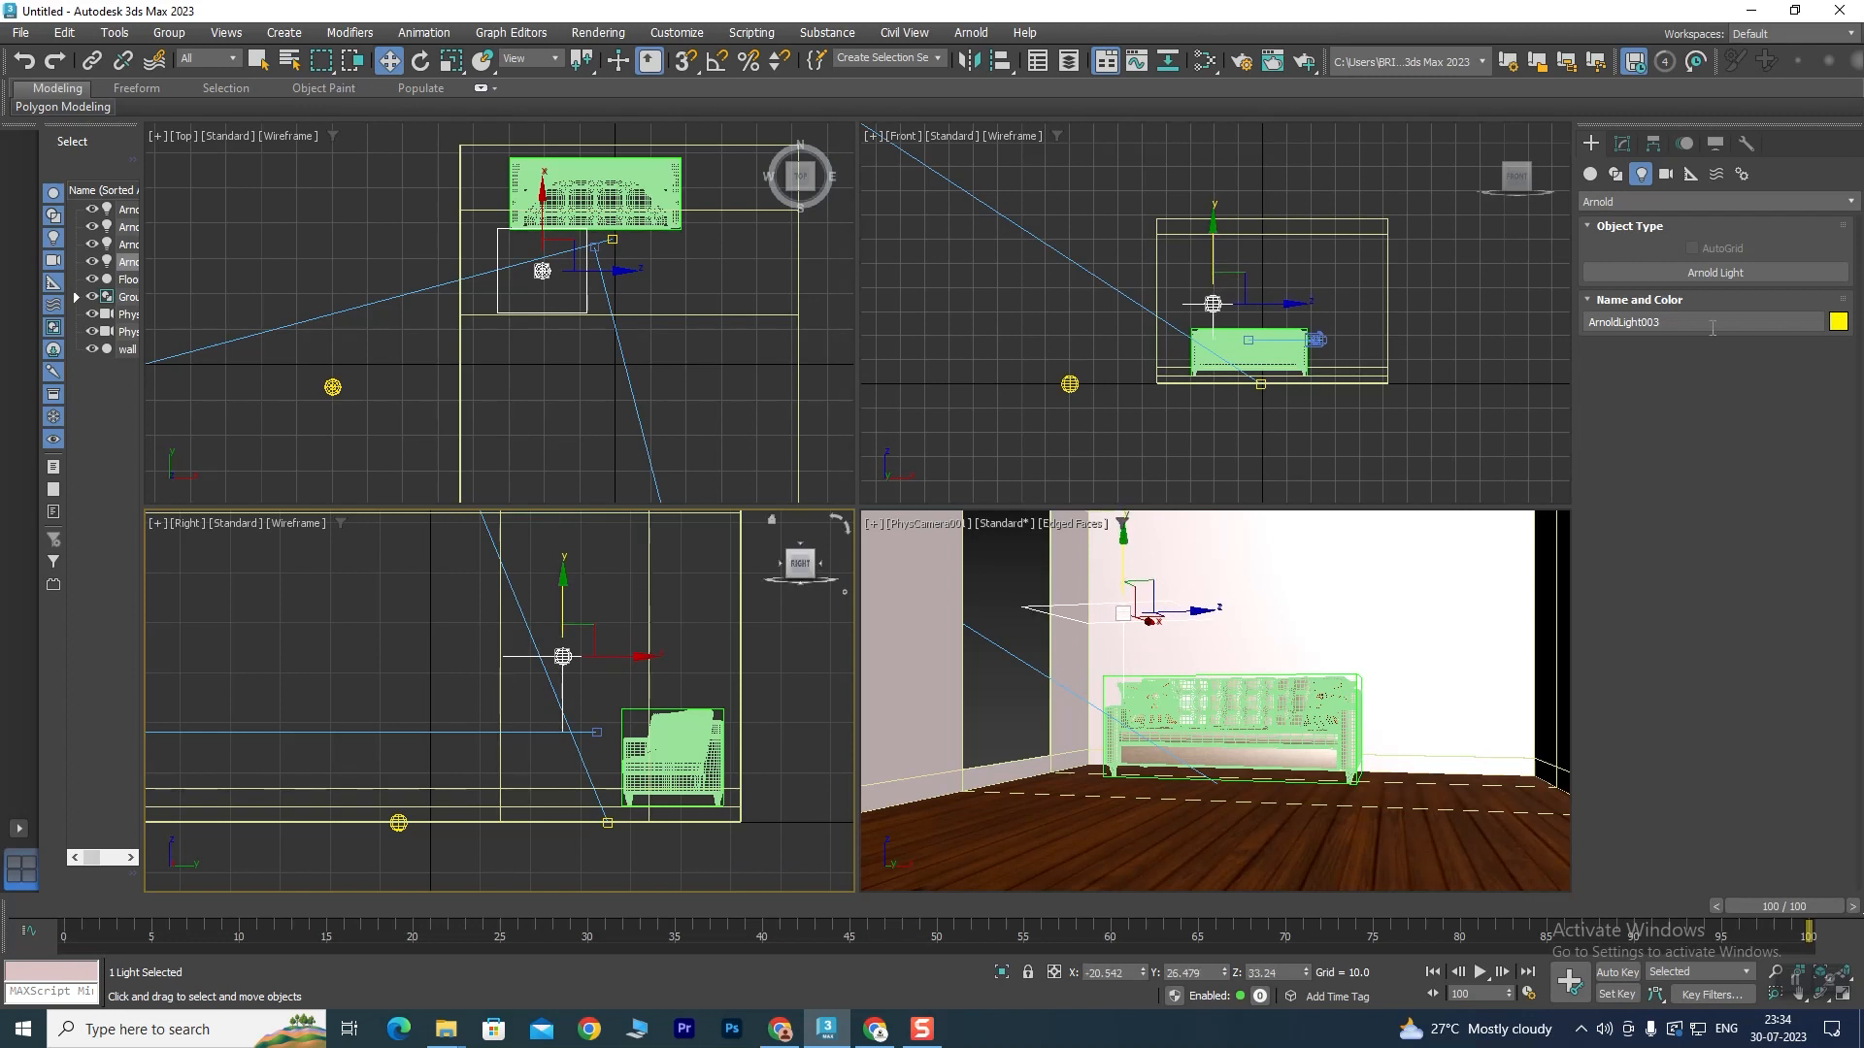
left_click(1622, 143)
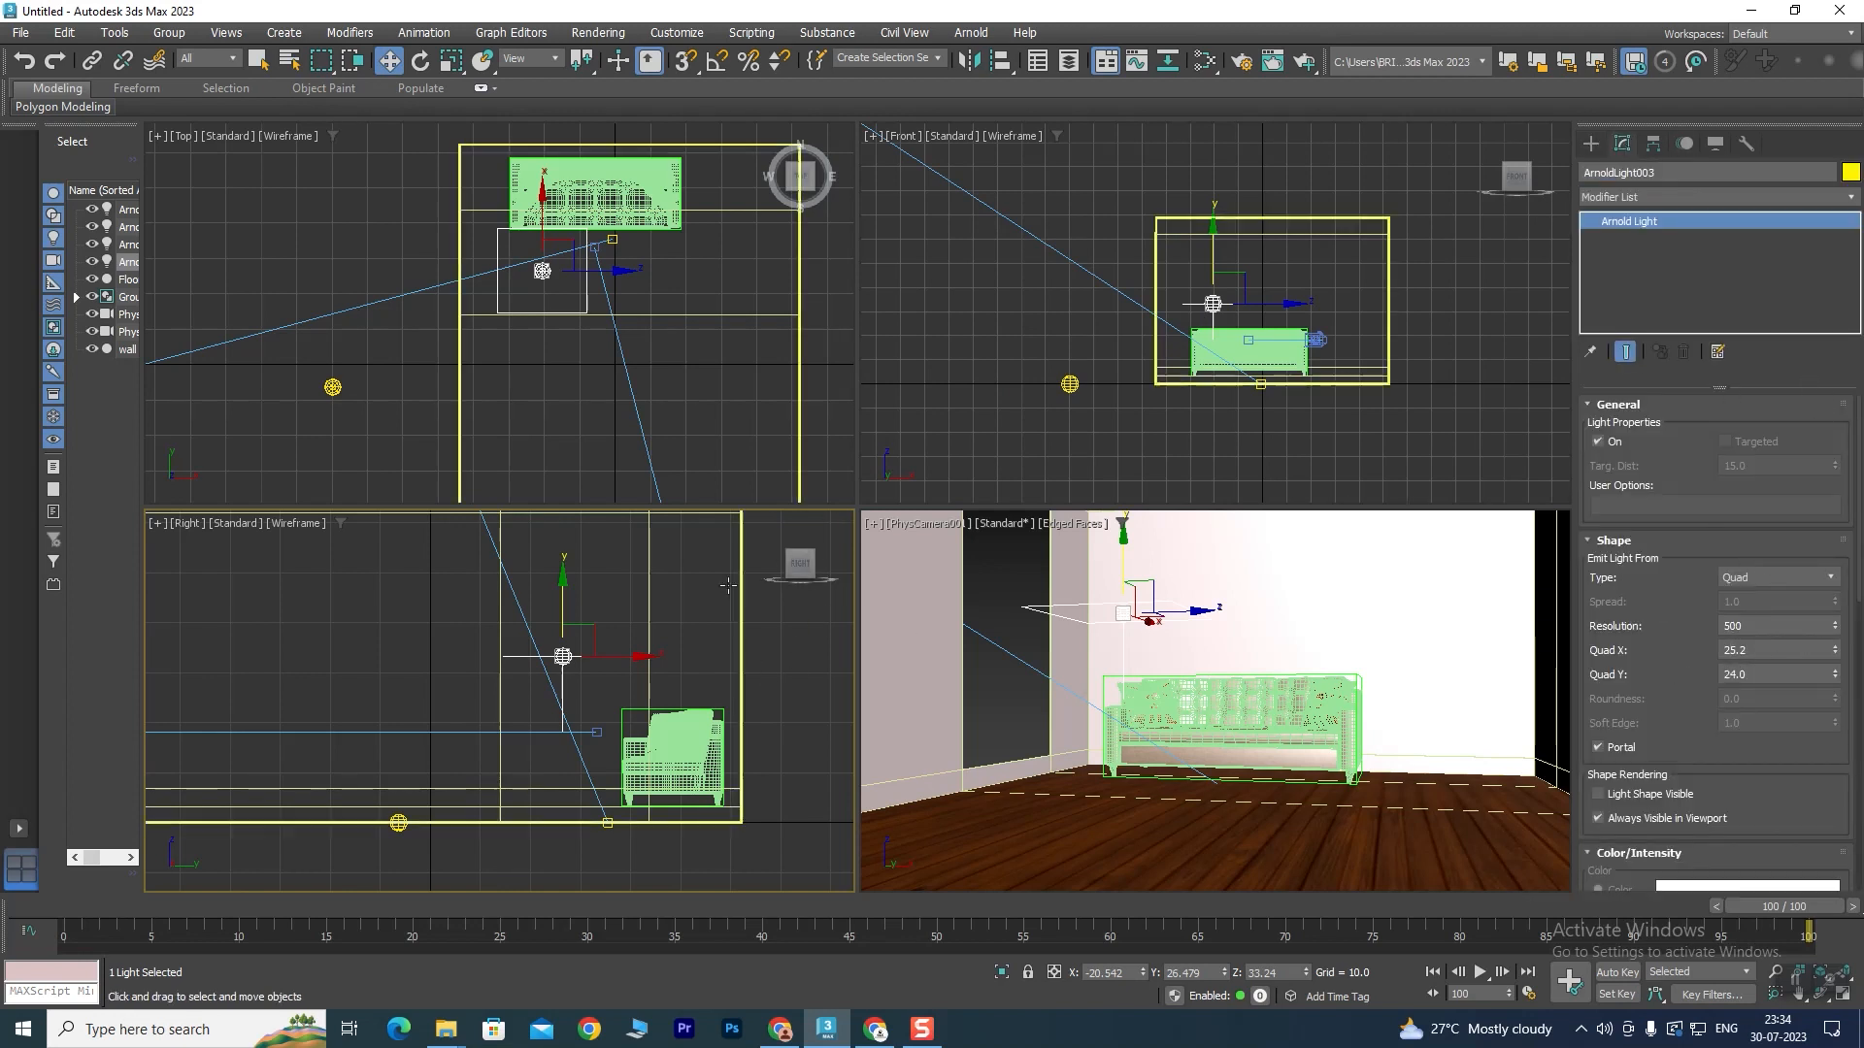
mouse_move(1838, 679)
left_mouse_down()
mouse_move(1846, 592)
mouse_move(1846, 666)
left_mouse_up()
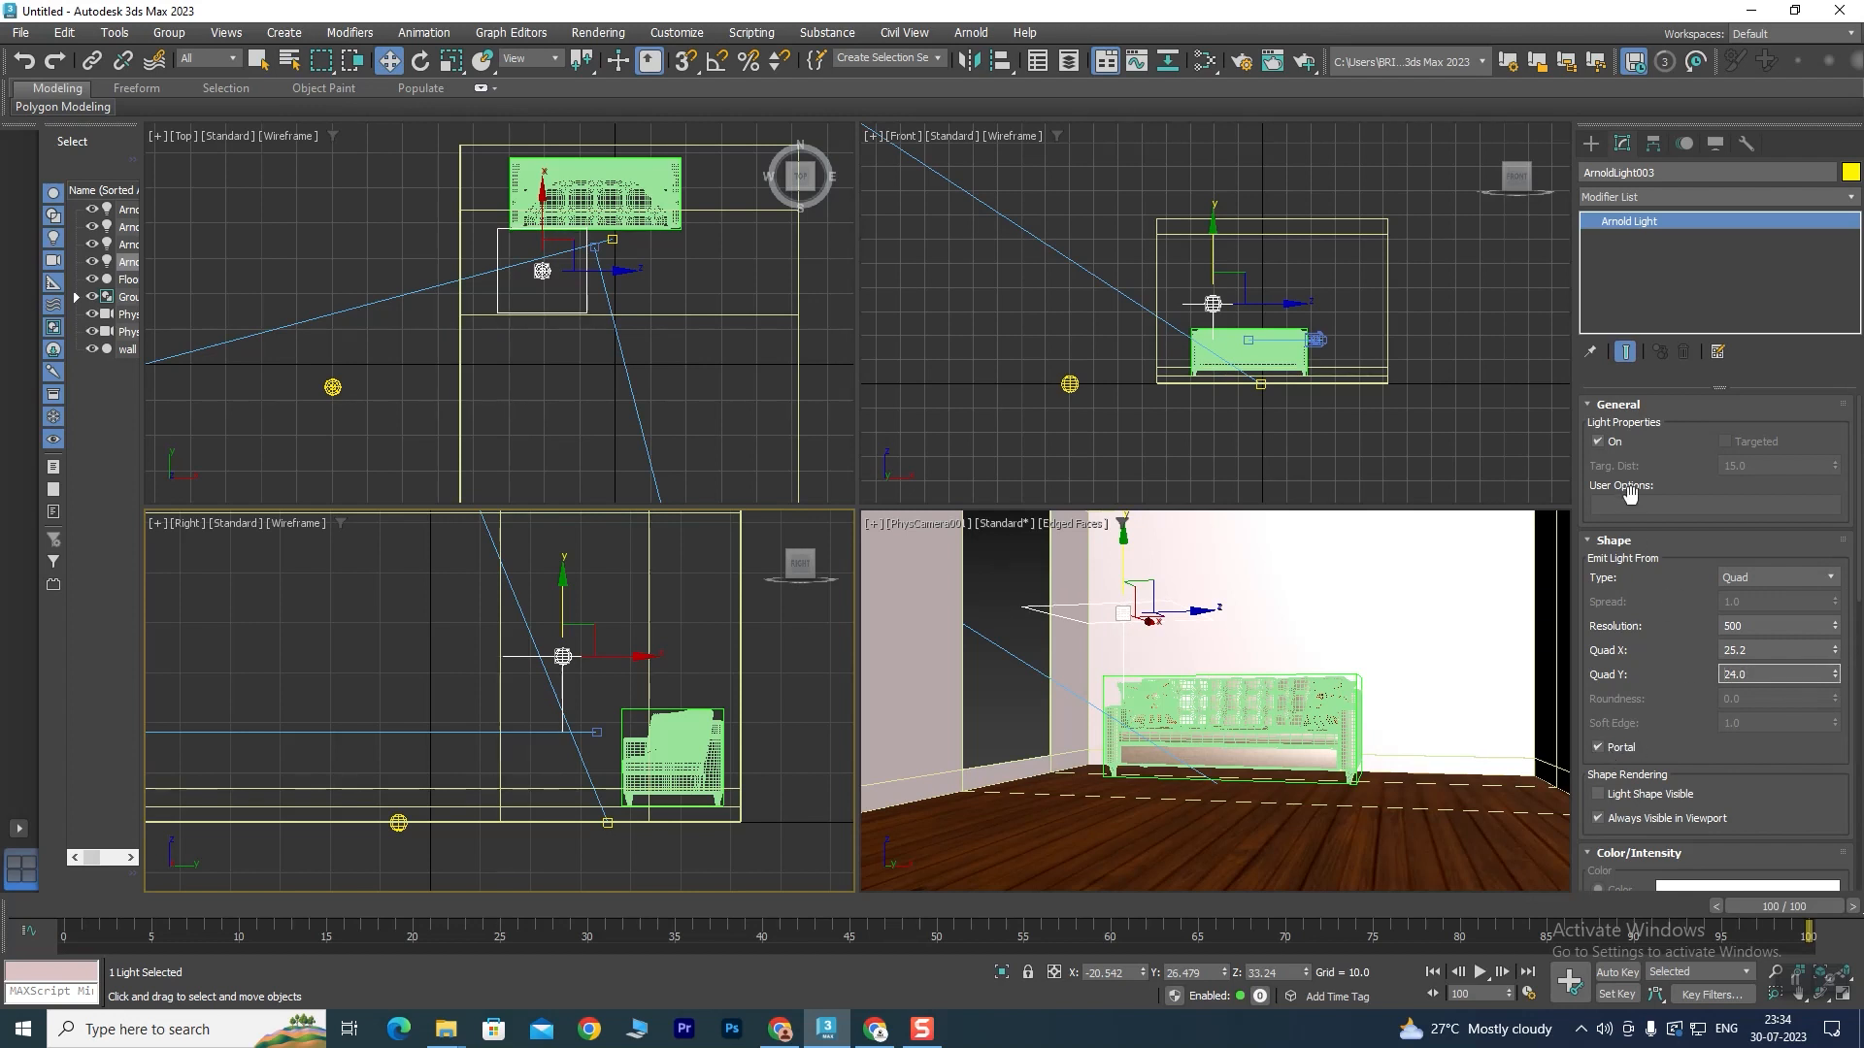
scroll(1688, 641, "down", 2)
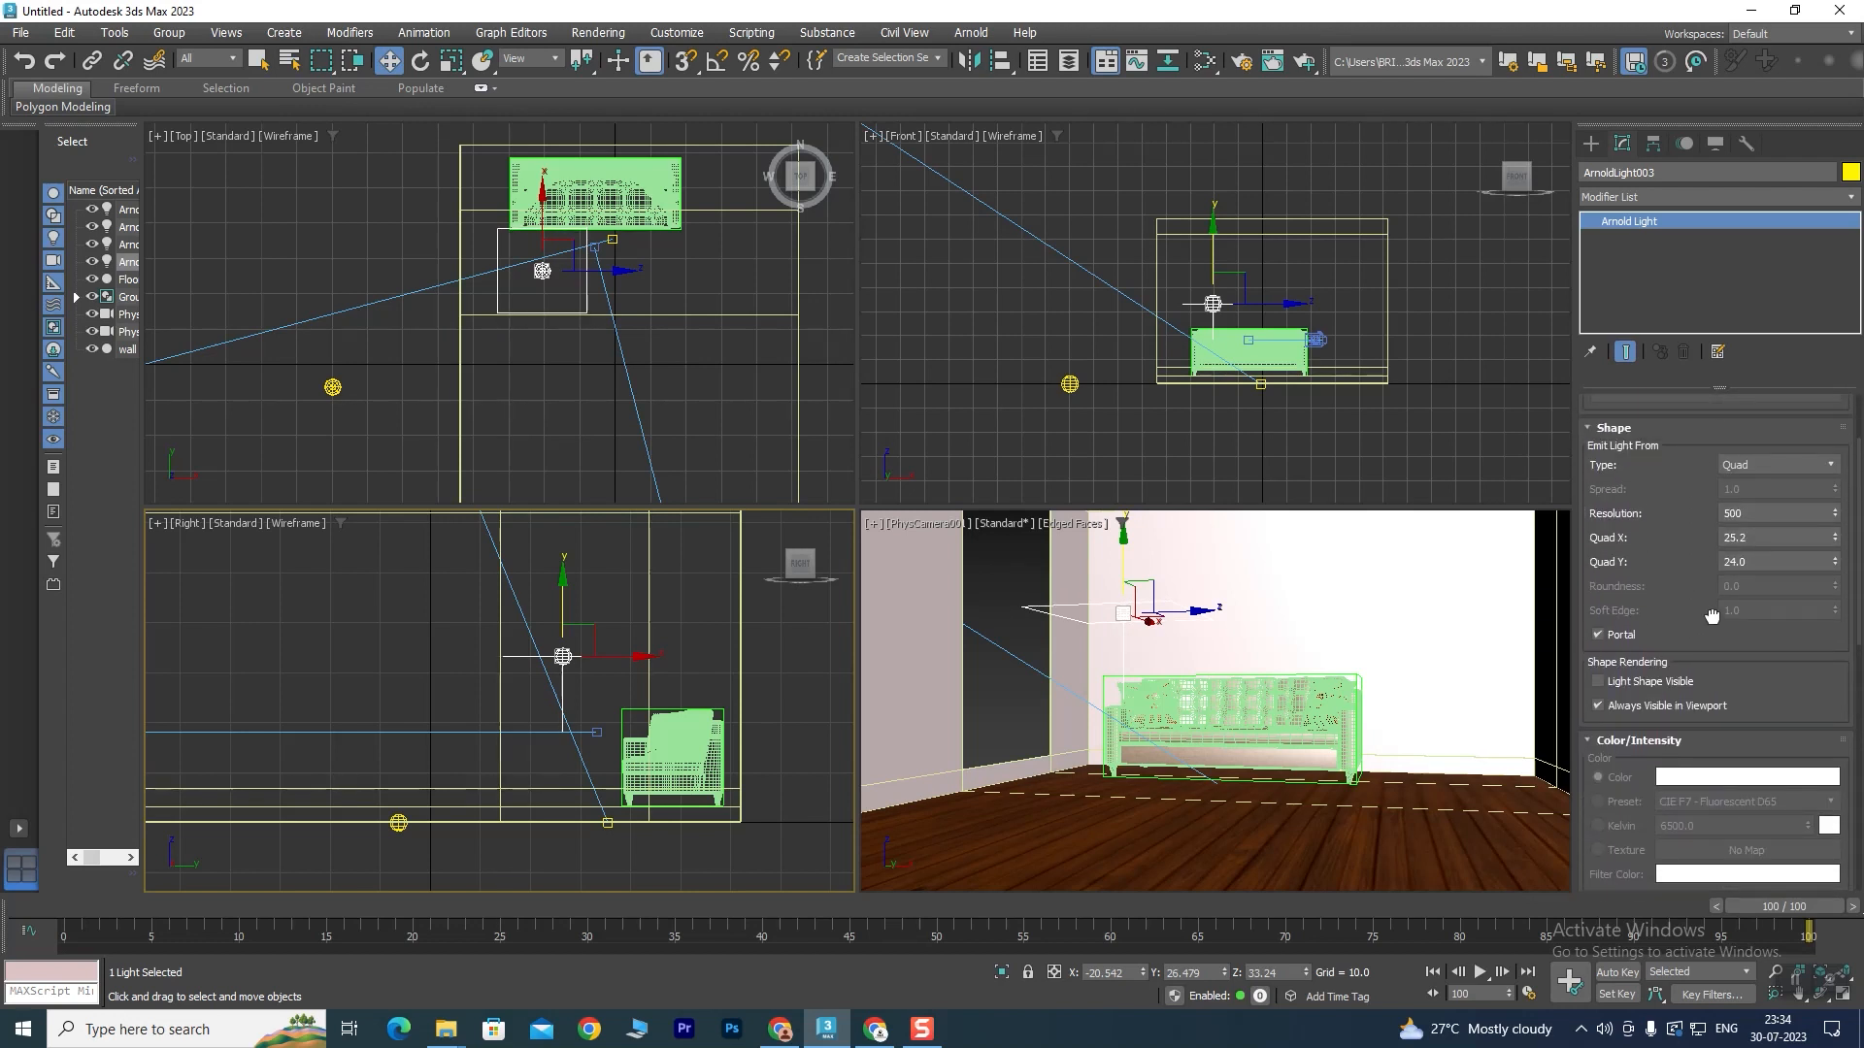
Enable angle snap and rotate the quad light 90 degrees about X so it stands upright.
right_click(604, 496)
key("e")
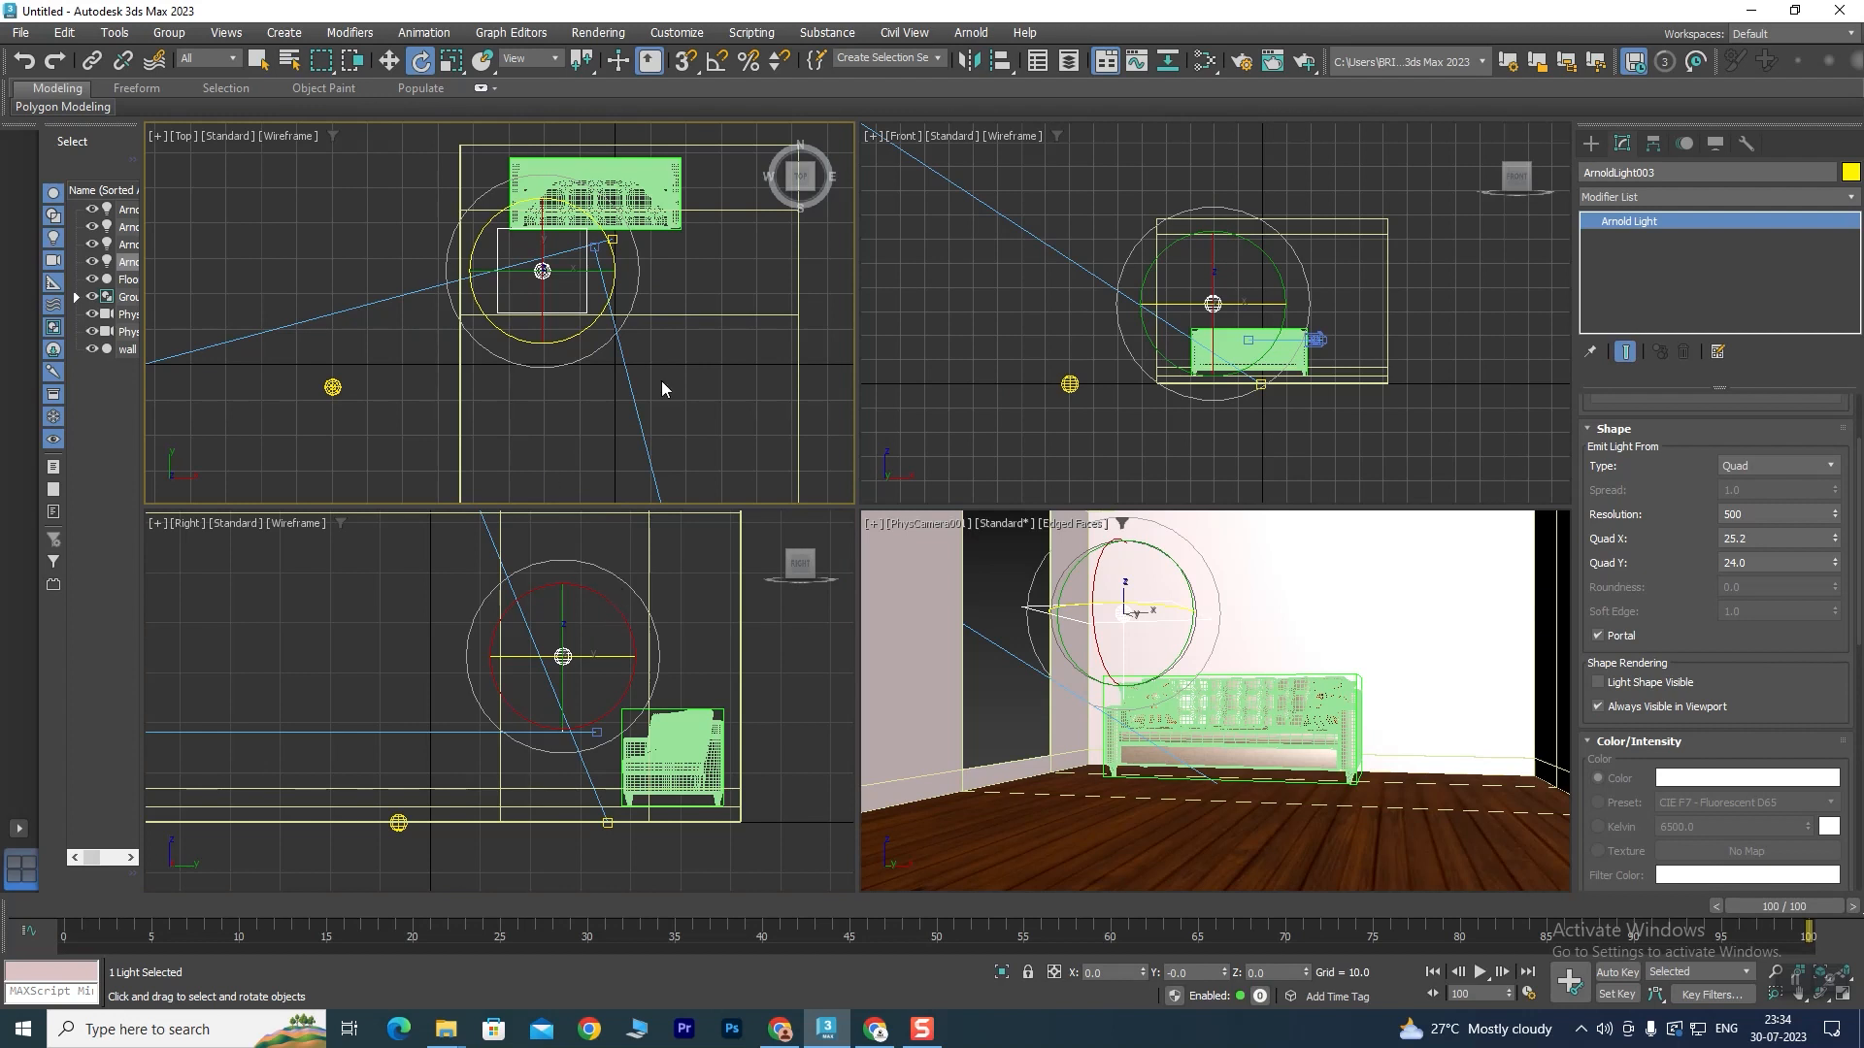
left_click(719, 68)
right_click(719, 68)
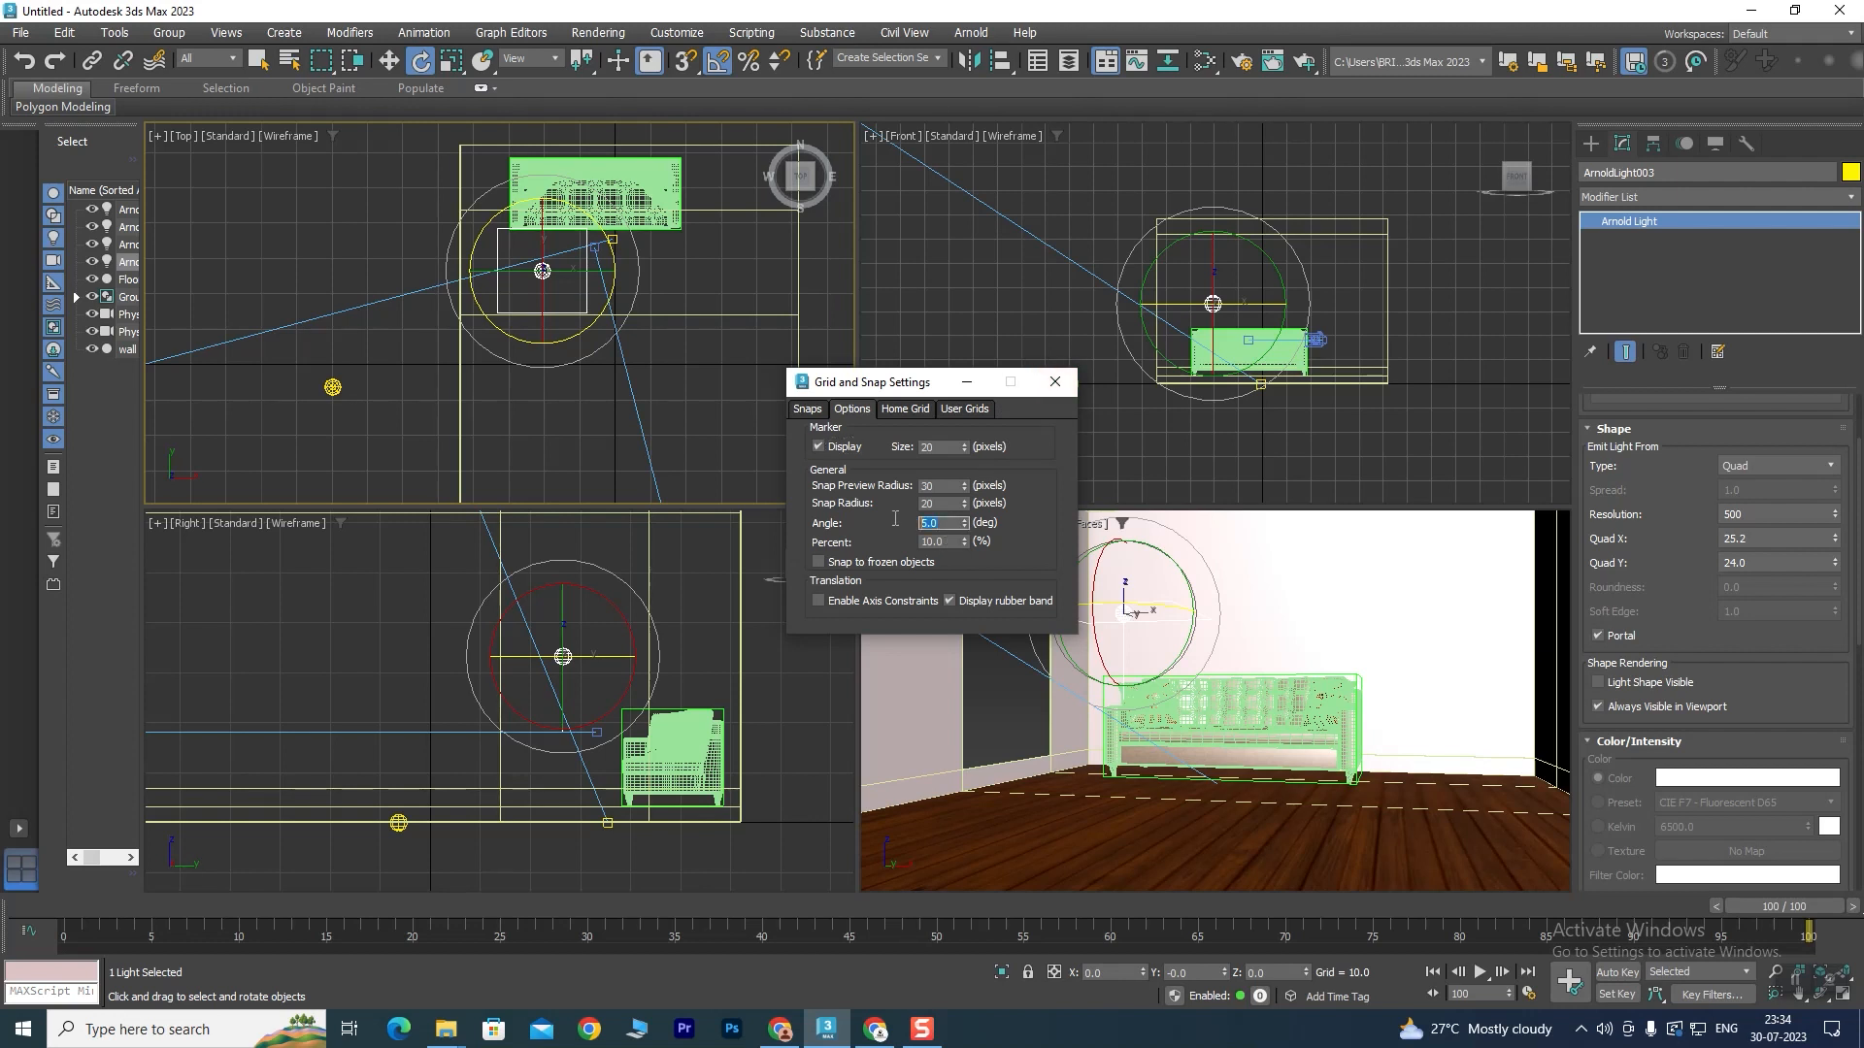
left_click(1056, 381)
left_click_drag(605, 598, 592, 579)
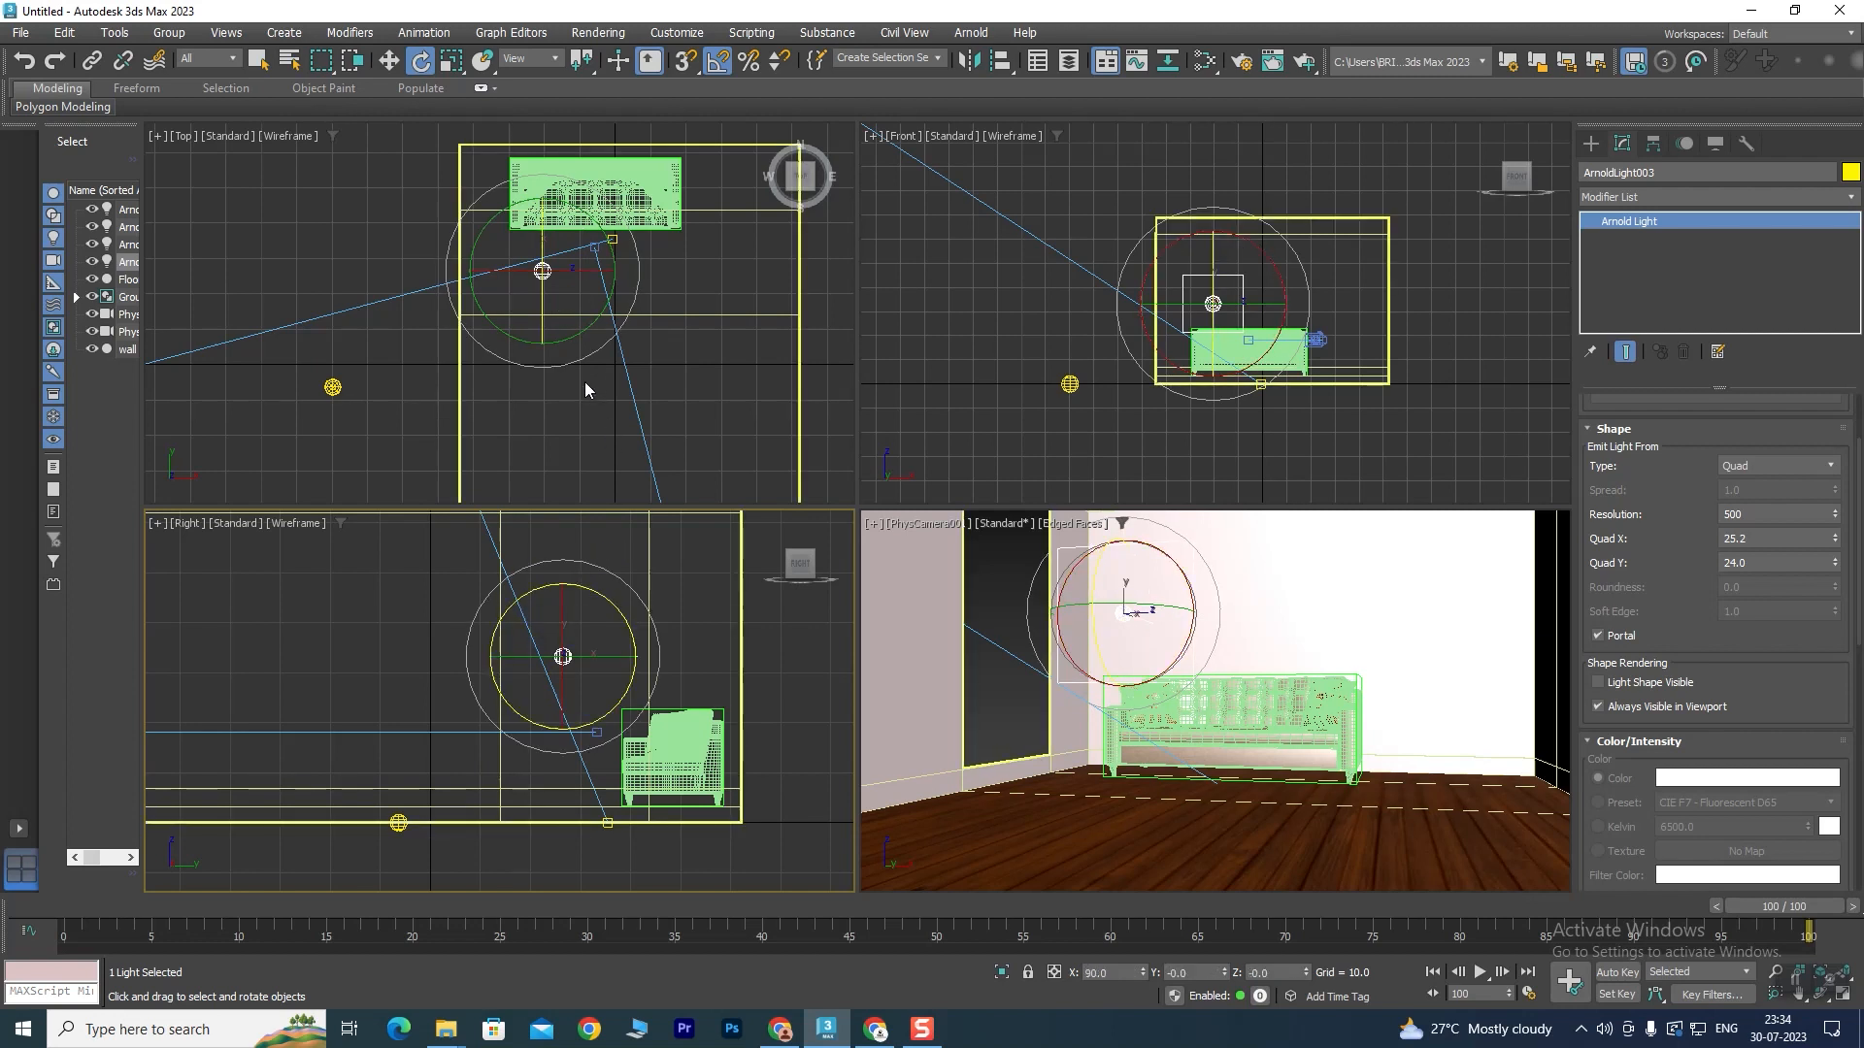
Shift the quad light to Y about 28.6 and rotate it -90 degrees about Z, parallel to the side wall.
left_click(388, 60)
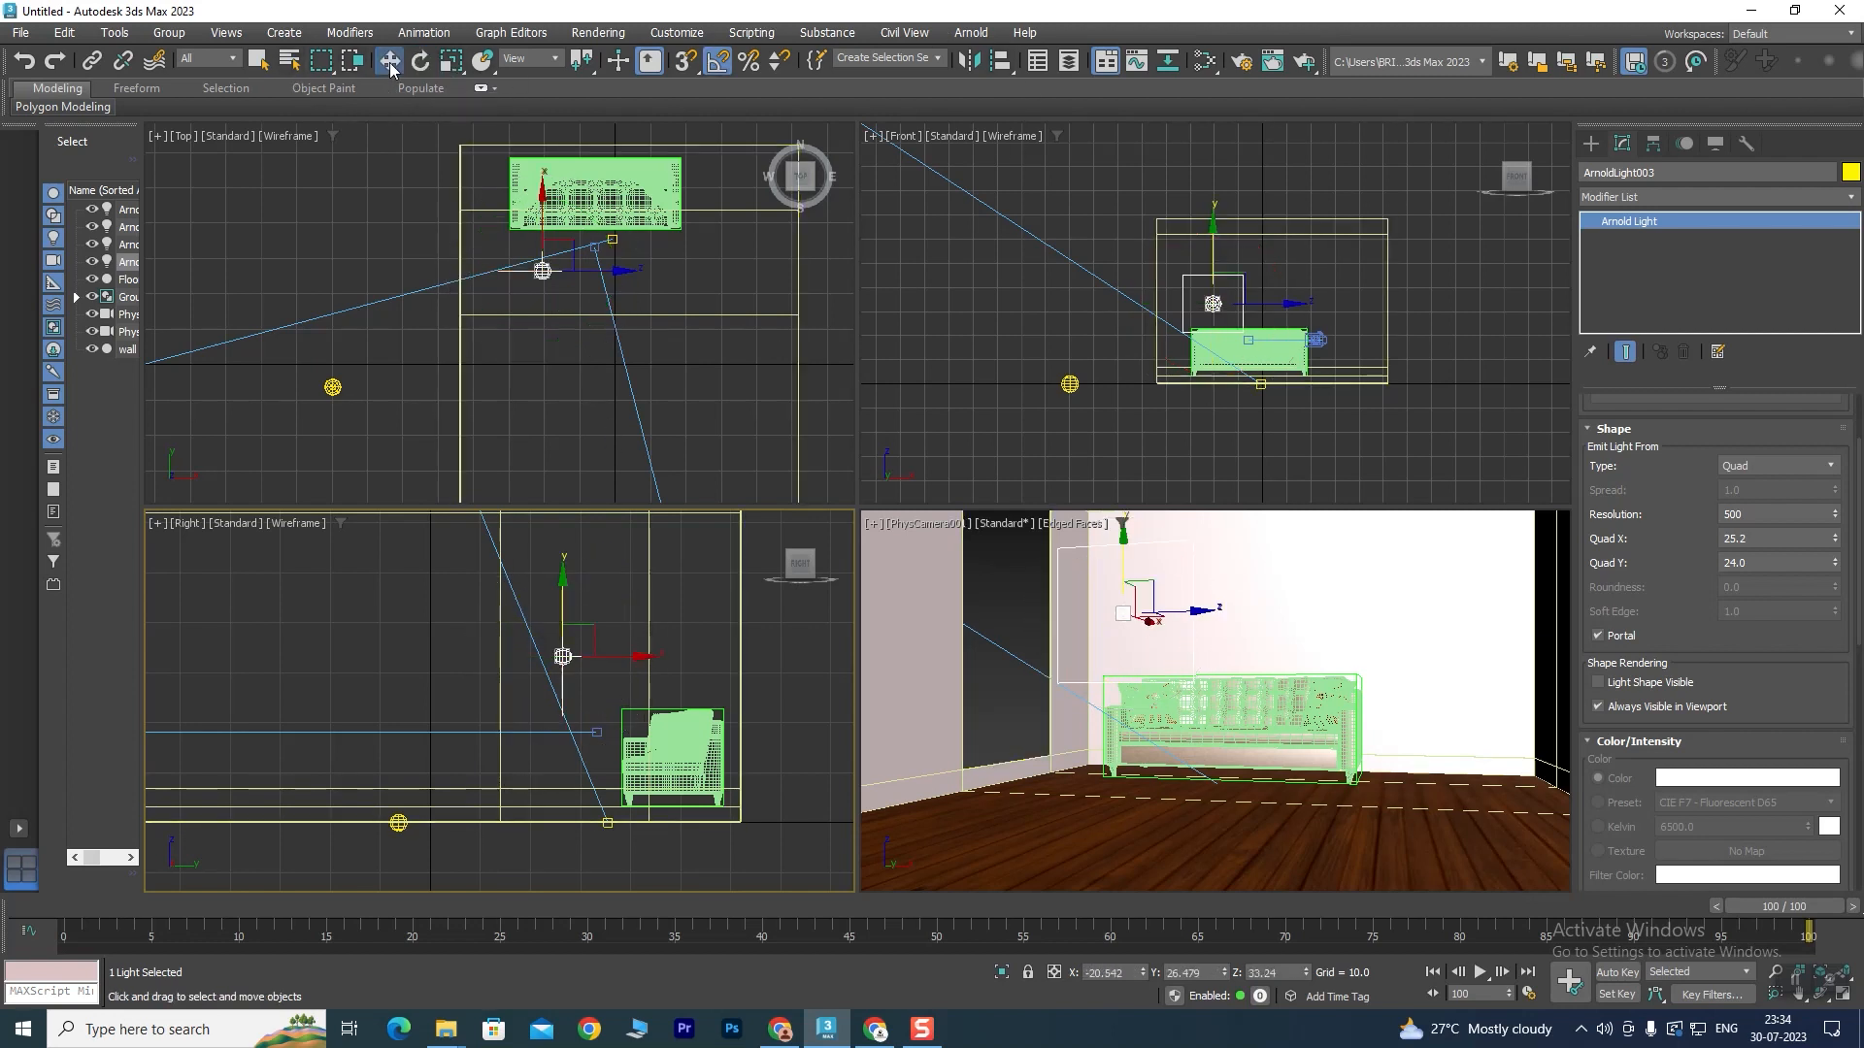
mouse_move(636, 657)
left_mouse_down()
mouse_move(571, 657)
mouse_move(649, 661)
left_mouse_up()
scroll(568, 692, "down", 5)
scroll(564, 691, "up", 5)
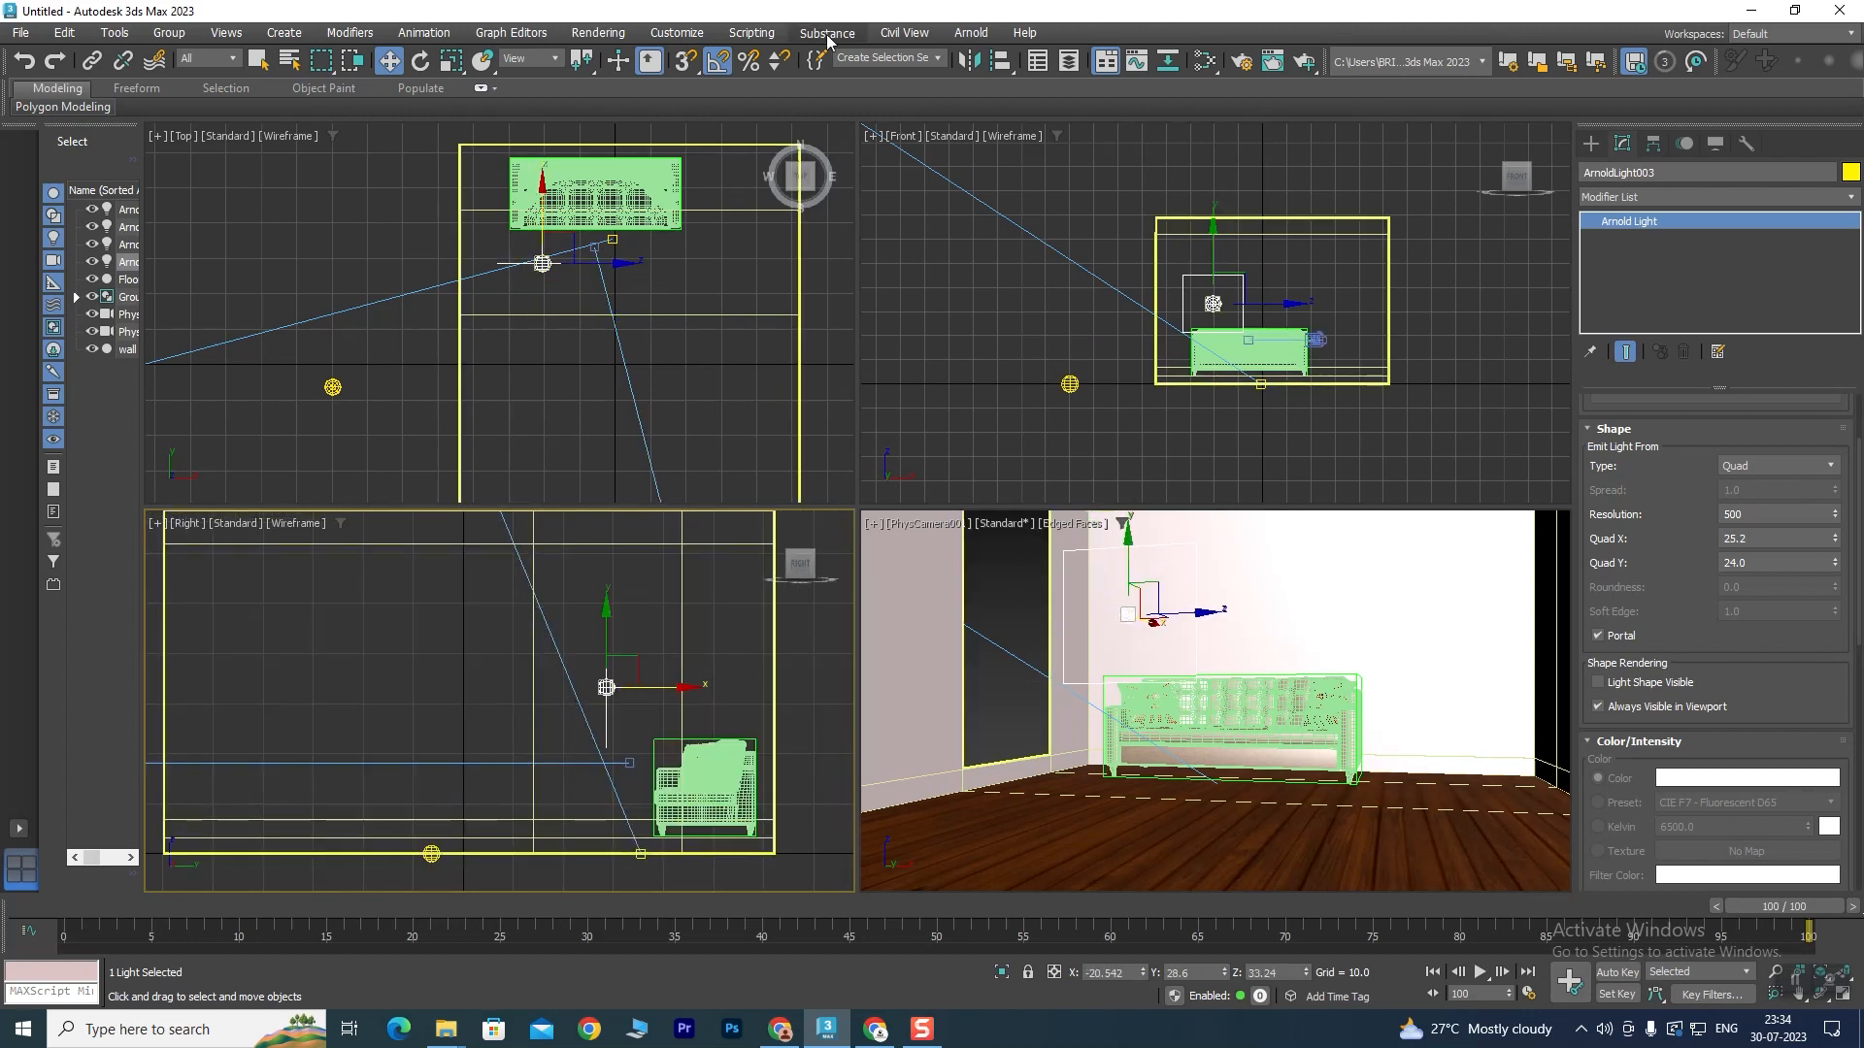
left_click(420, 60)
left_click_drag(670, 689, 651, 685)
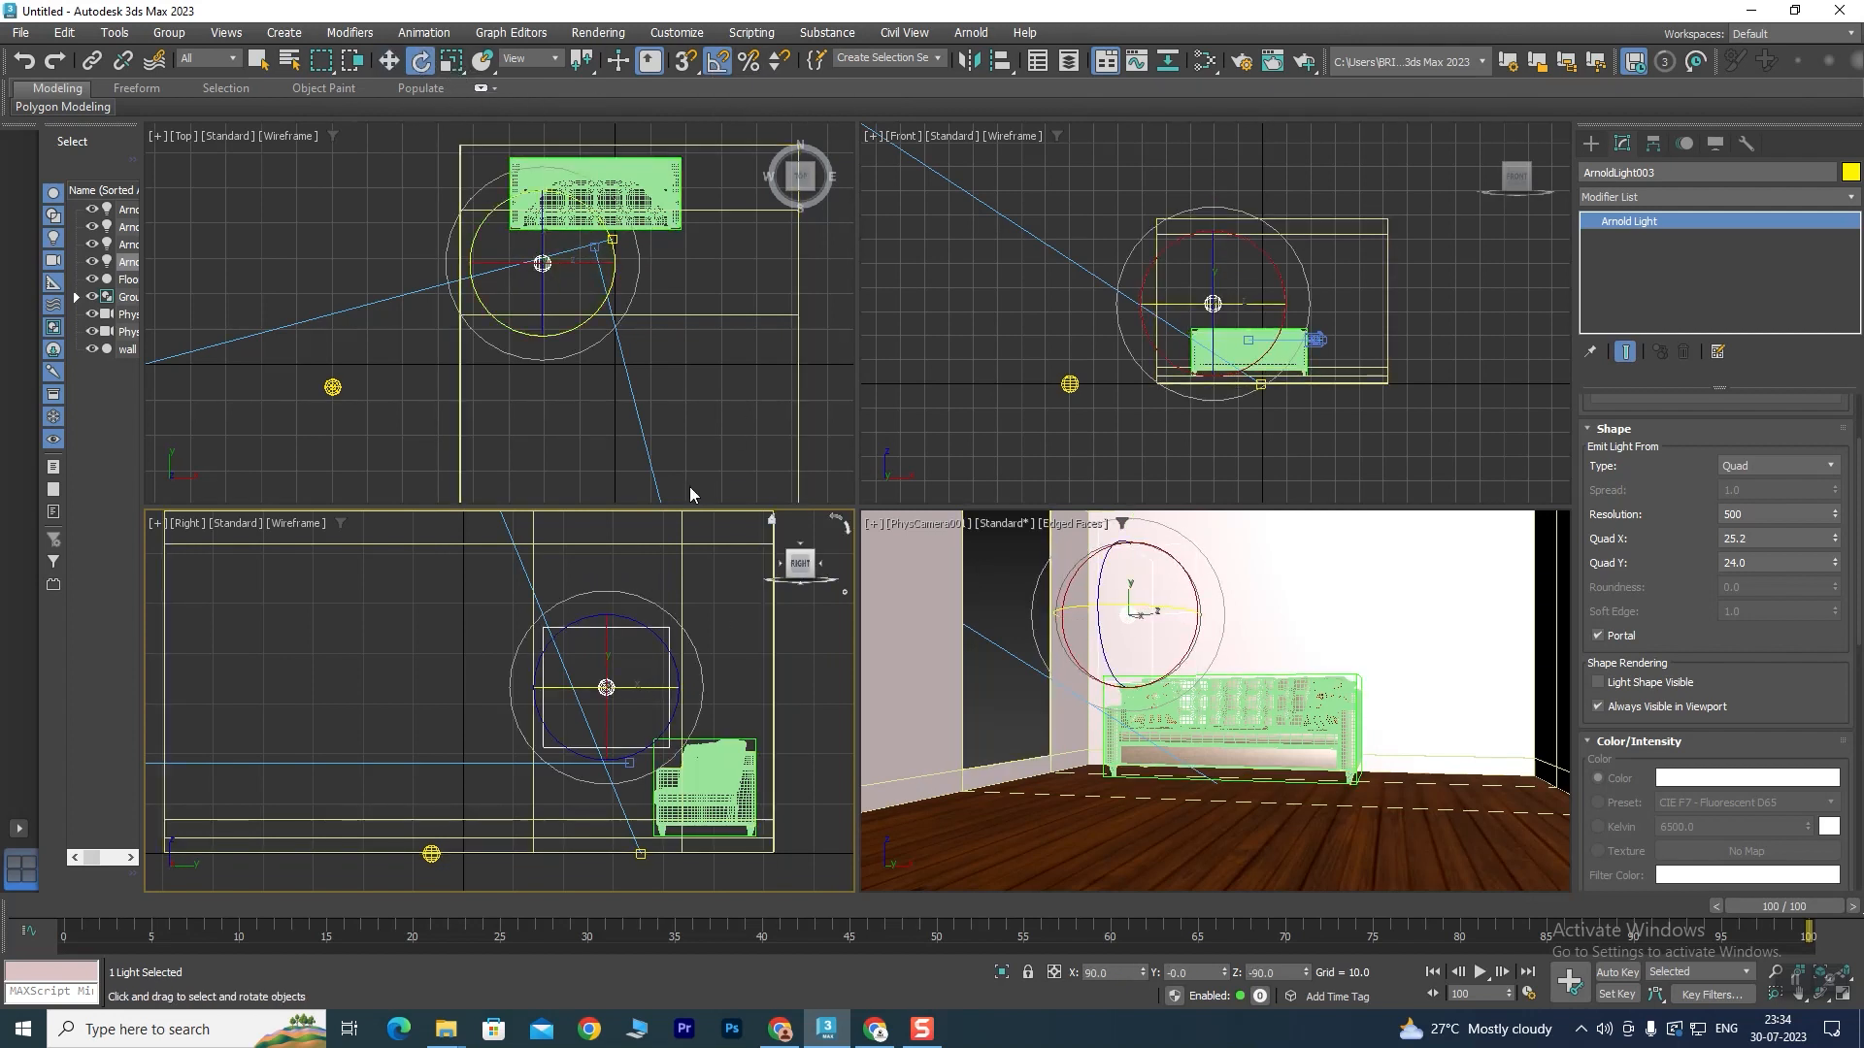
Set Quad X to 31.8 and Quad Y to 59.6, and fit the light over the side wall opening at Z about 34.6.
left_click(388, 60)
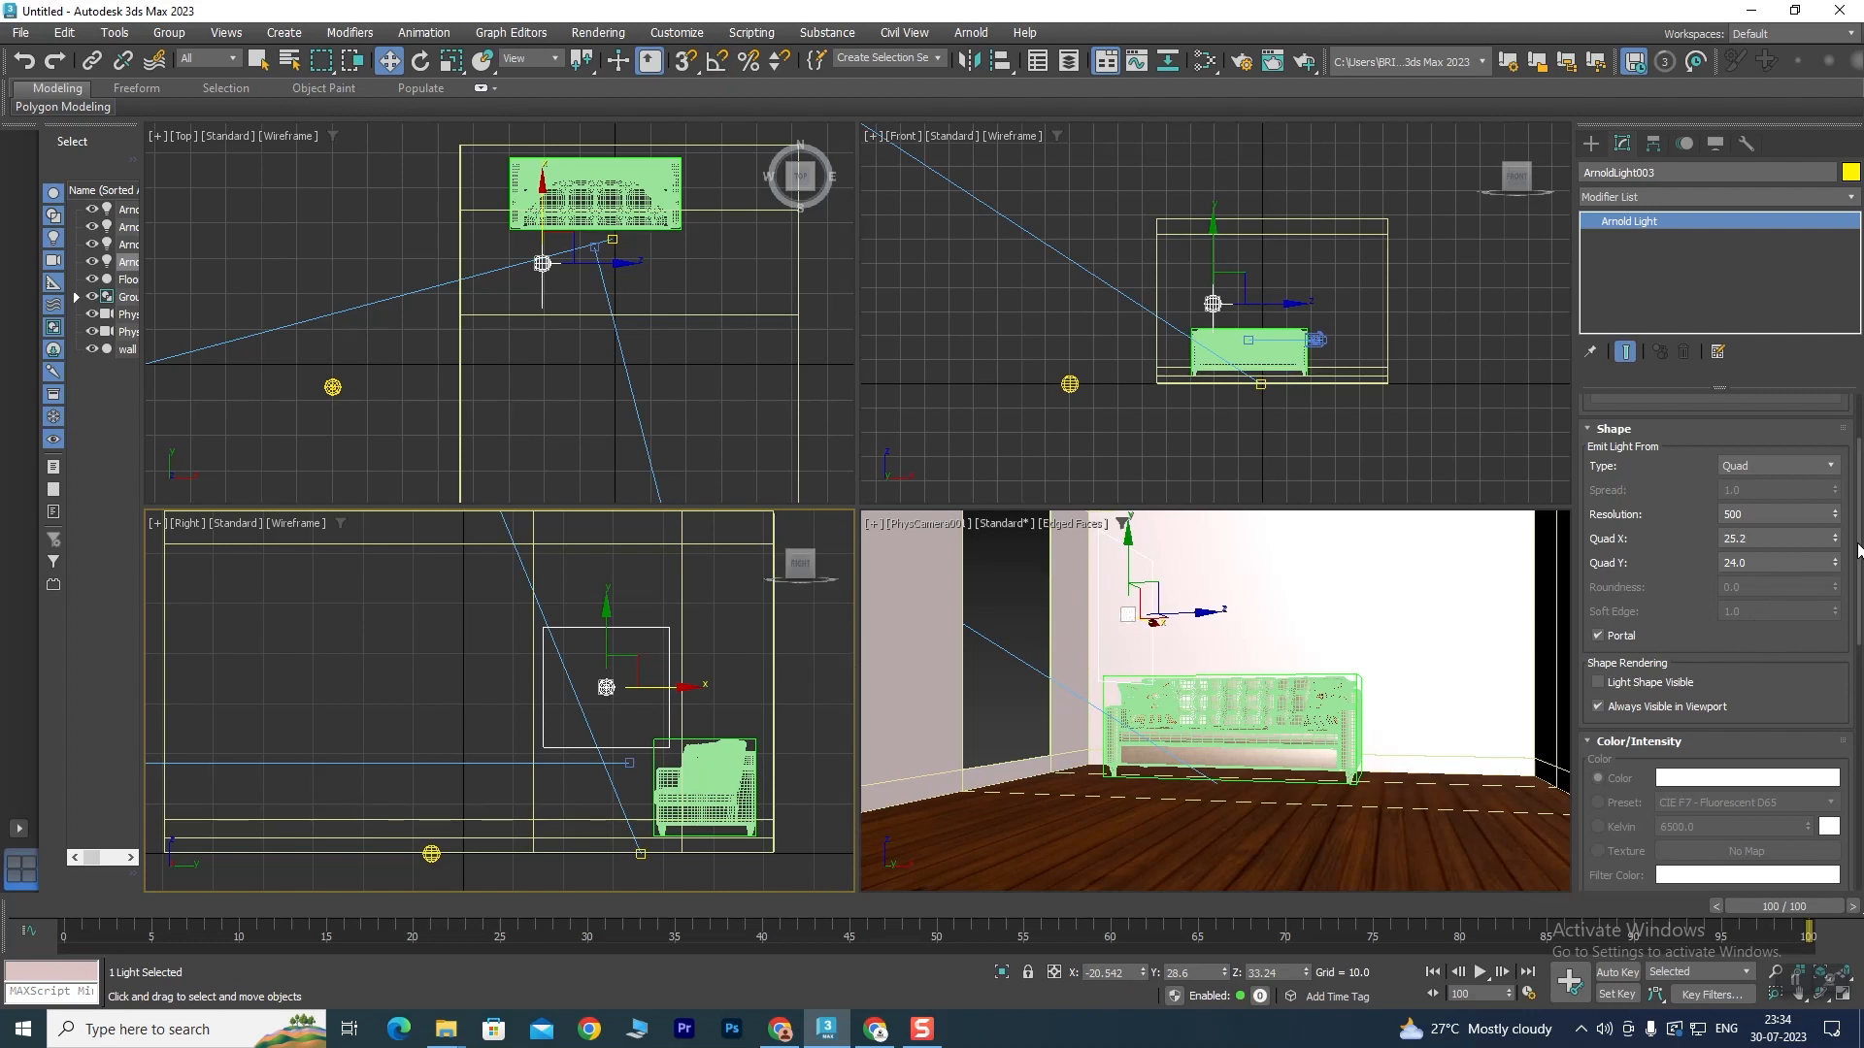
left_click_drag(1834, 564, 1824, 428)
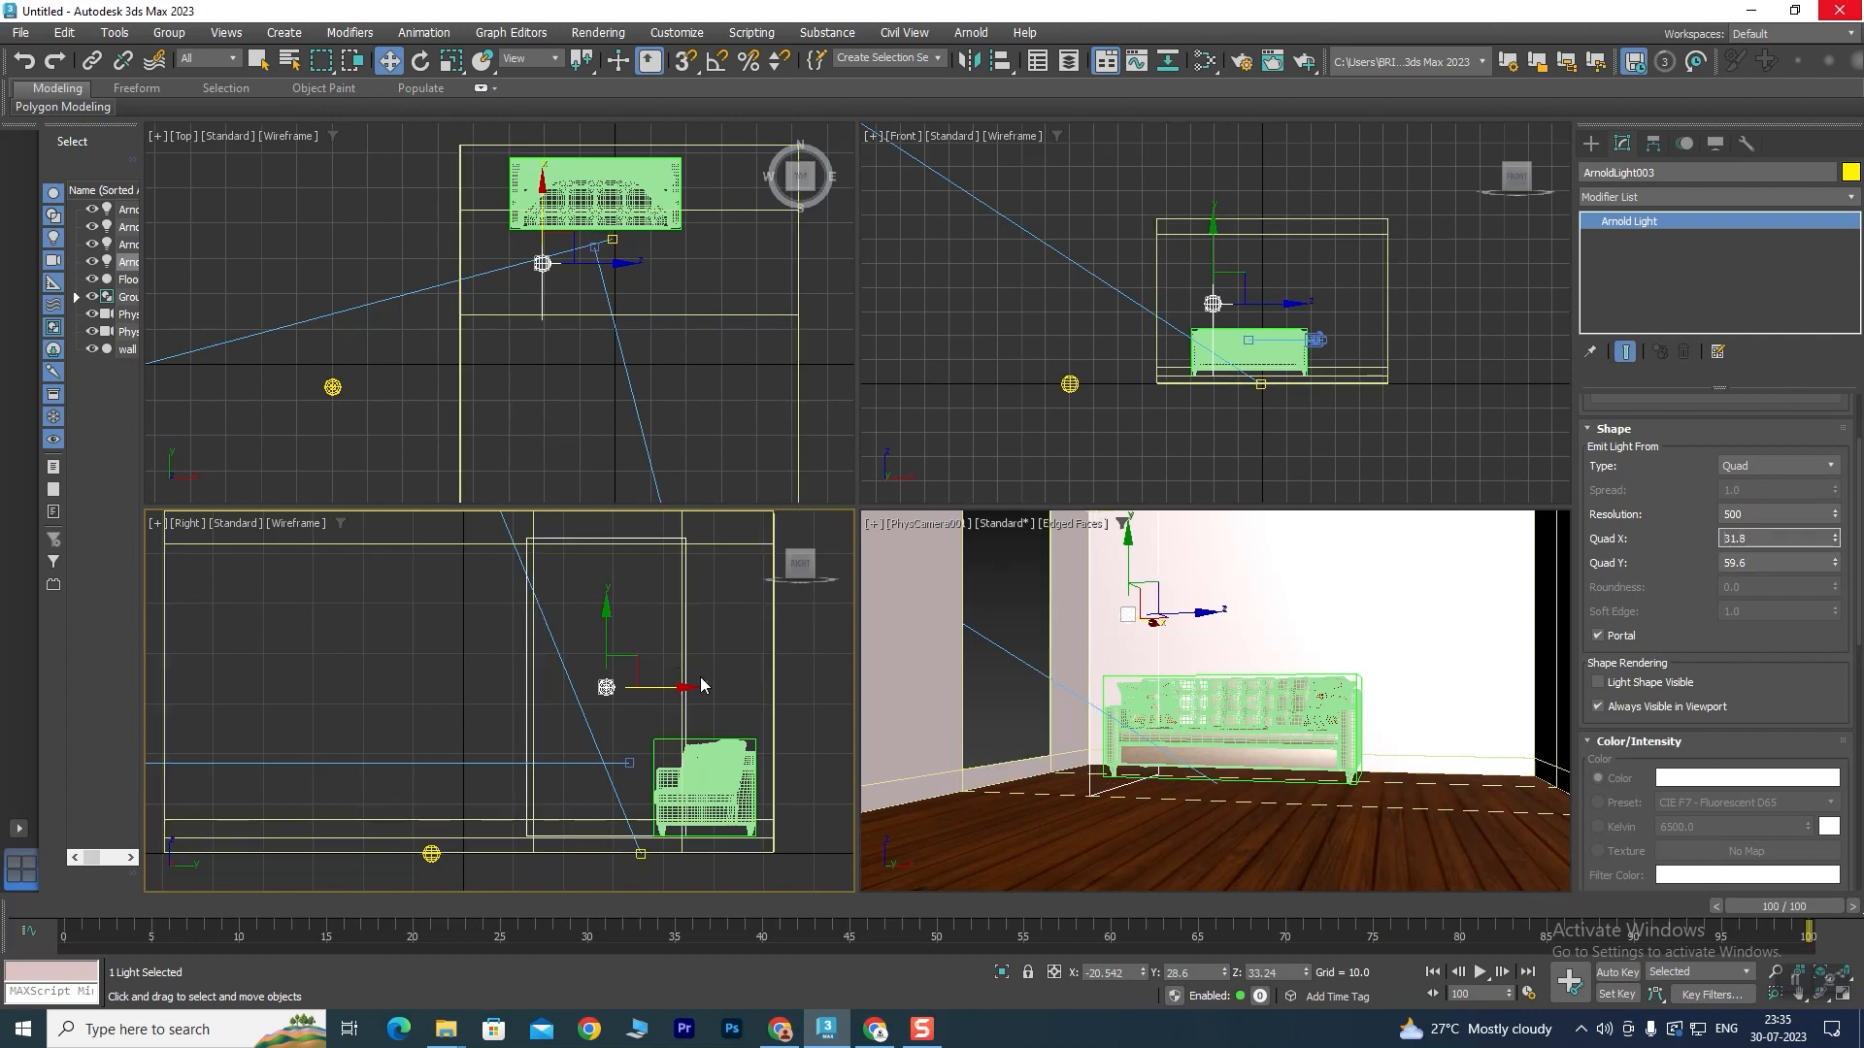
left_click_drag(680, 687, 681, 686)
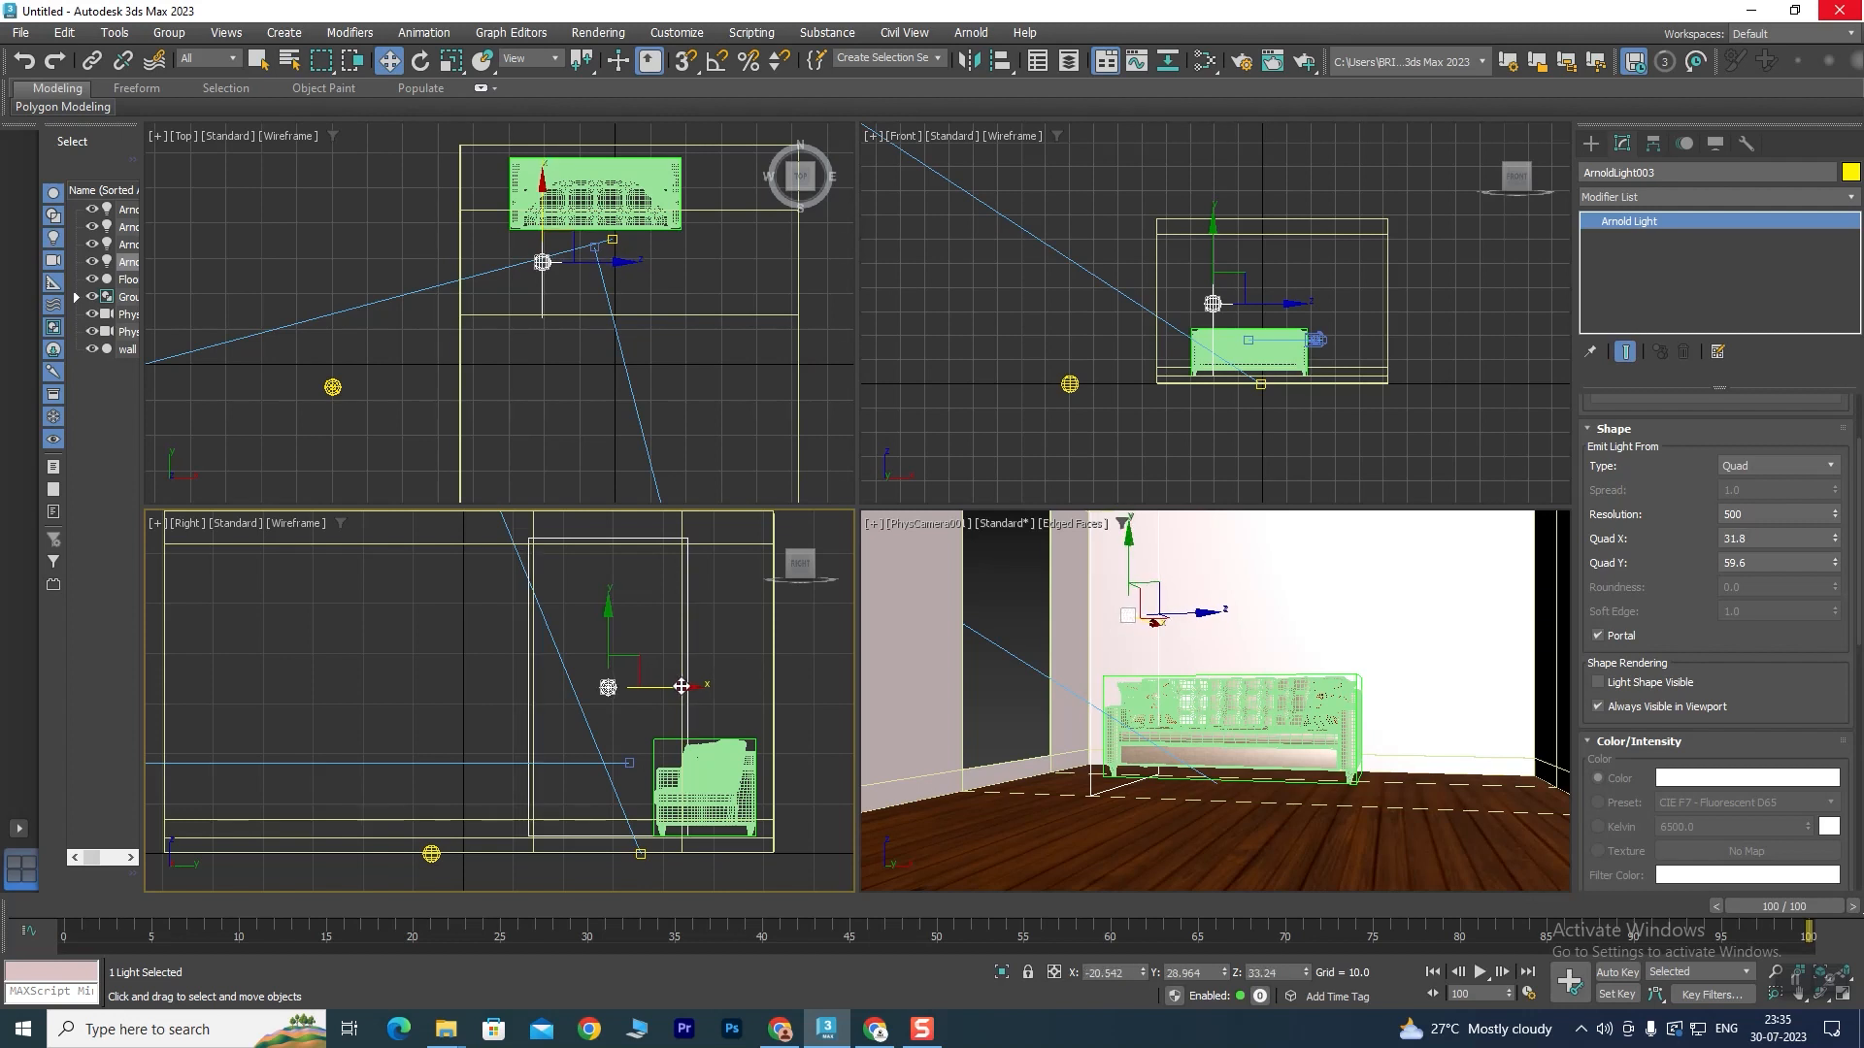
left_click_drag(607, 609, 608, 602)
Move the quad light just outside the side wall opening, to X about -46.
scroll(557, 269, "up", 3)
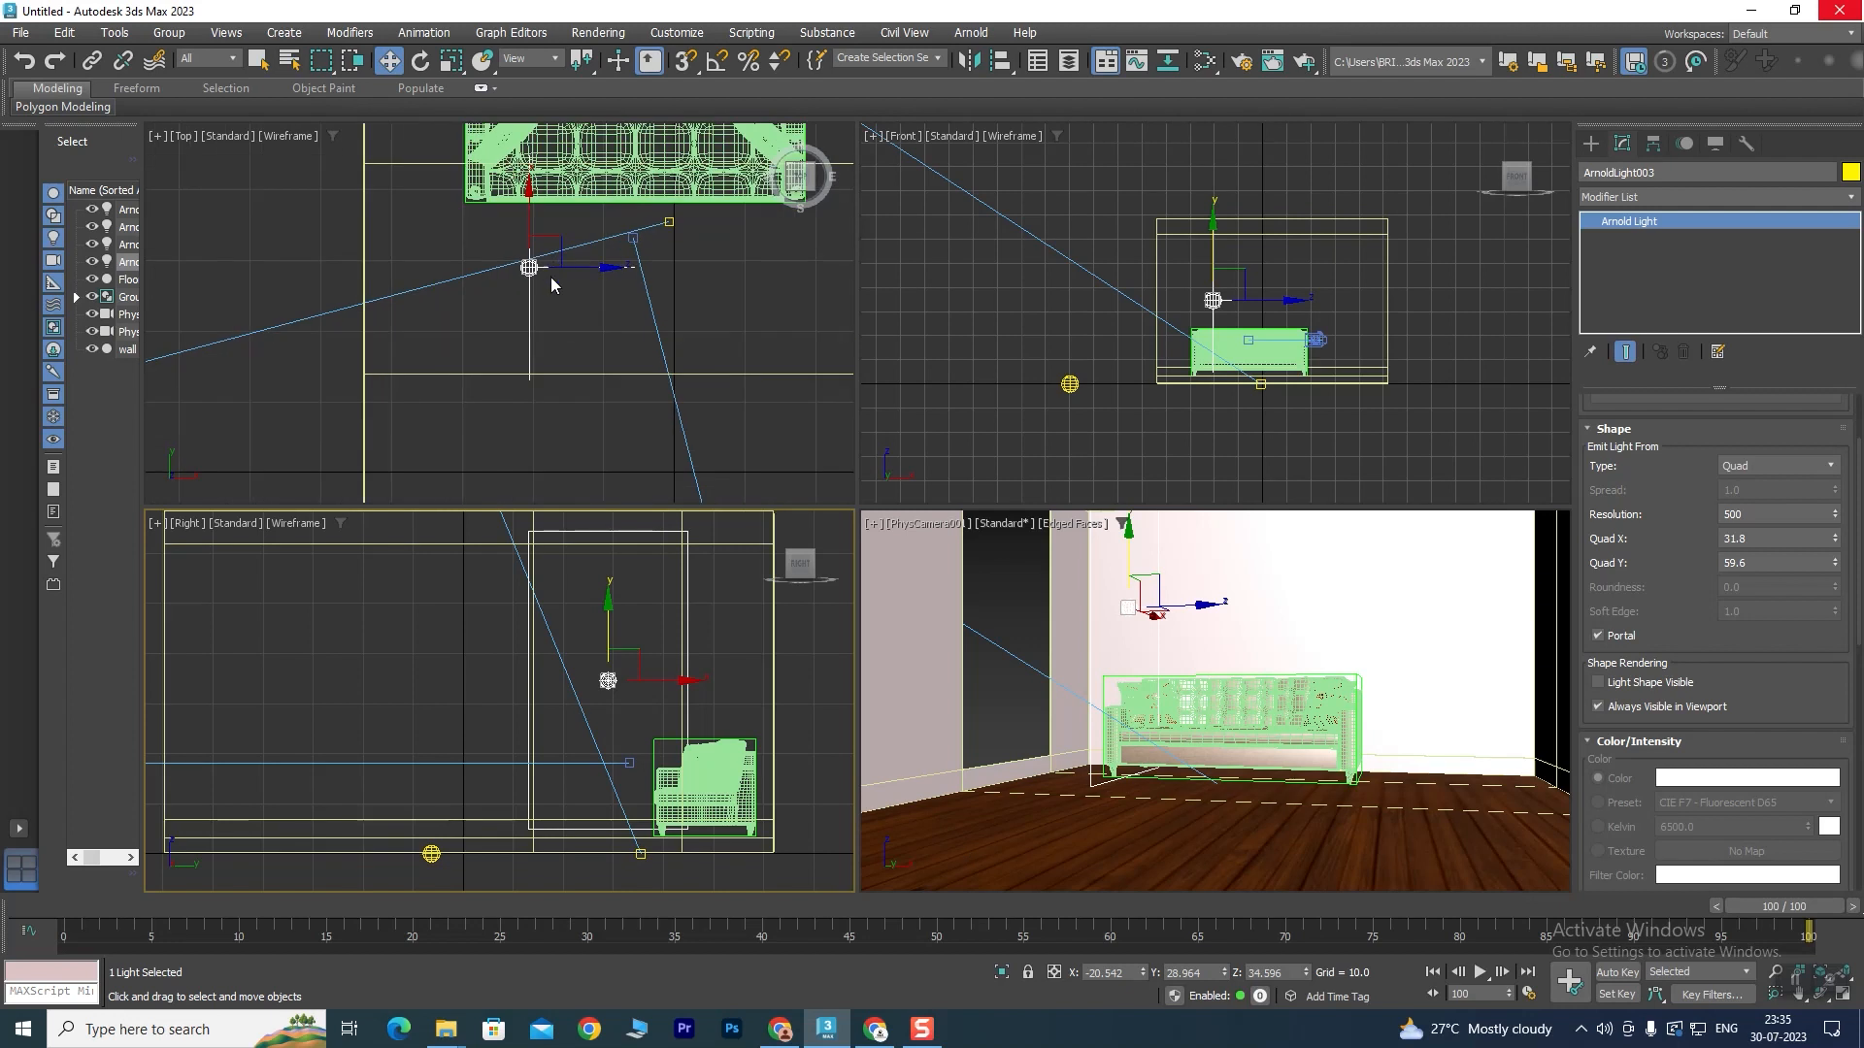
left_click_drag(613, 268, 432, 265)
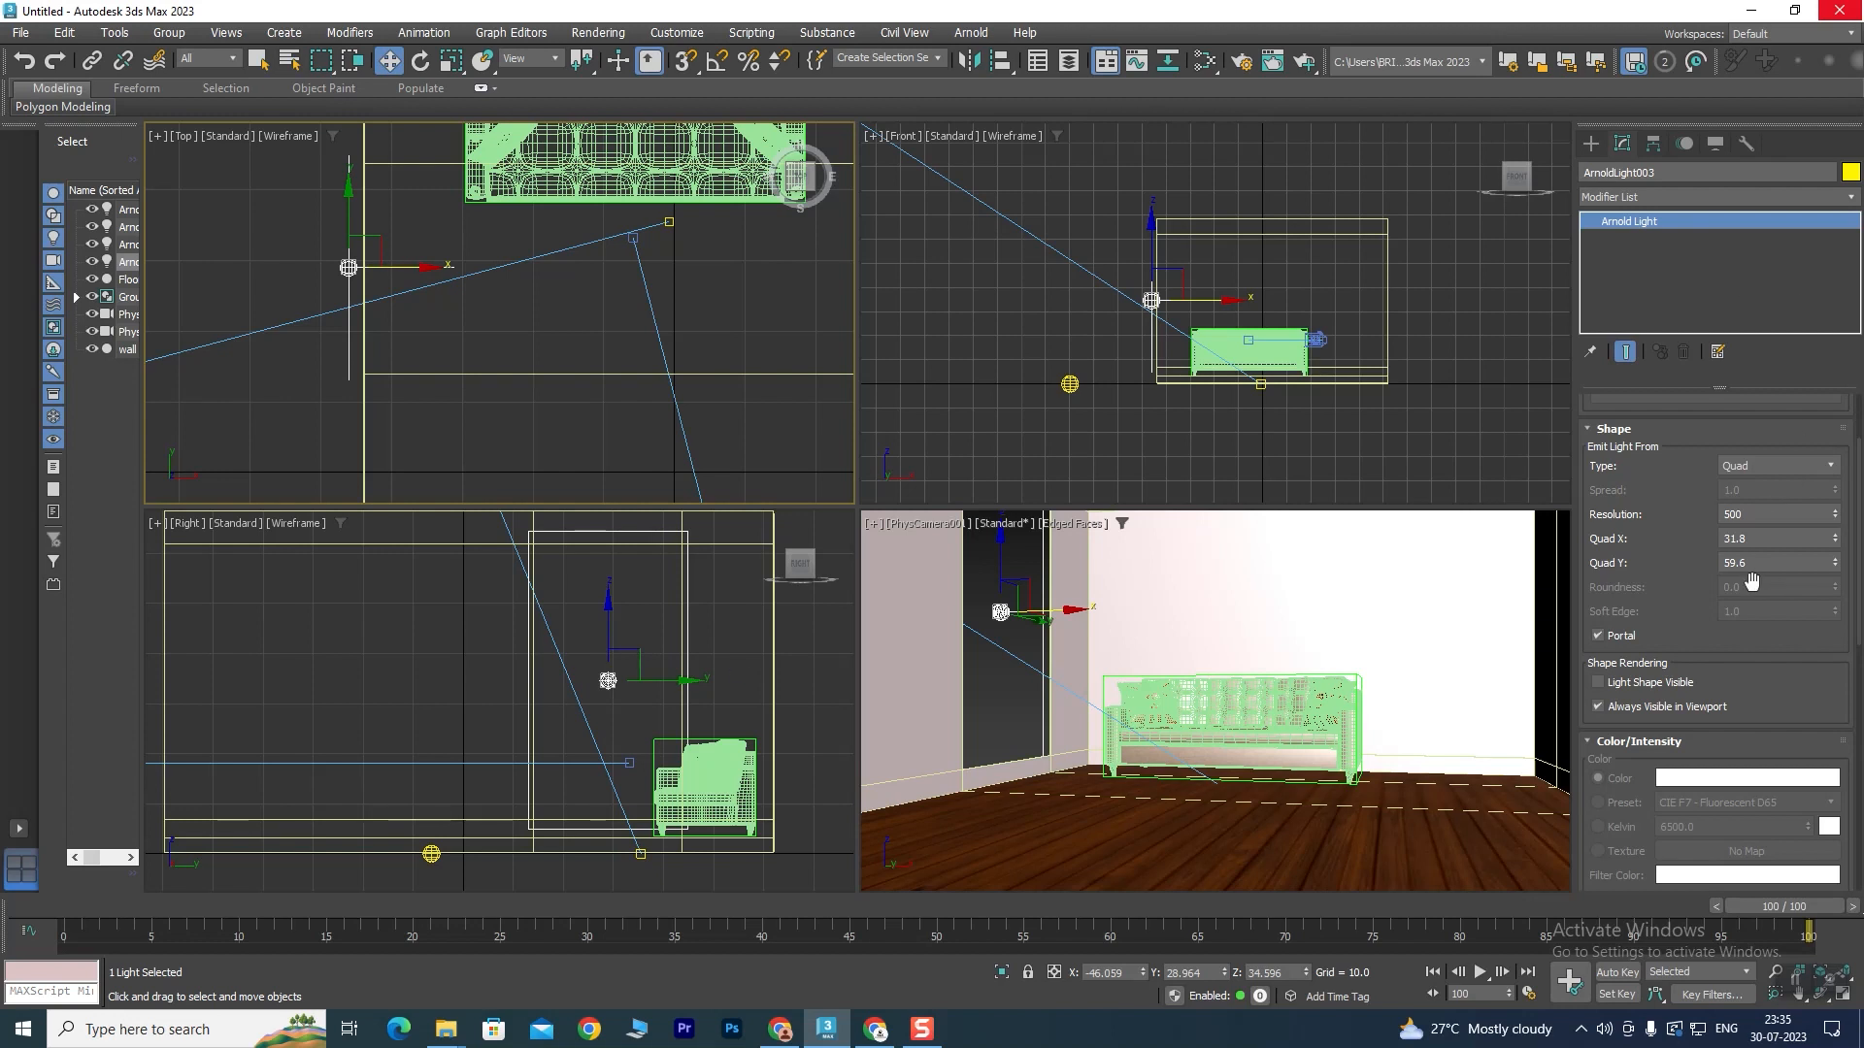
left_click_drag(1689, 590, 1822, 658)
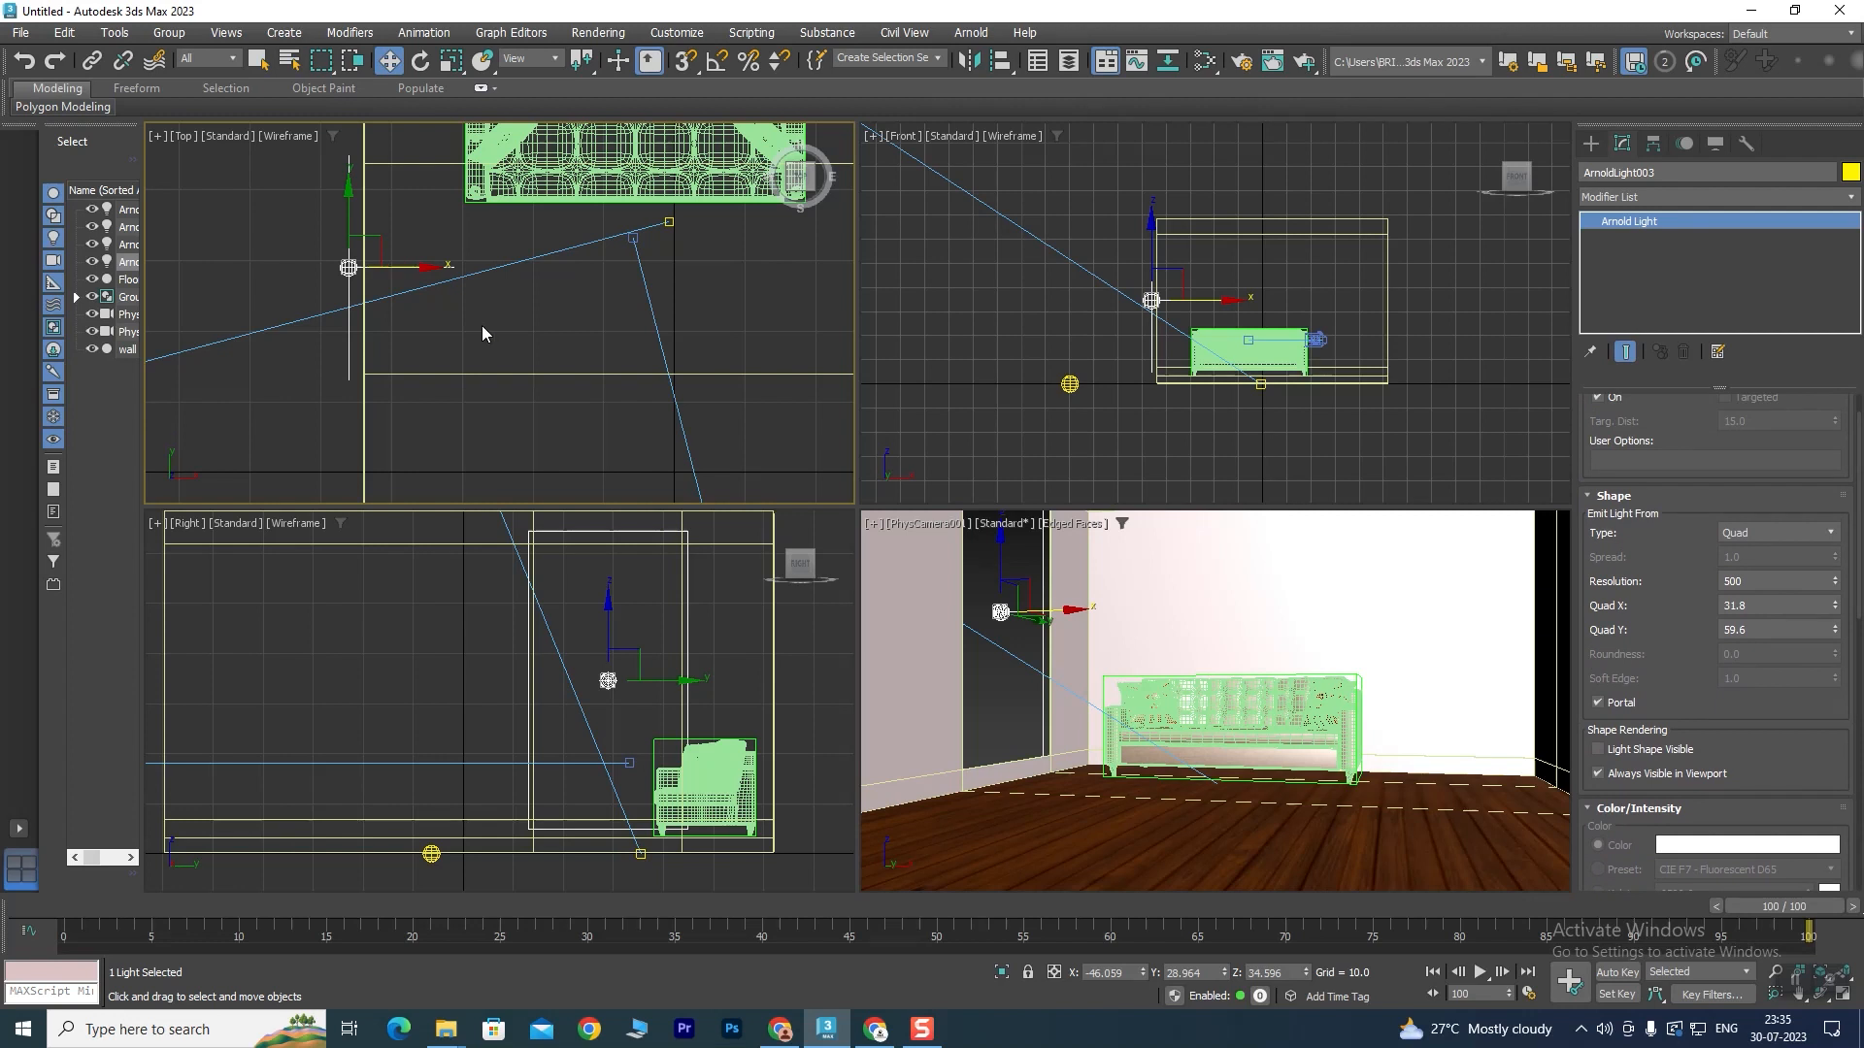
Review the skydome light's shape, intensity, sampling and contribution settings, and compare them with the quad portal light's parameters.
scroll(327, 360, "down", 4)
middle_click_drag(324, 370, 492, 312)
left_click(449, 317)
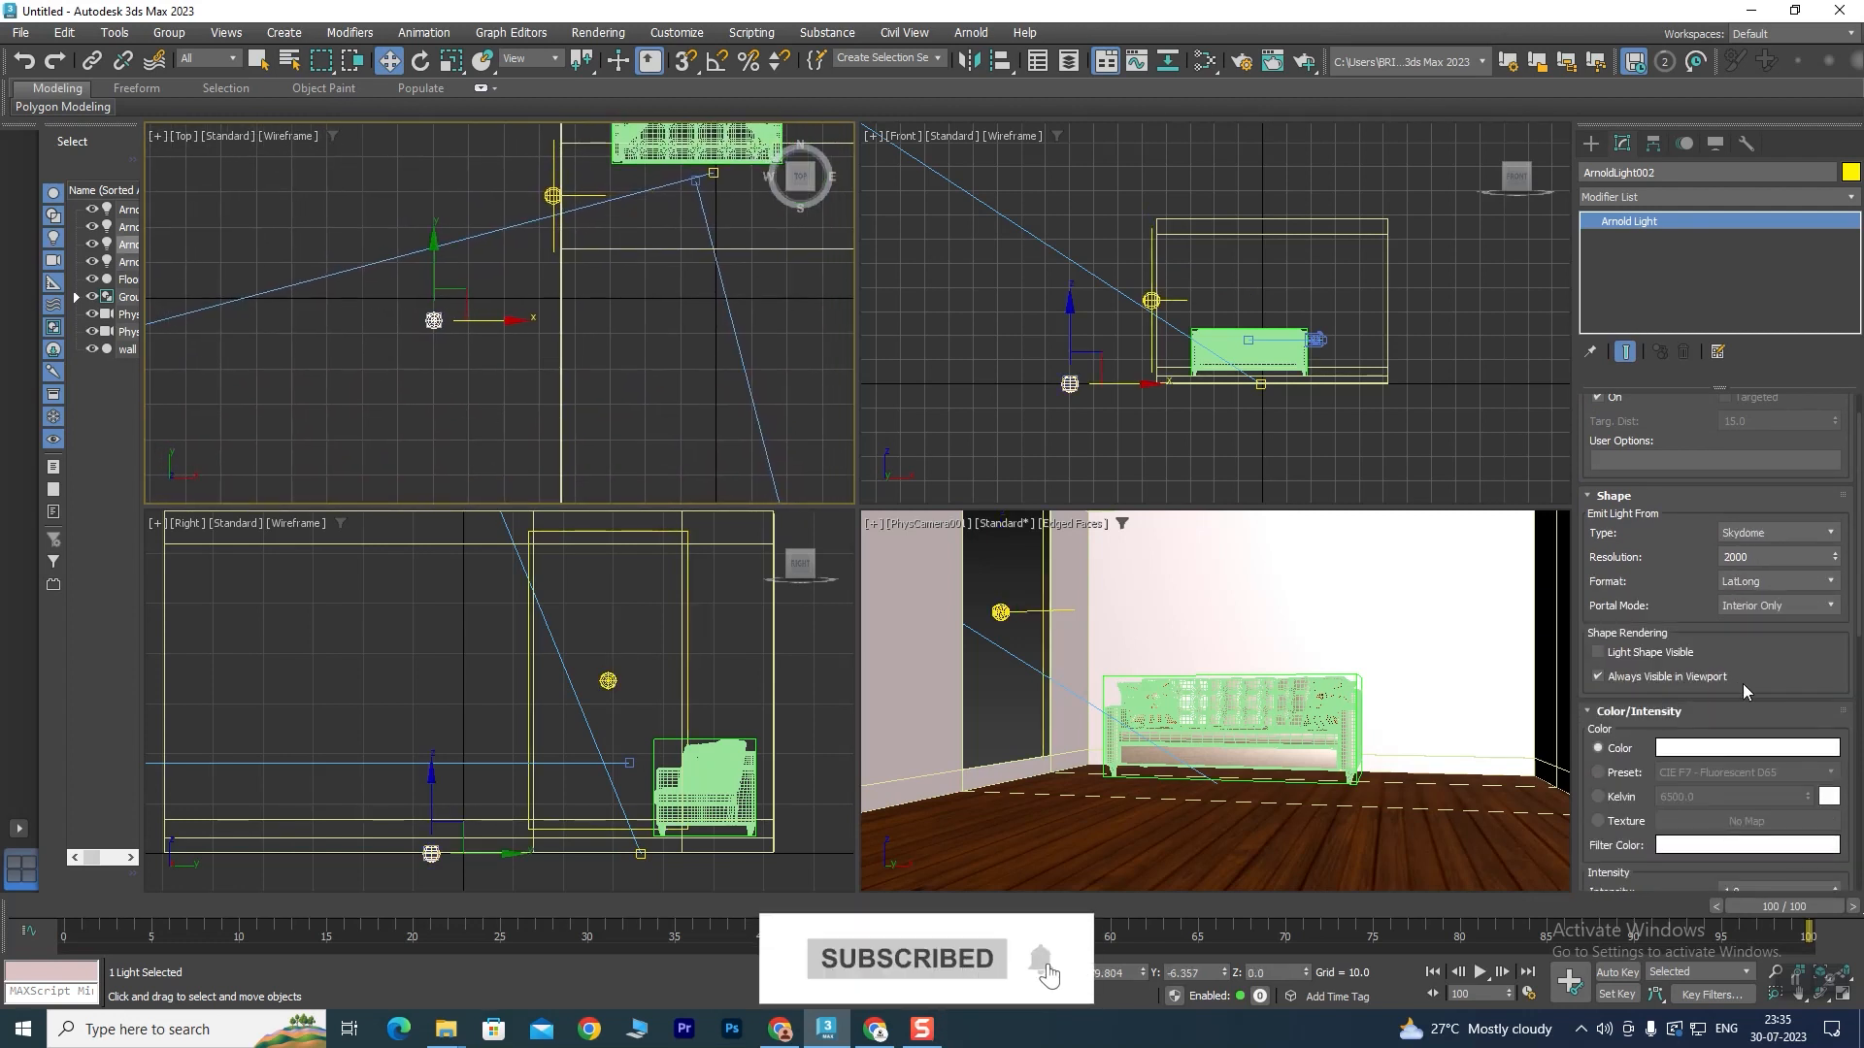
scroll(1743, 683, "down", 3)
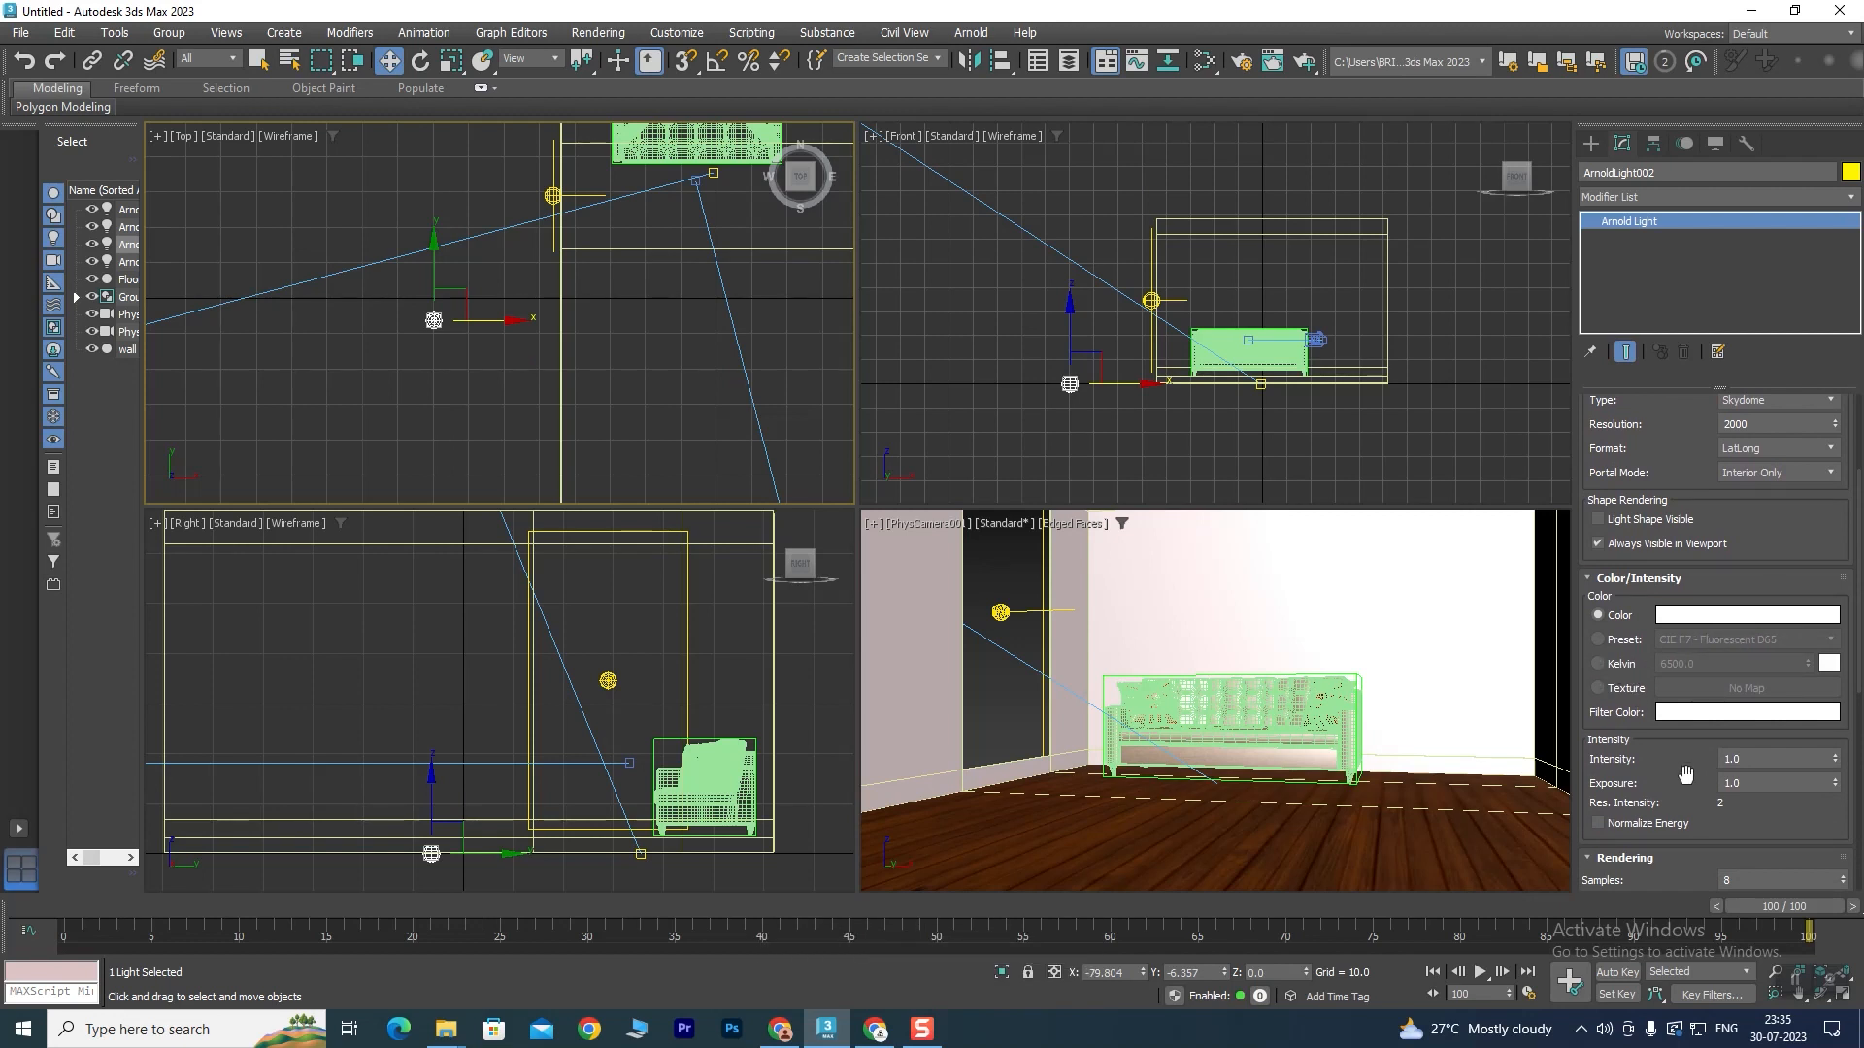
left_click_drag(1664, 440, 1658, 716)
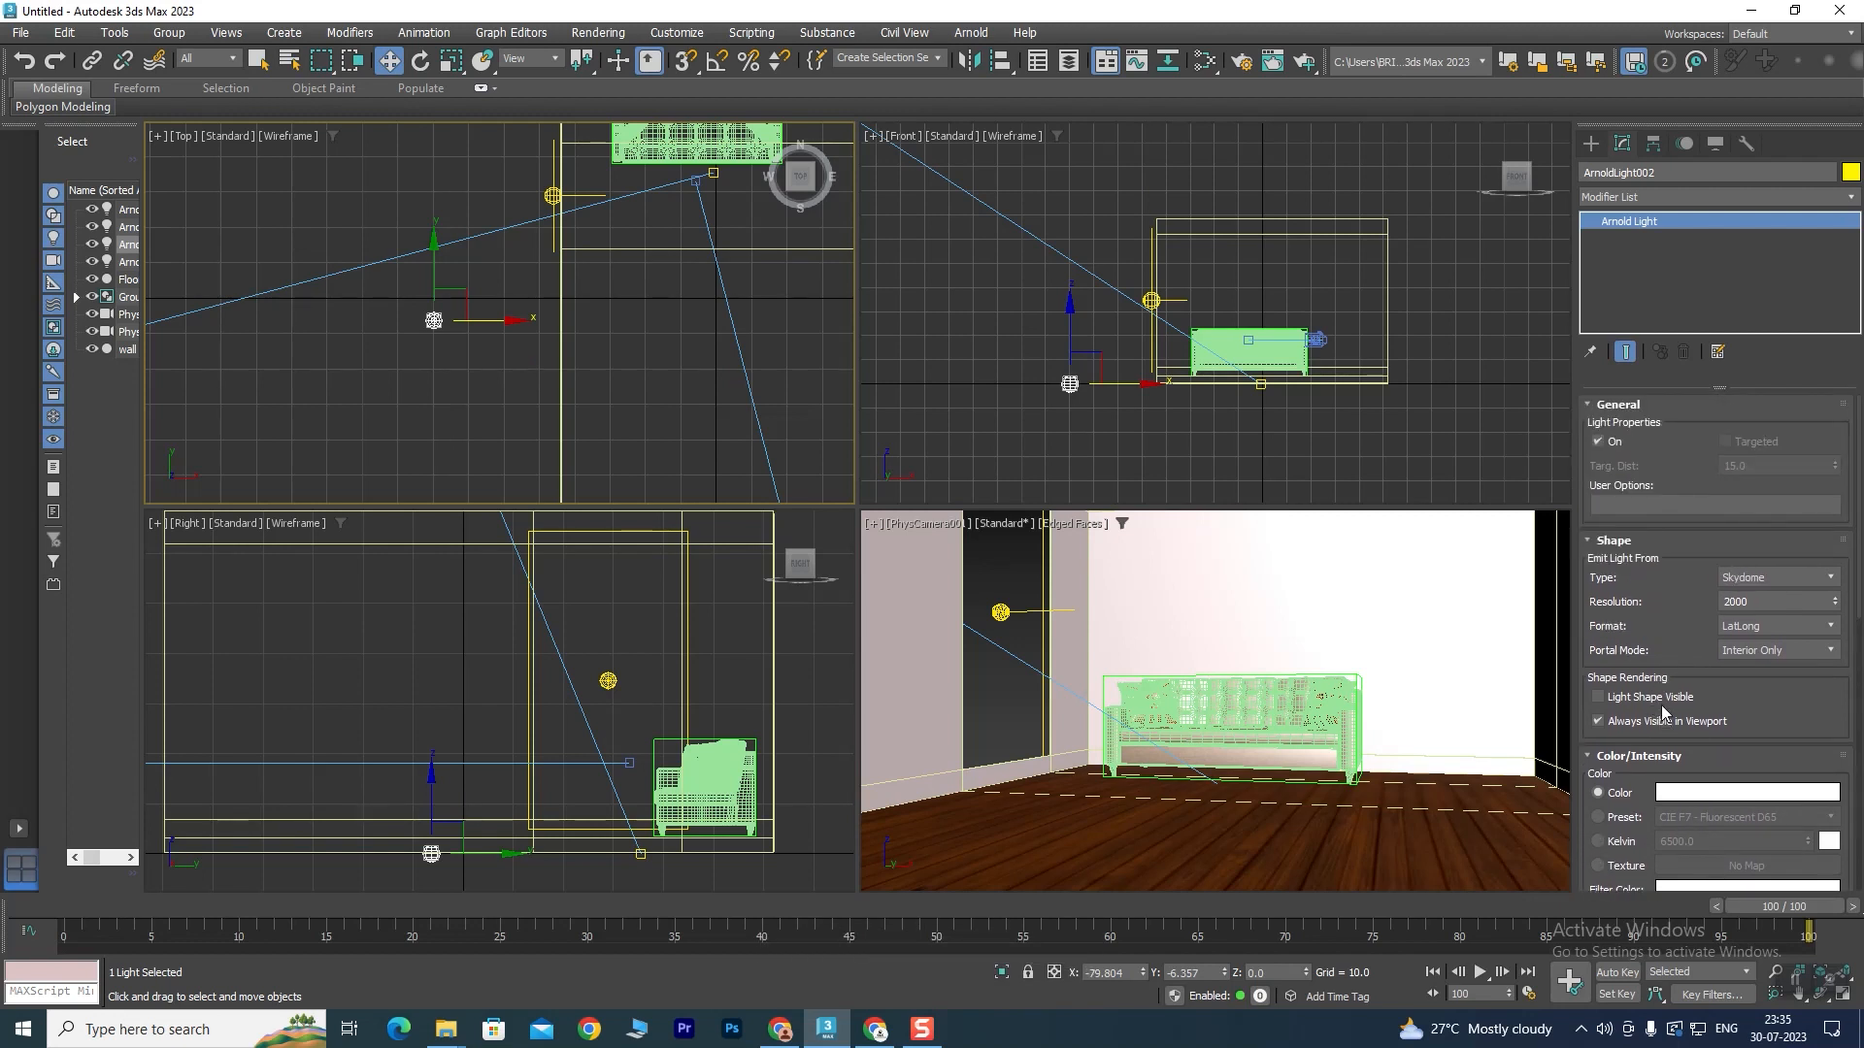
left_click_drag(1672, 649, 1687, 526)
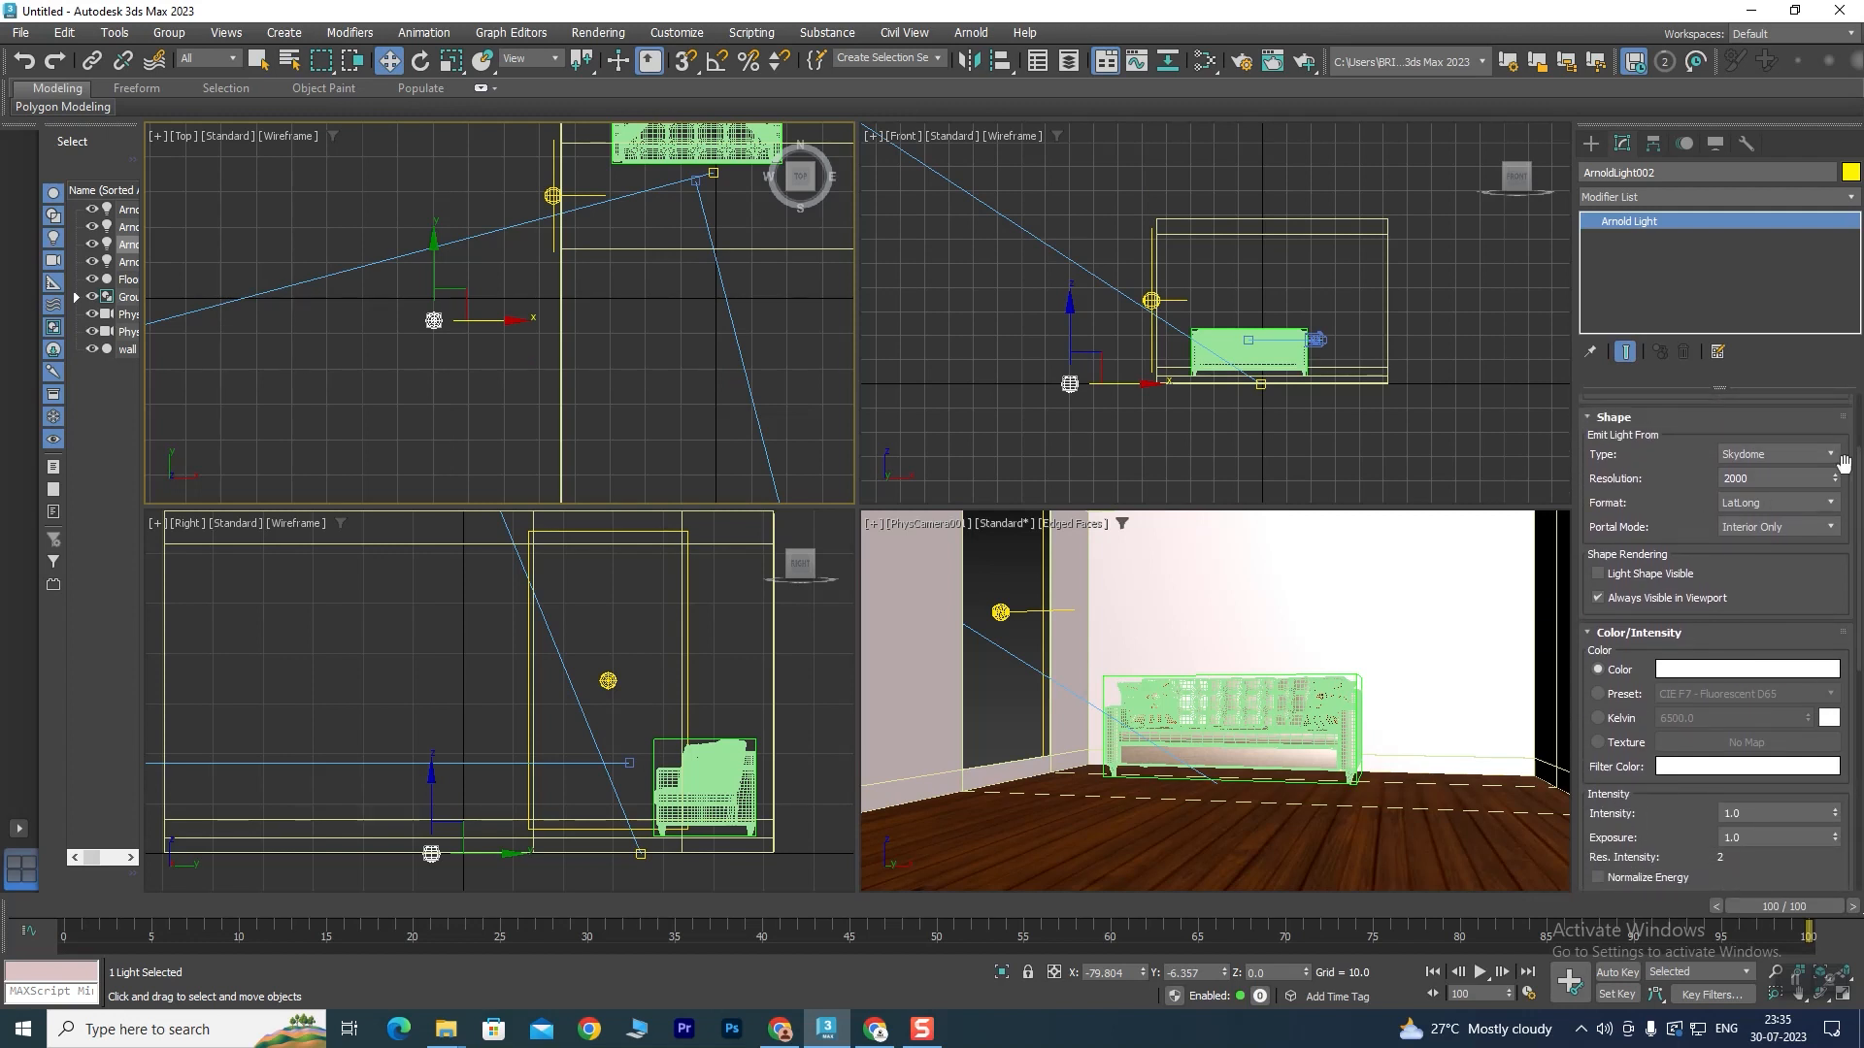
left_click(1821, 454)
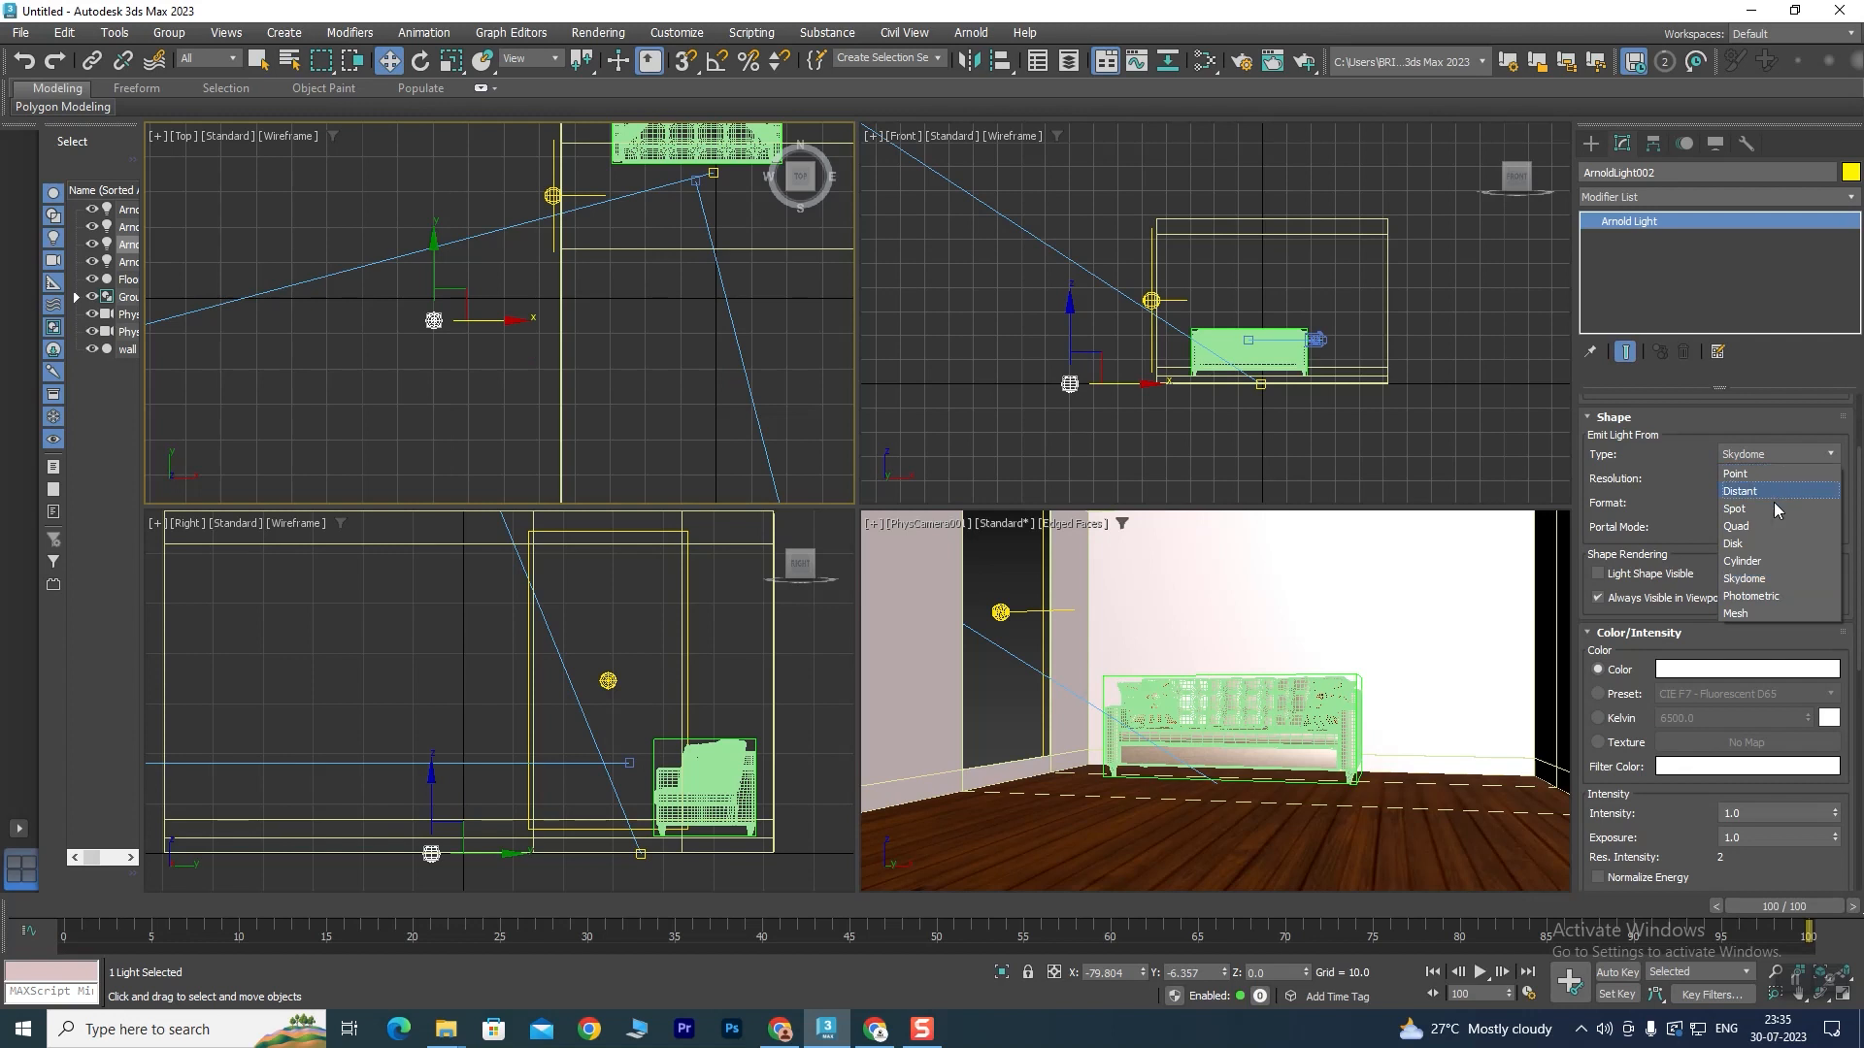
left_click(1712, 537)
left_click_drag(1680, 528, 1690, 419)
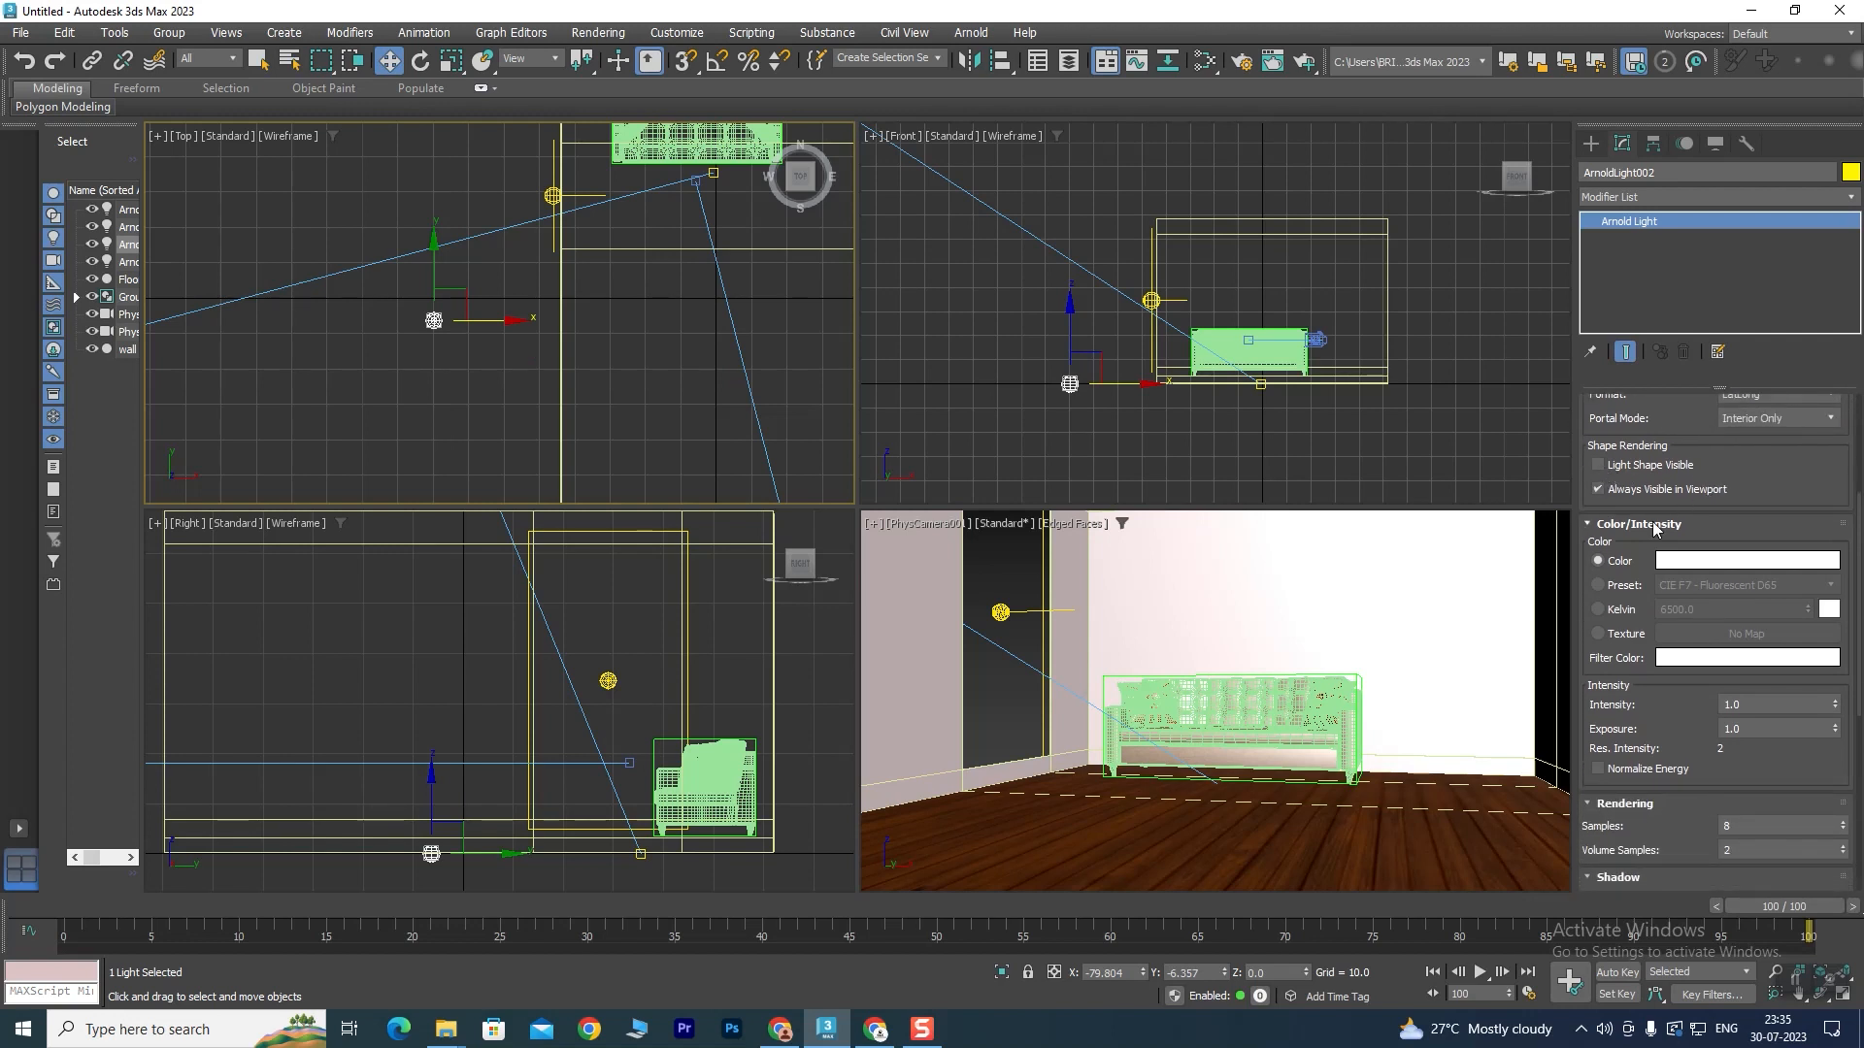
left_click_drag(1665, 705, 1718, 103)
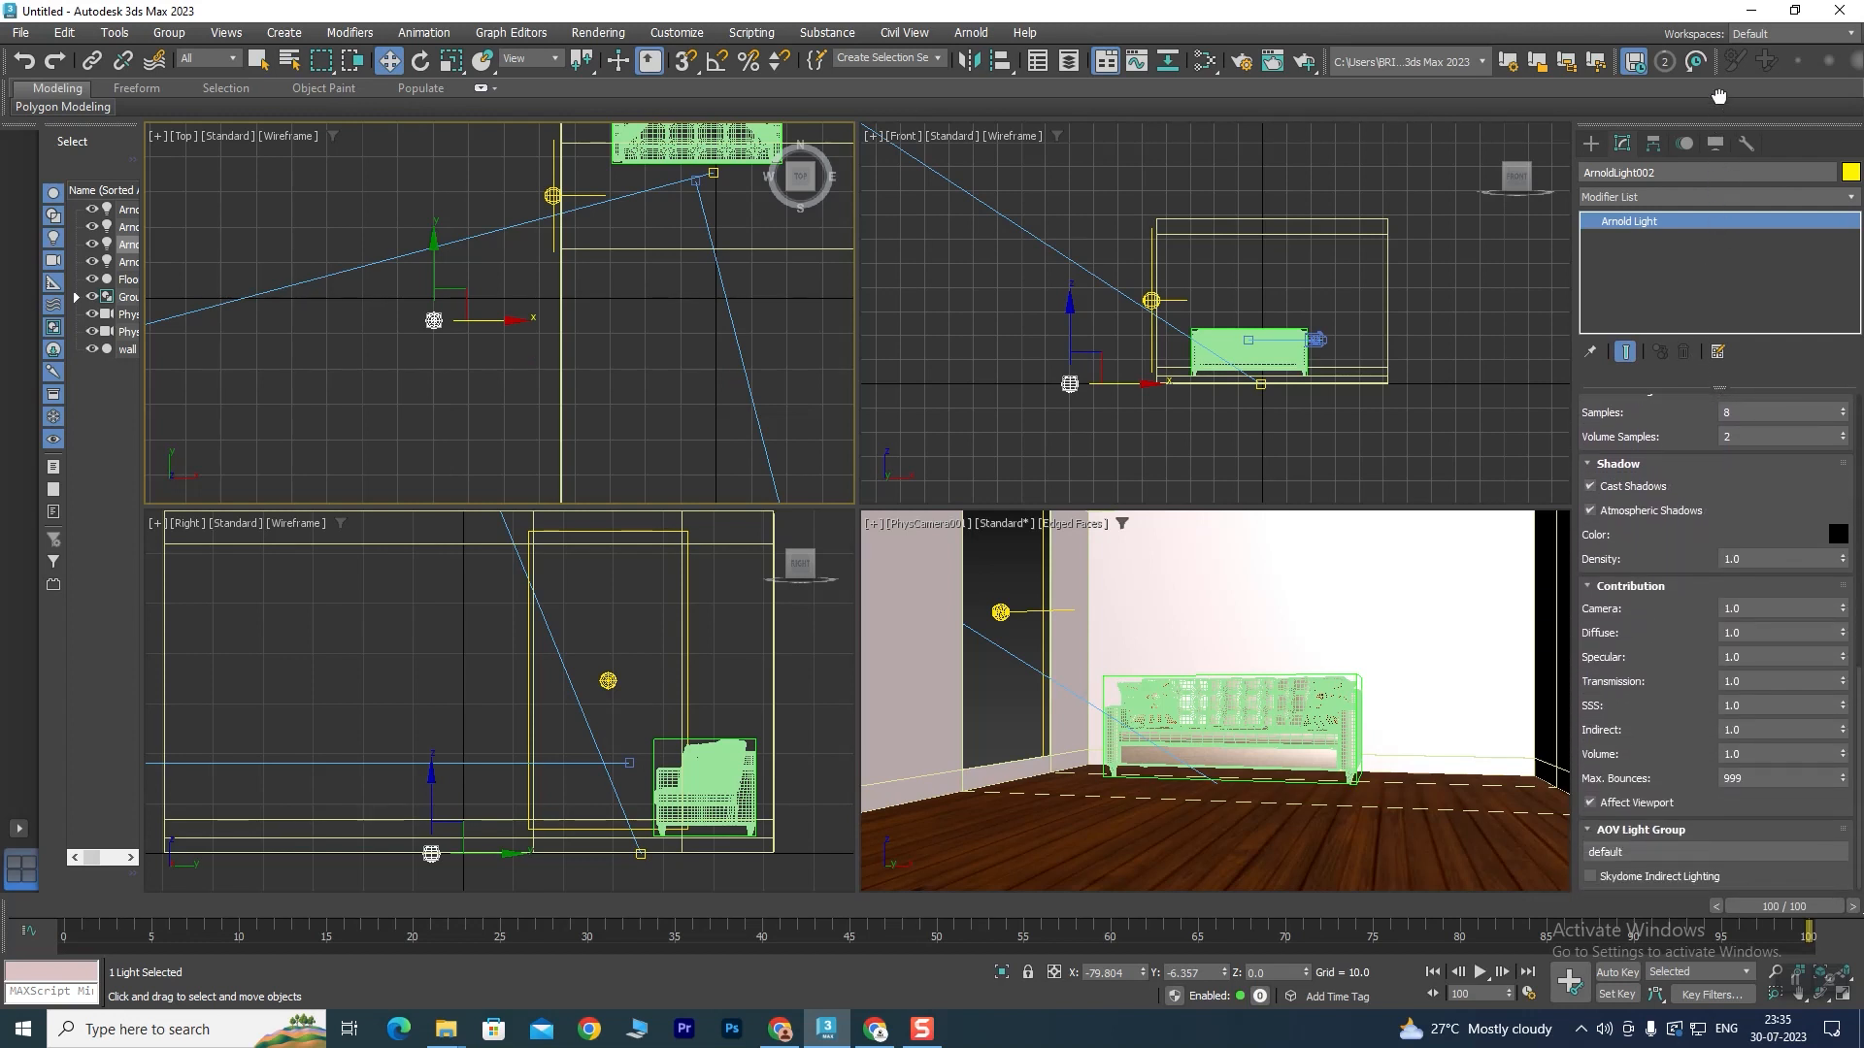
left_click_drag(1689, 529, 1710, 922)
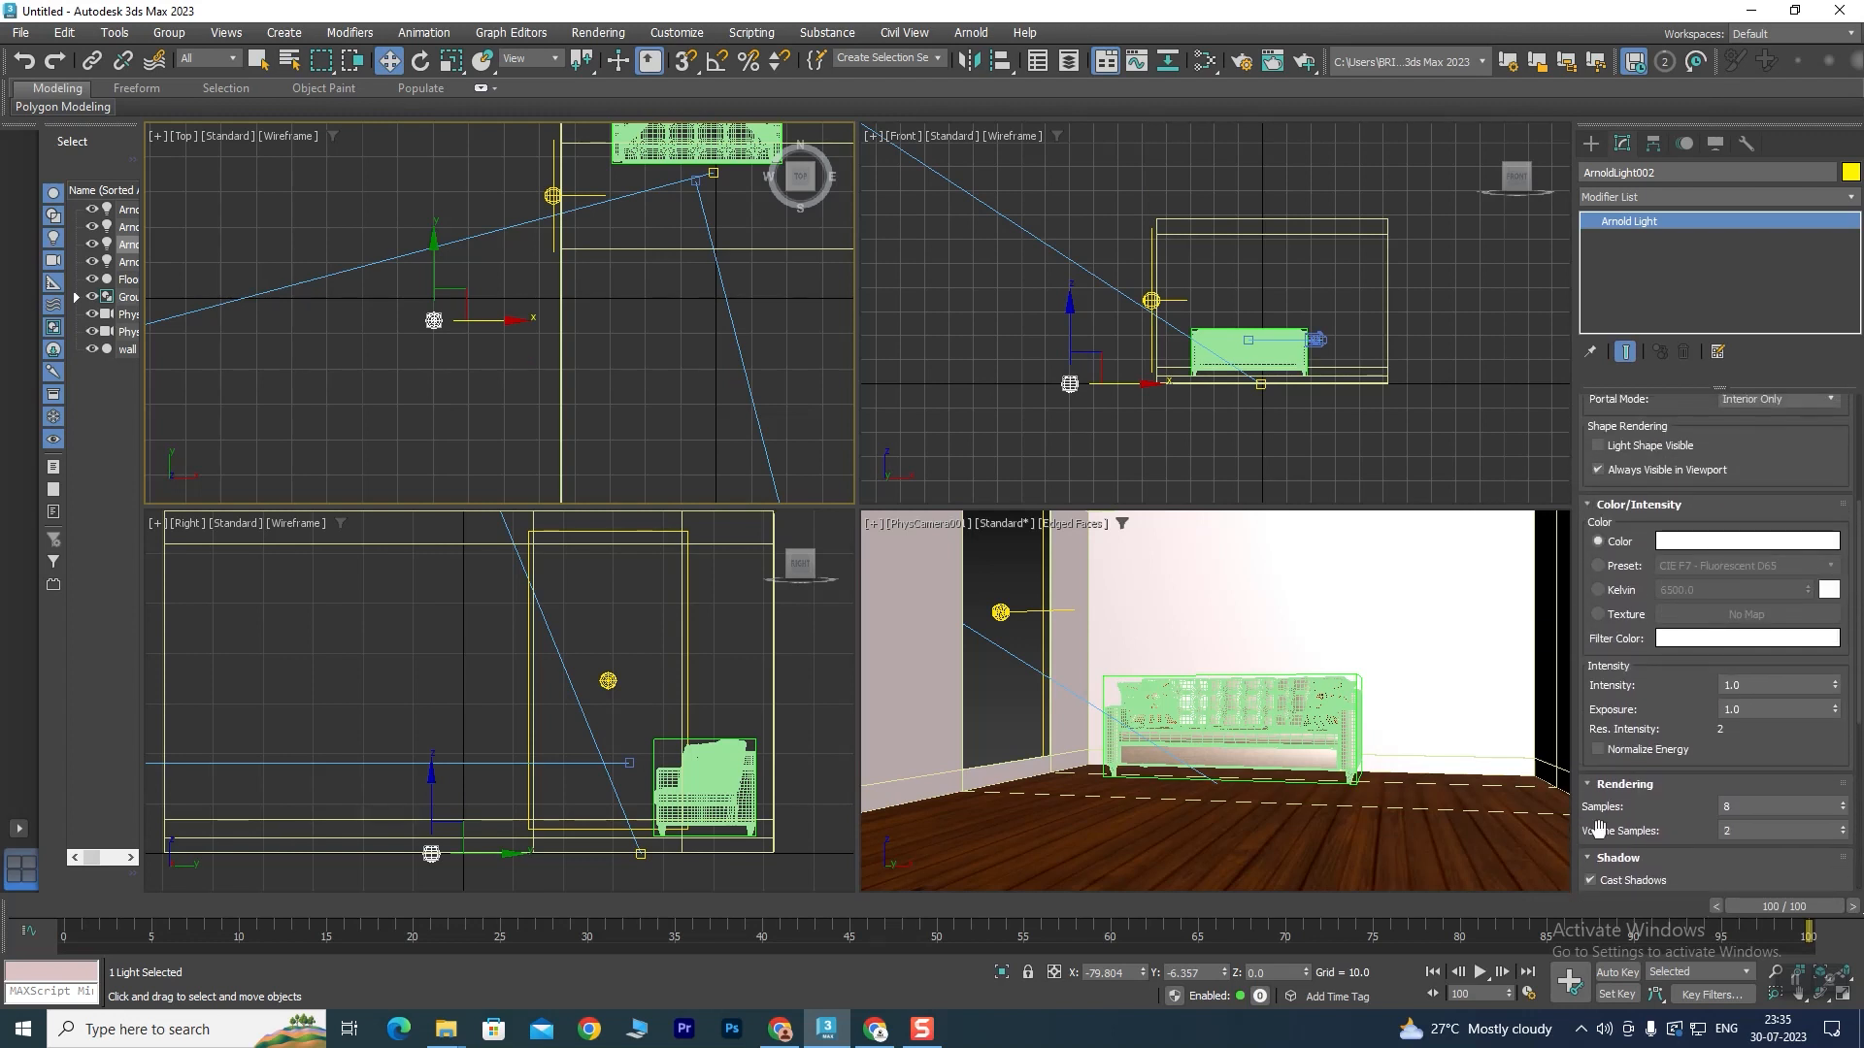
left_click(552, 195)
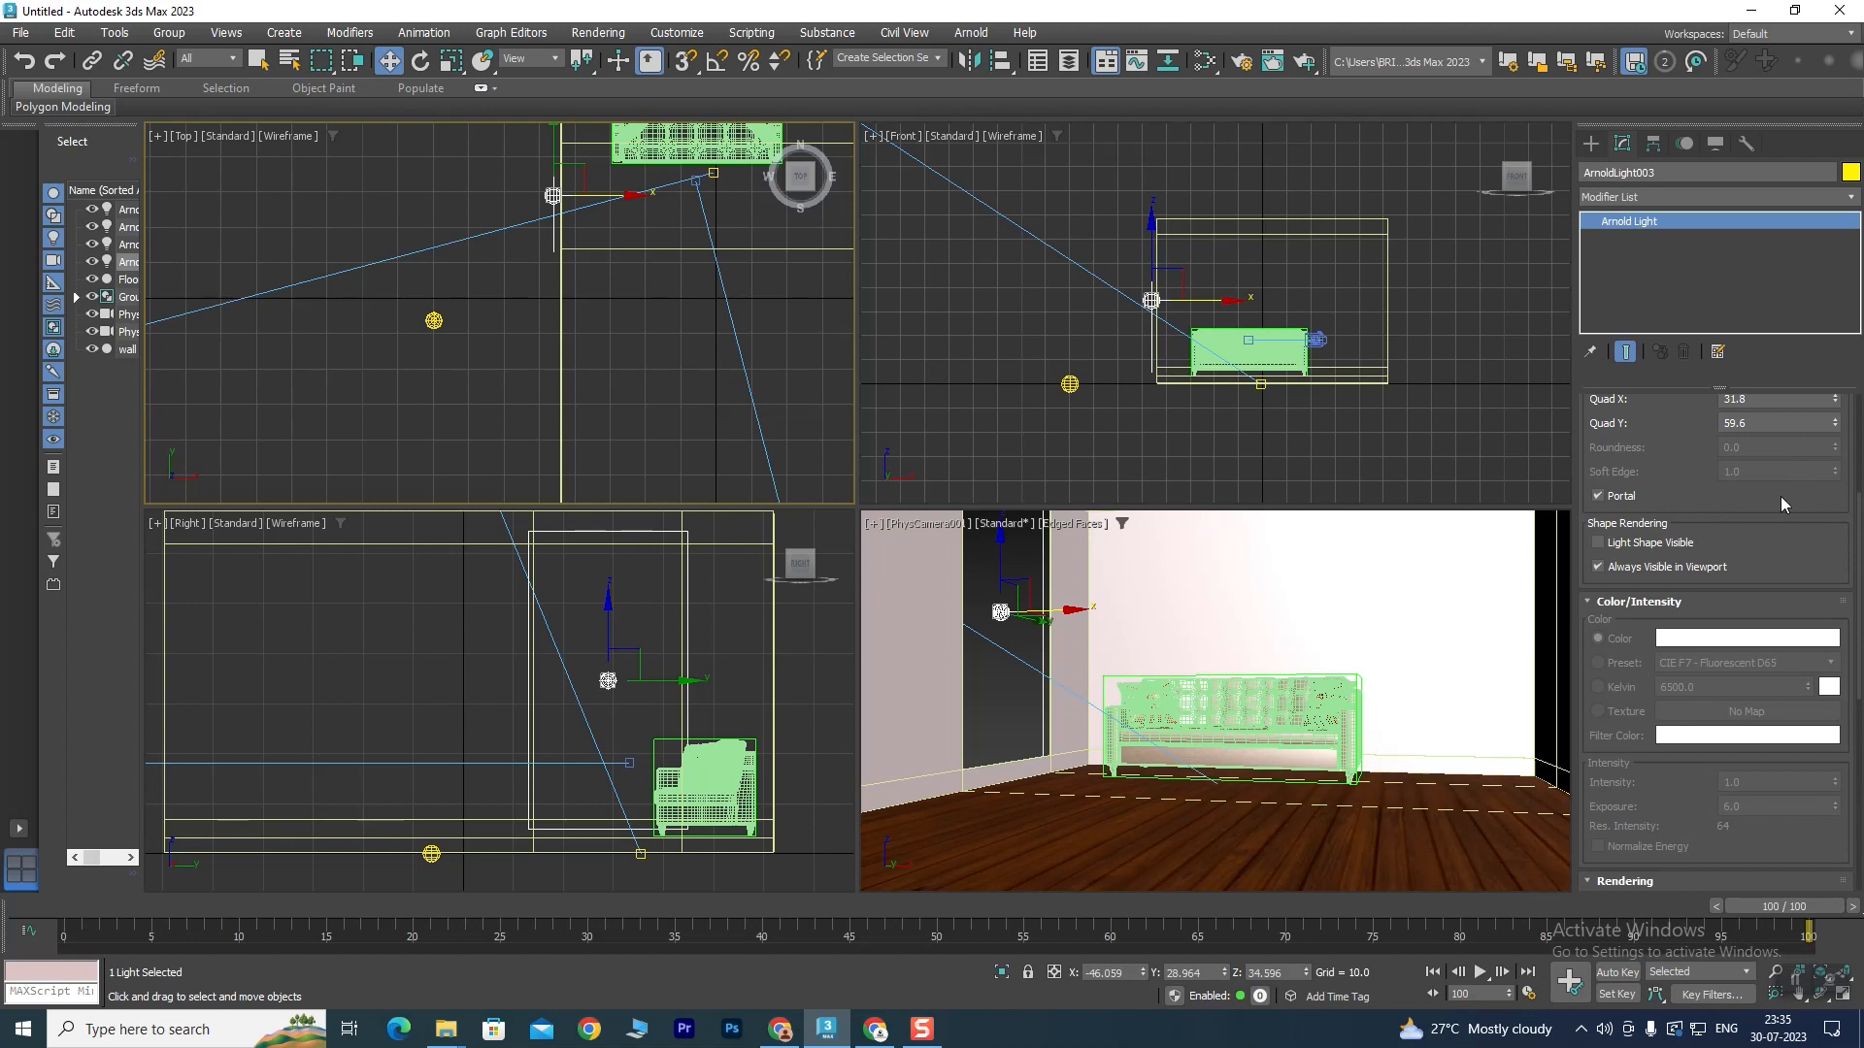
left_click_drag(1768, 525, 1797, 360)
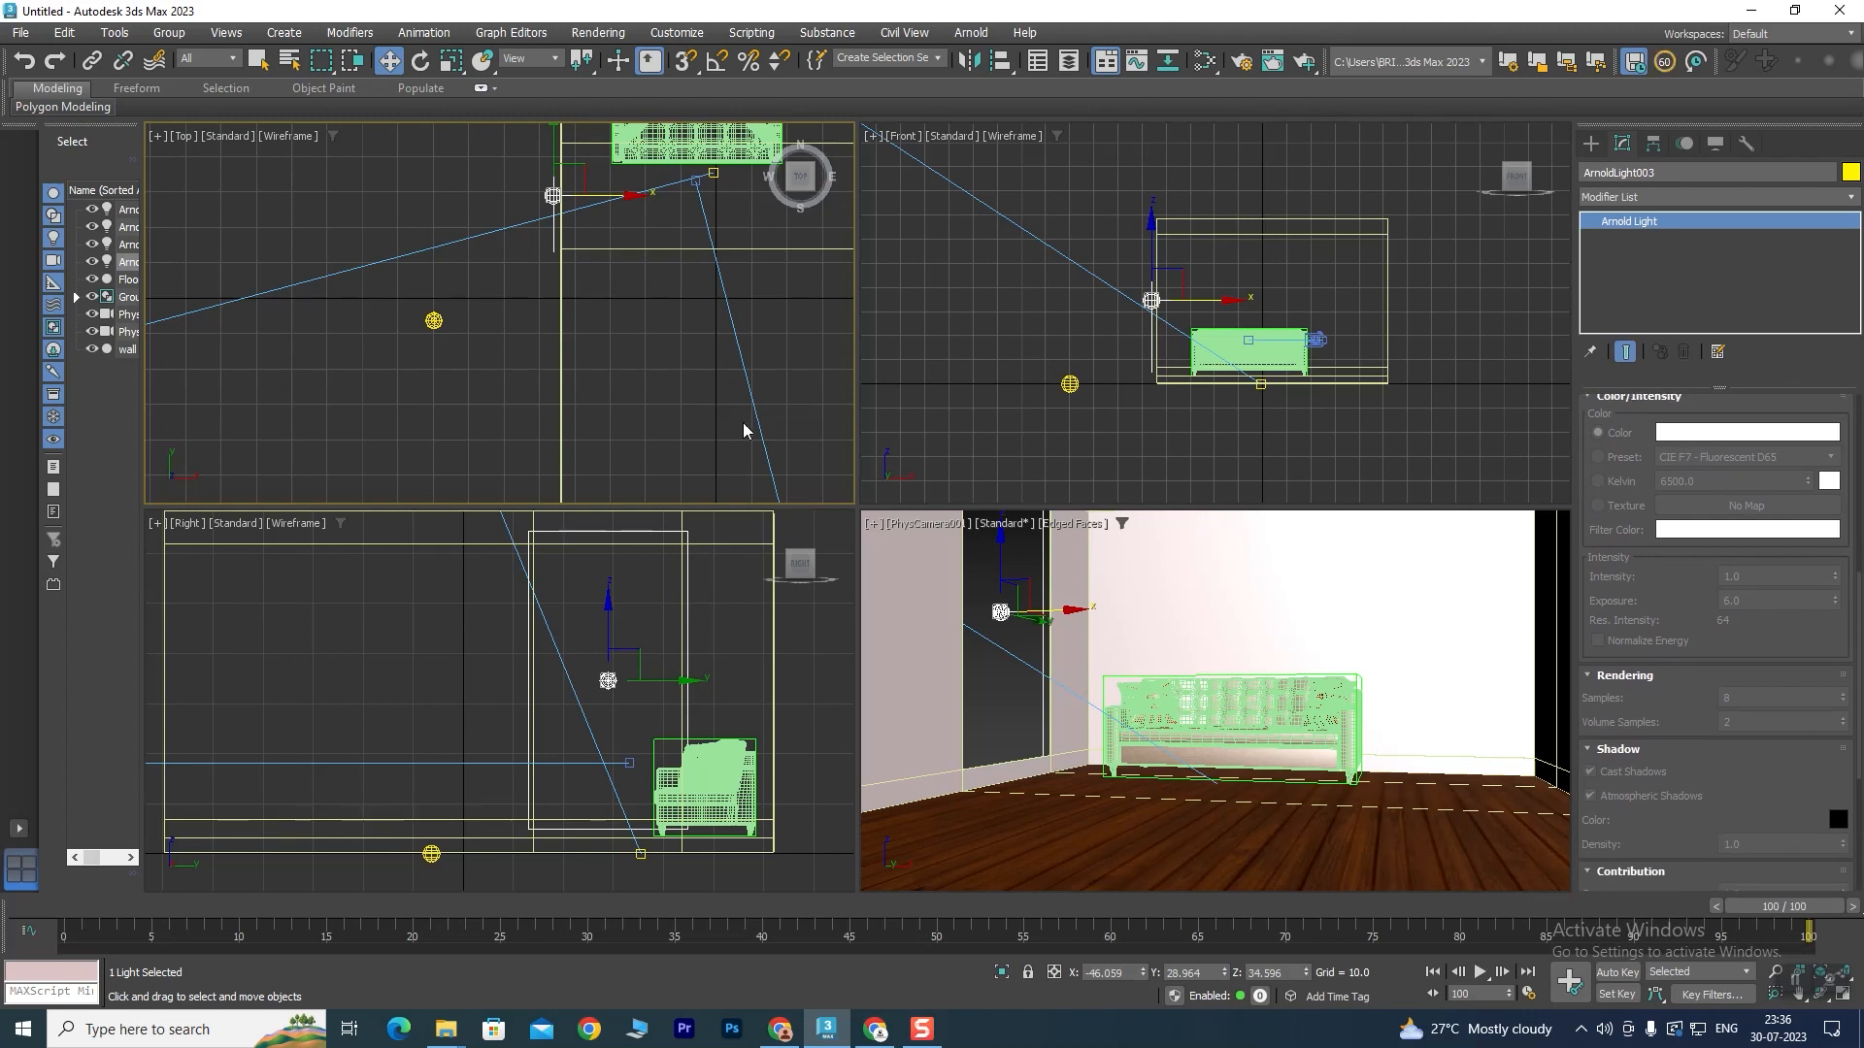
Preview the camera view in ActiveShade and examine the lighting and noise on the sofa, walls and floor.
left_click(1181, 585)
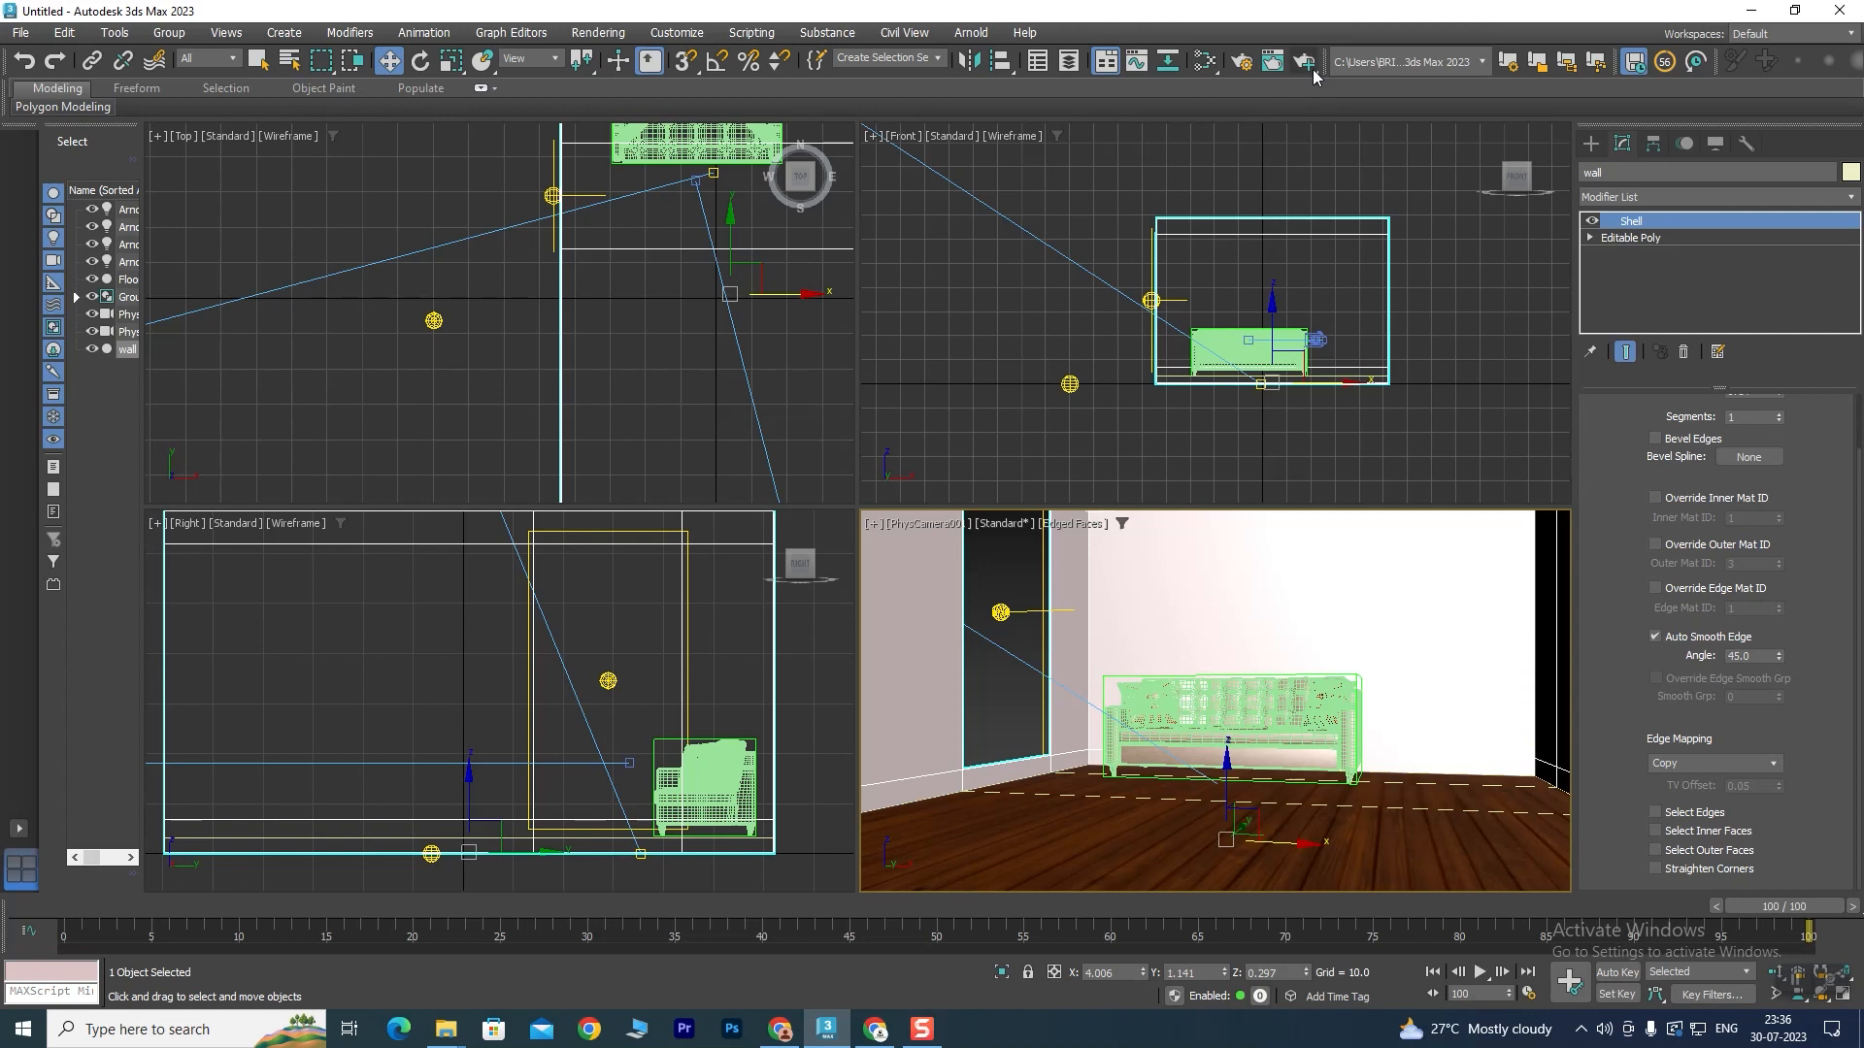
left_click_drag(1308, 67, 1306, 143)
scroll(714, 377, "down", 1)
scroll(710, 376, "down", 1)
scroll(677, 401, "up", 2)
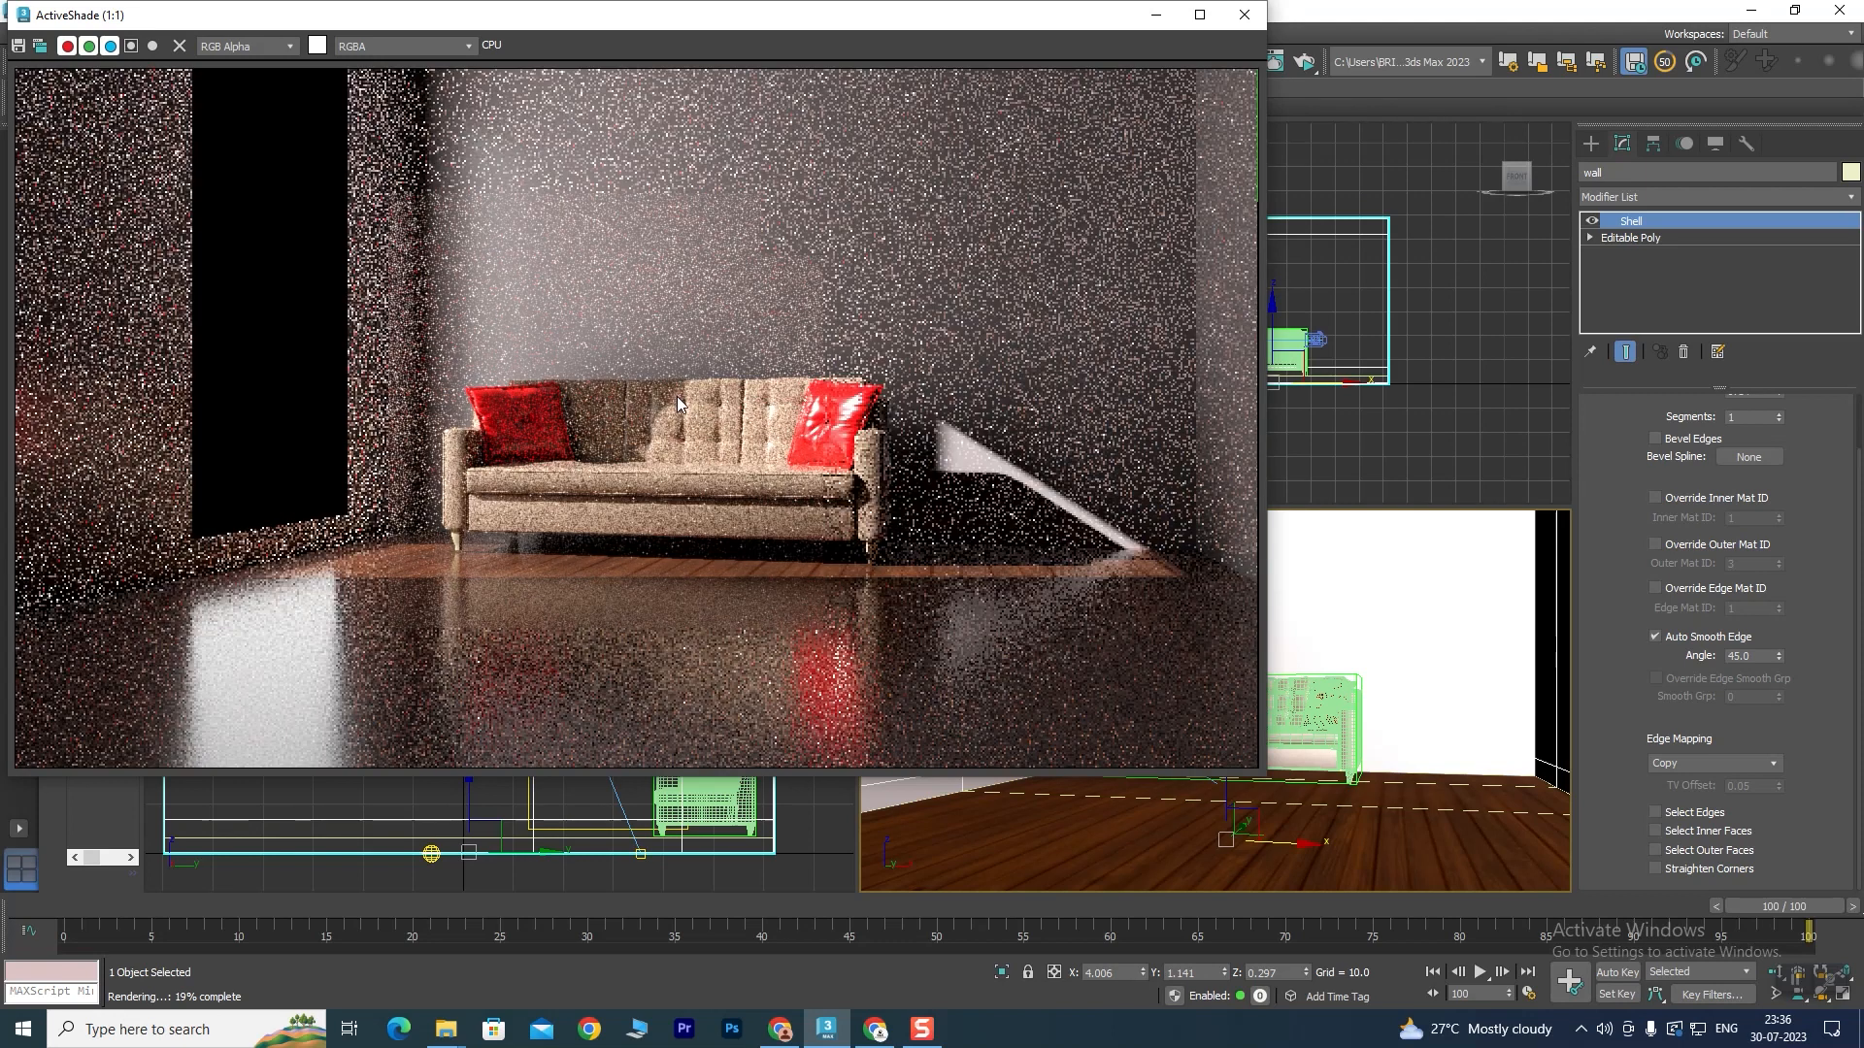
scroll(678, 405, "down", 1)
scroll(704, 403, "up", 1)
scroll(738, 396, "down", 1)
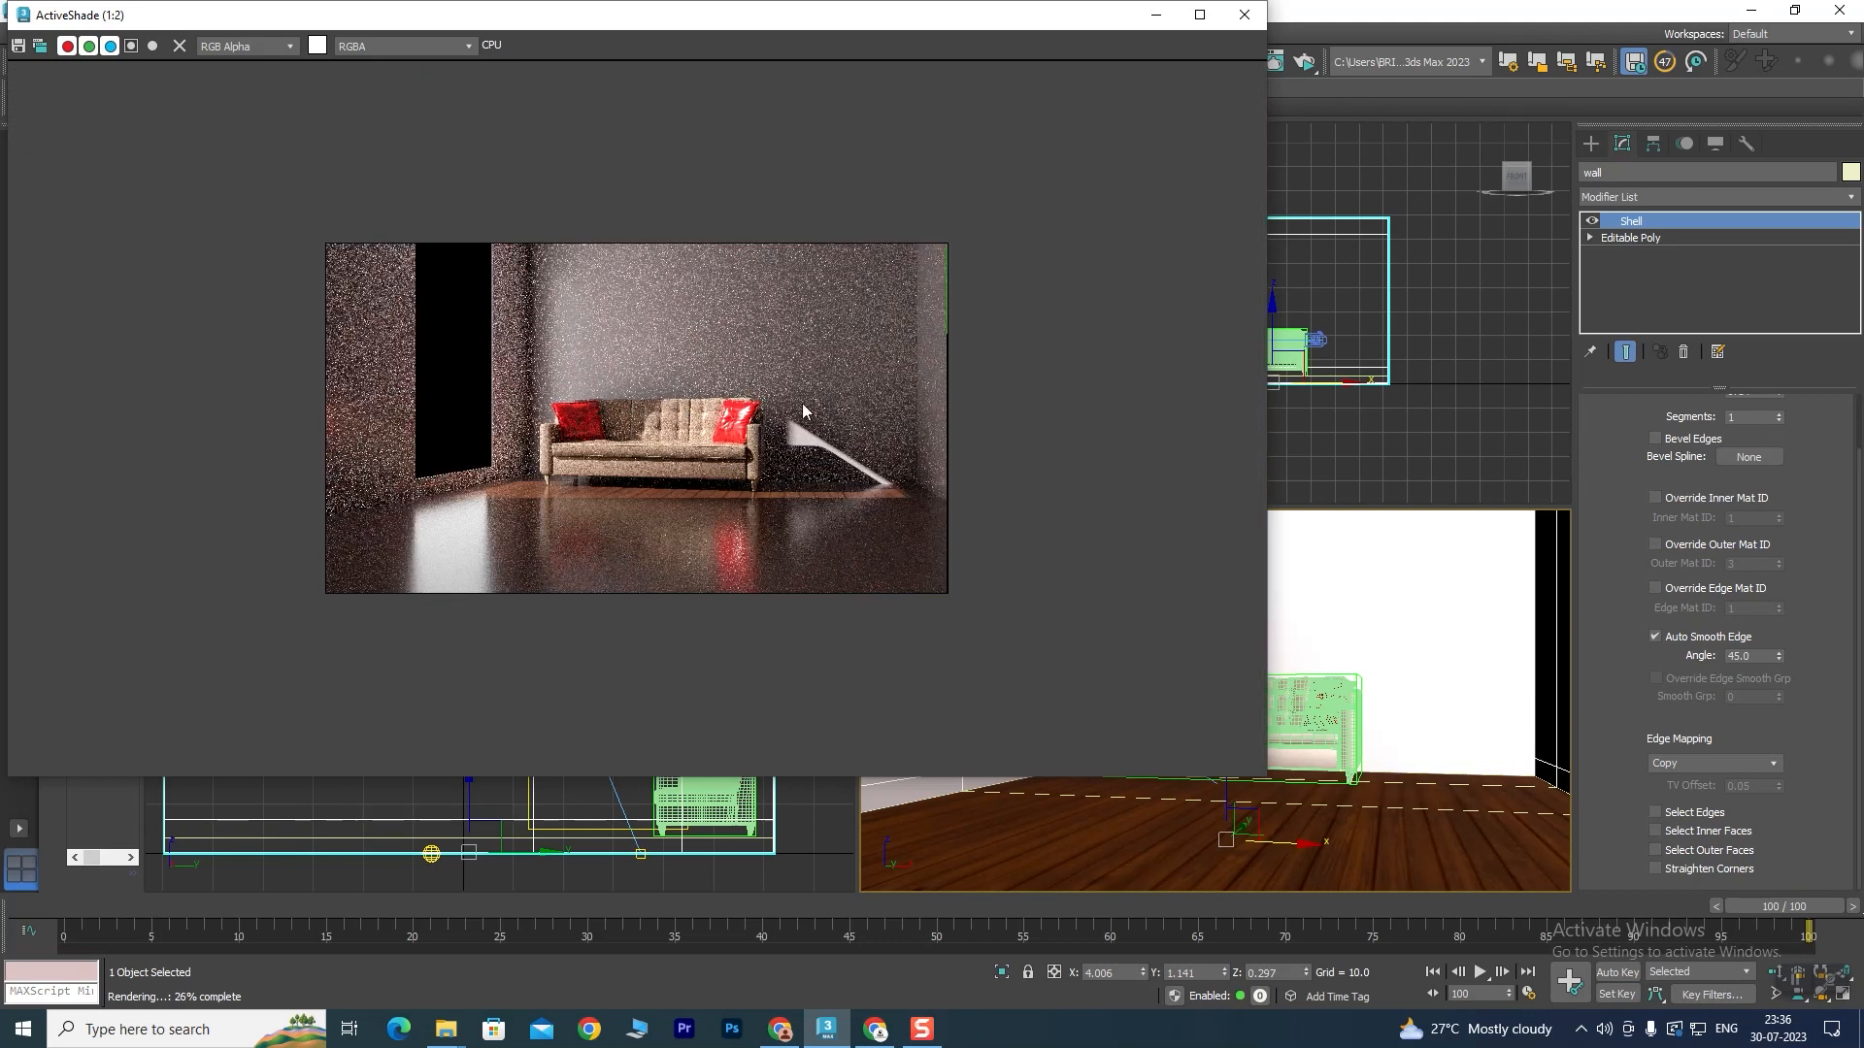
scroll(627, 405, "up", 1)
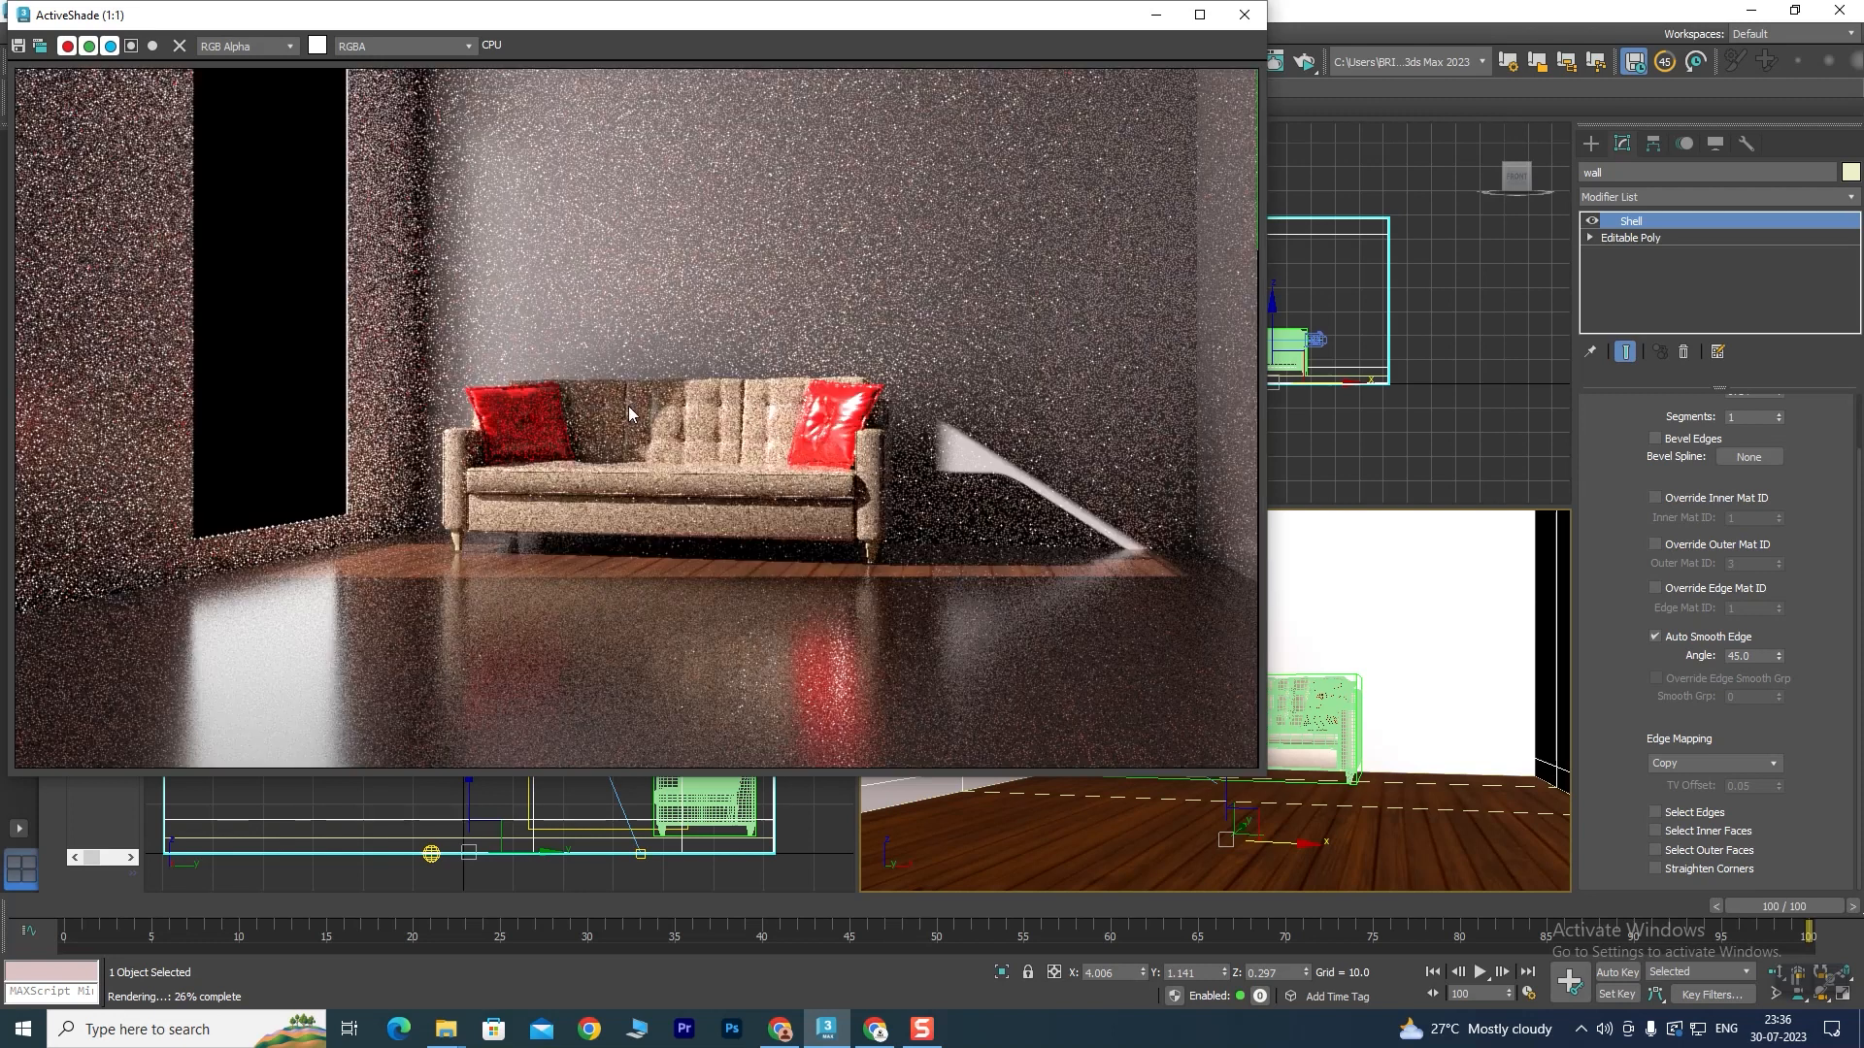
scroll(627, 406, "down", 1)
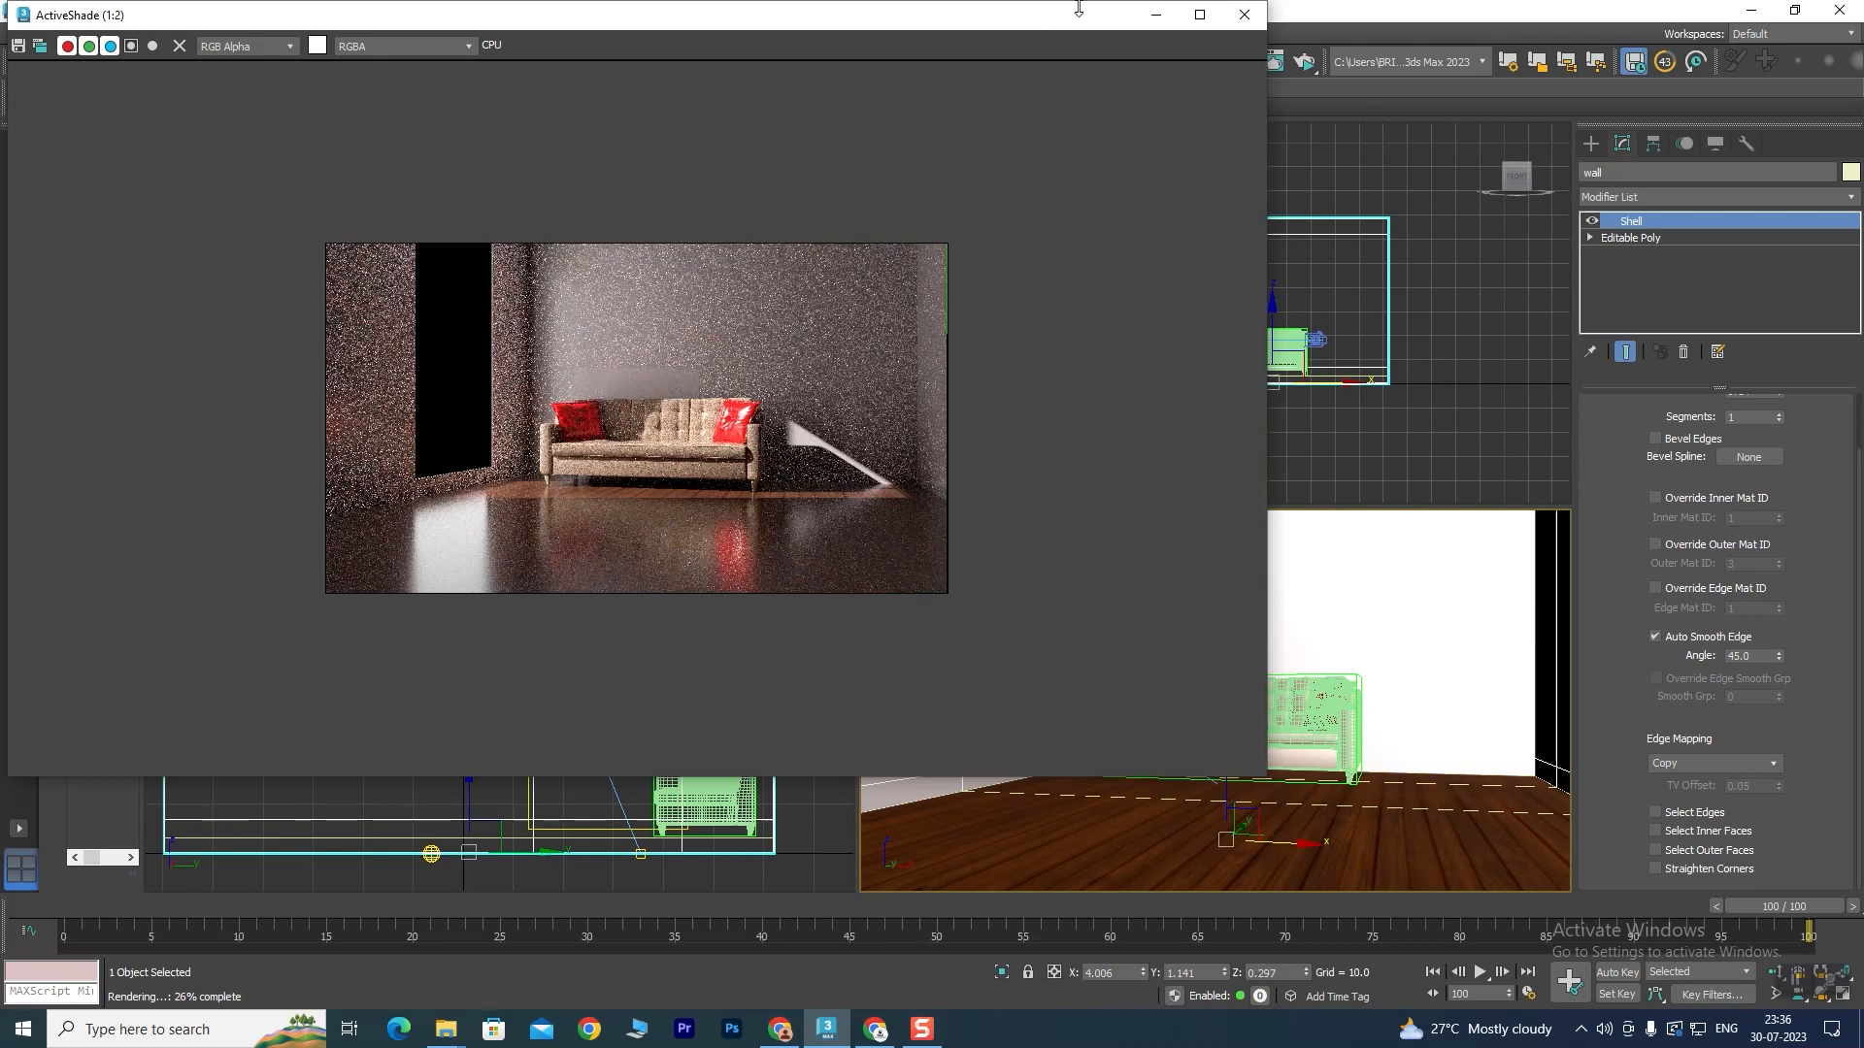
left_click(1244, 15)
Run a production render of the region around the sofa and close the rendered frame.
left_click_drag(1295, 66, 1309, 93)
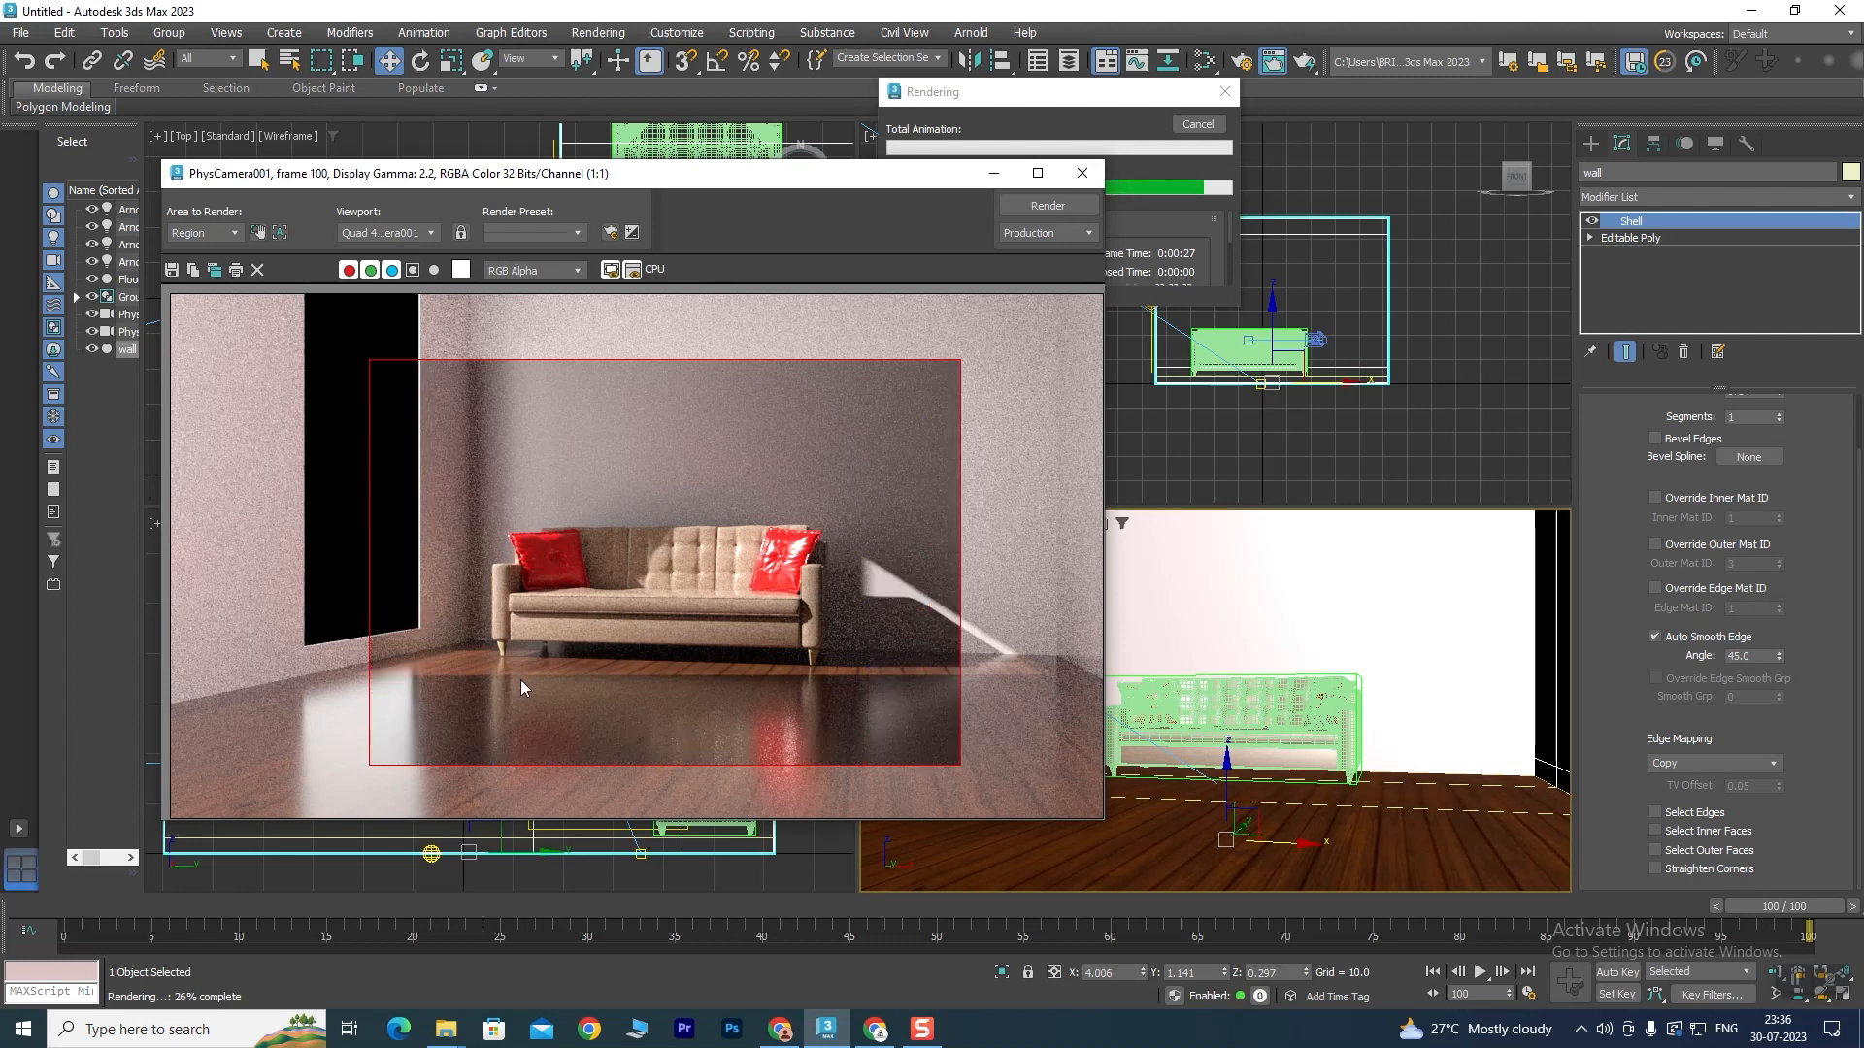
left_click(1082, 173)
Move the distant light to Y about 48.1 so it shines through the side wall opening.
scroll(626, 317, "down", 2)
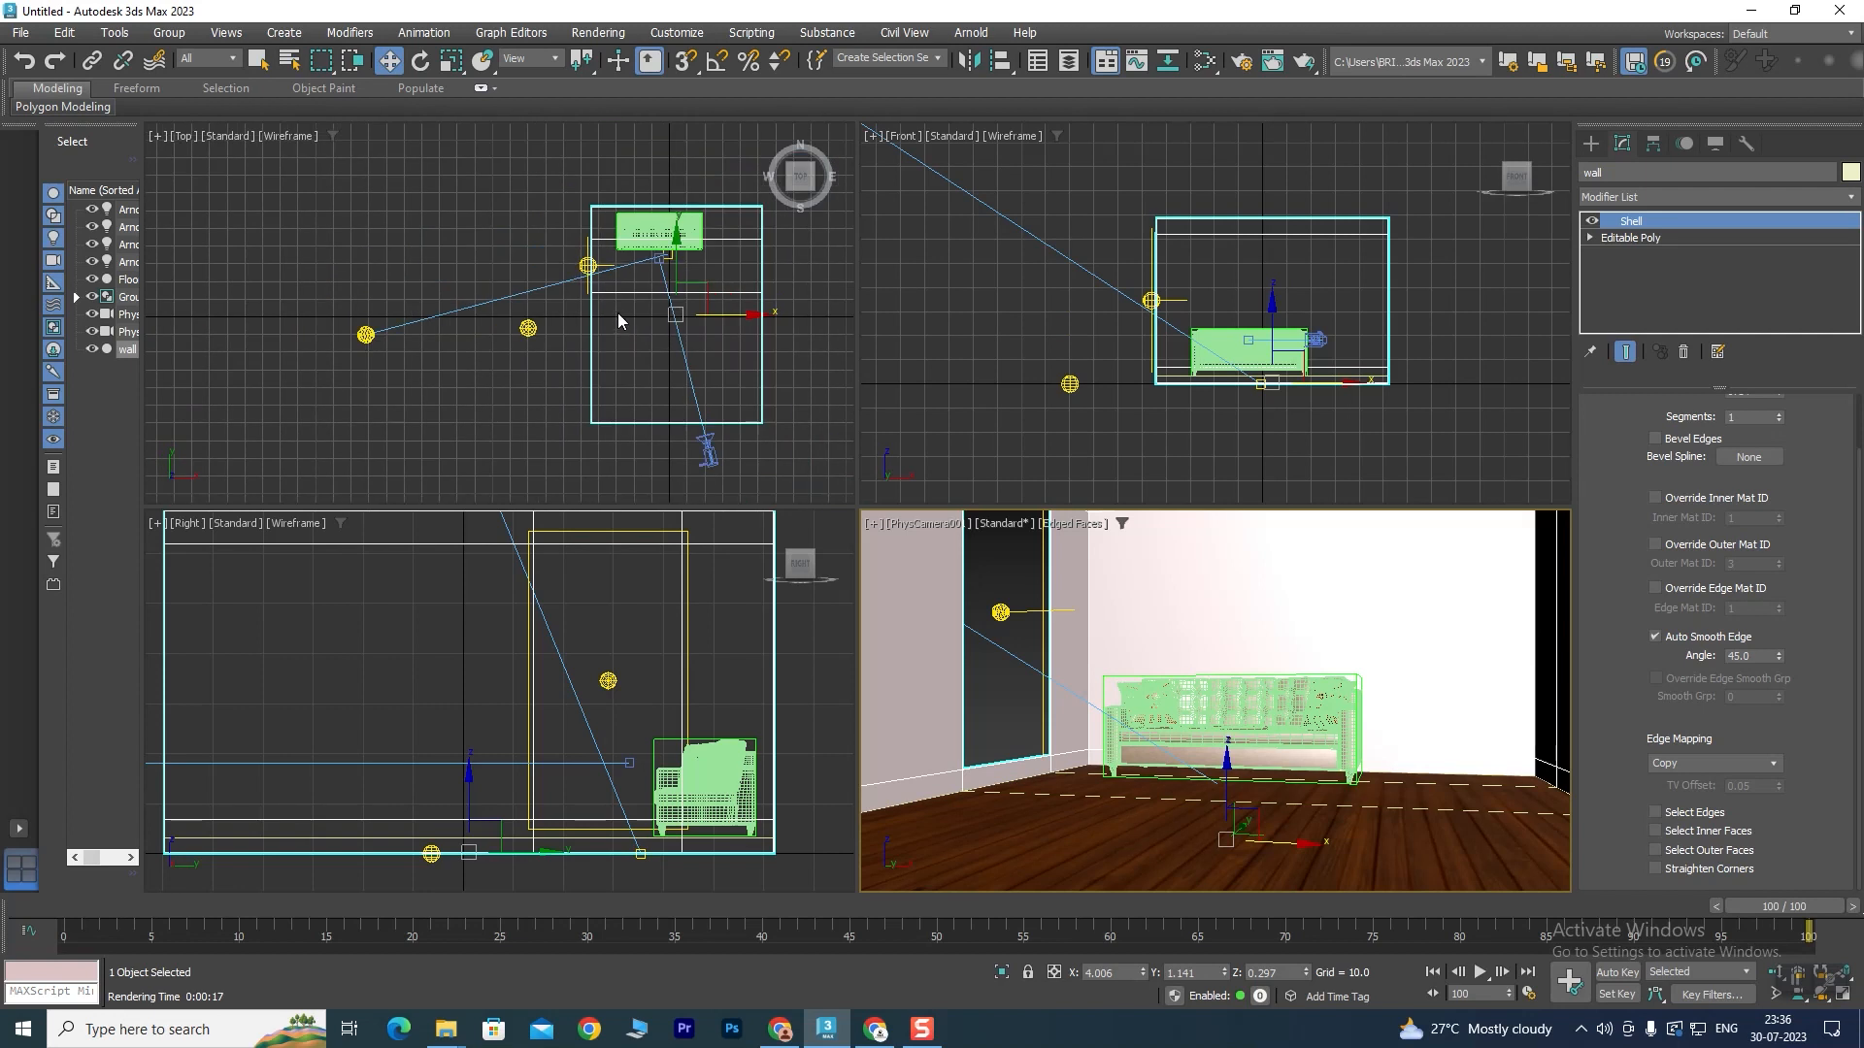
scroll(618, 314, "up", 2)
left_click(264, 343)
middle_click_drag(350, 338, 355, 385)
left_click_drag(268, 313, 315, 168)
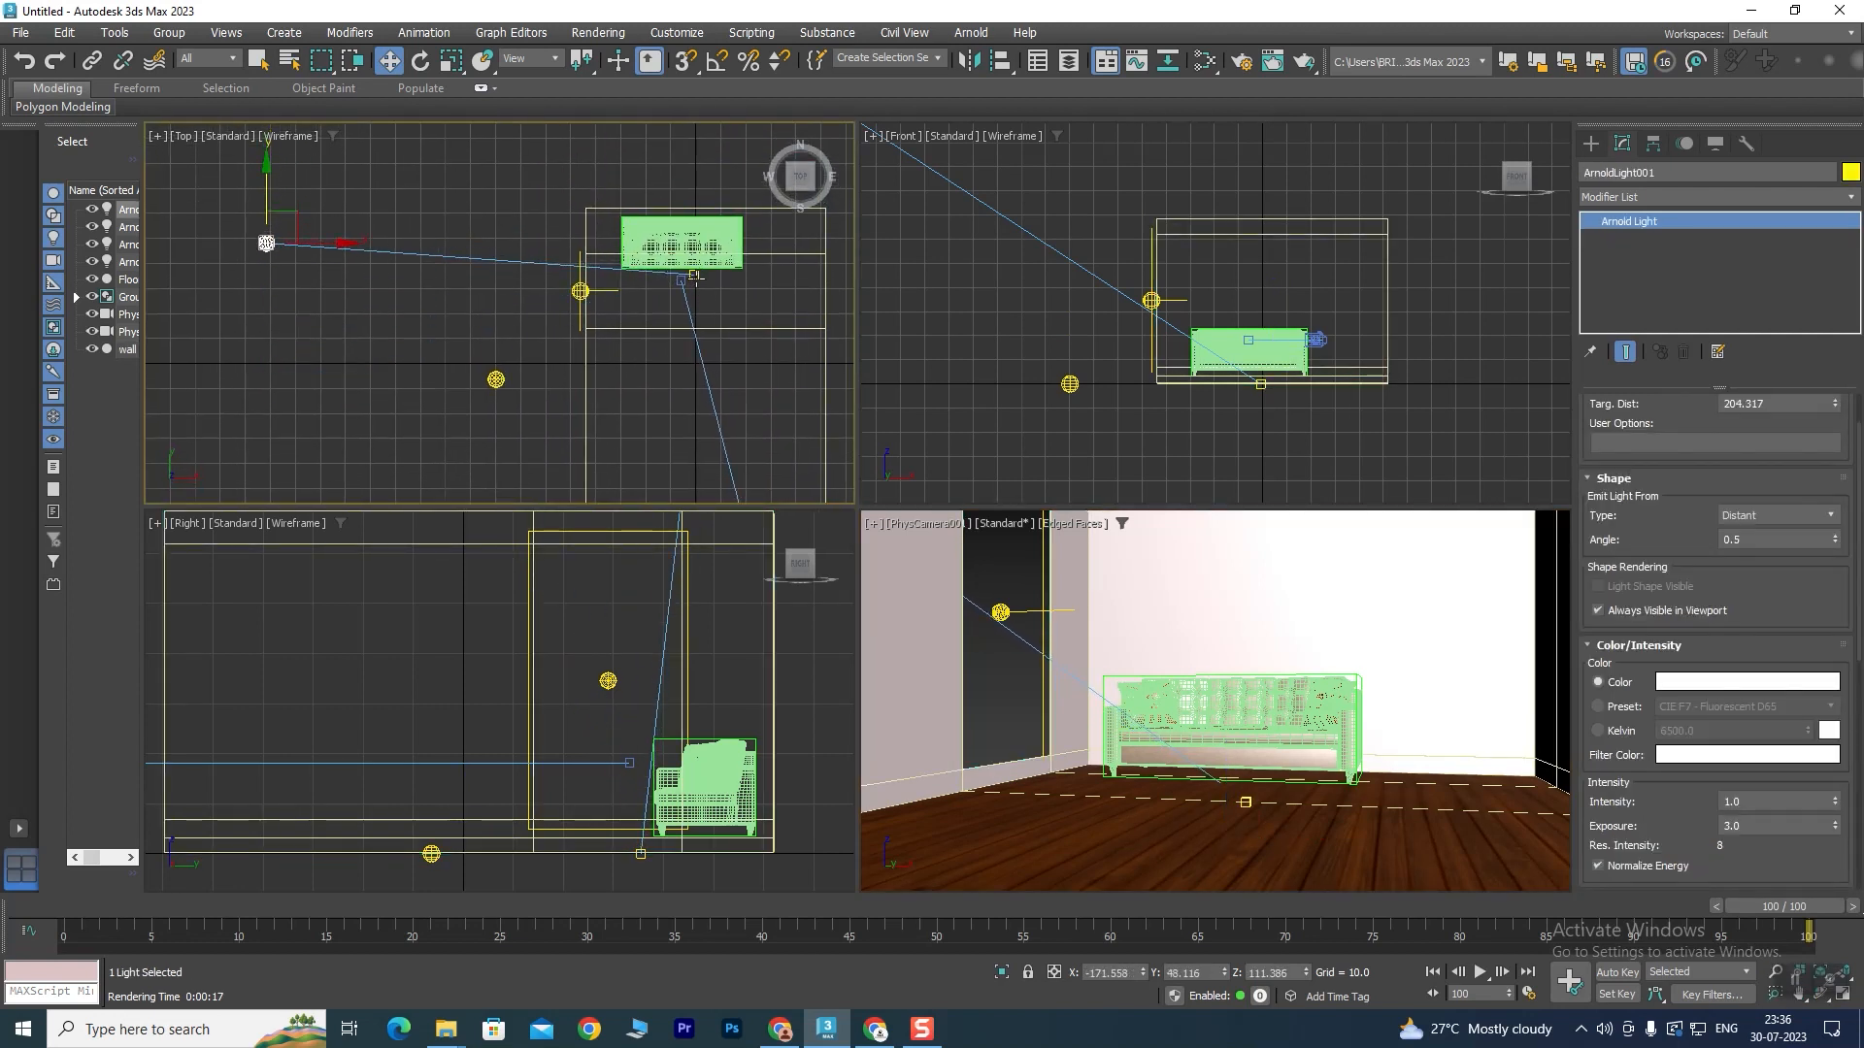
Move the distant light's target to Y about 17.6 and shift it about 36 along X.
left_click(695, 278)
left_click_drag(695, 195, 697, 239)
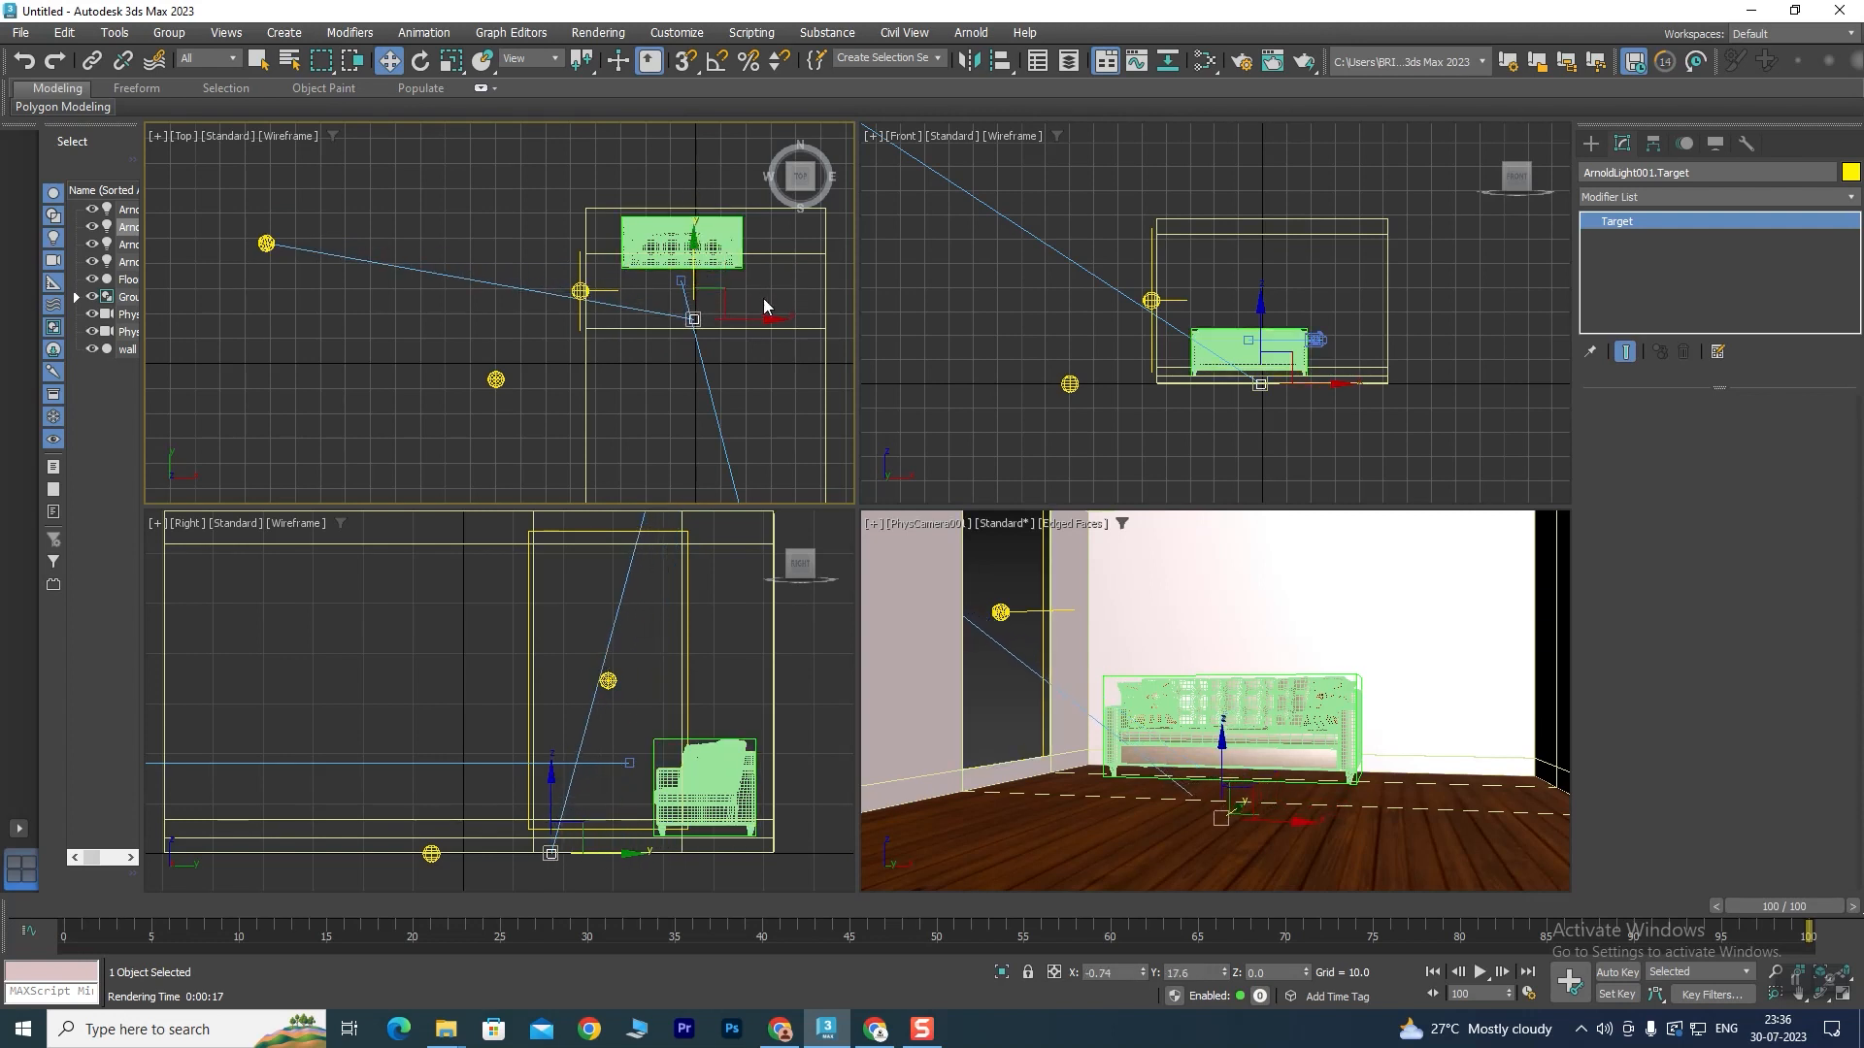
left_click_drag(765, 308, 861, 331)
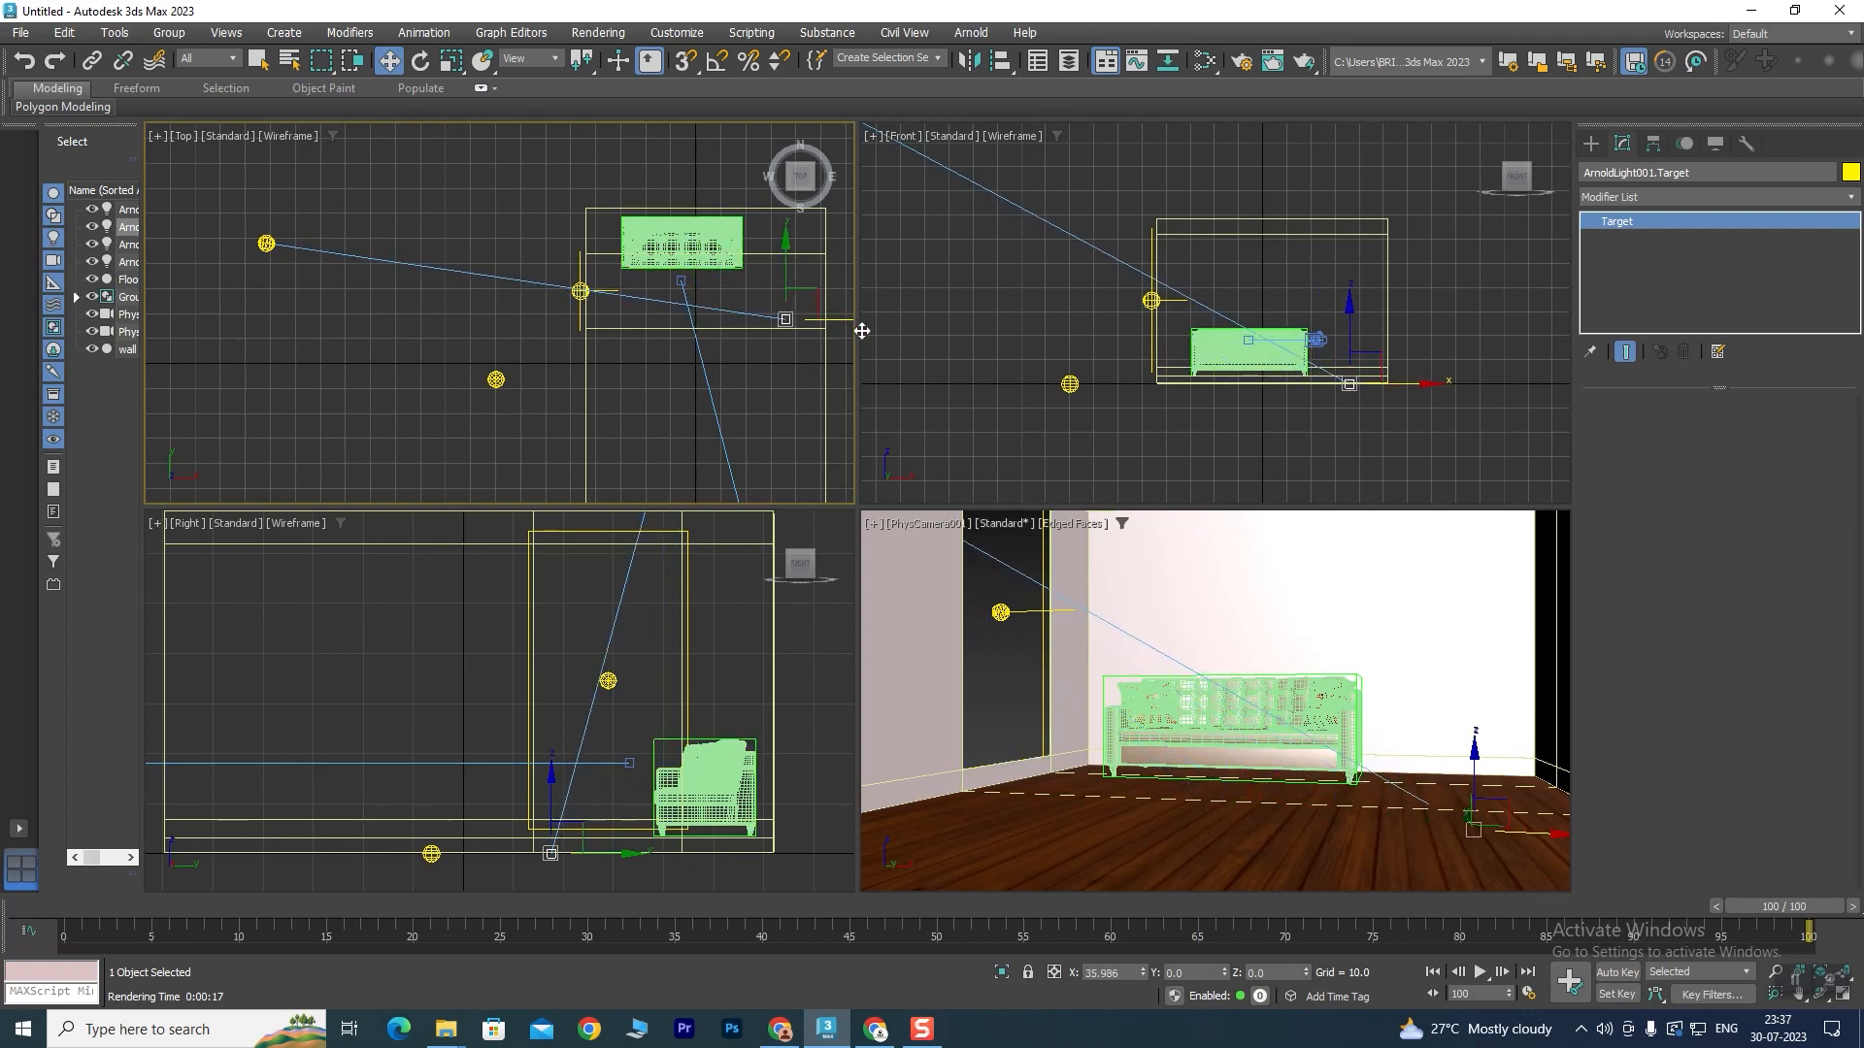
left_click(1248, 581)
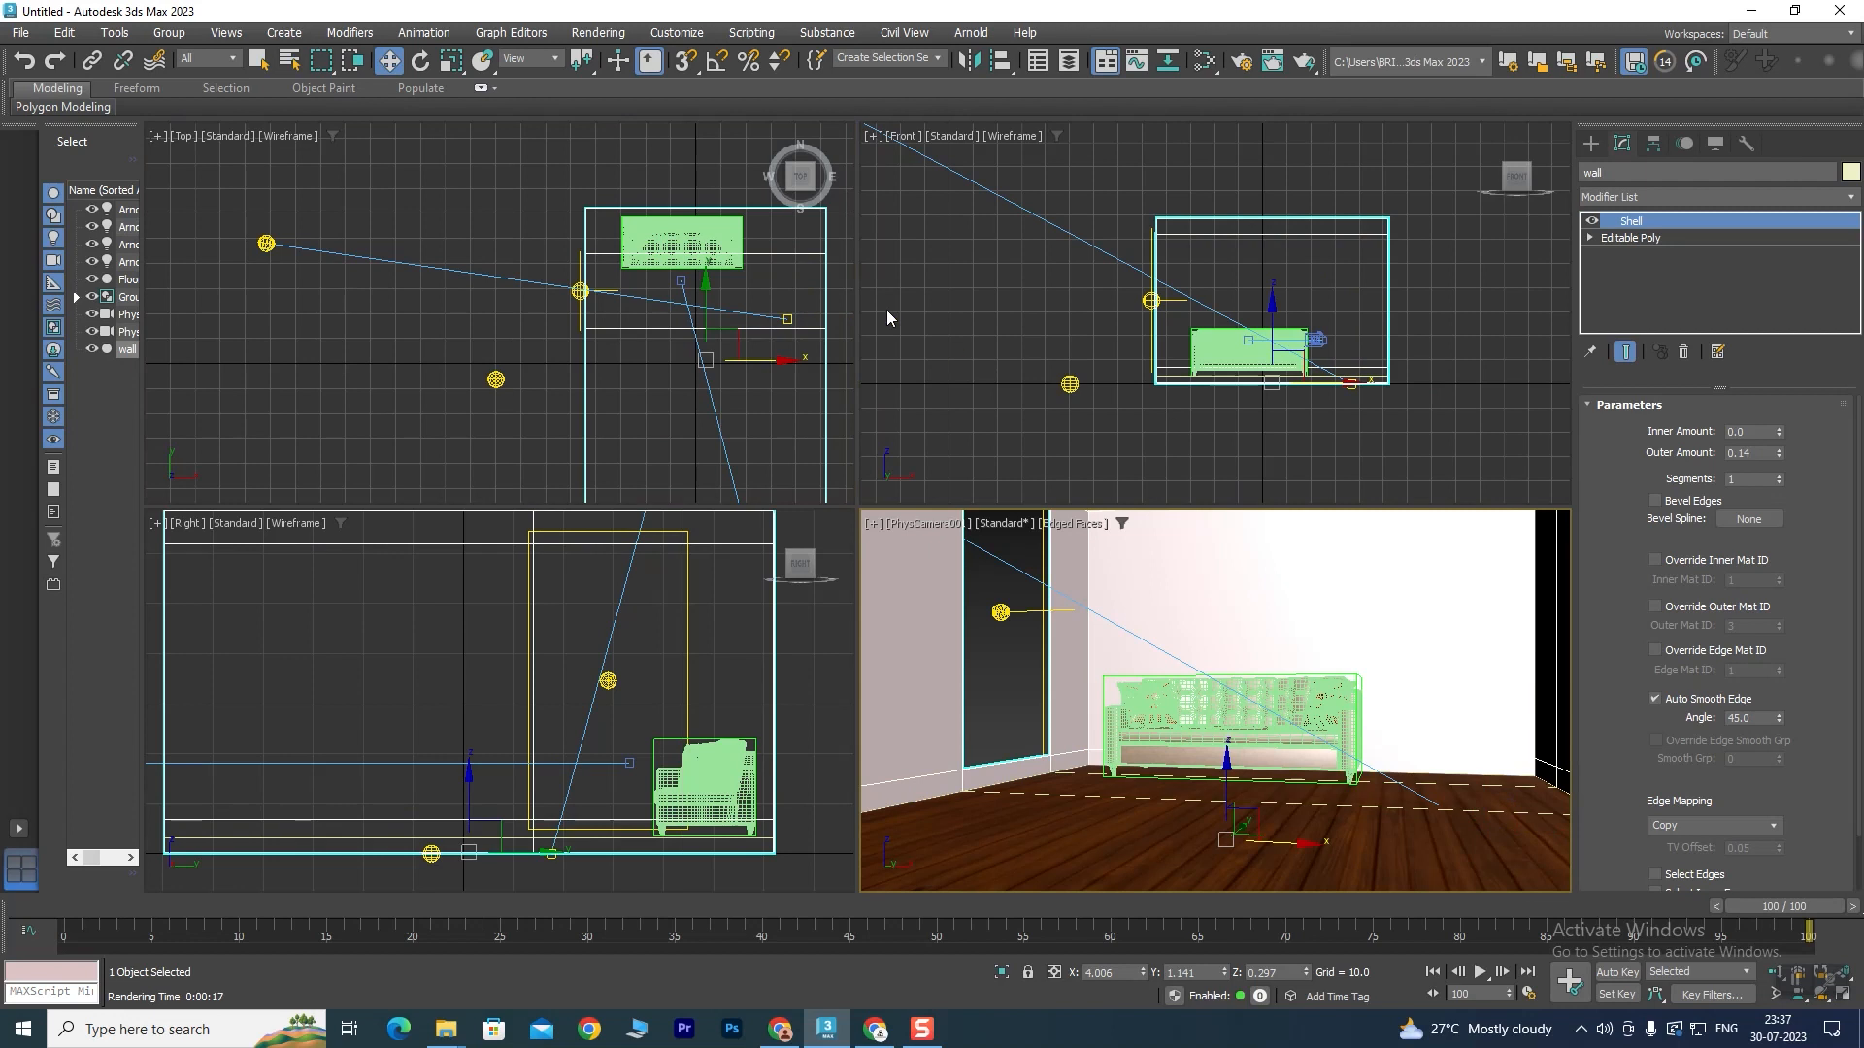
Change the target exposure gain of the physical camera facing the sofa.
left_click(1318, 338)
scroll(1774, 687, "down", 5)
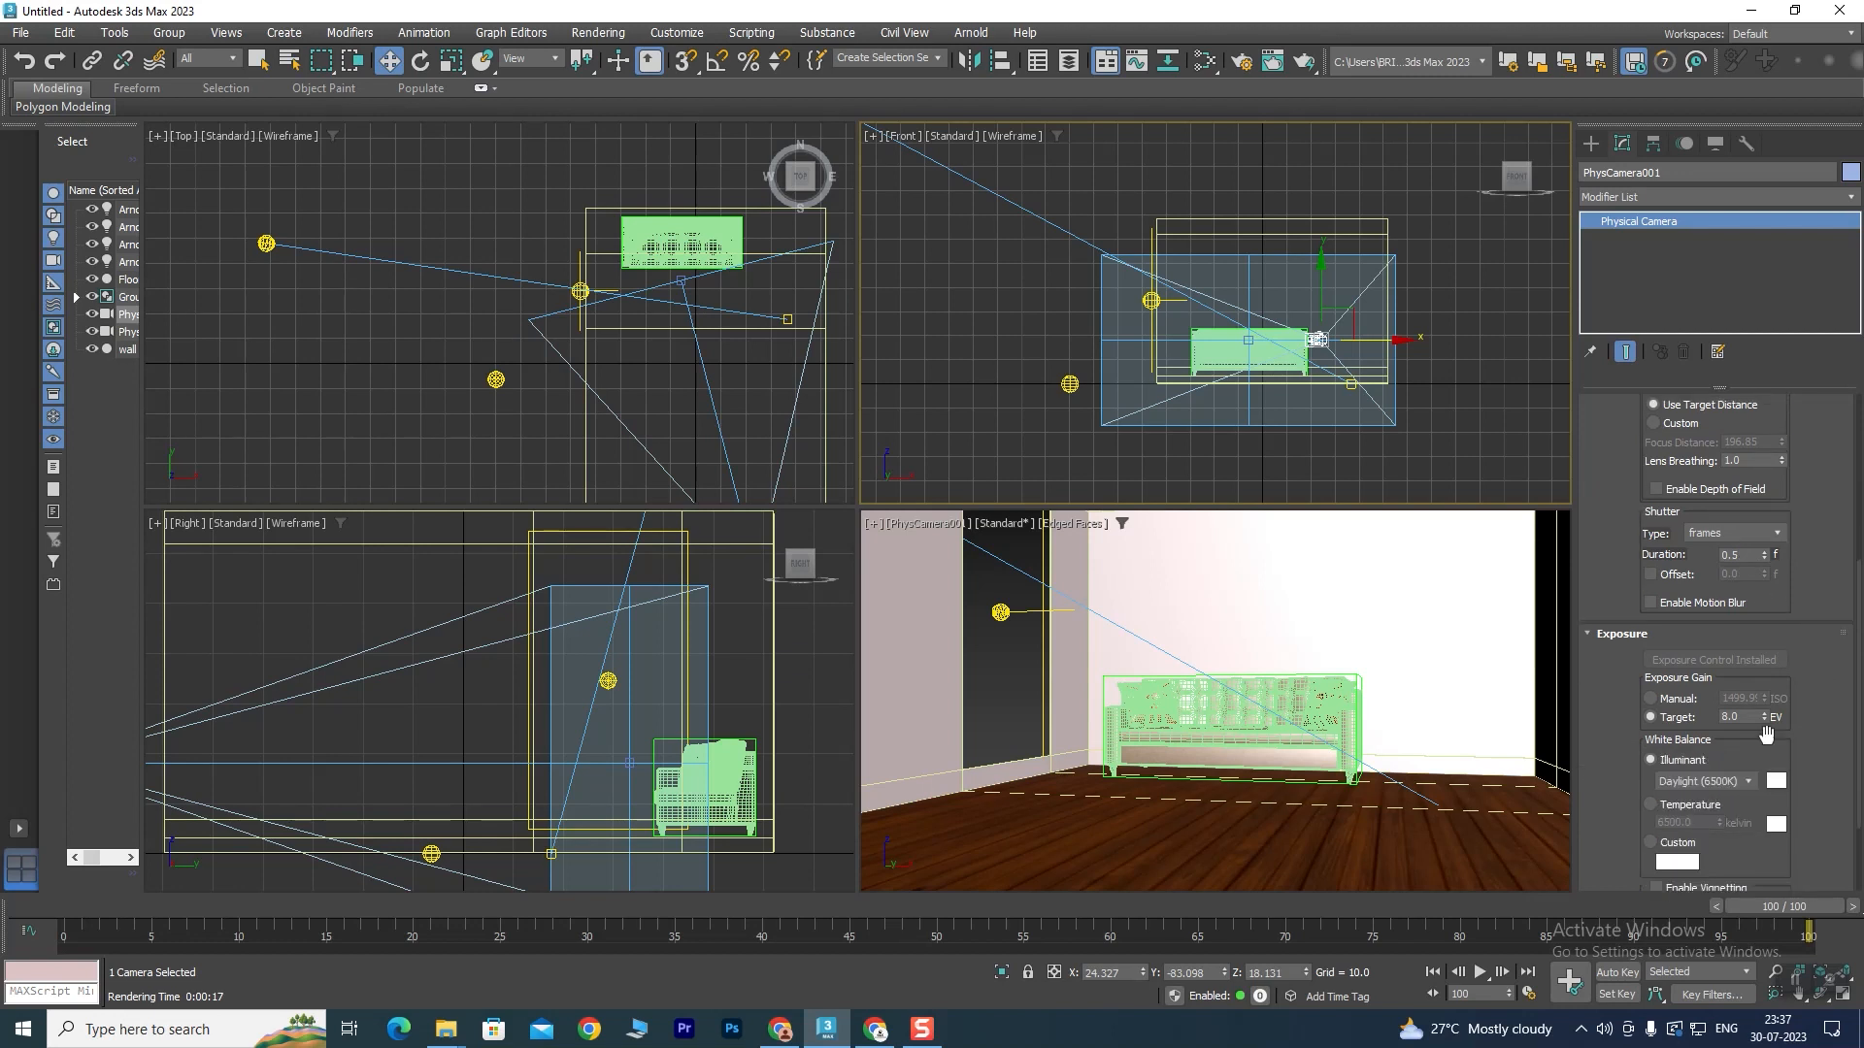
left_click(1747, 718)
left_click_drag(1747, 717, 1698, 717)
left_click(1297, 614)
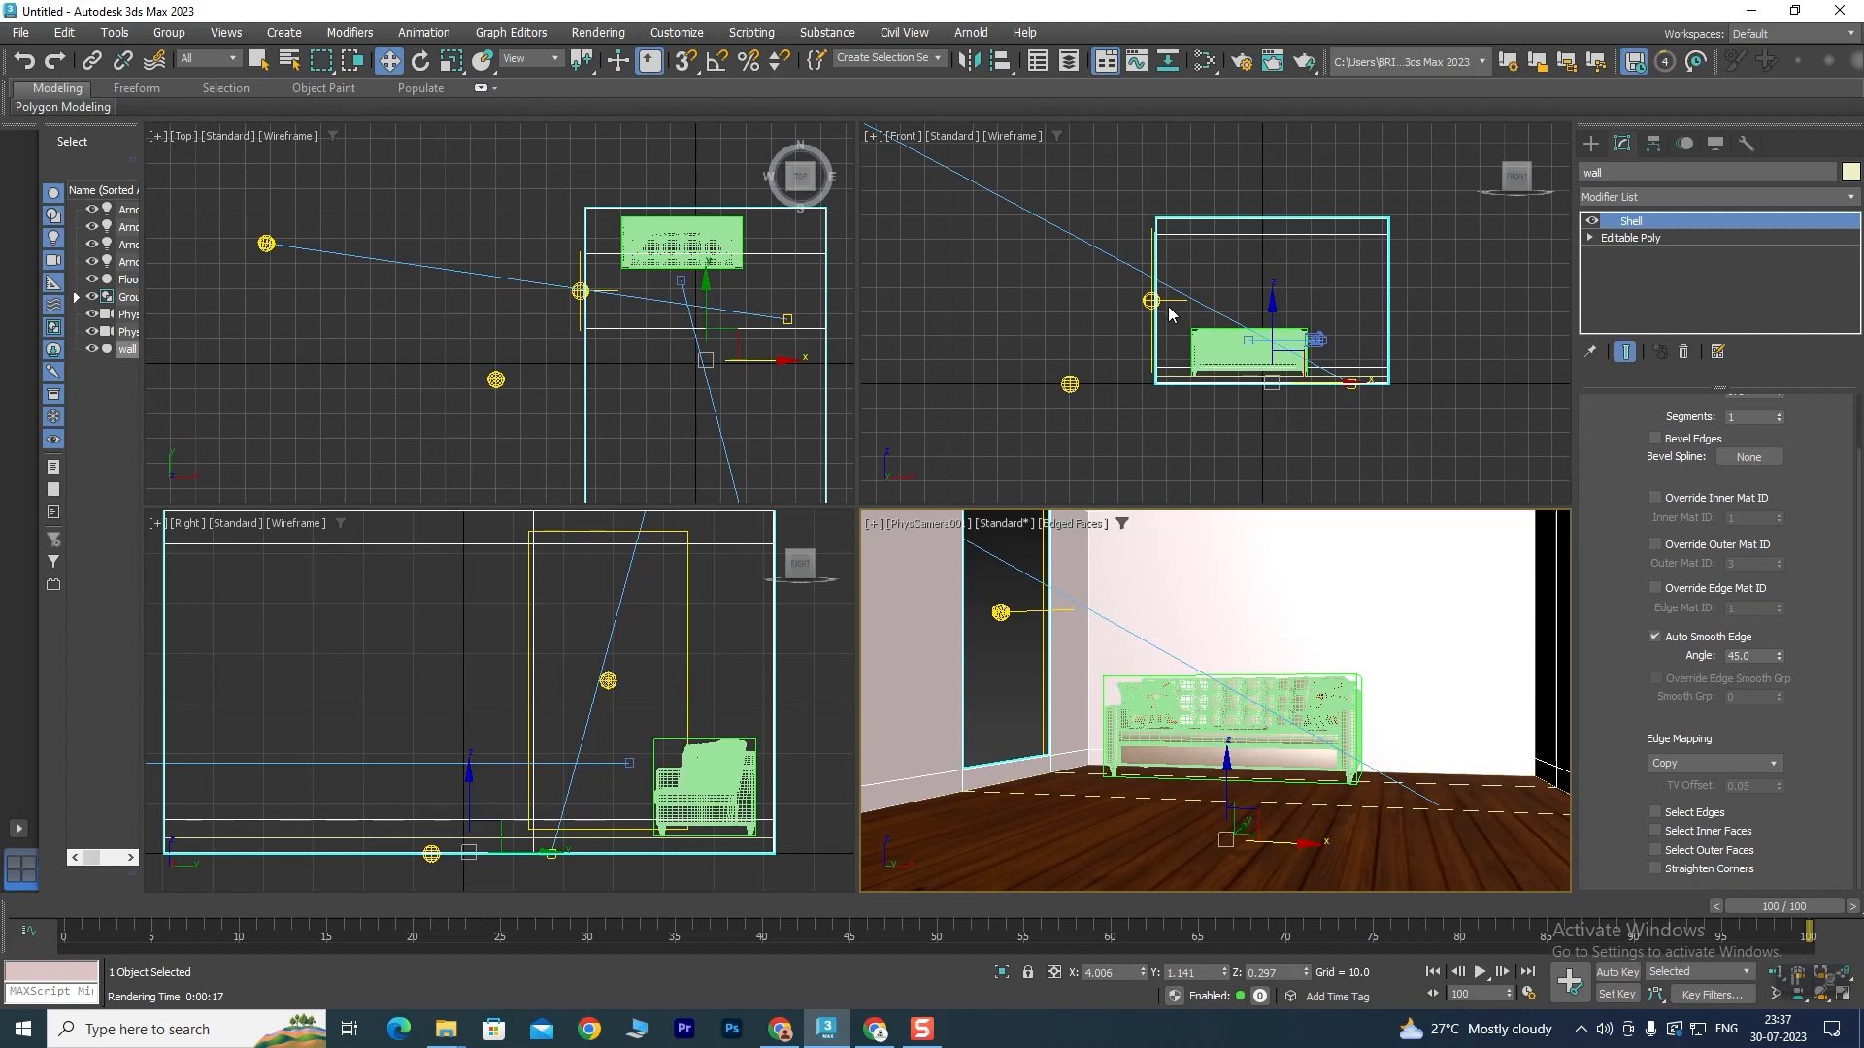
Set the physical camera's target exposure gain to 6 EV.
left_click(1317, 340)
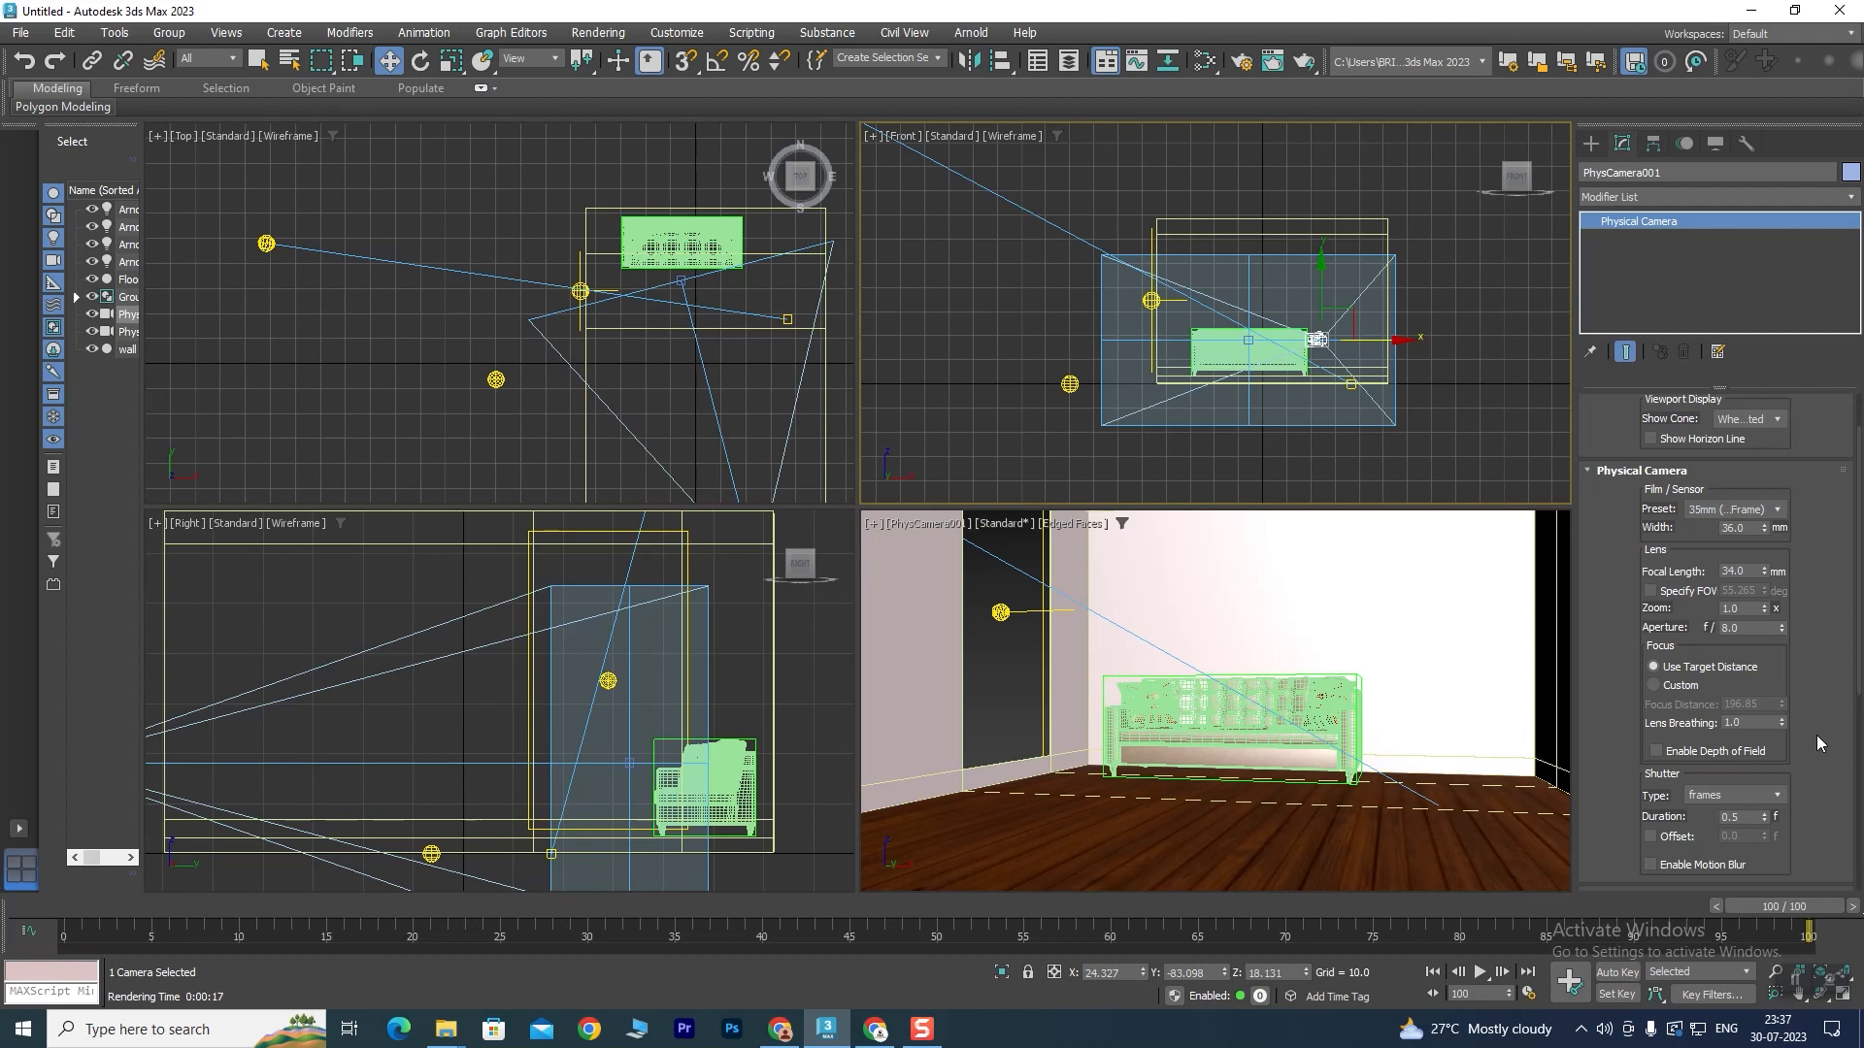
scroll(1816, 736, "down", 3)
scroll(1826, 714, "down", 5)
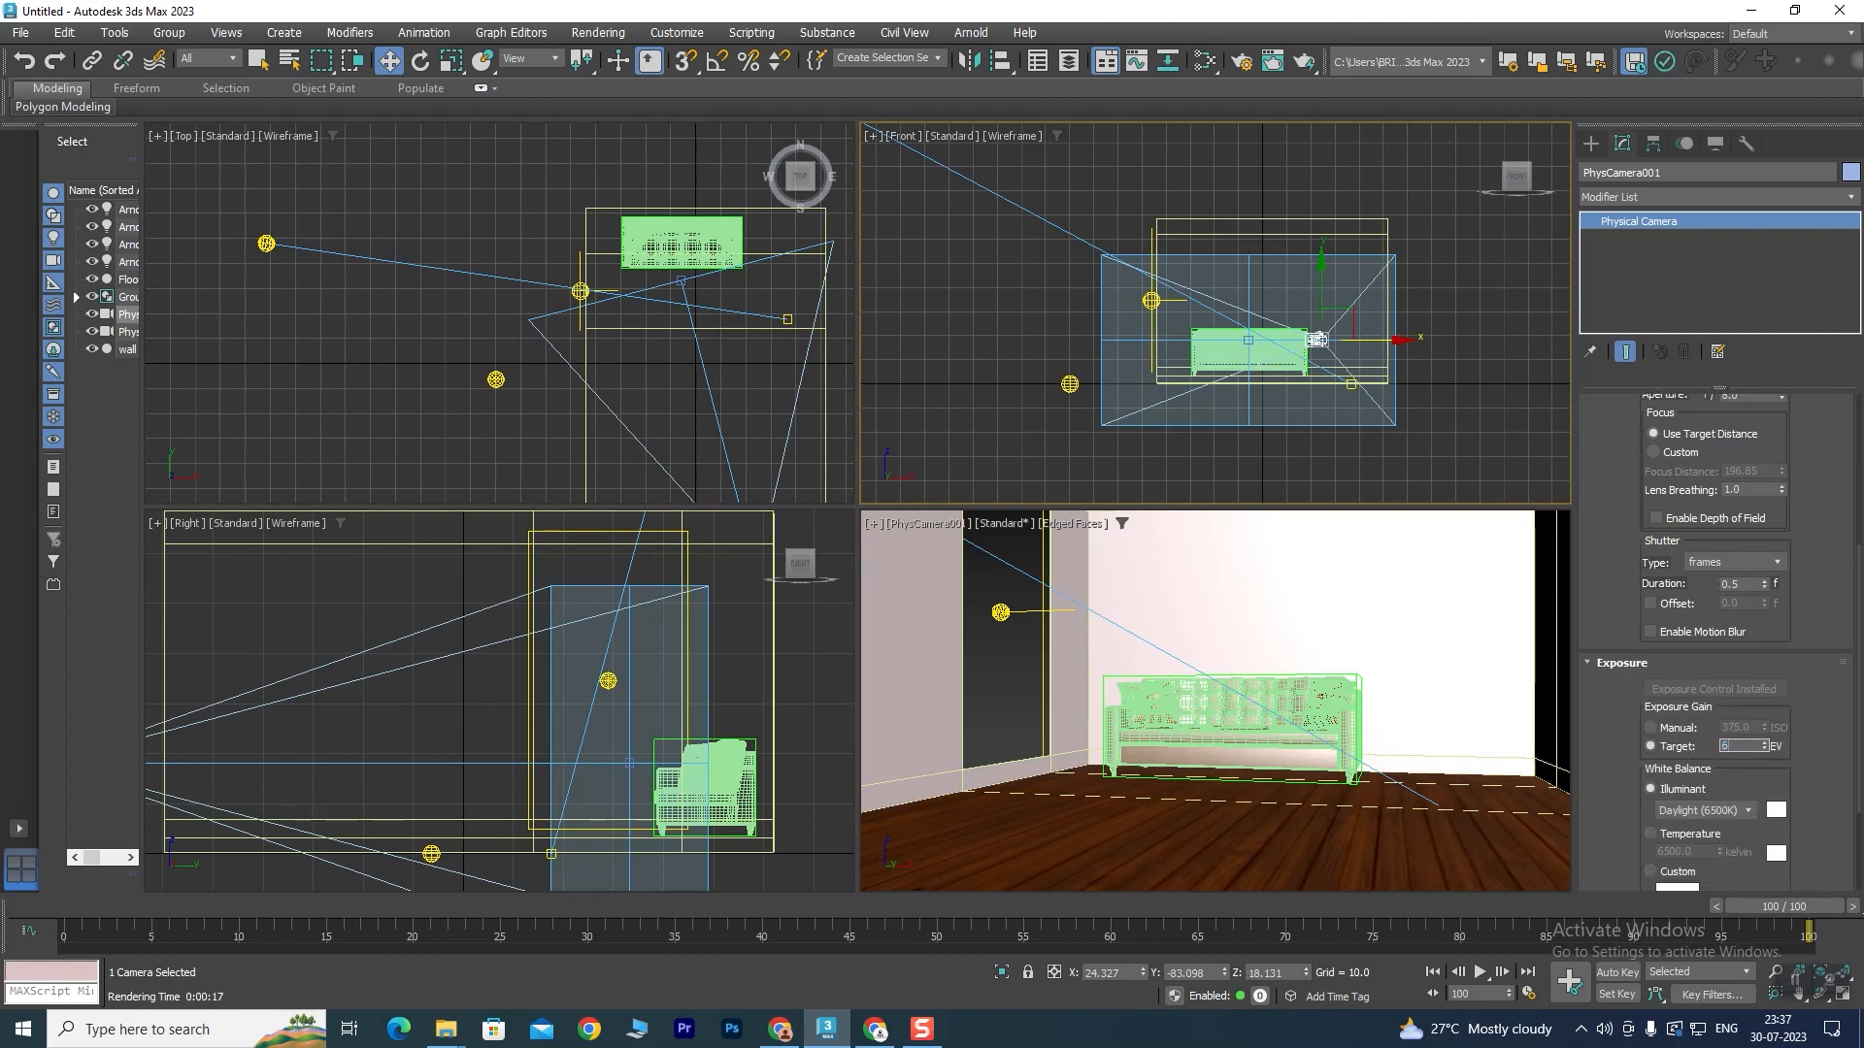
Render the sofa region again and inspect the brightness and noise on the back wall and sofa.
left_click(1297, 616)
left_click(1273, 60)
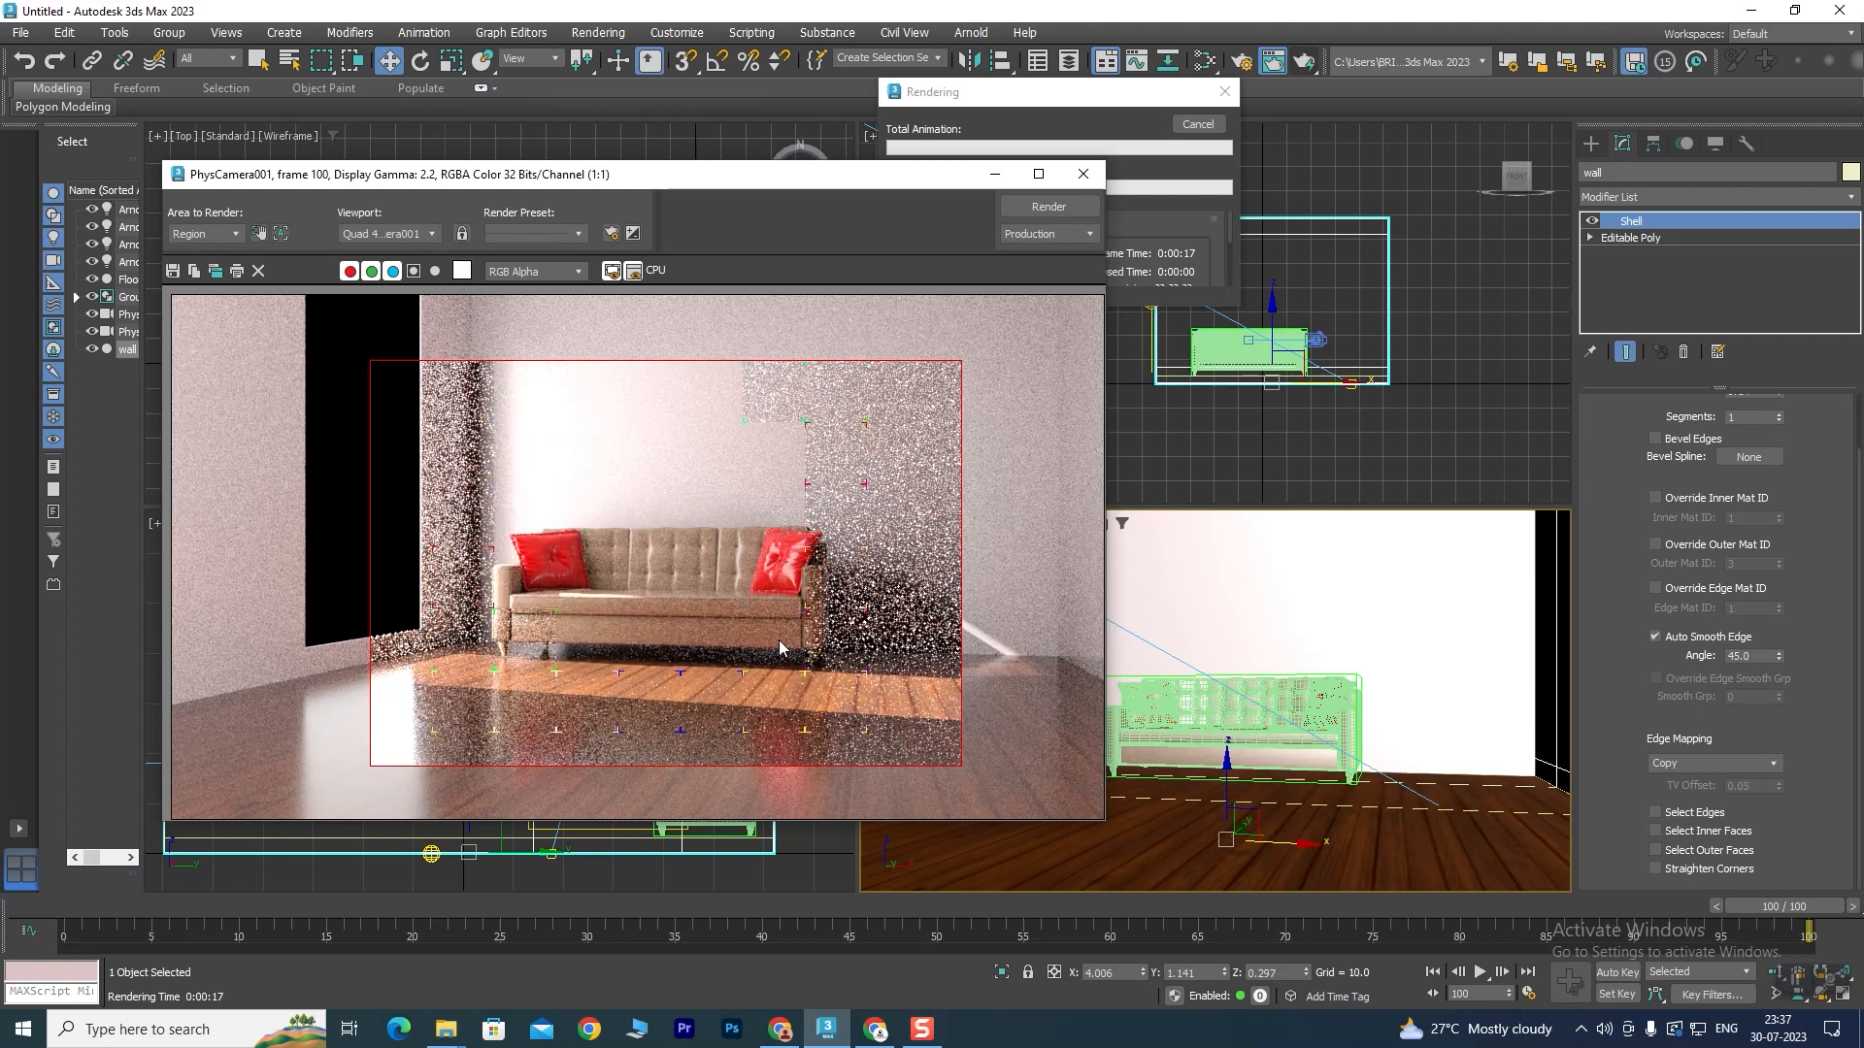
scroll(702, 474, "up", 2)
scroll(777, 452, "down", 1)
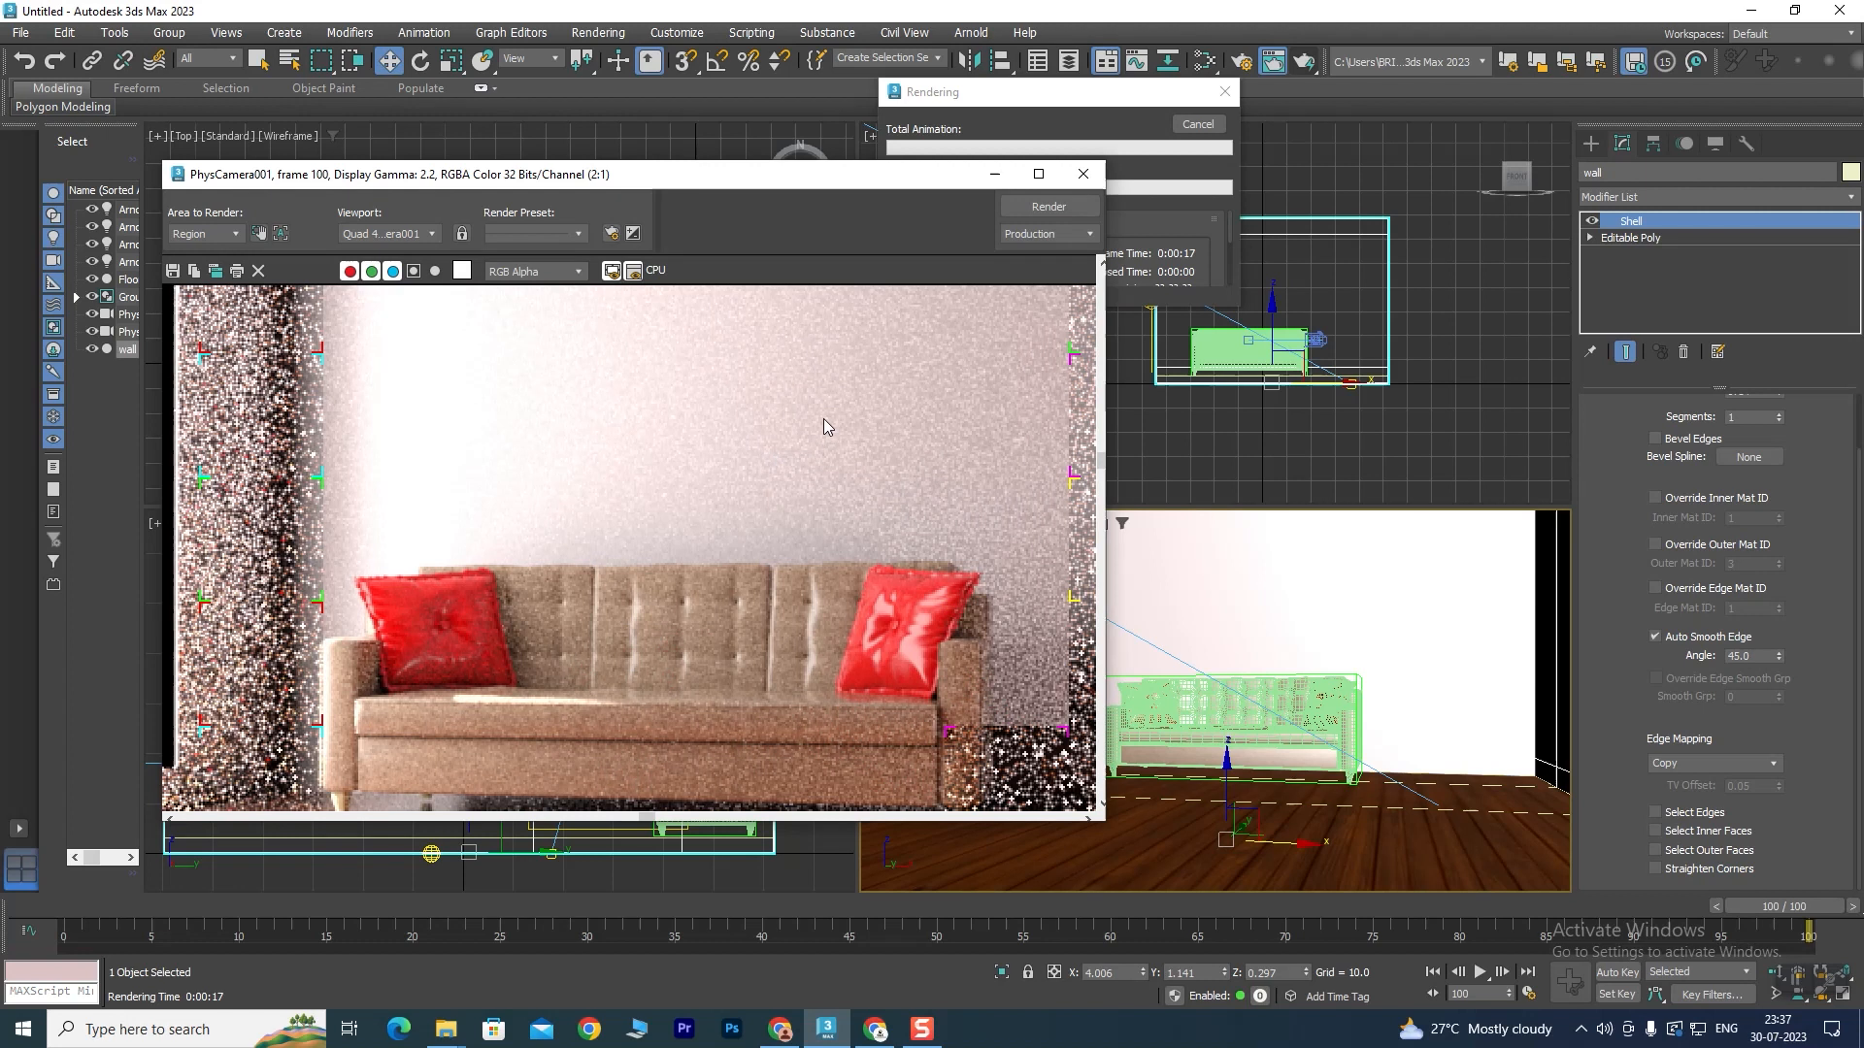
scroll(841, 423, "down", 1)
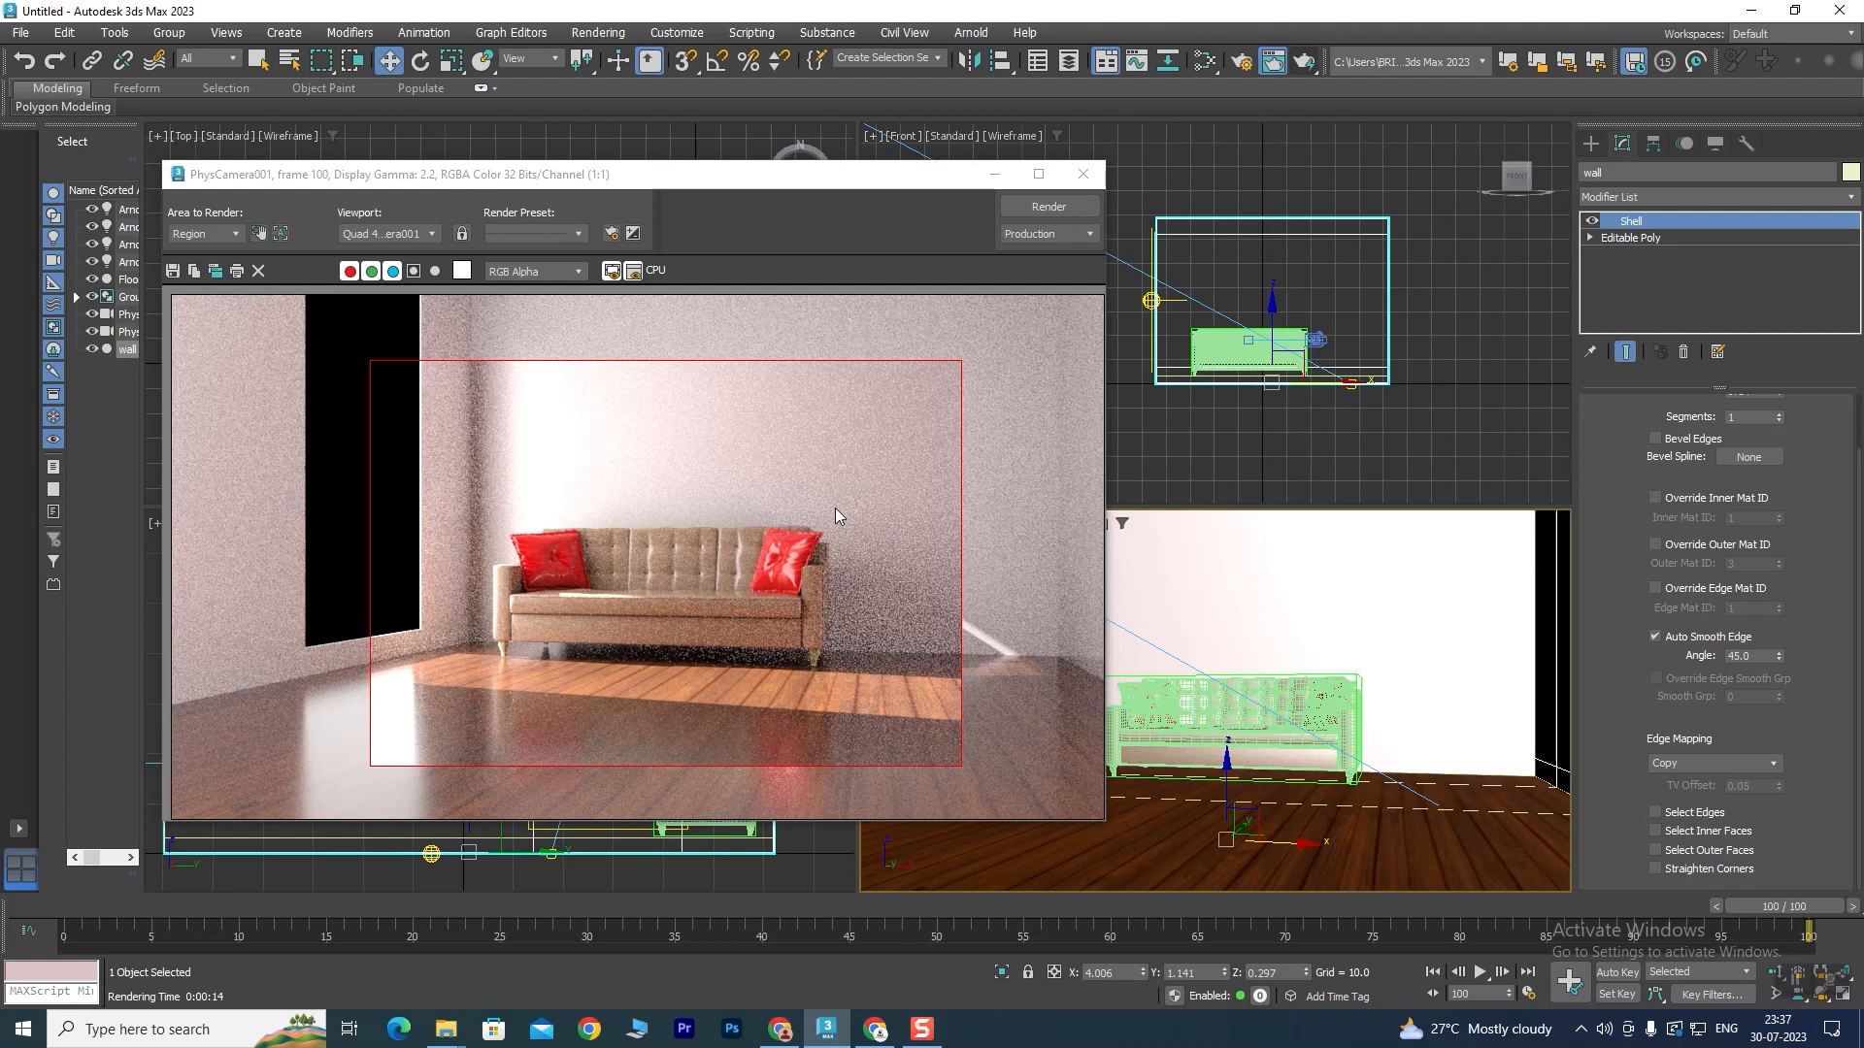
left_click(1084, 175)
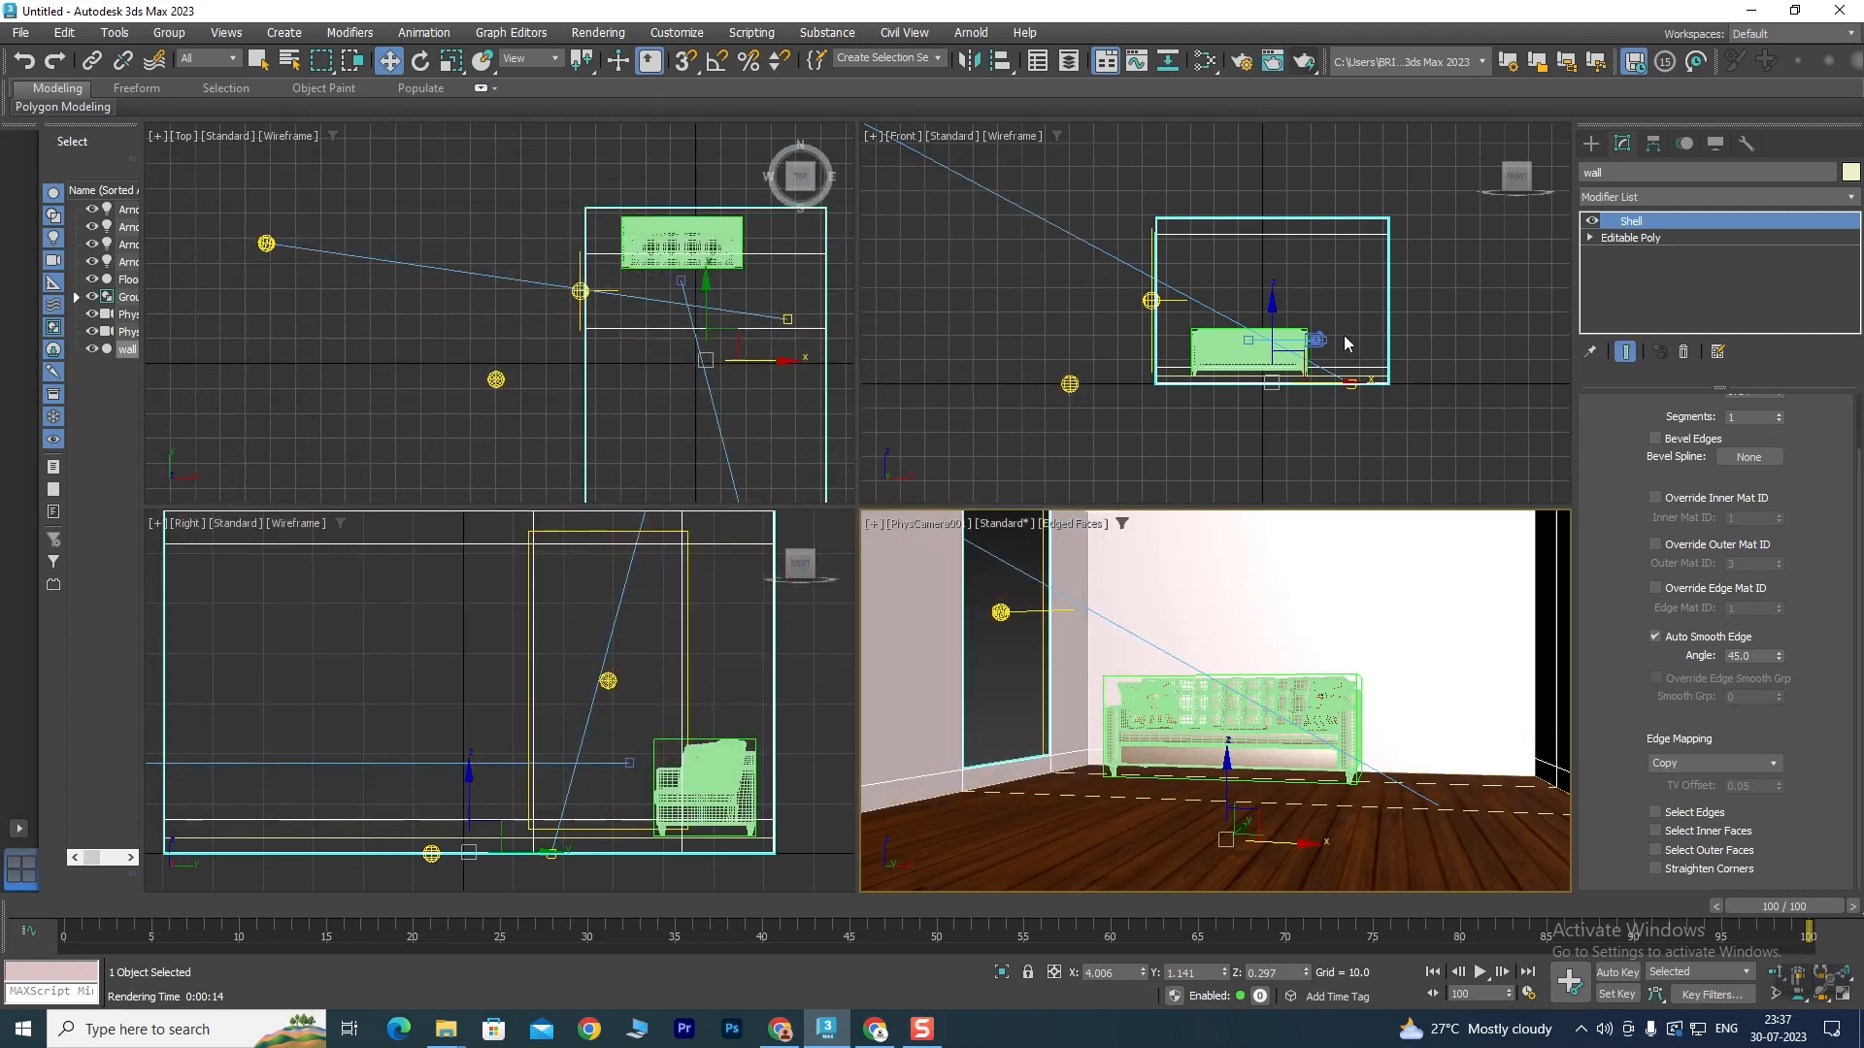
Set the physical camera's target exposure gain to 10 EV.
left_click(1316, 339)
scroll(1809, 742, "down", 5)
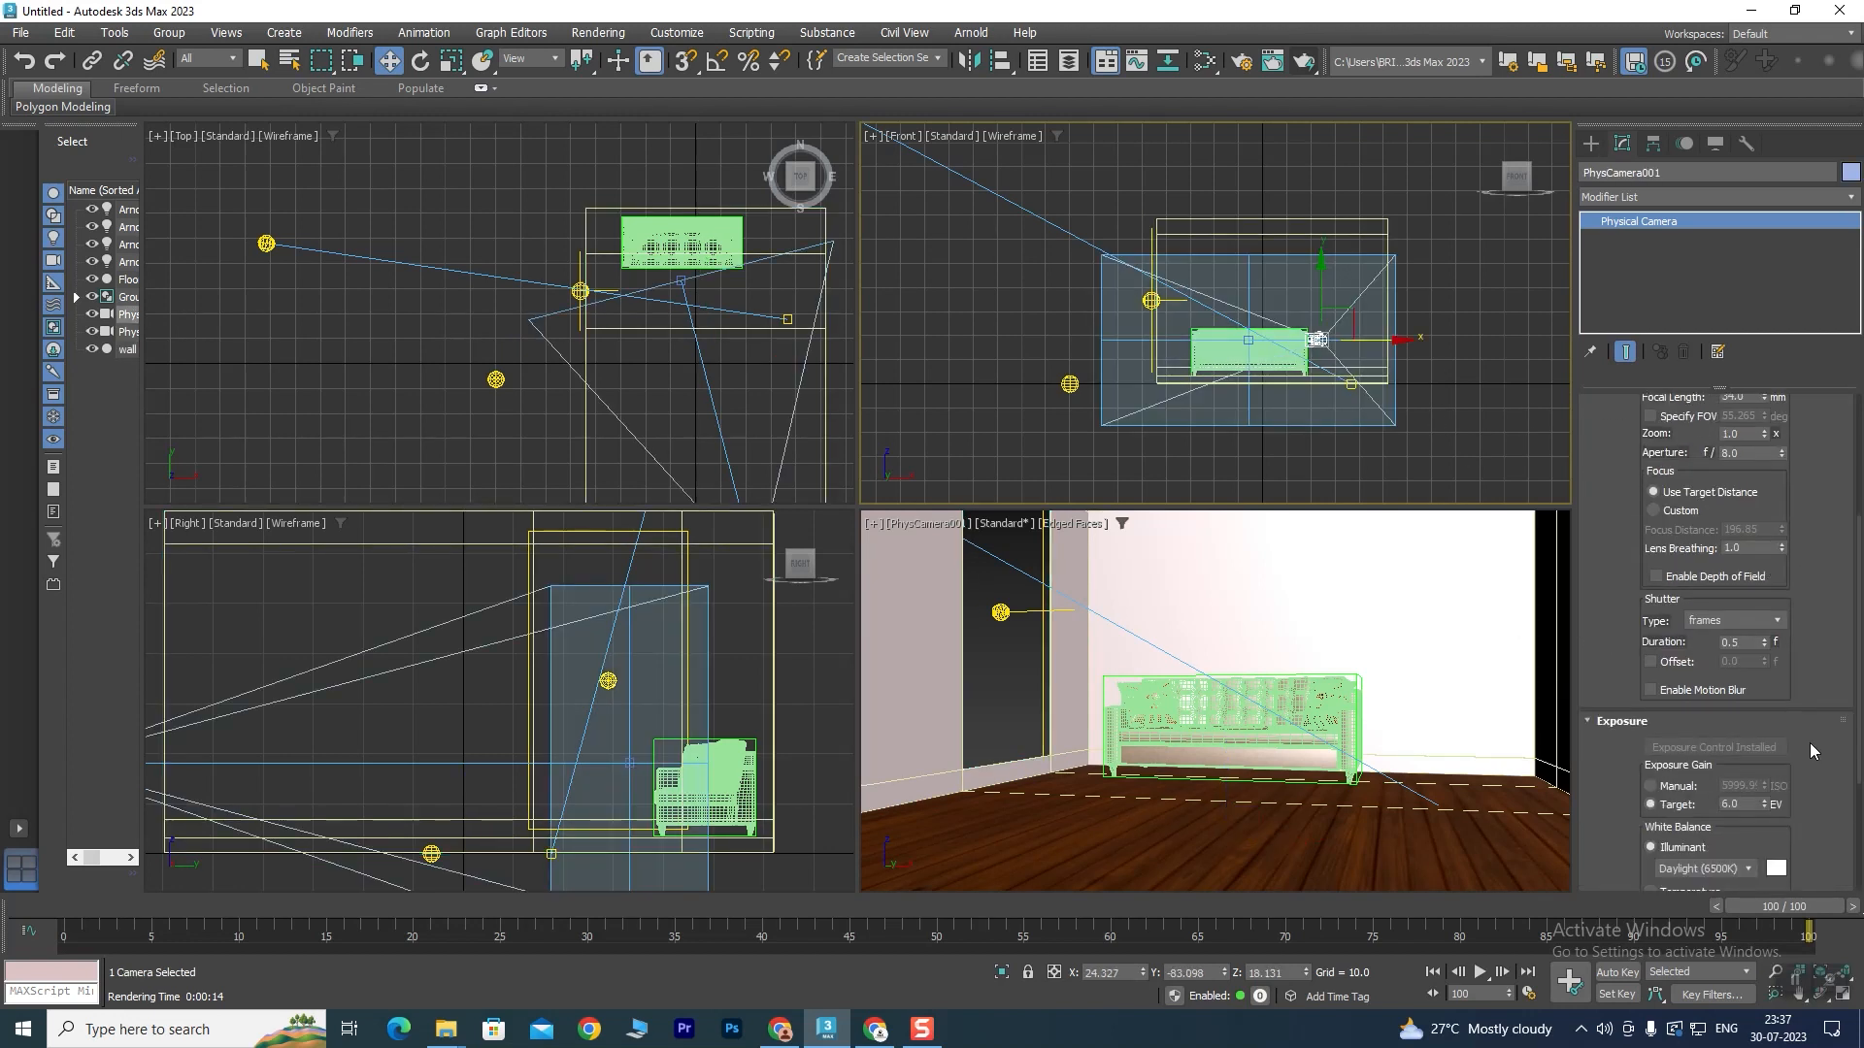
left_click_drag(1745, 662, 1698, 661)
type("10")
key("Return")
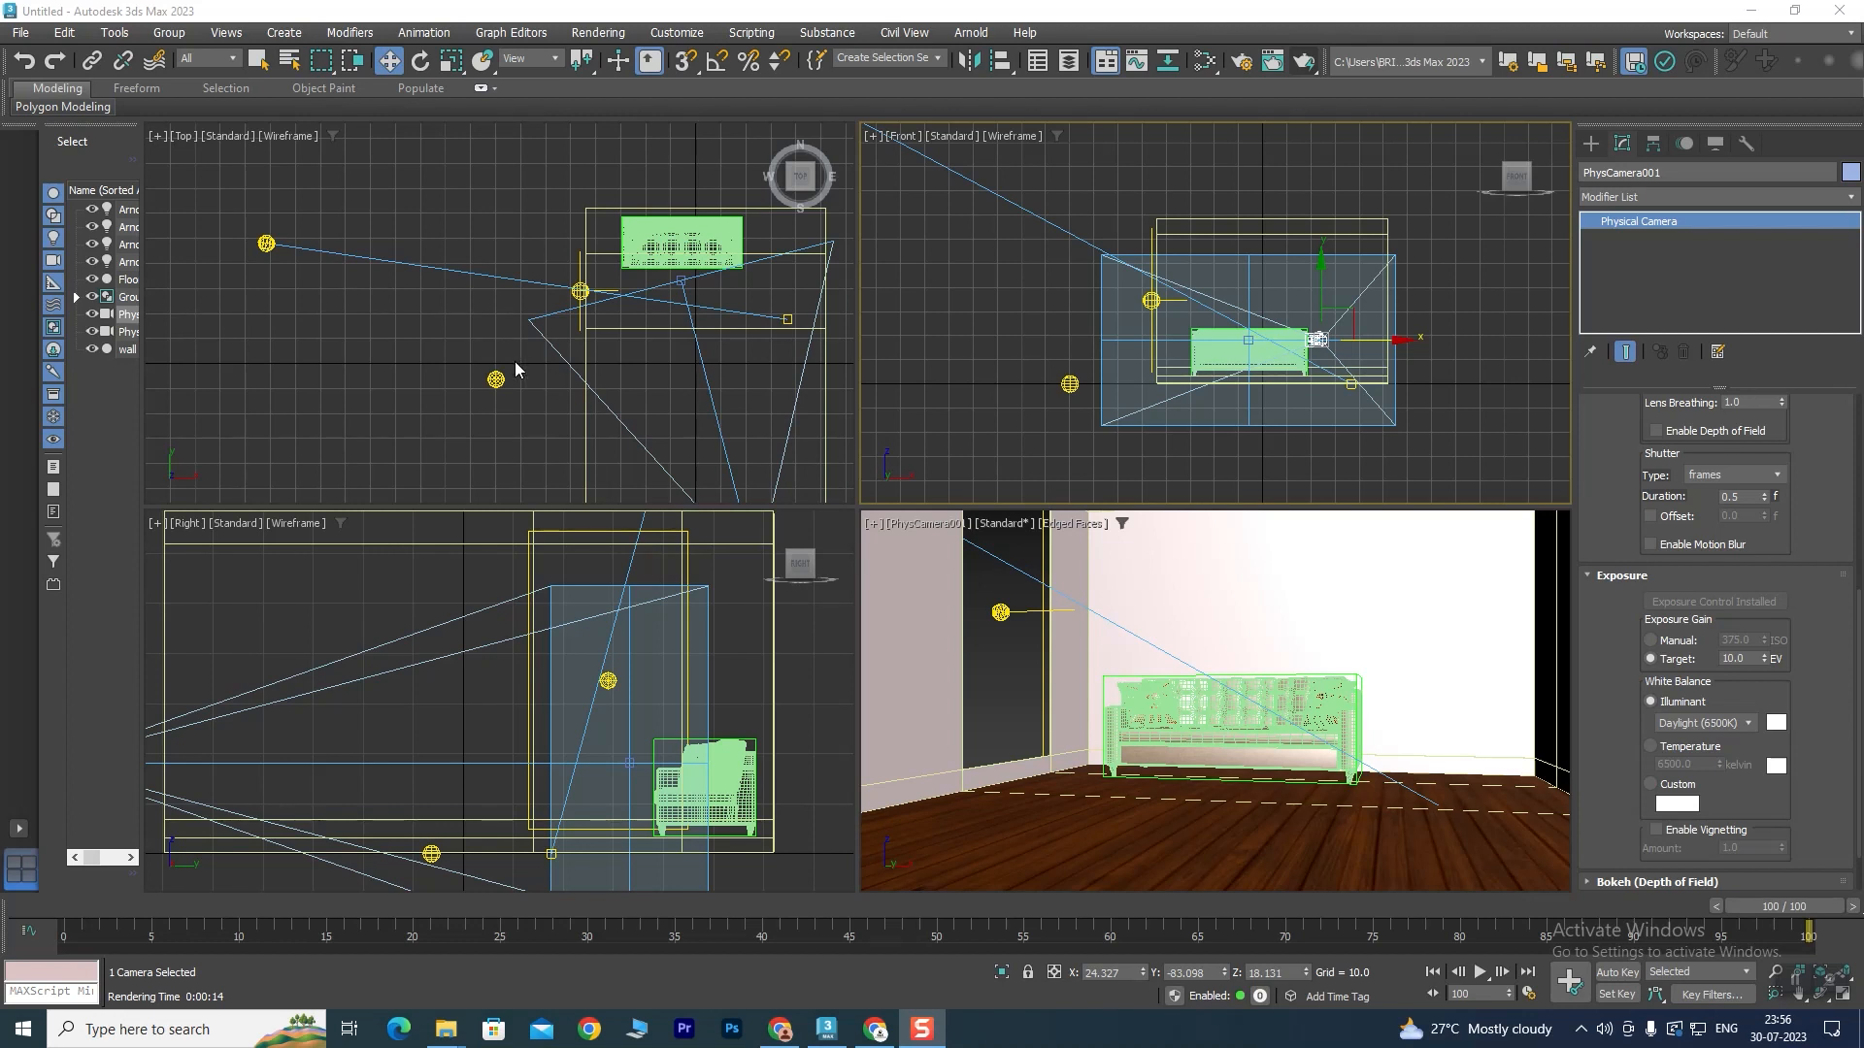
Render the sofa region with the new exposure and set the area to render to View.
left_click(1243, 588)
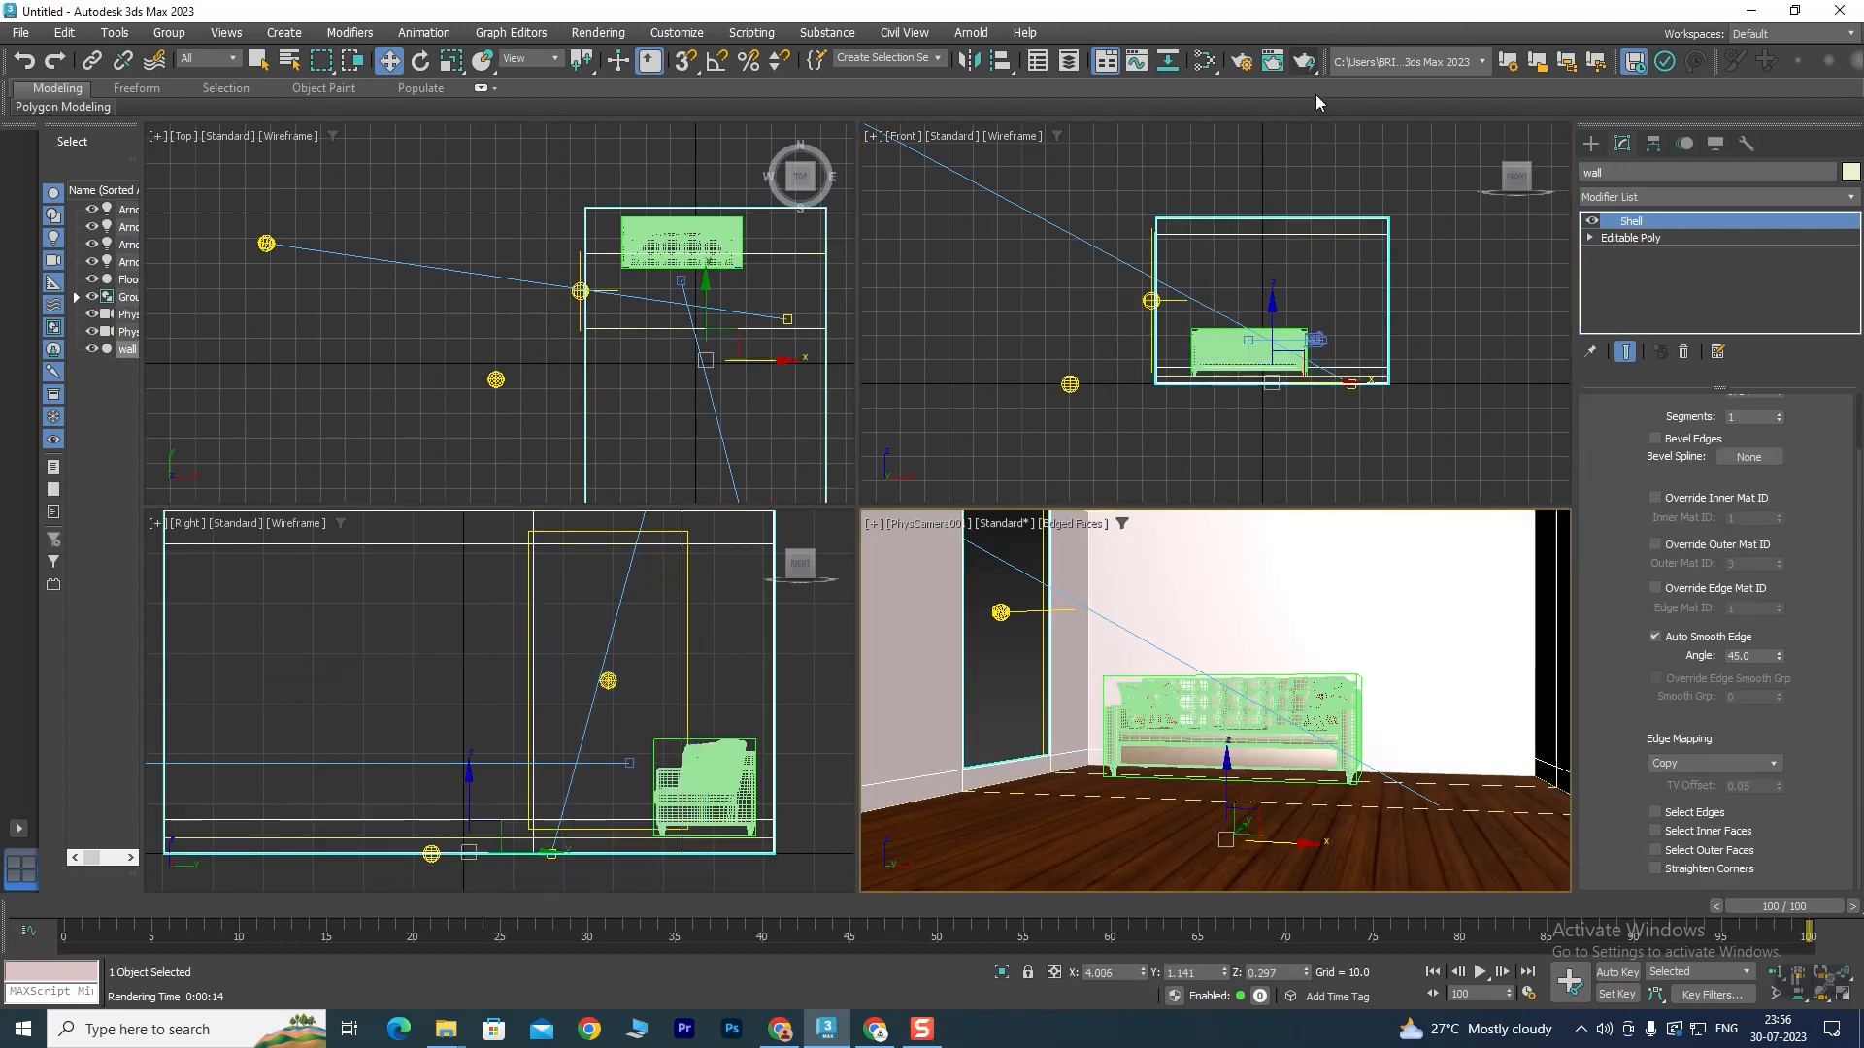
left_click(1304, 61)
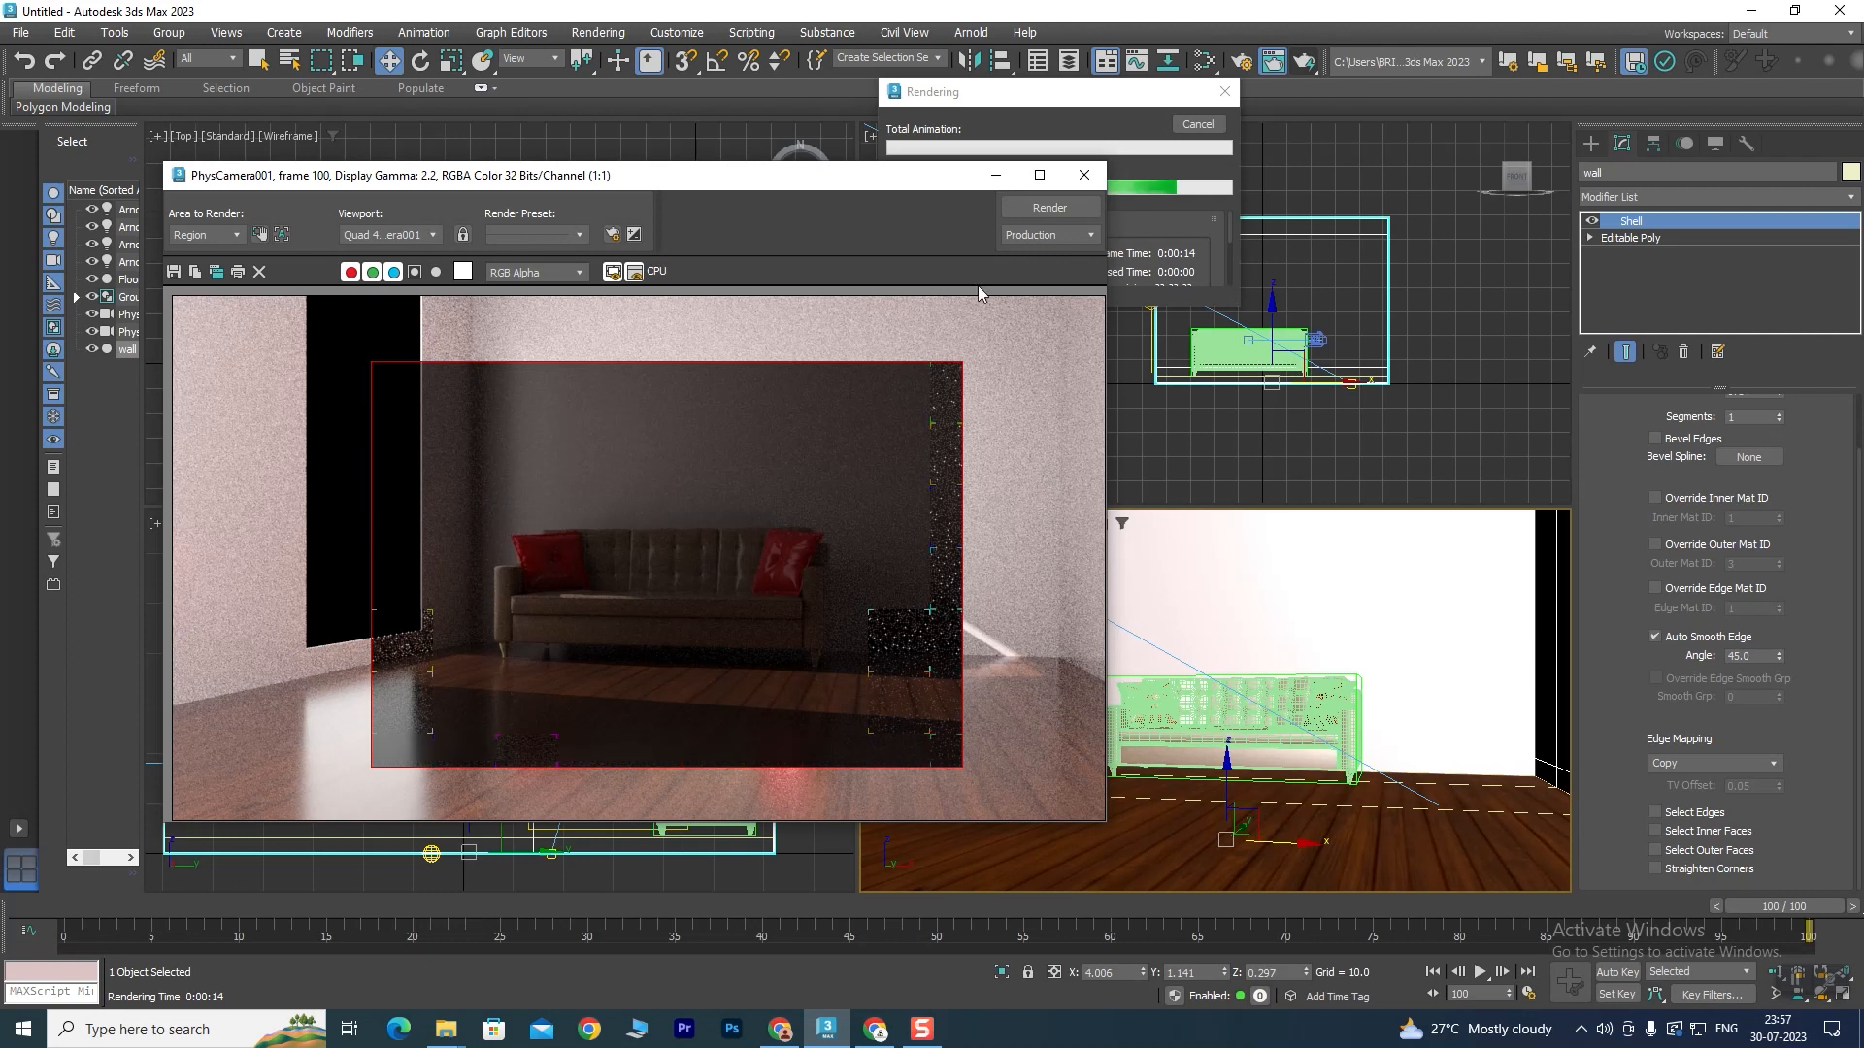
left_click(212, 234)
left_click(195, 251)
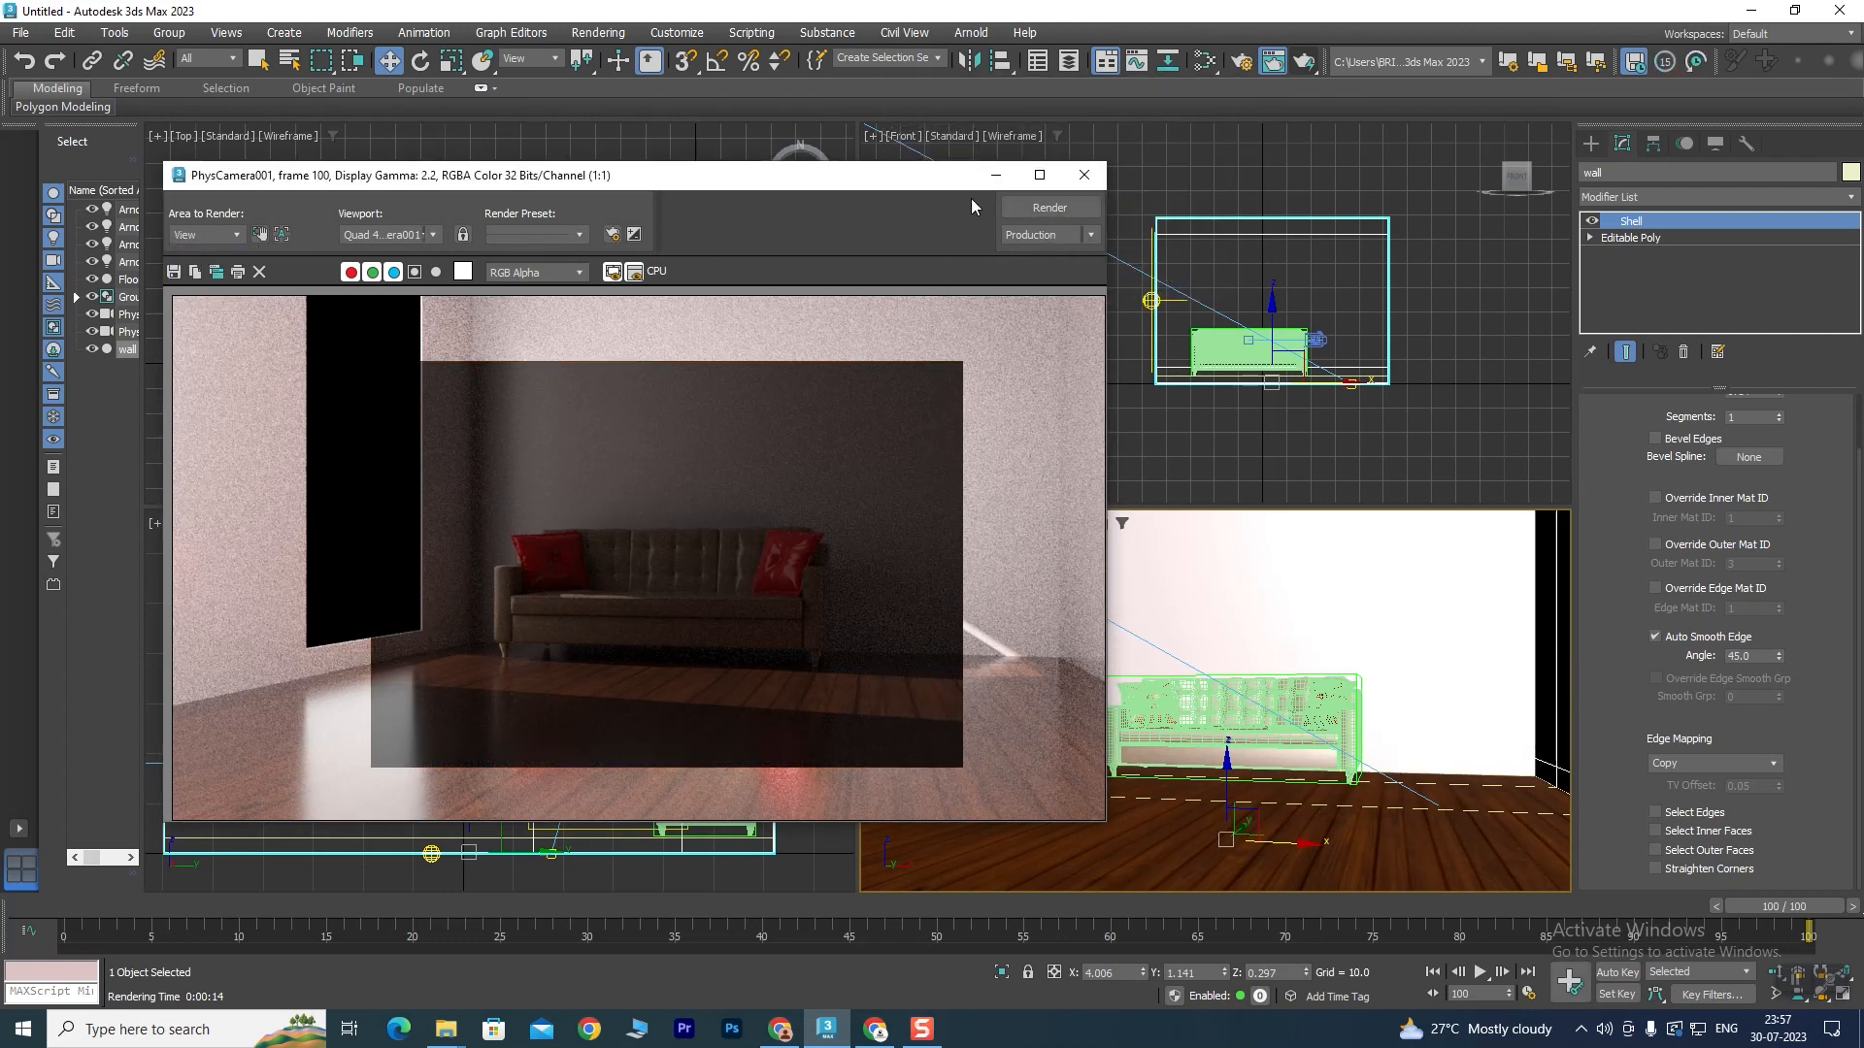
left_click(1085, 175)
left_click(496, 354)
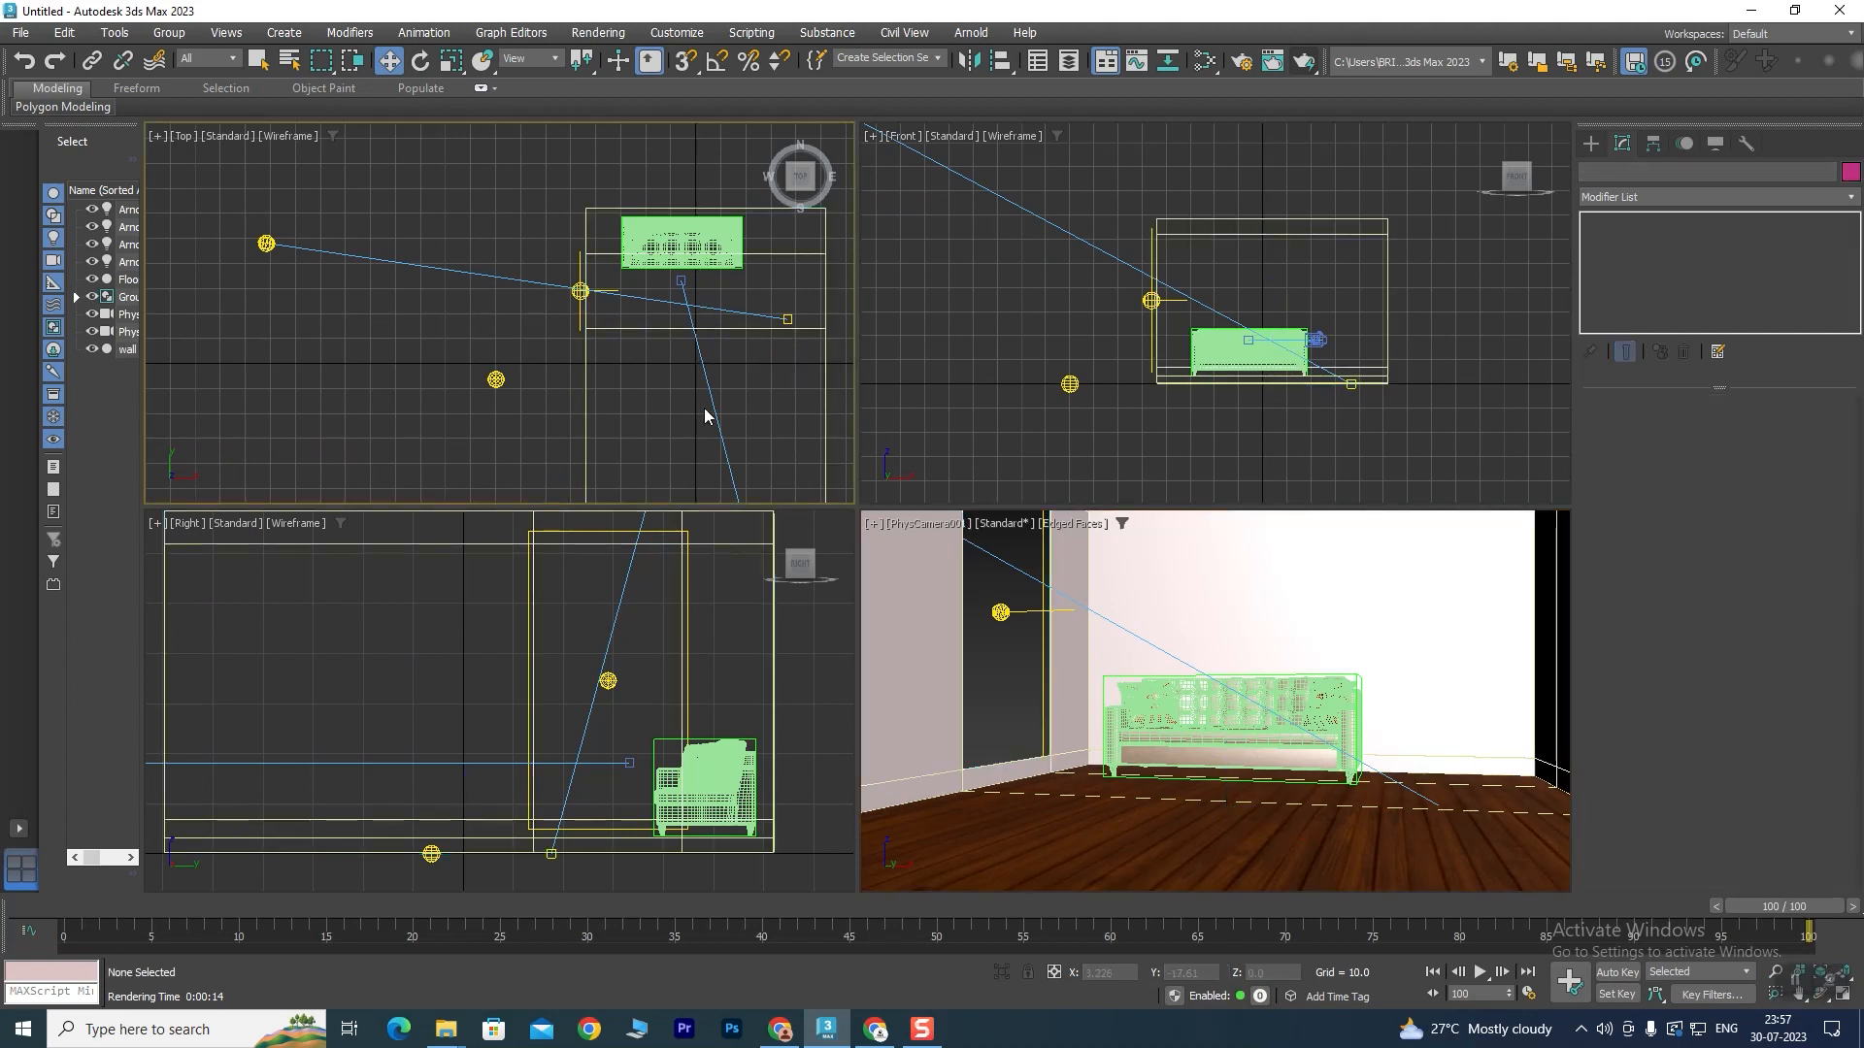
Switch the skydome light's color source to Kelvin.
left_click(496, 379)
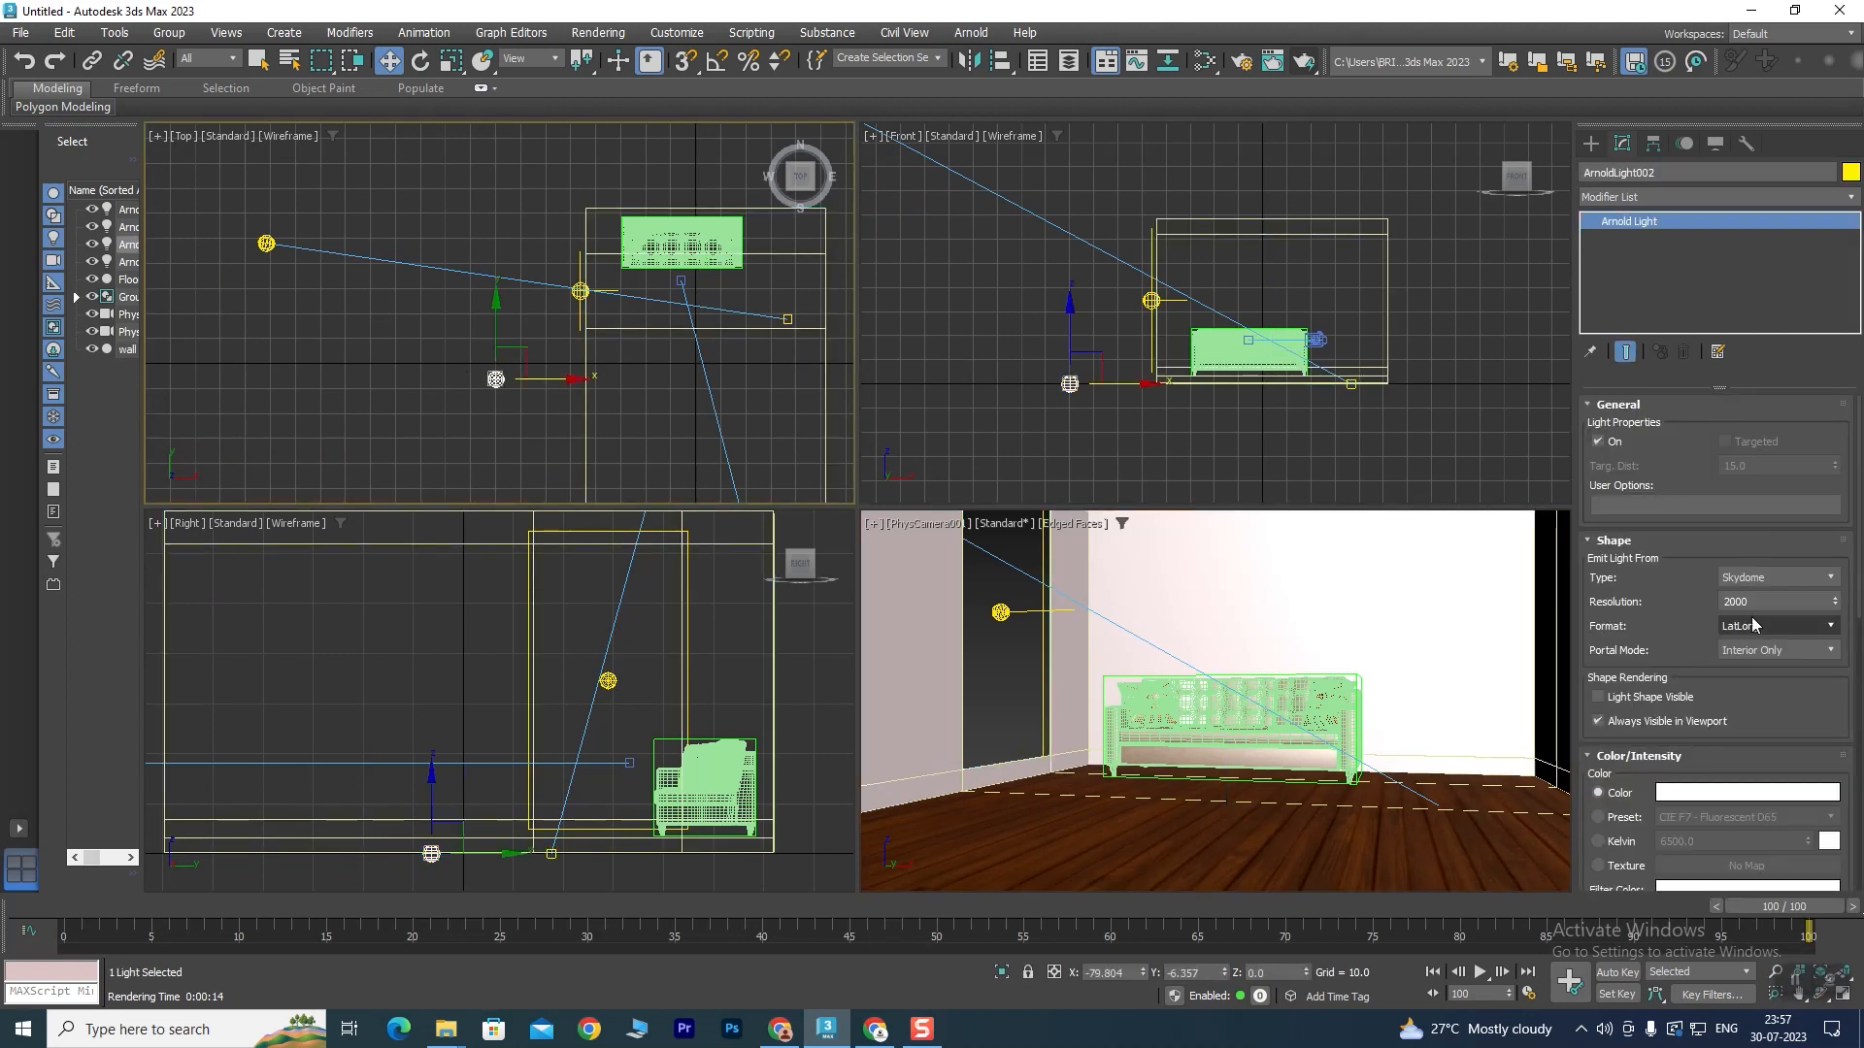
scroll(1681, 622, "down", 5)
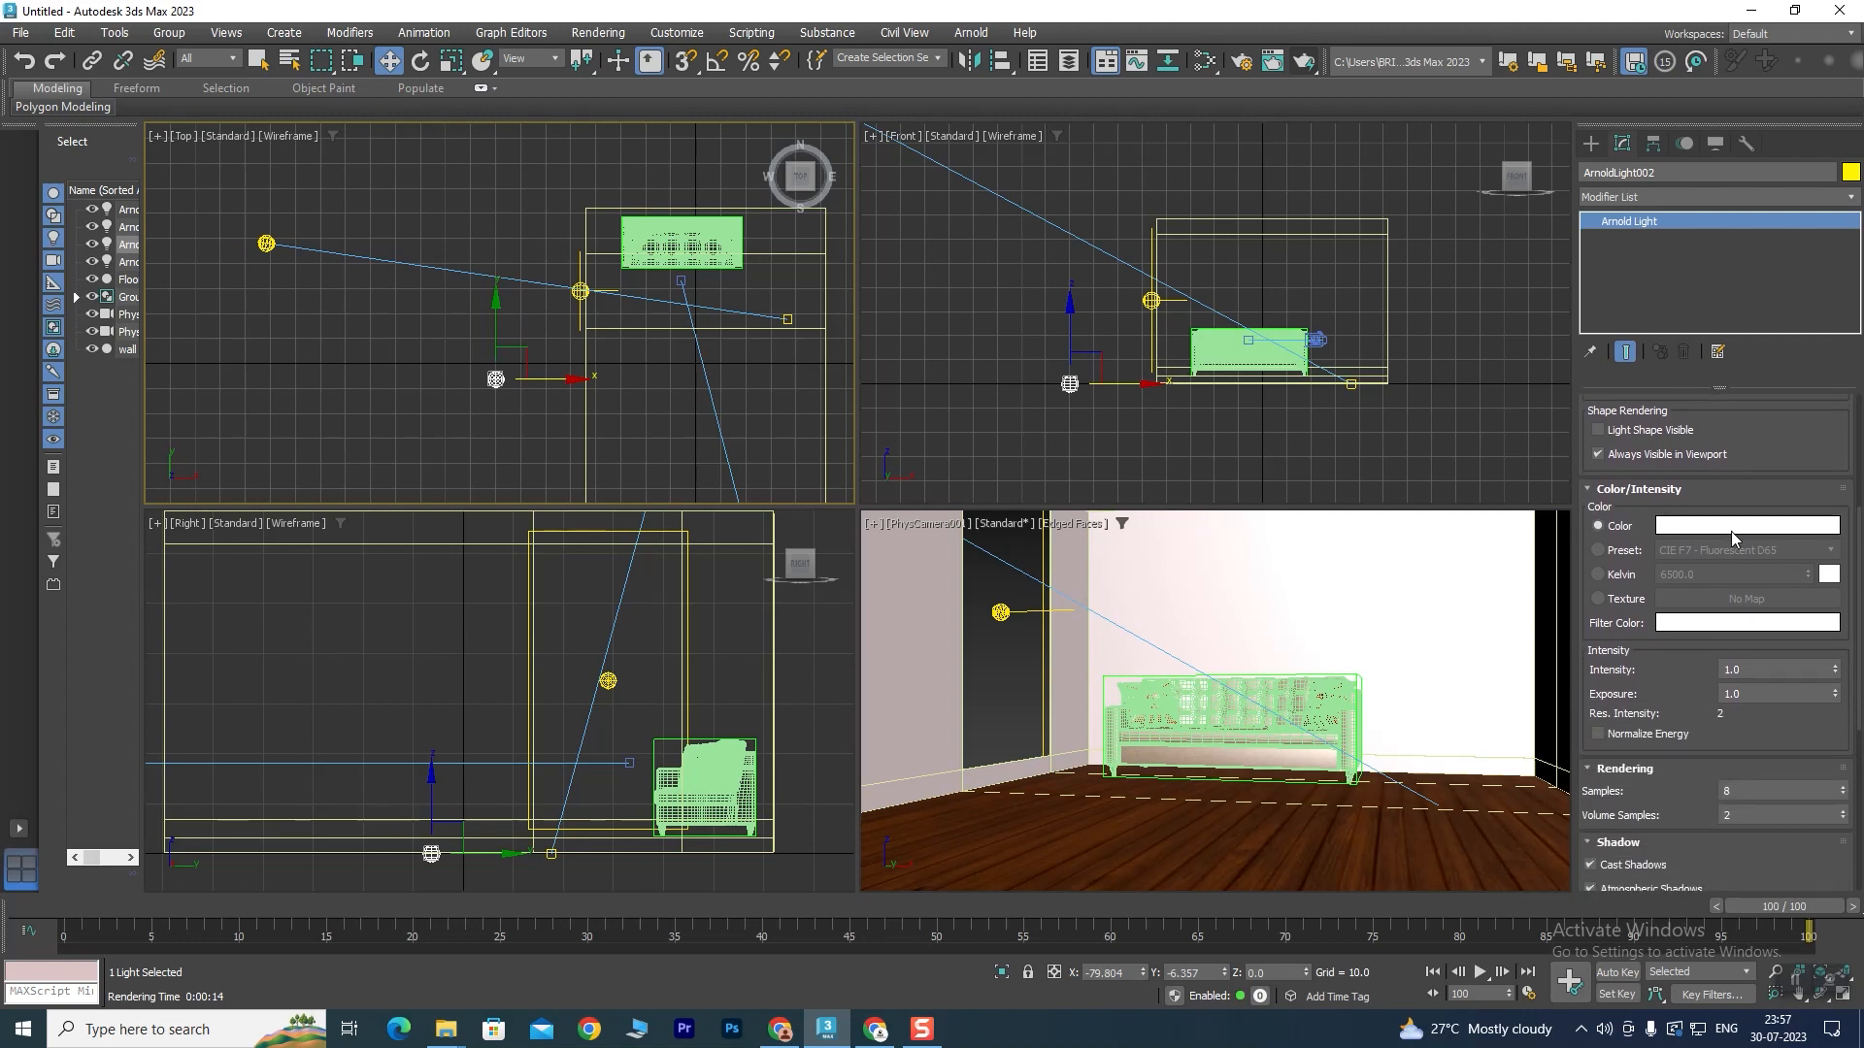
left_click(1597, 574)
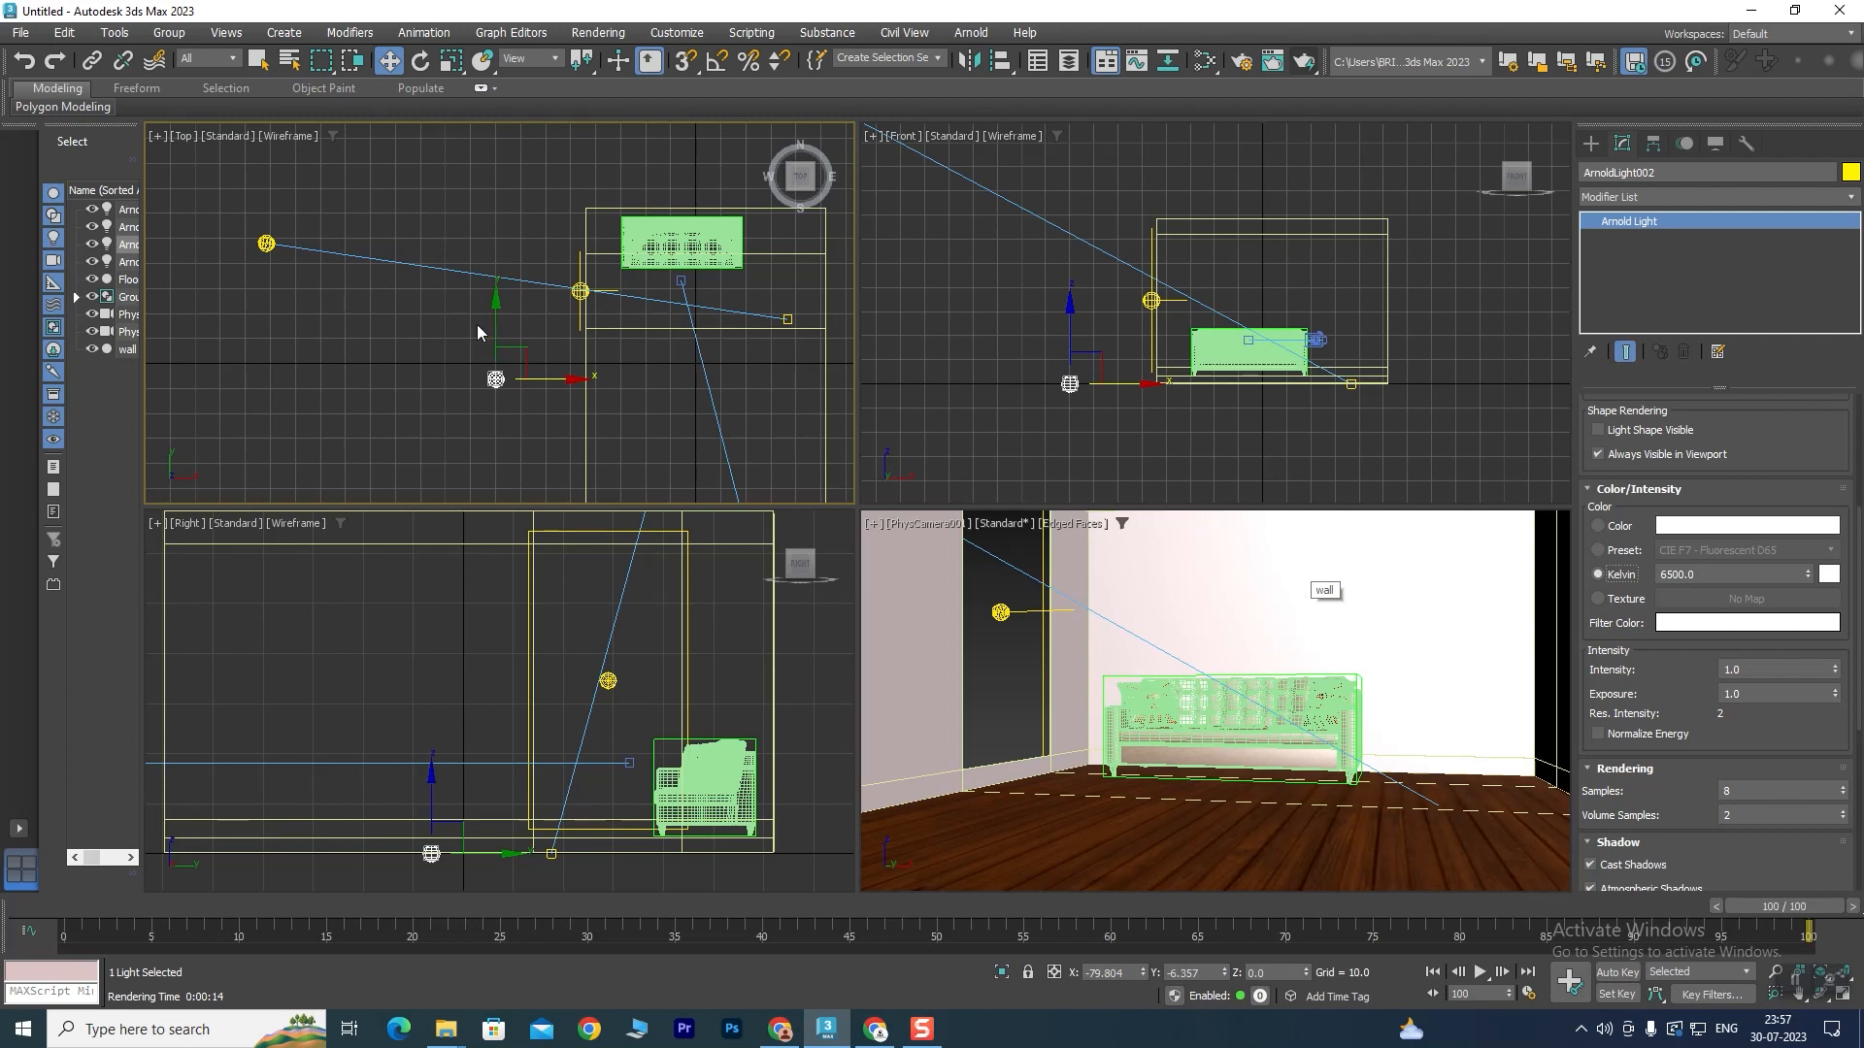
Open the physical camera's target exposure gain value for editing.
left_click(711, 405)
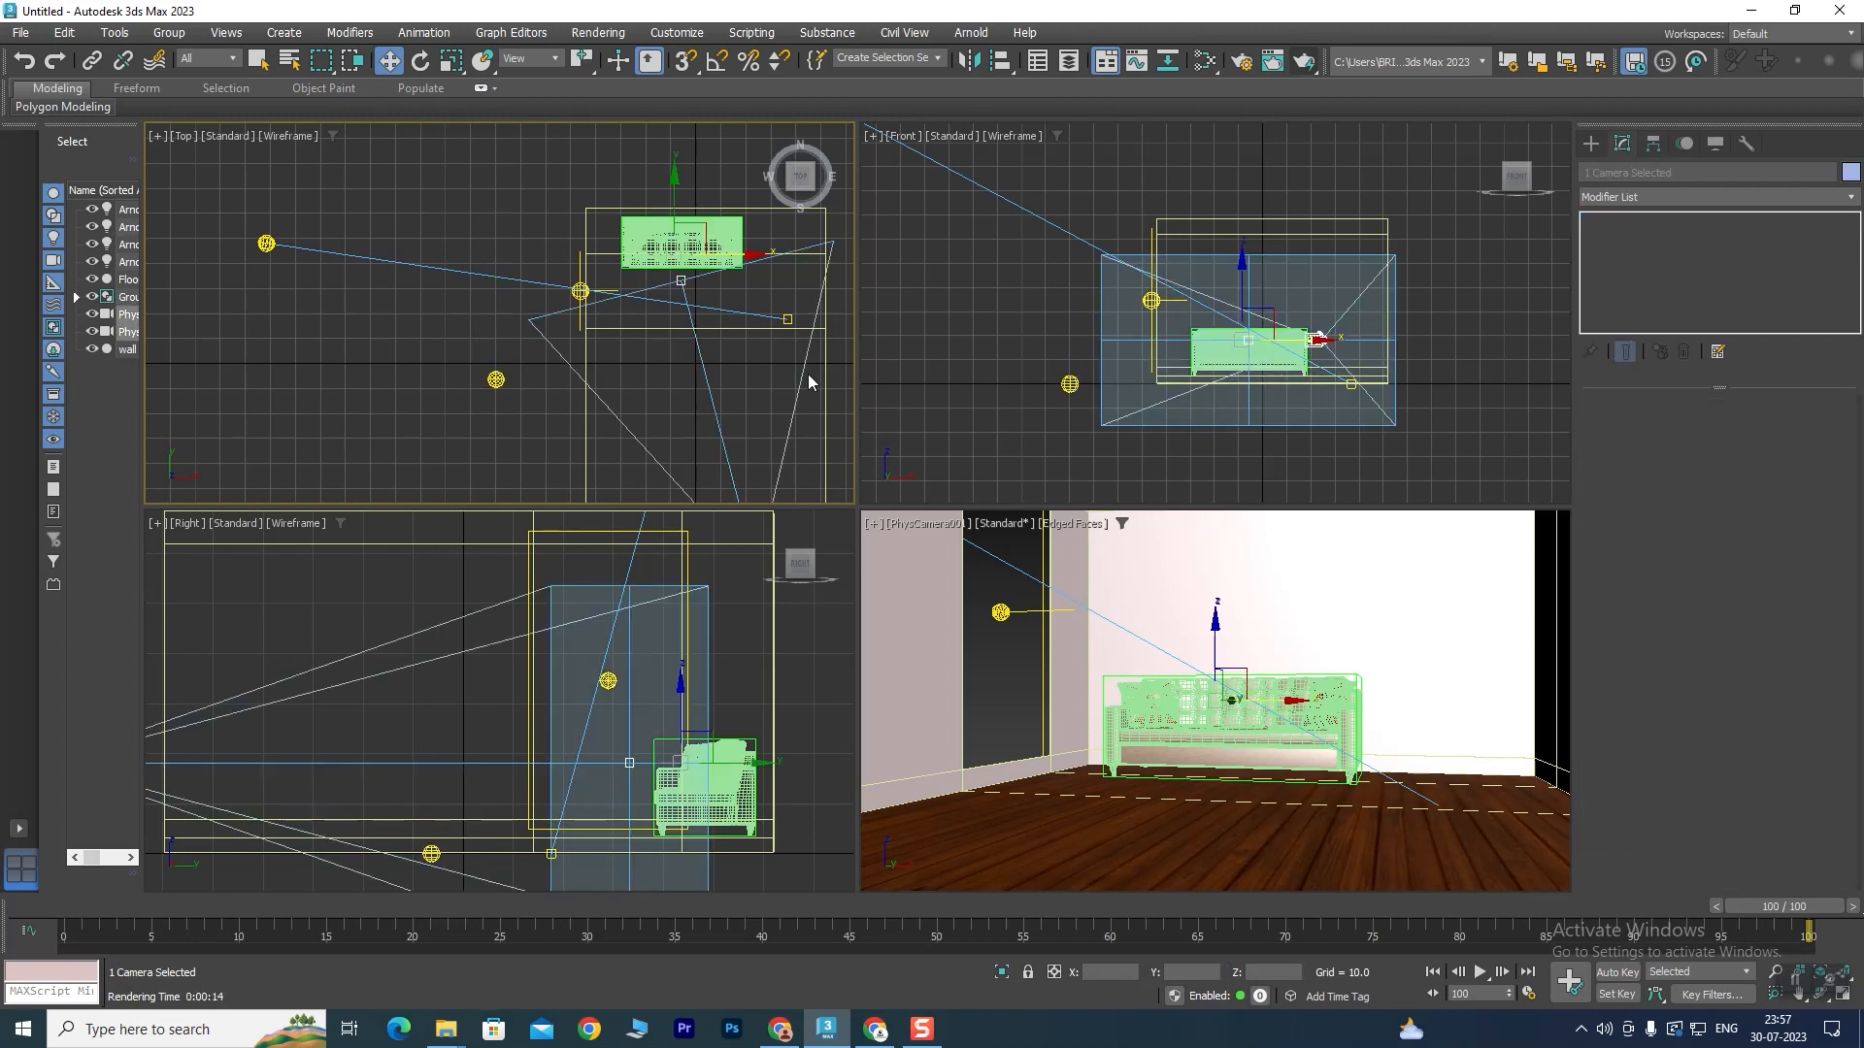
left_click(1323, 337)
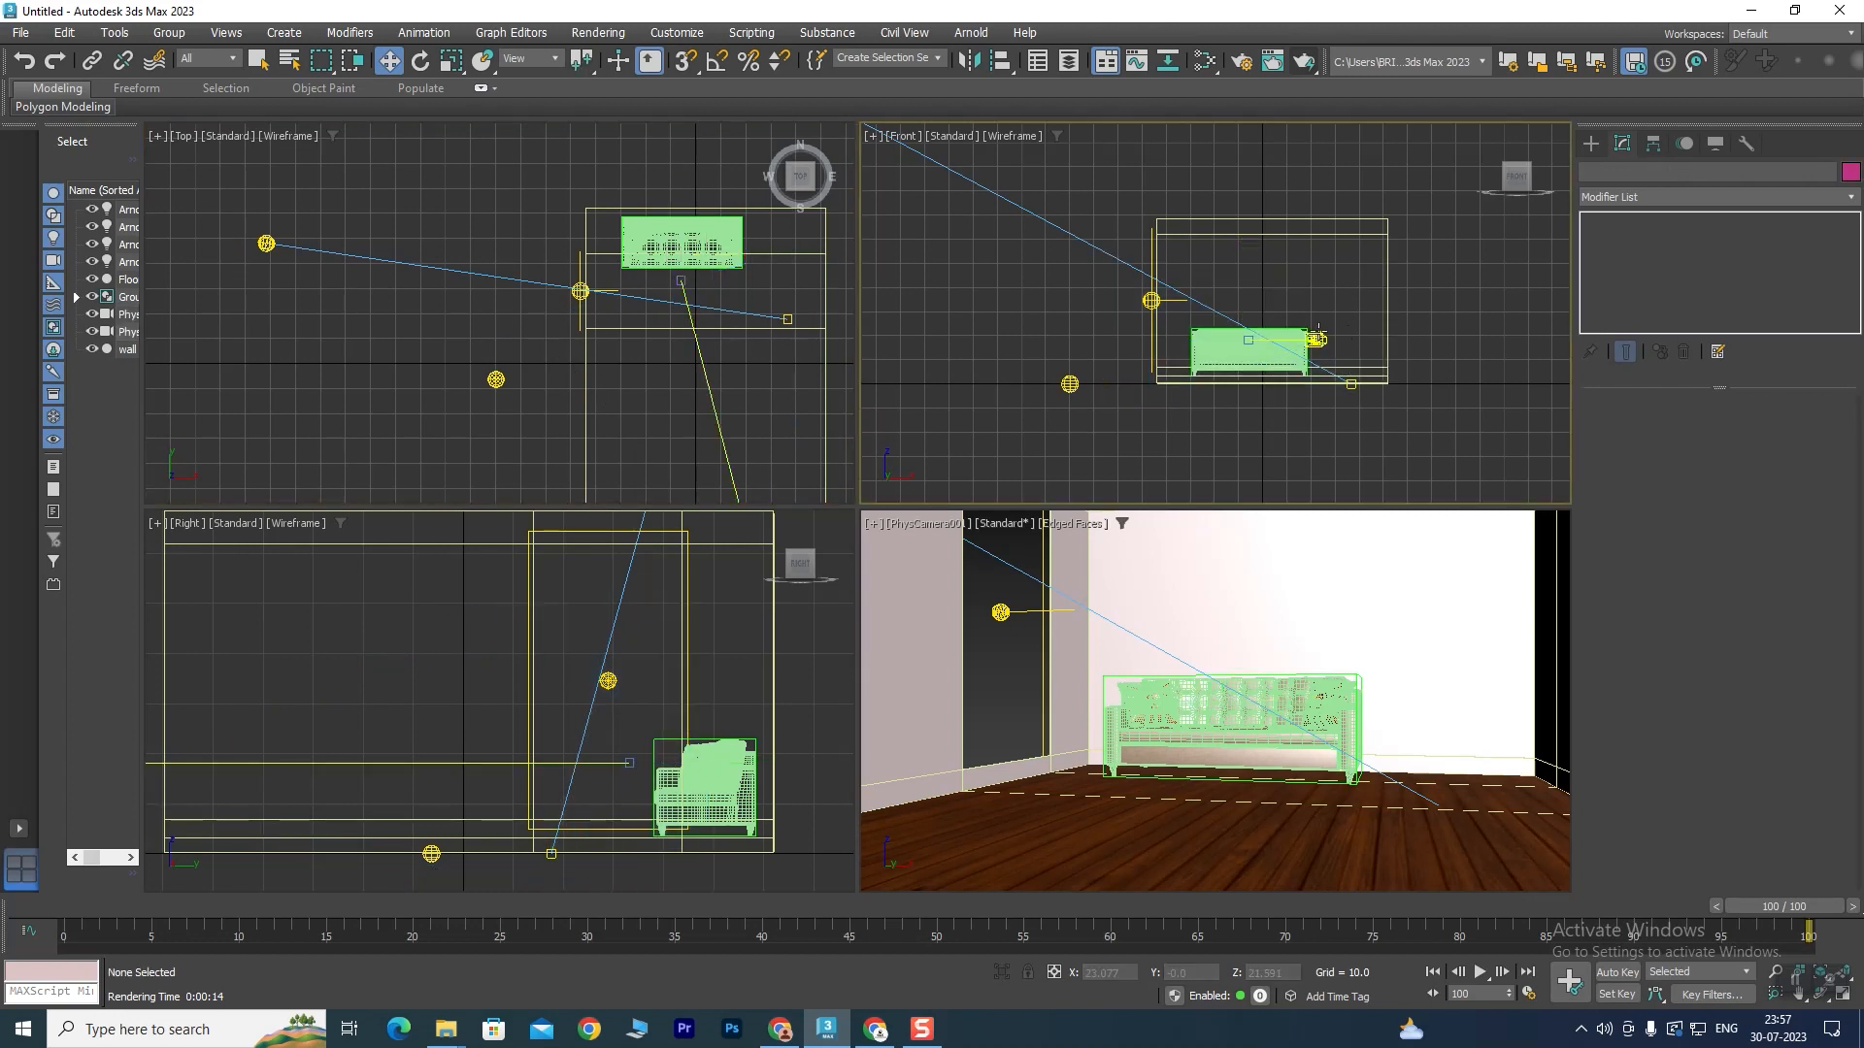
scroll(1747, 631, "down", 1)
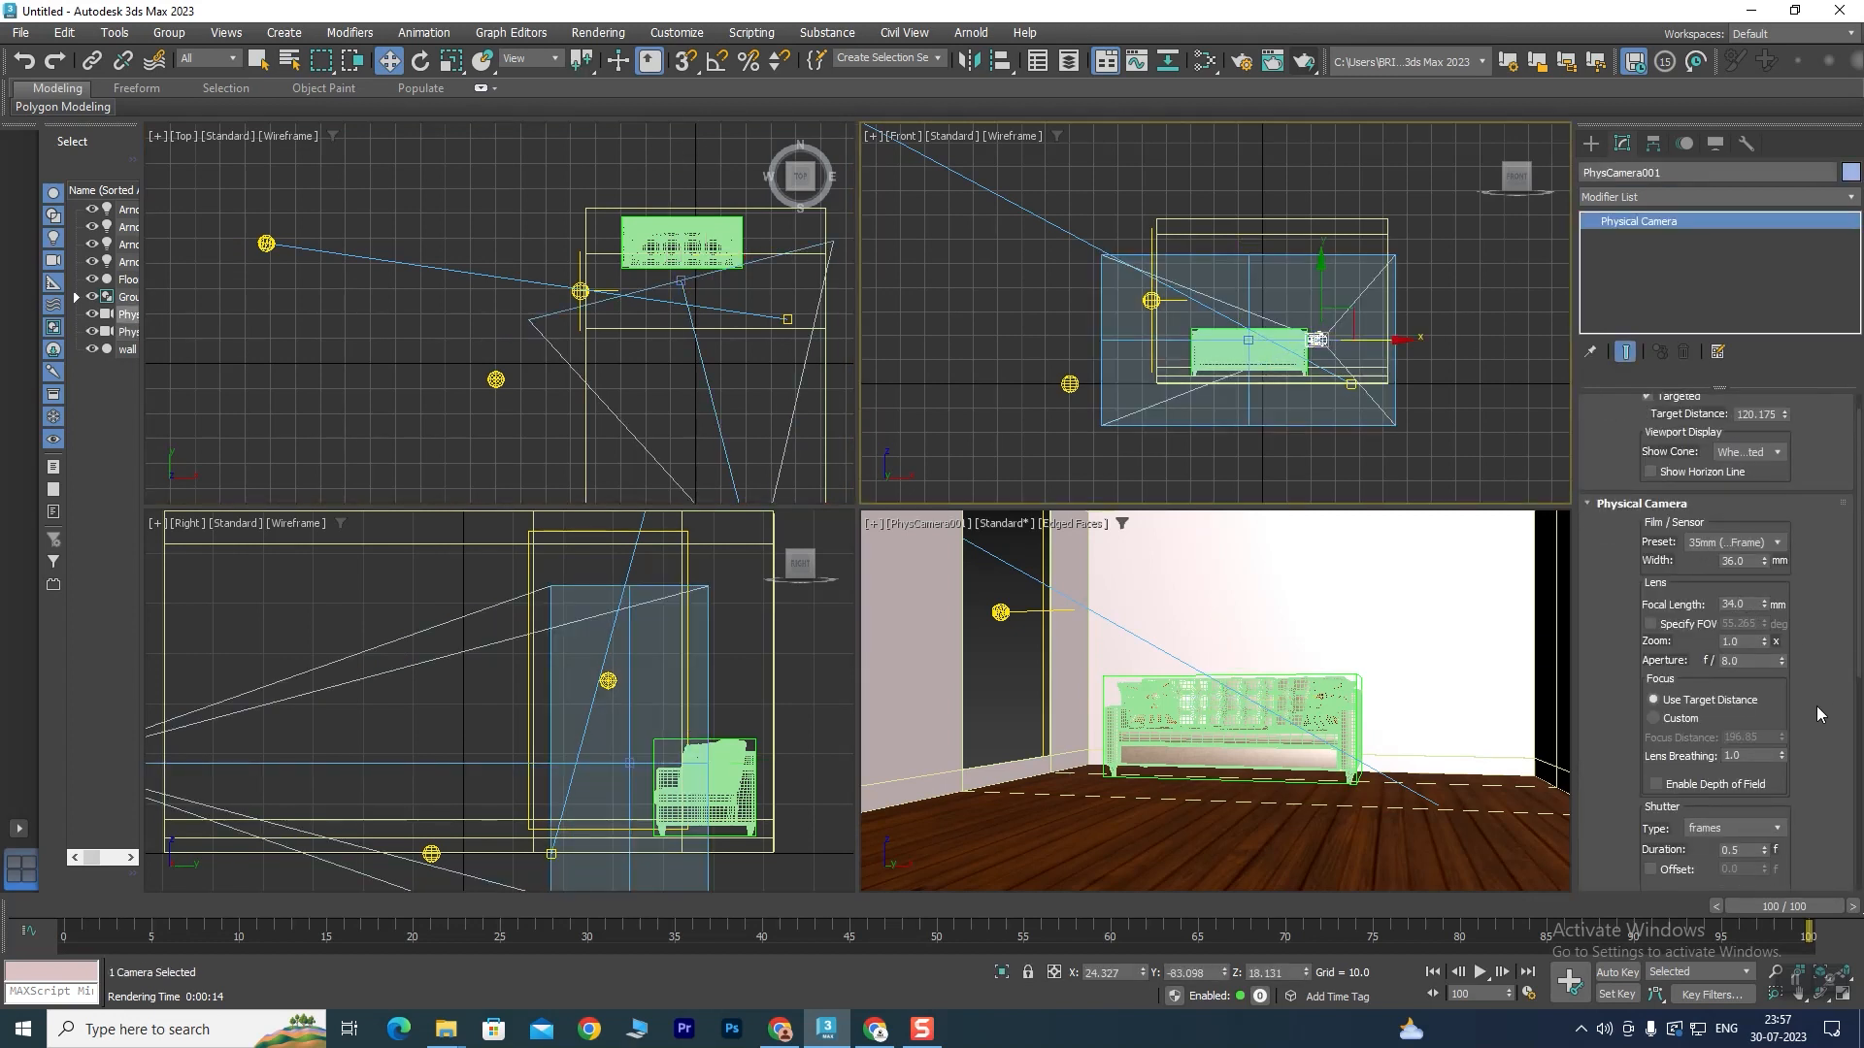
scroll(1820, 731, "down", 4)
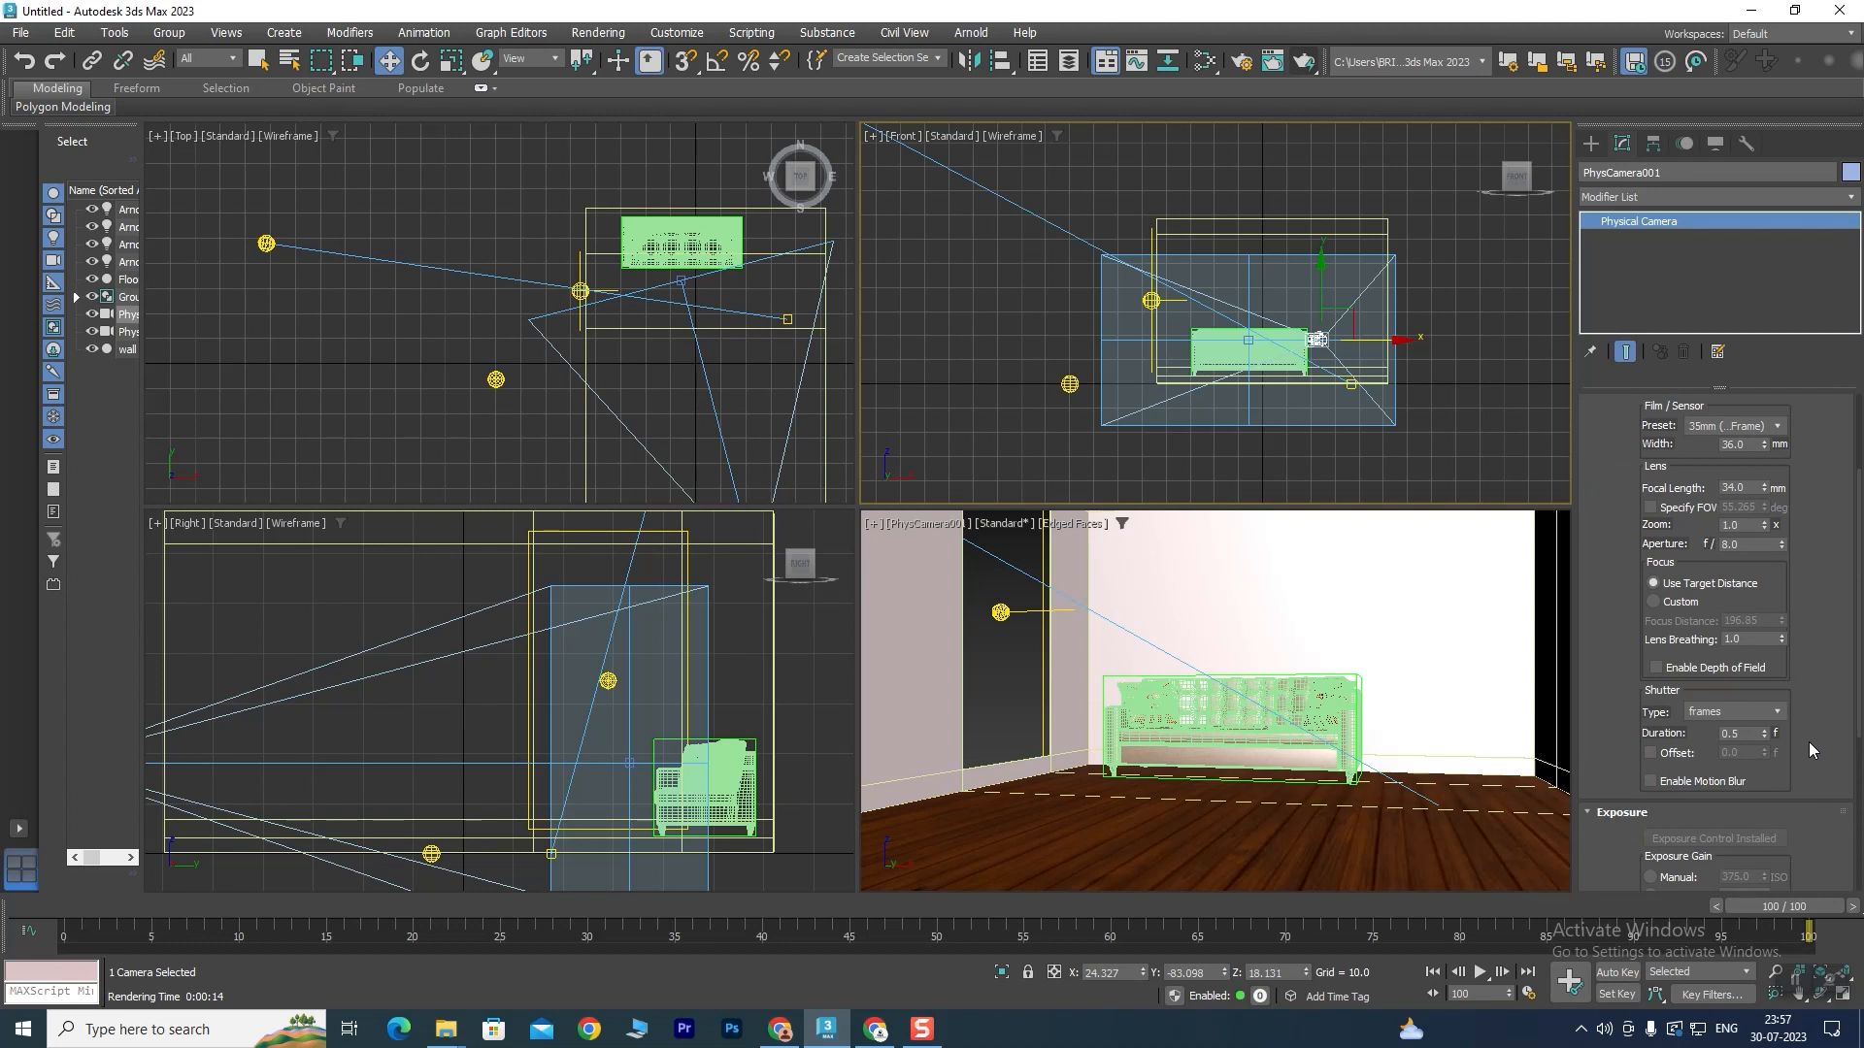
scroll(1837, 695, "down", 3)
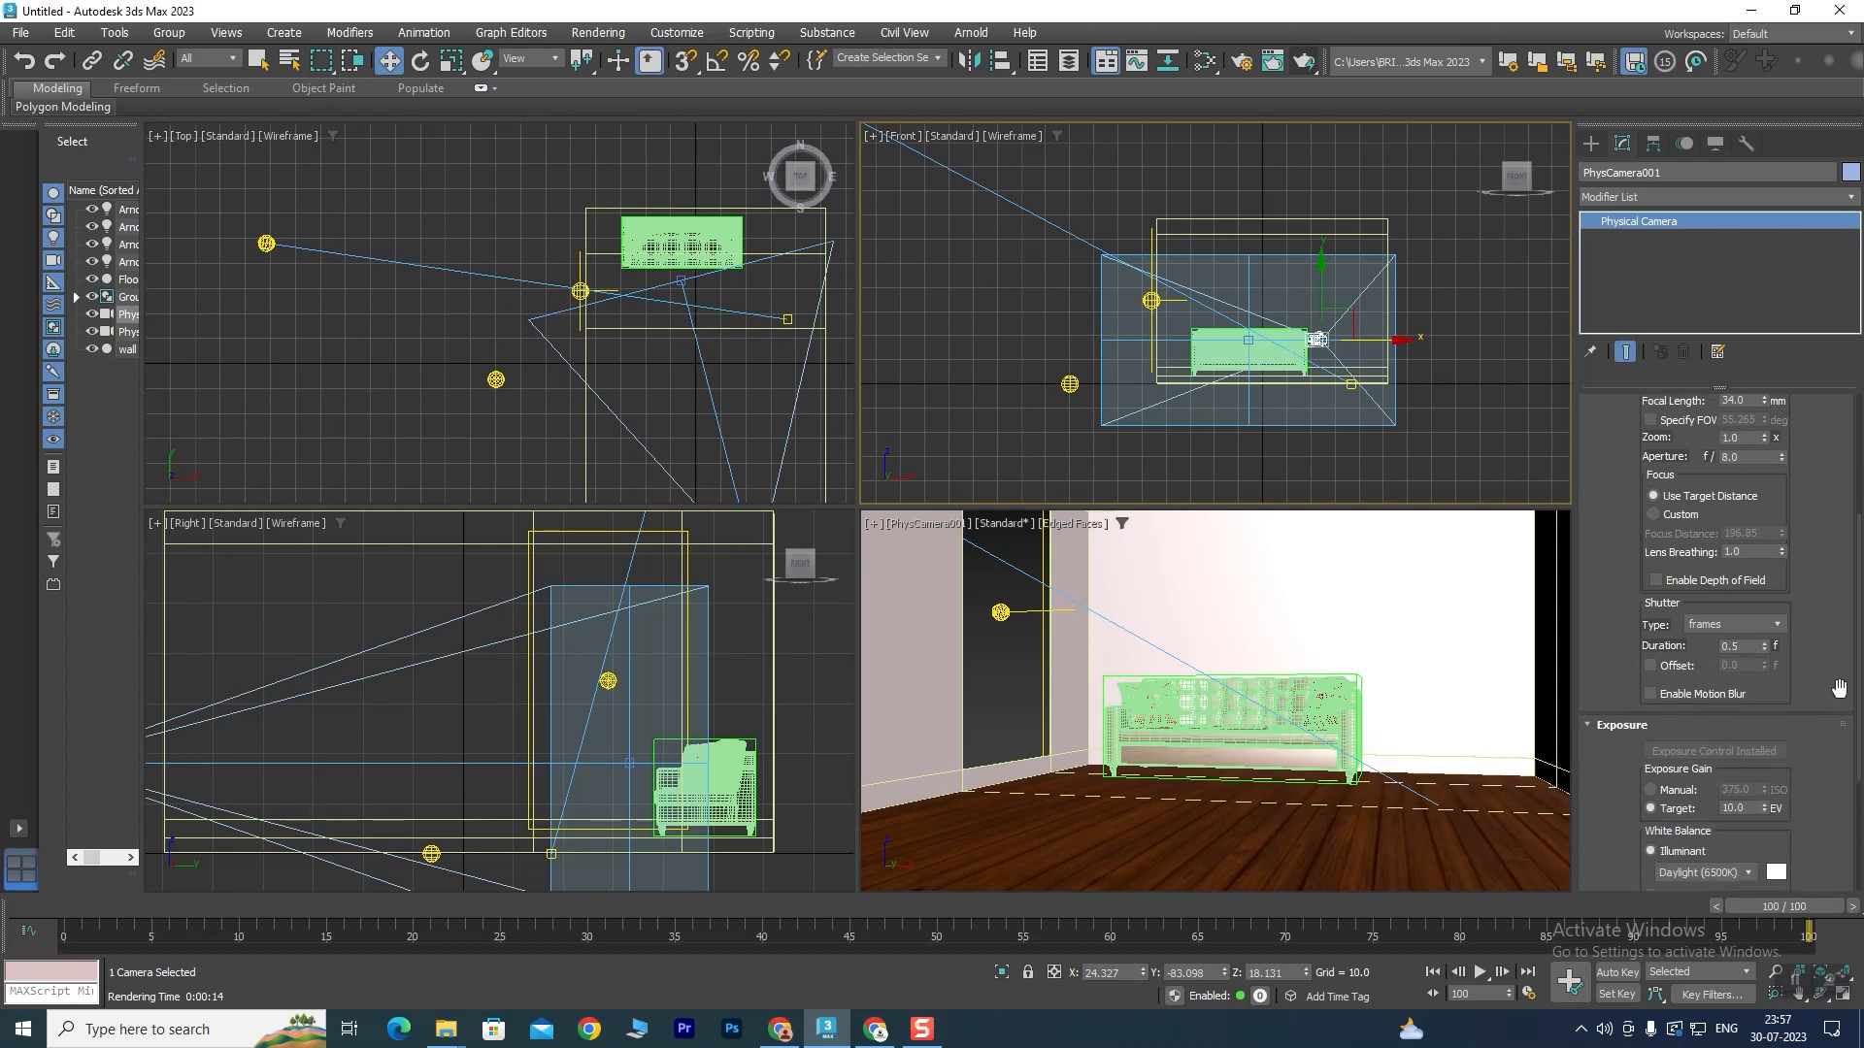
double_click(1732, 808)
Switch the skydome light's color source to a texture and choose a Bitmap map for it.
left_click(496, 378)
left_click(1599, 600)
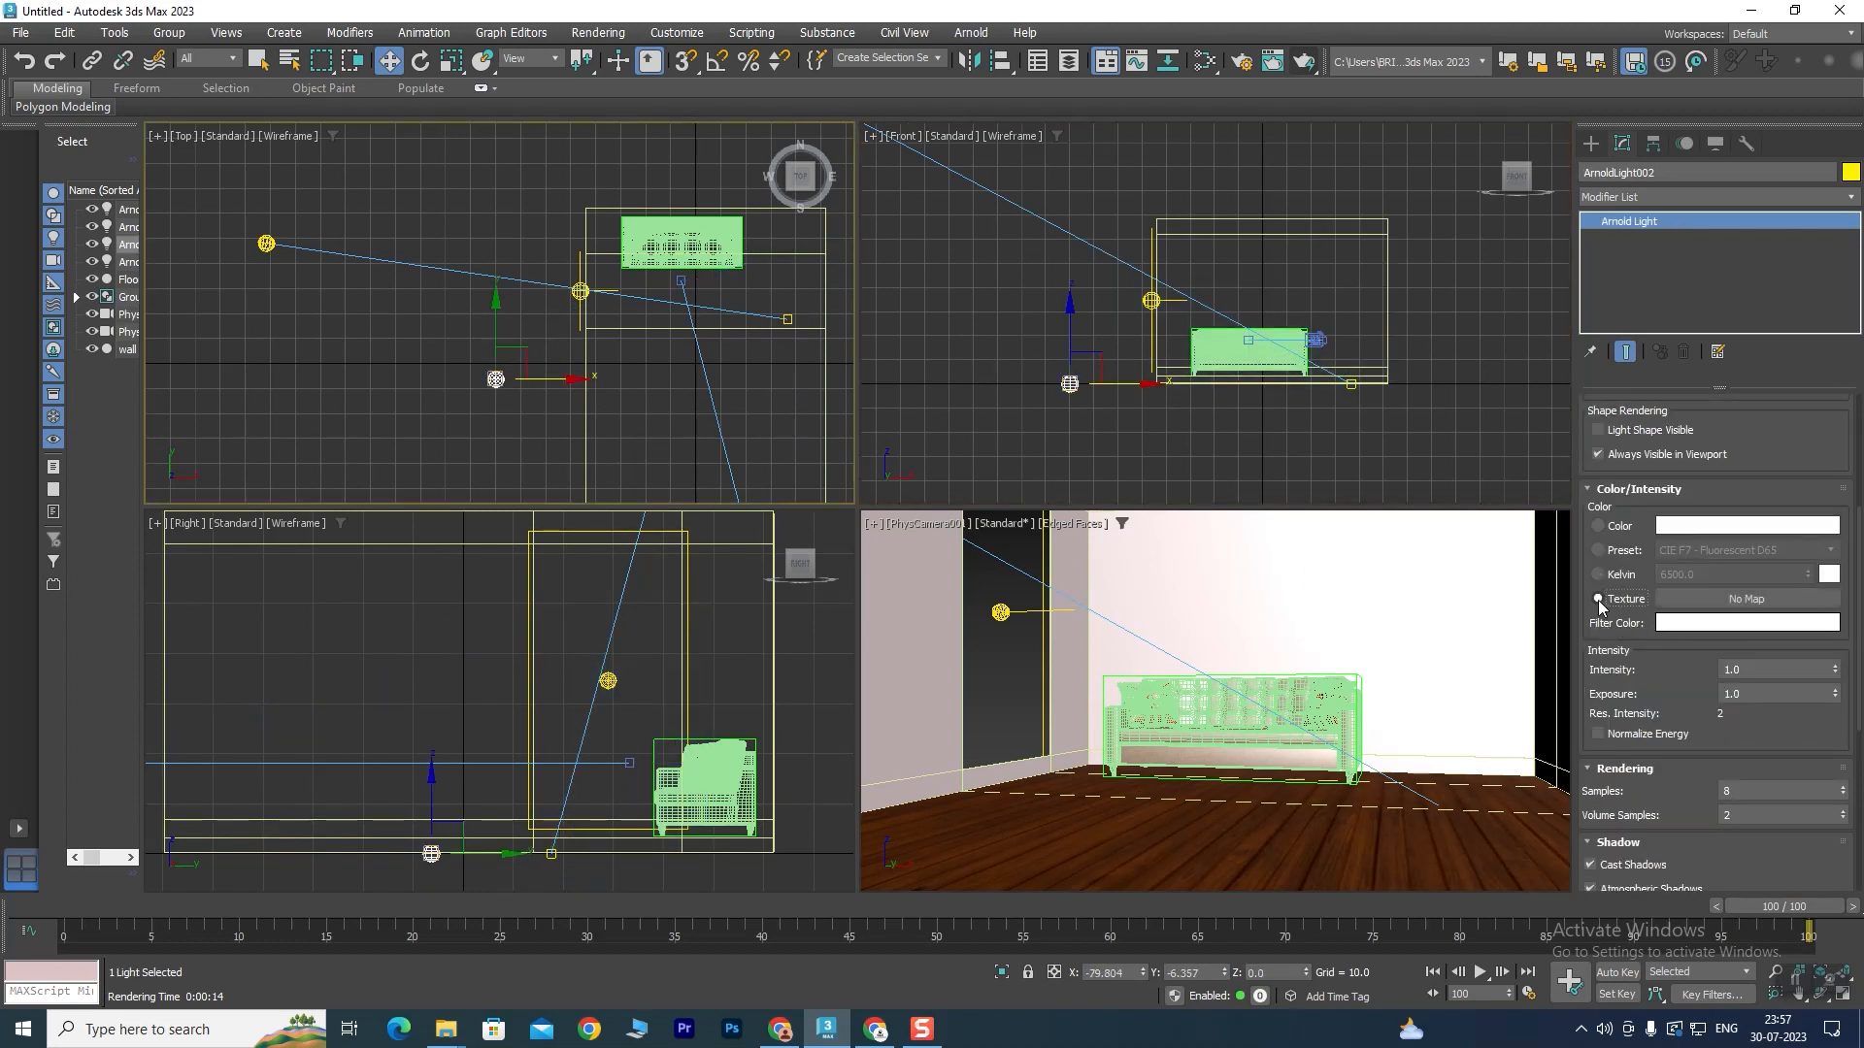
left_click(1736, 600)
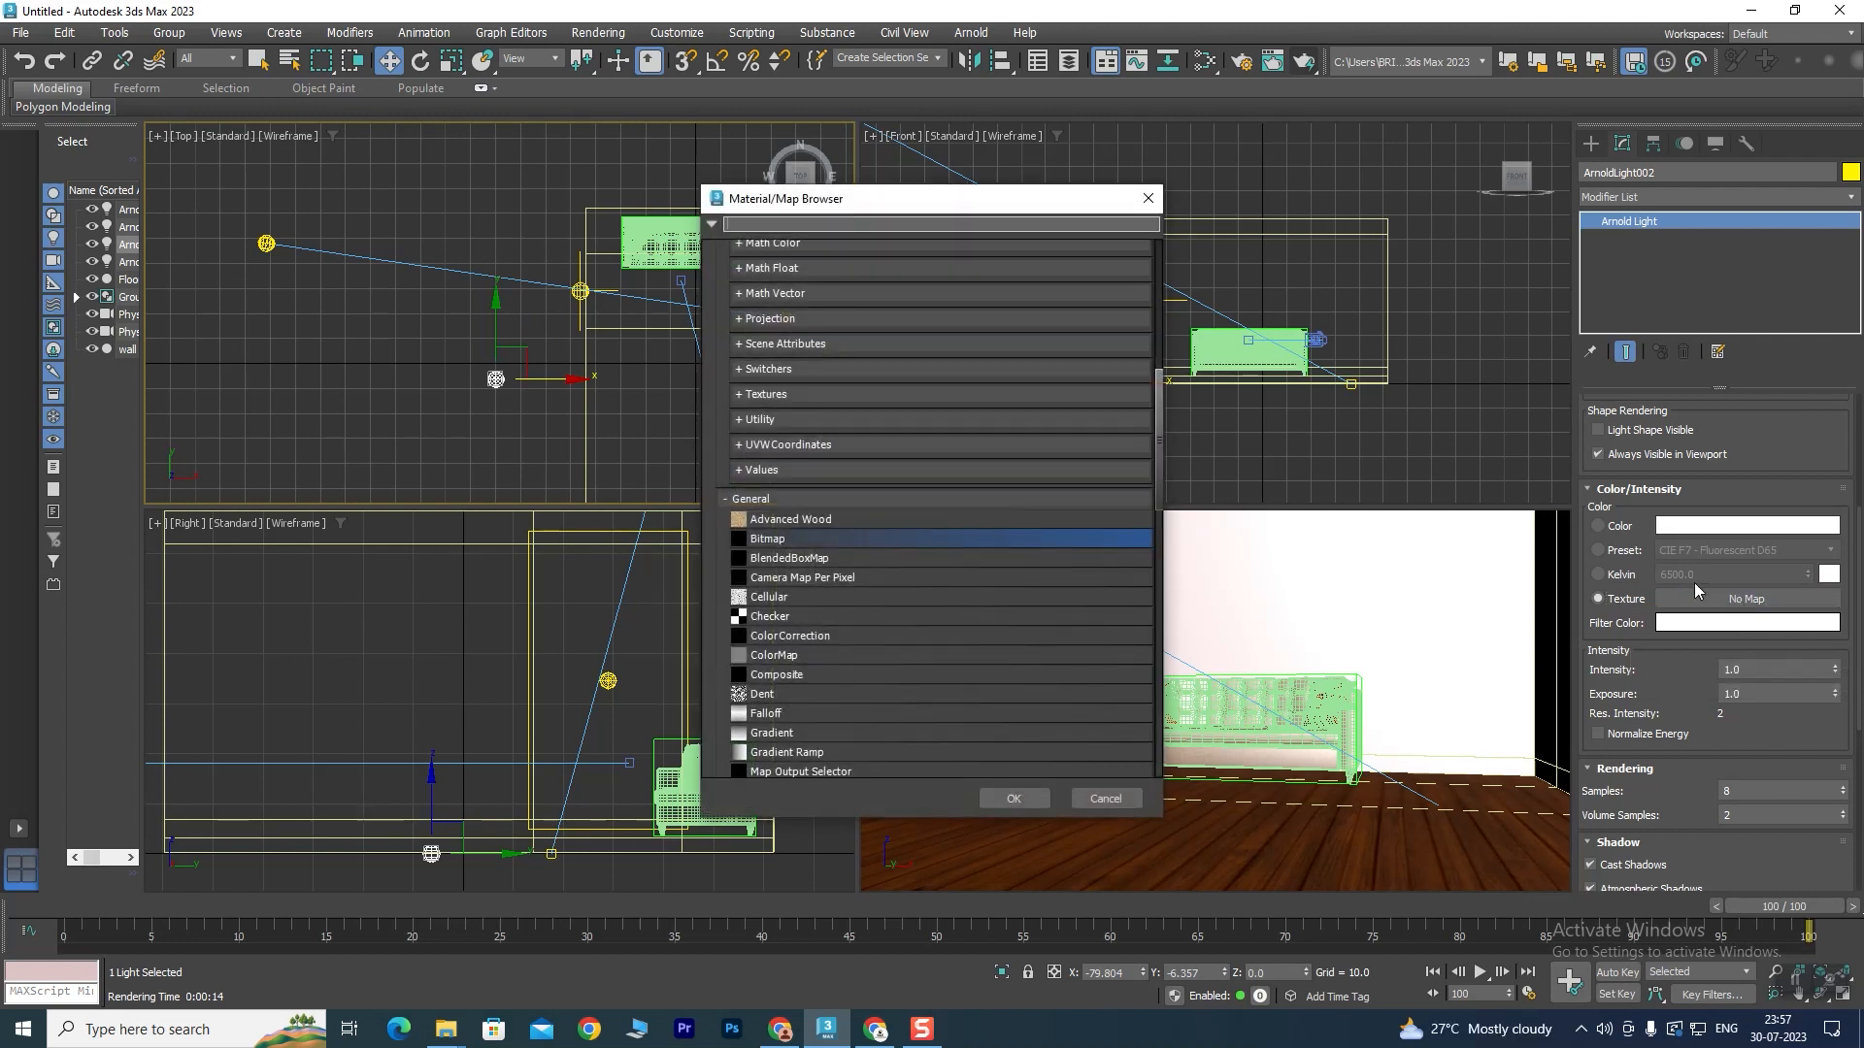
double_click(777, 538)
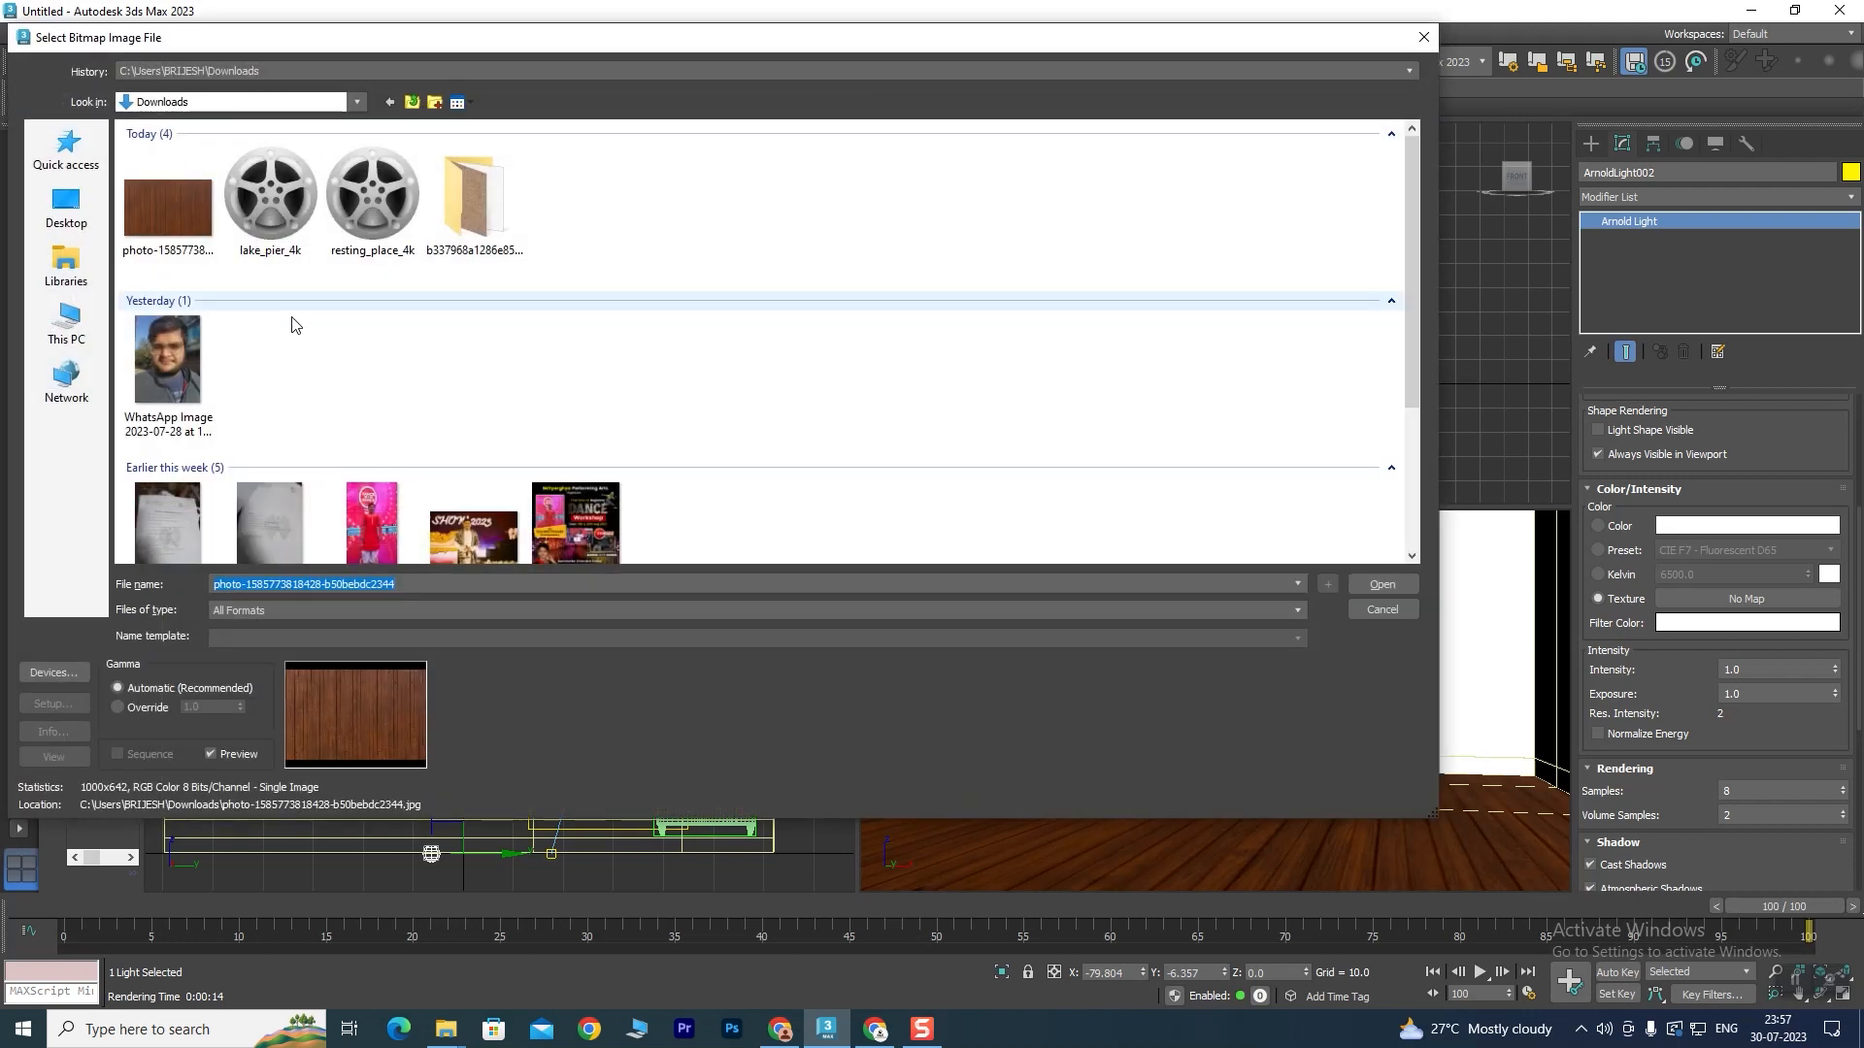
Load resting_place_4k.exr from the Downloads folder as the skydome bitmap, accepting the default OpenEXR configuration.
left_click(66, 206)
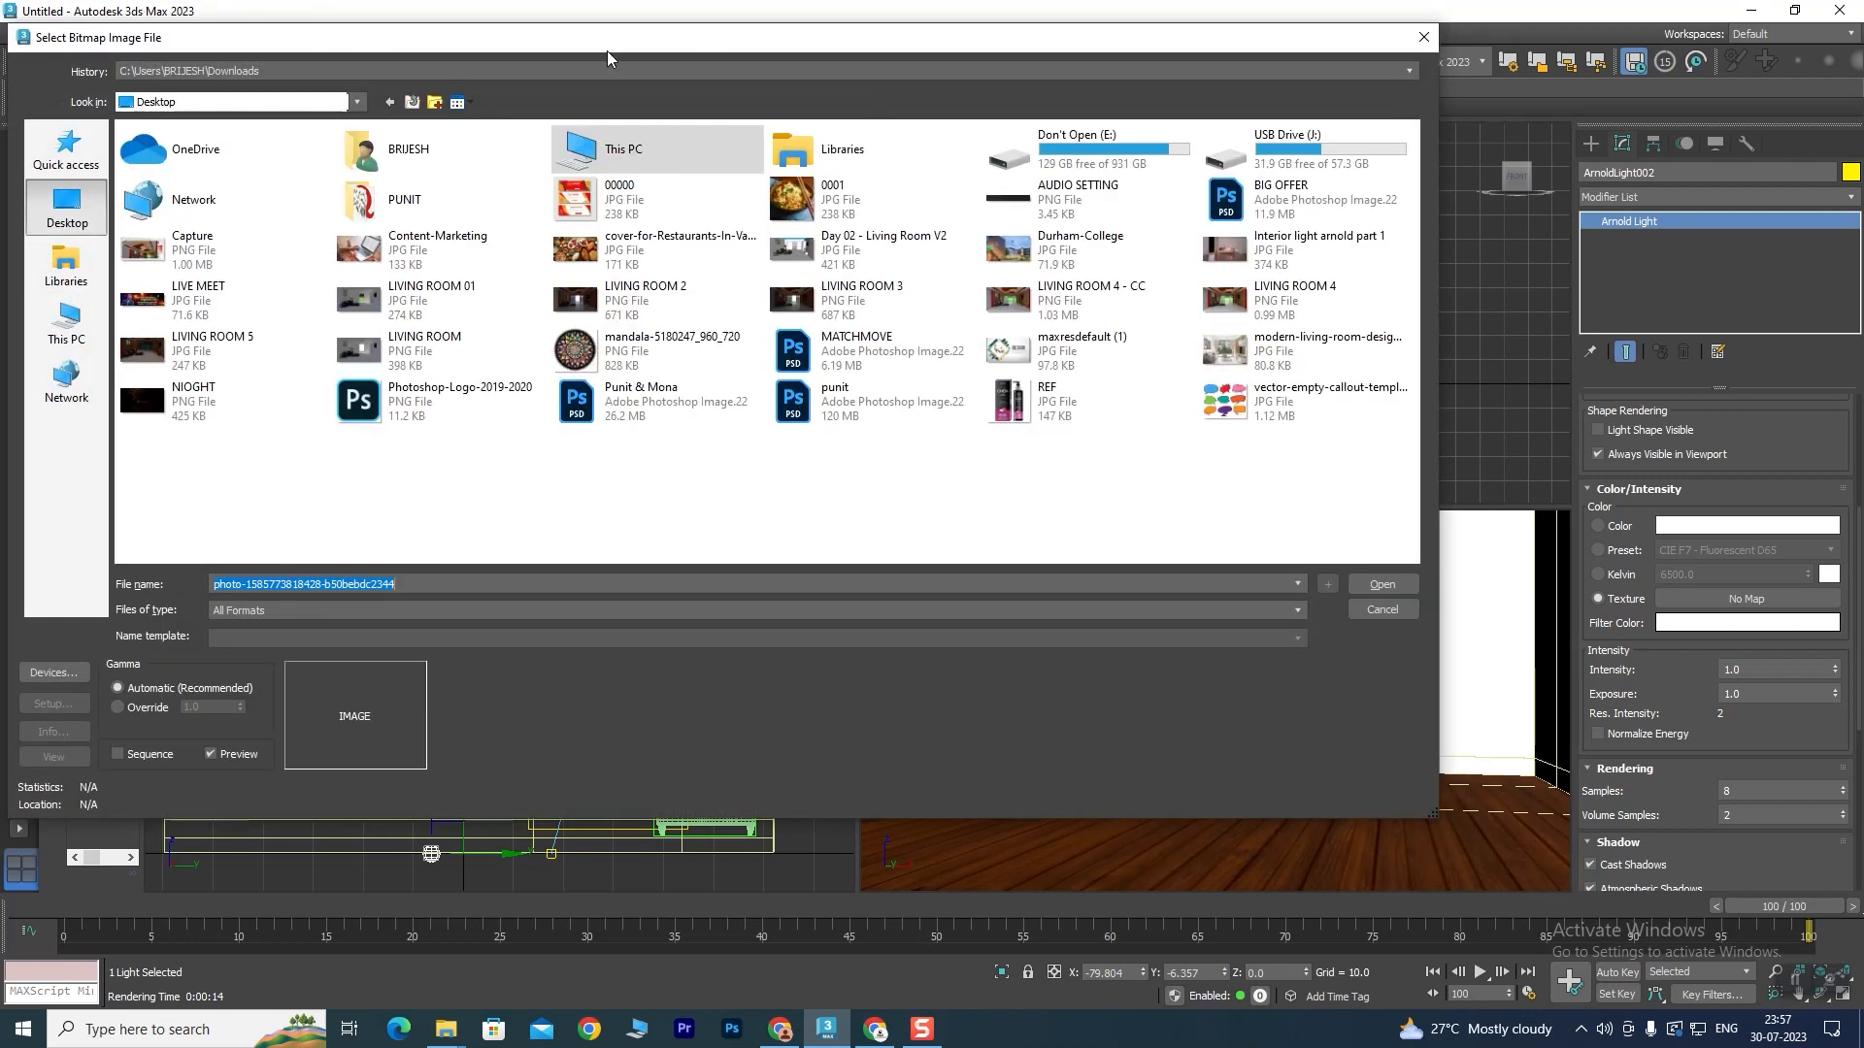
left_click(66, 320)
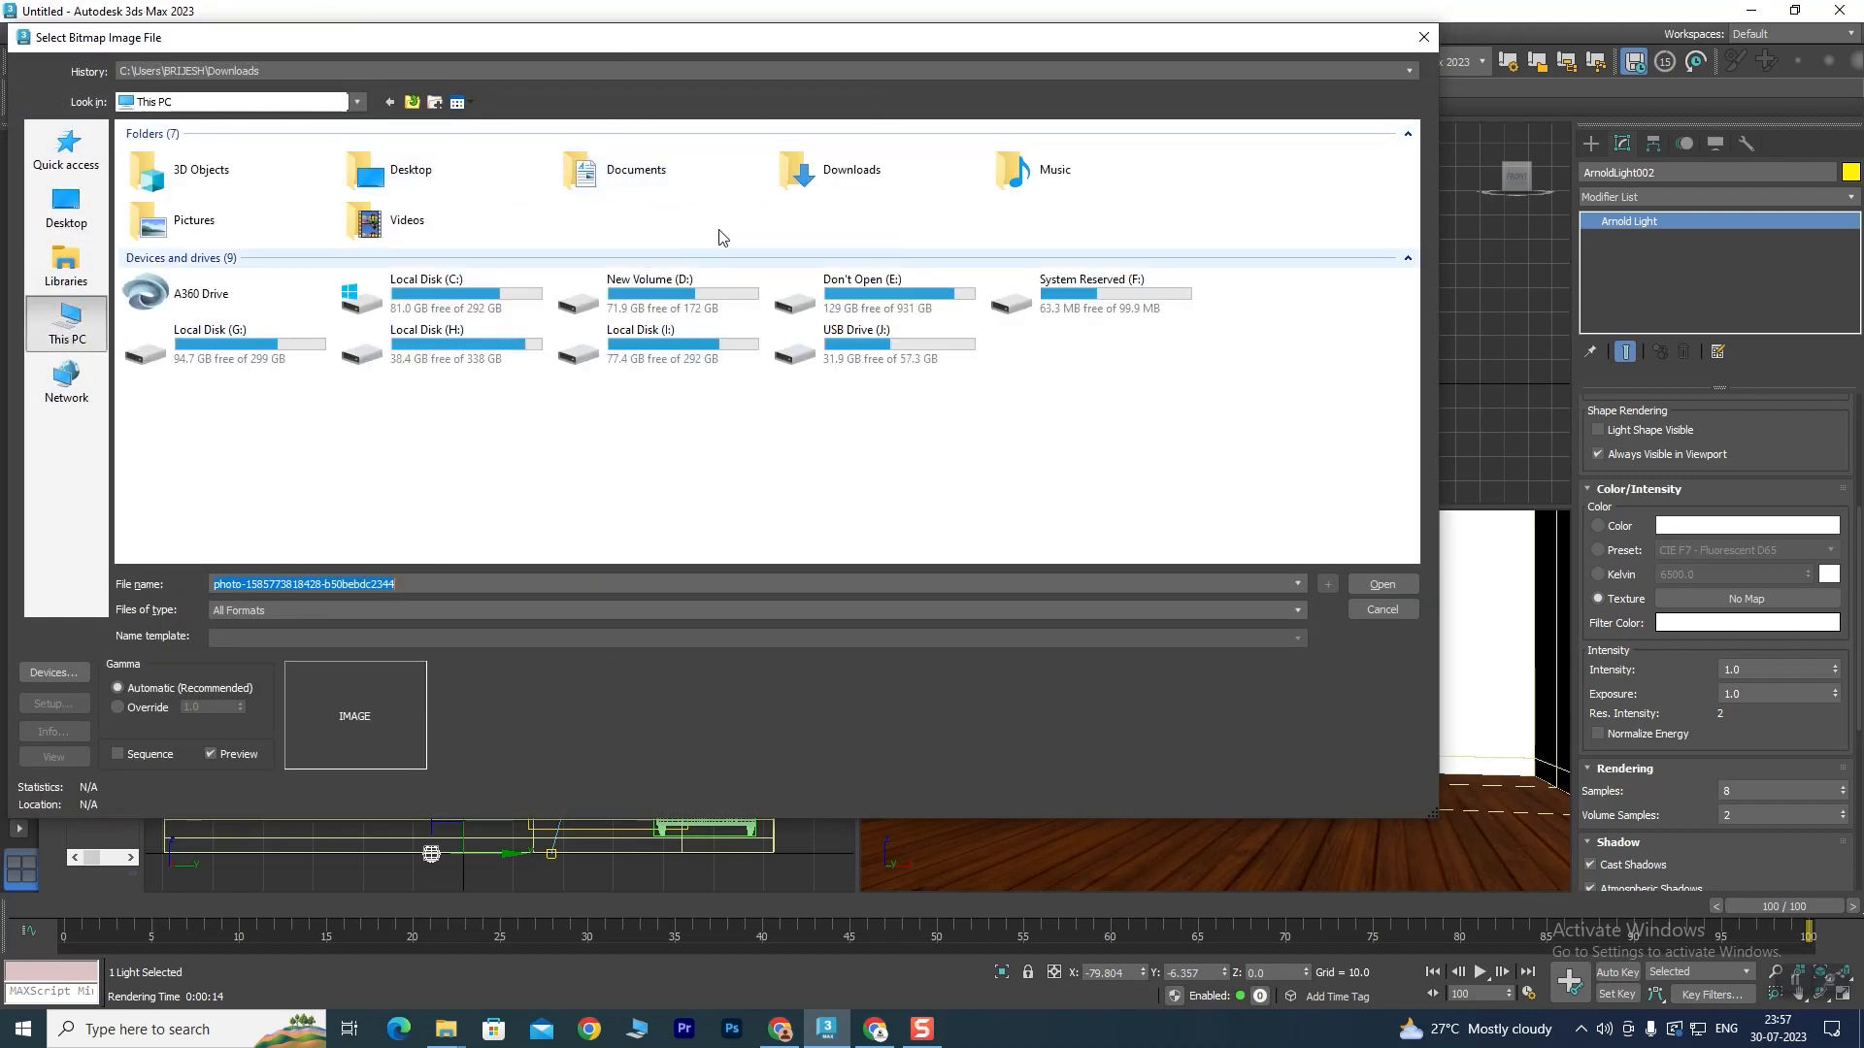
double_click(846, 174)
left_click(365, 215)
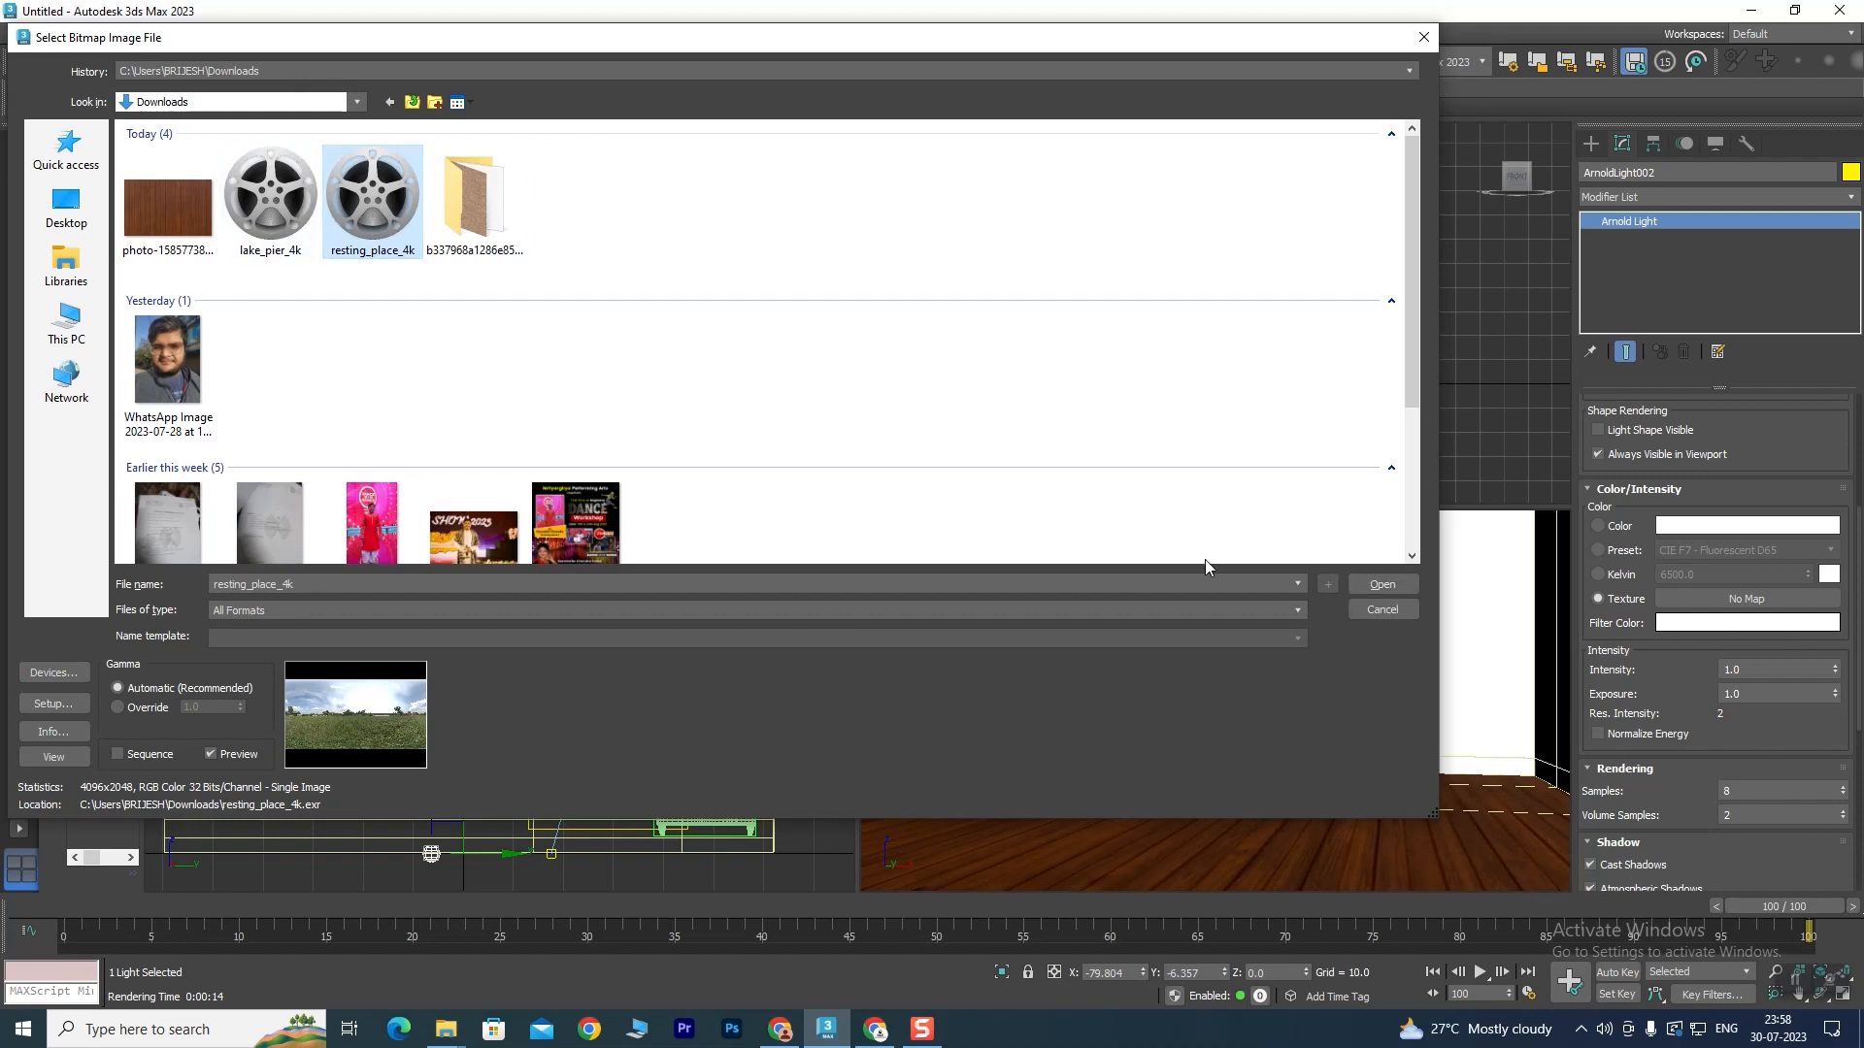
left_click(1378, 585)
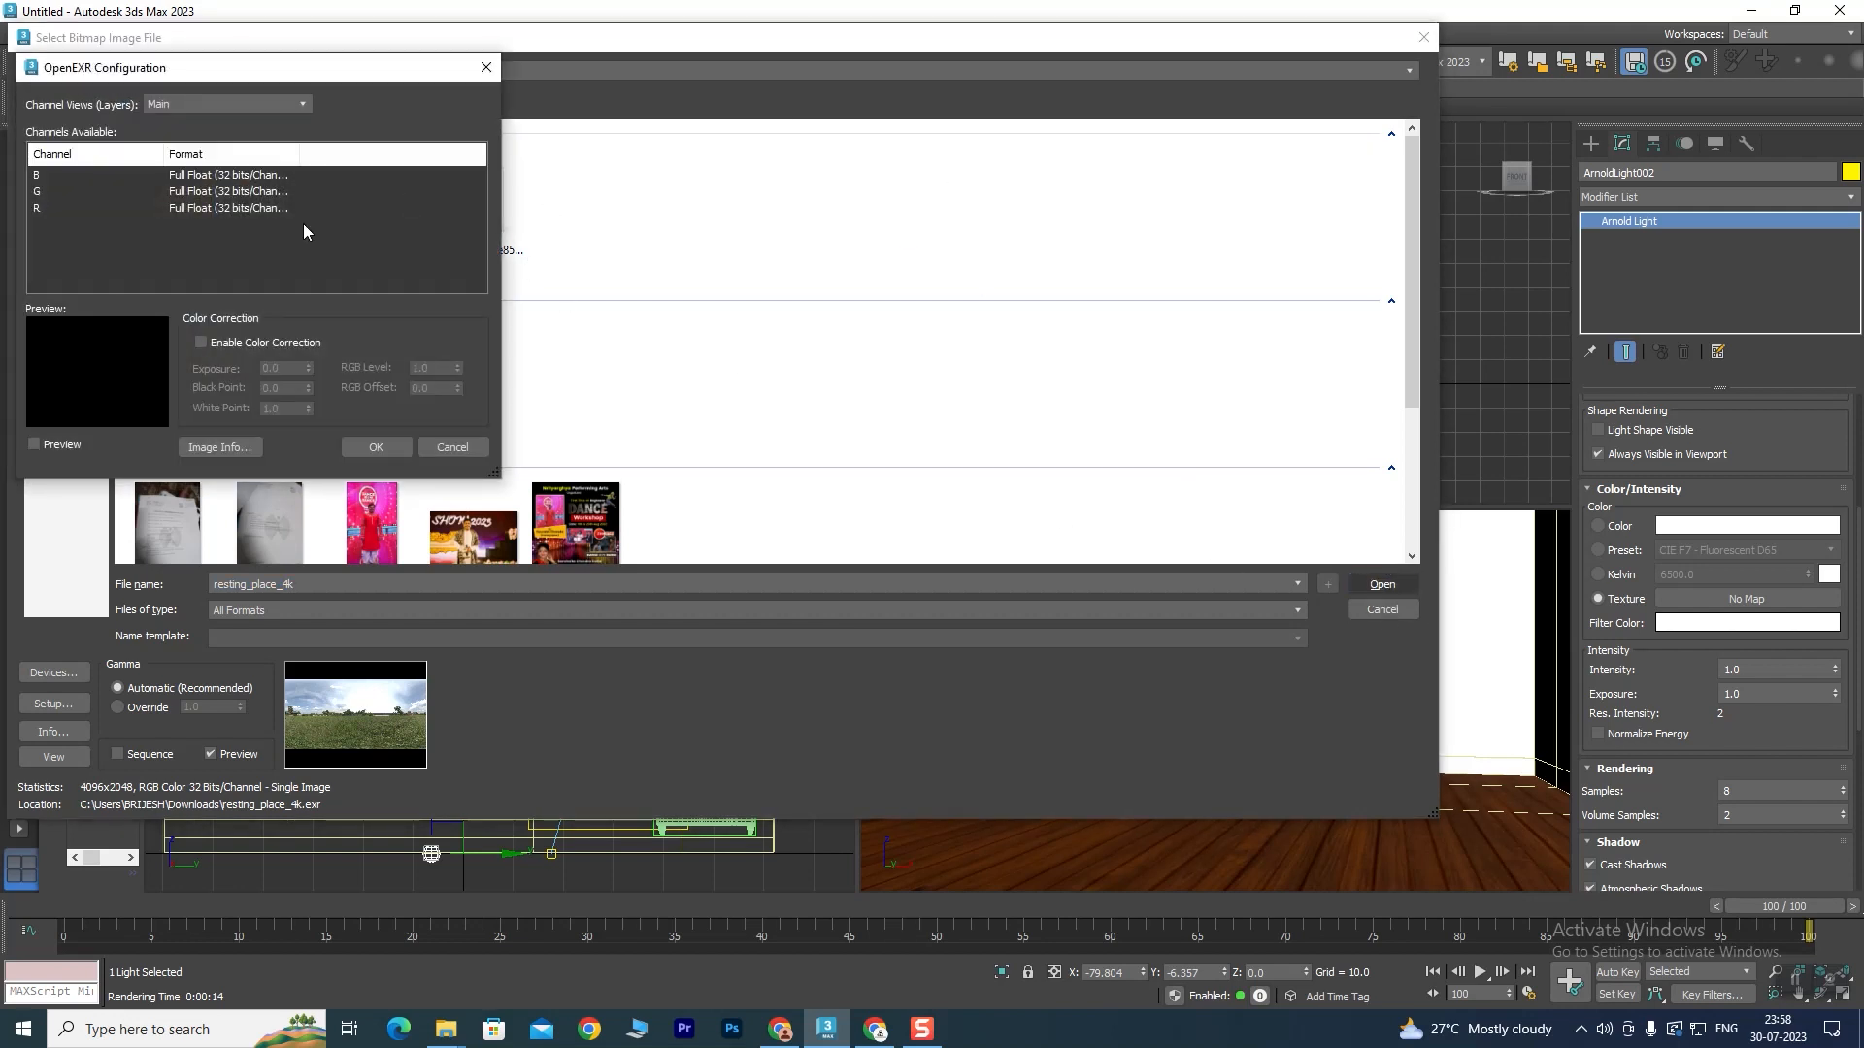
left_click(374, 448)
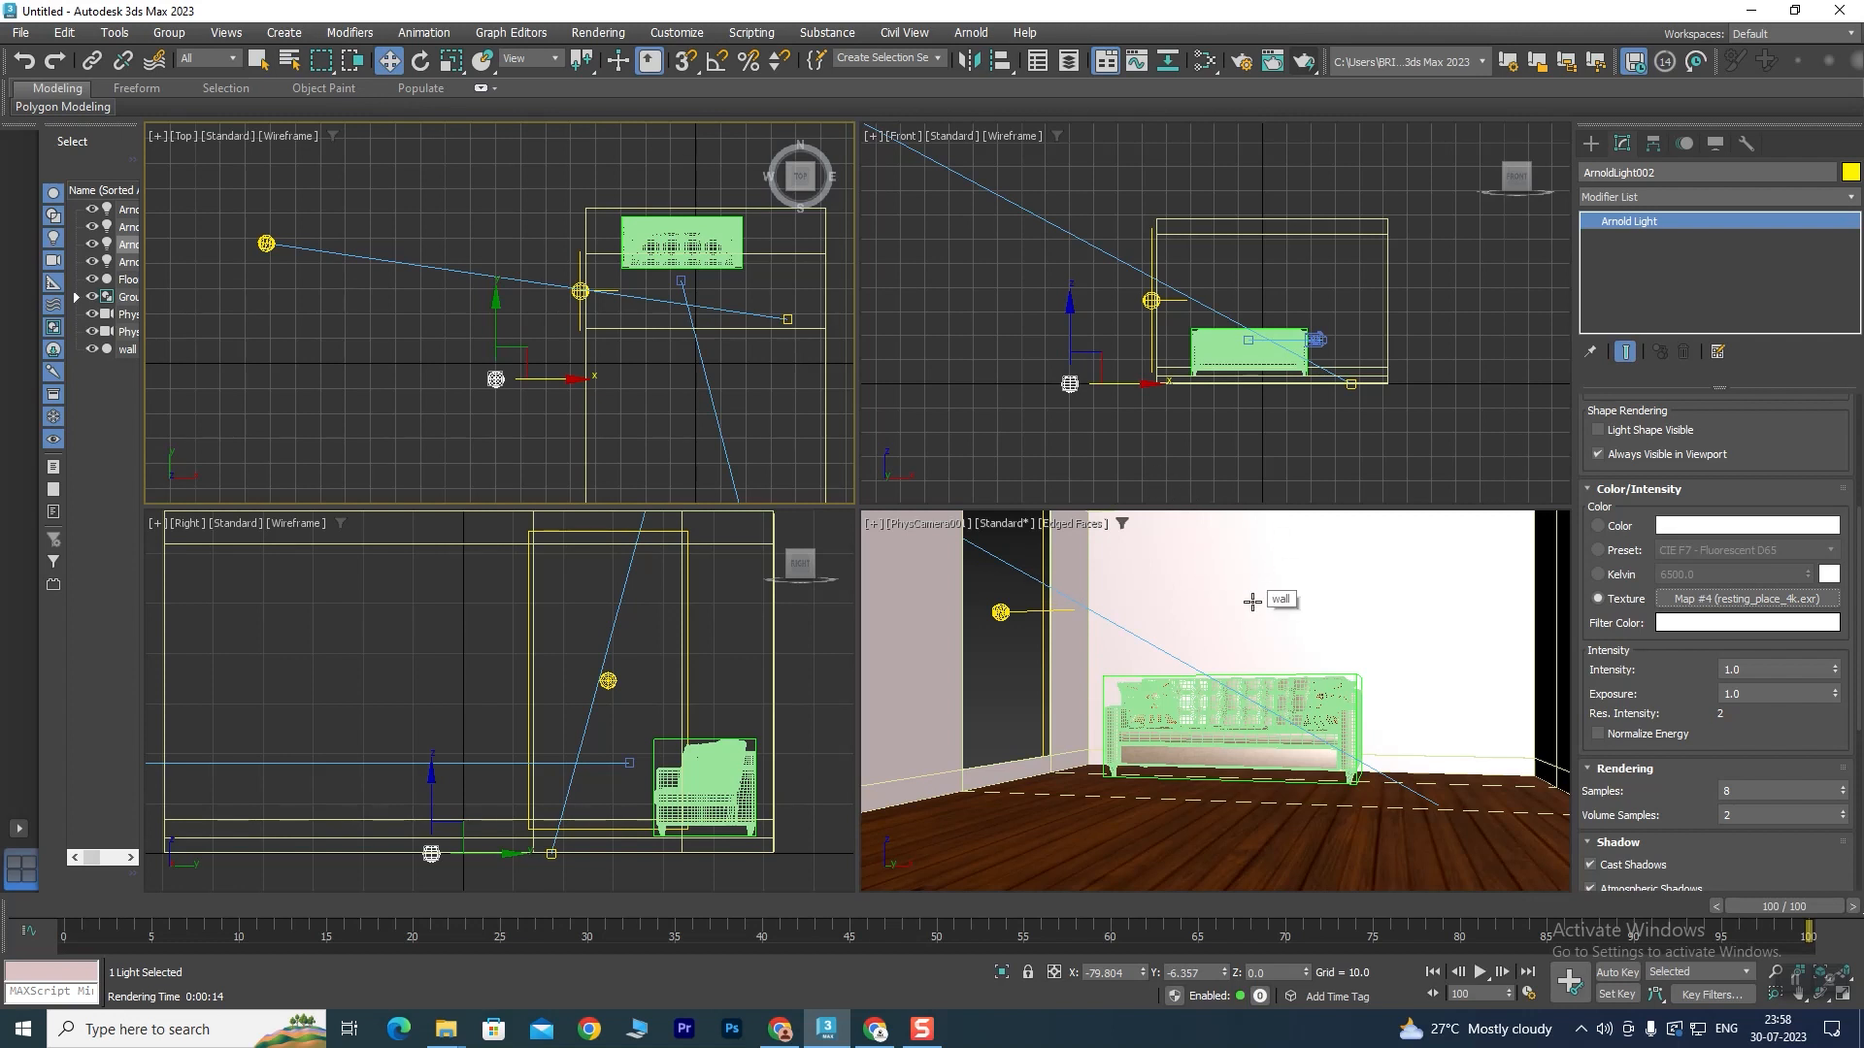
Render the physical camera view and examine the lighting and noise on the walls, sofa and floor.
left_click(1296, 587)
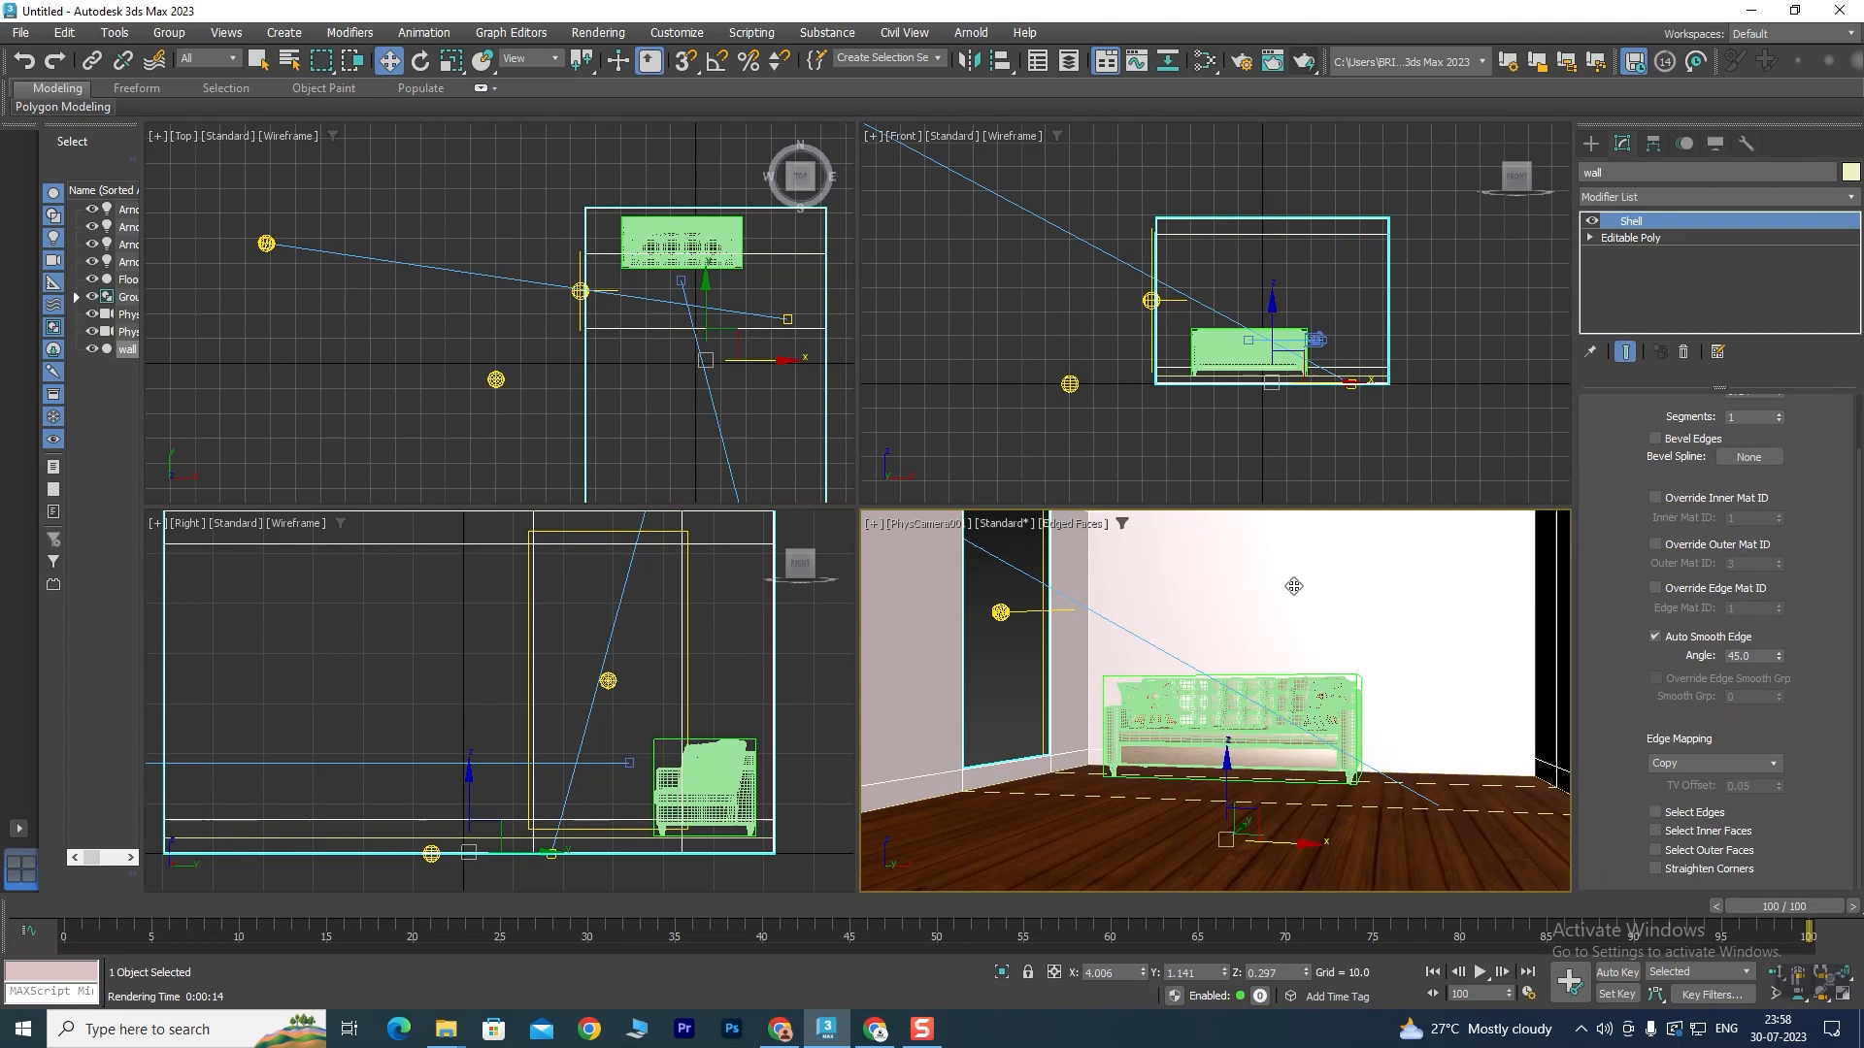
left_click(1303, 60)
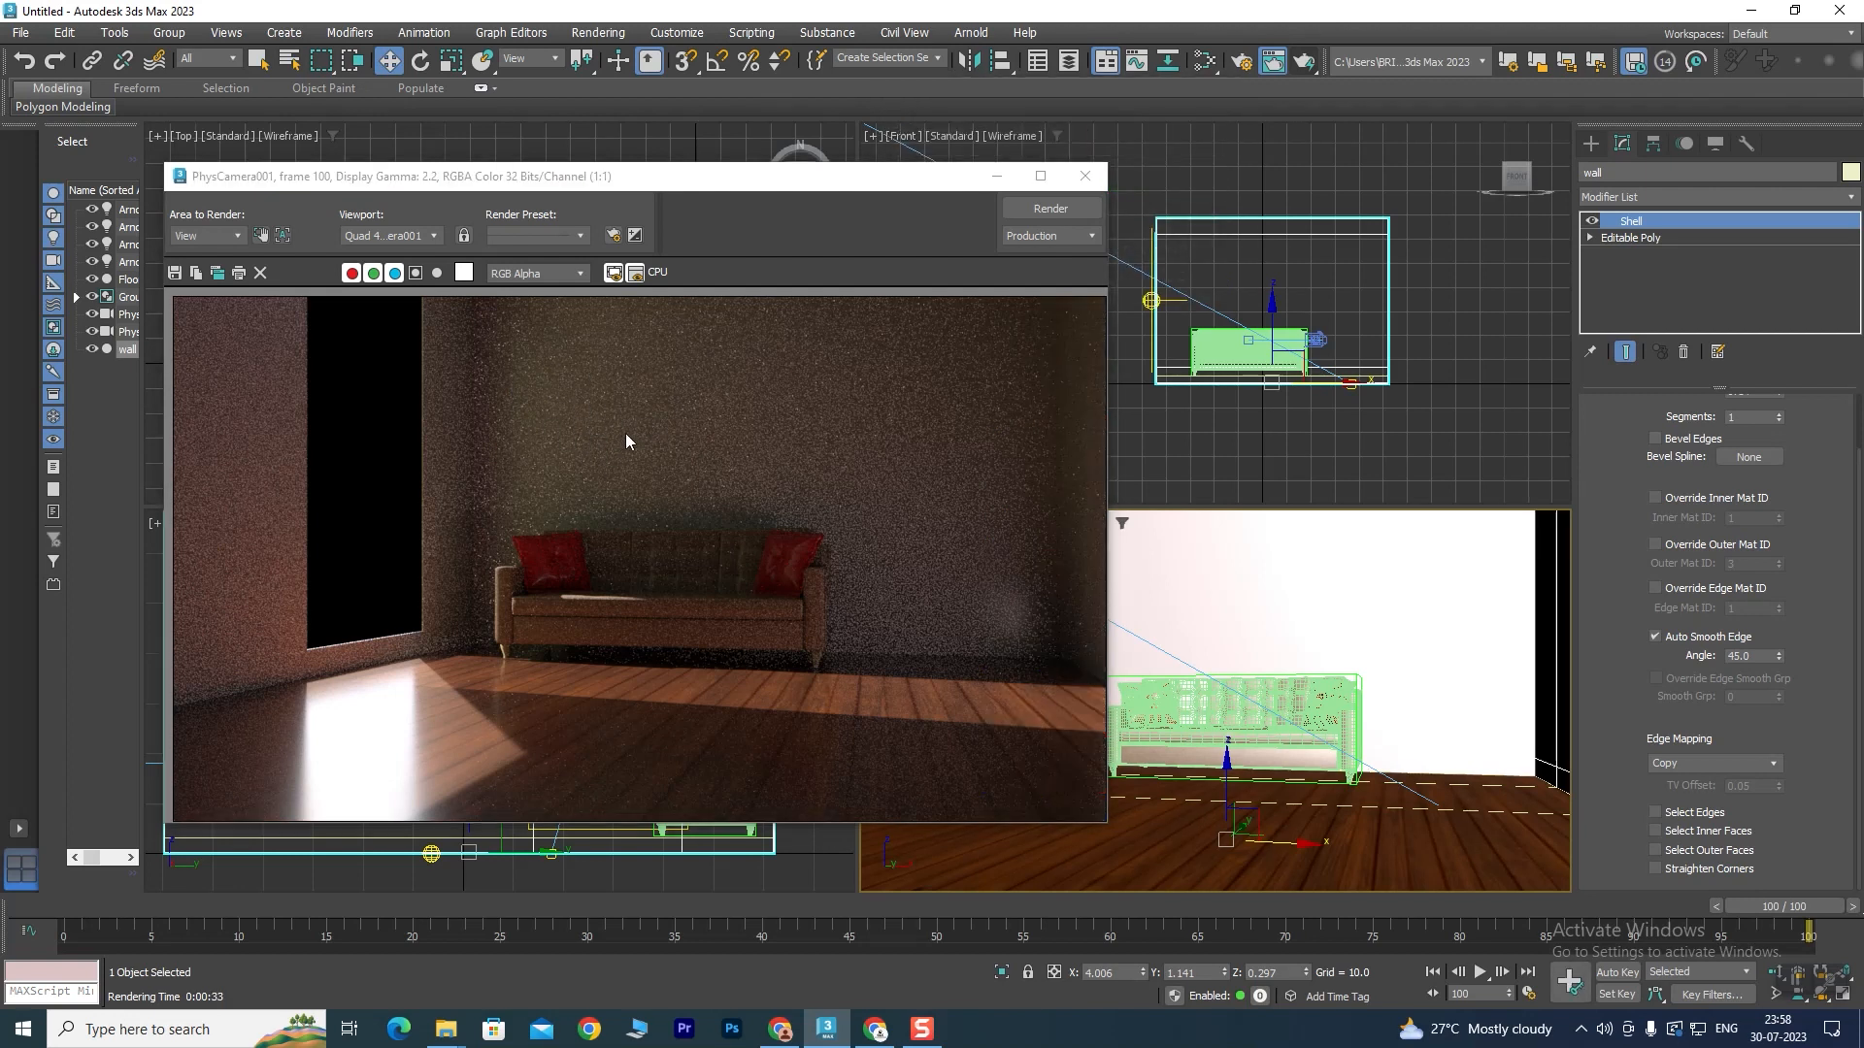
scroll(670, 476, "down", 3)
scroll(602, 456, "up", 5)
scroll(679, 451, "down", 2)
scroll(647, 480, "down", 3)
scroll(632, 503, "up", 3)
scroll(666, 579, "up", 3)
scroll(654, 556, "down", 3)
left_click(1084, 176)
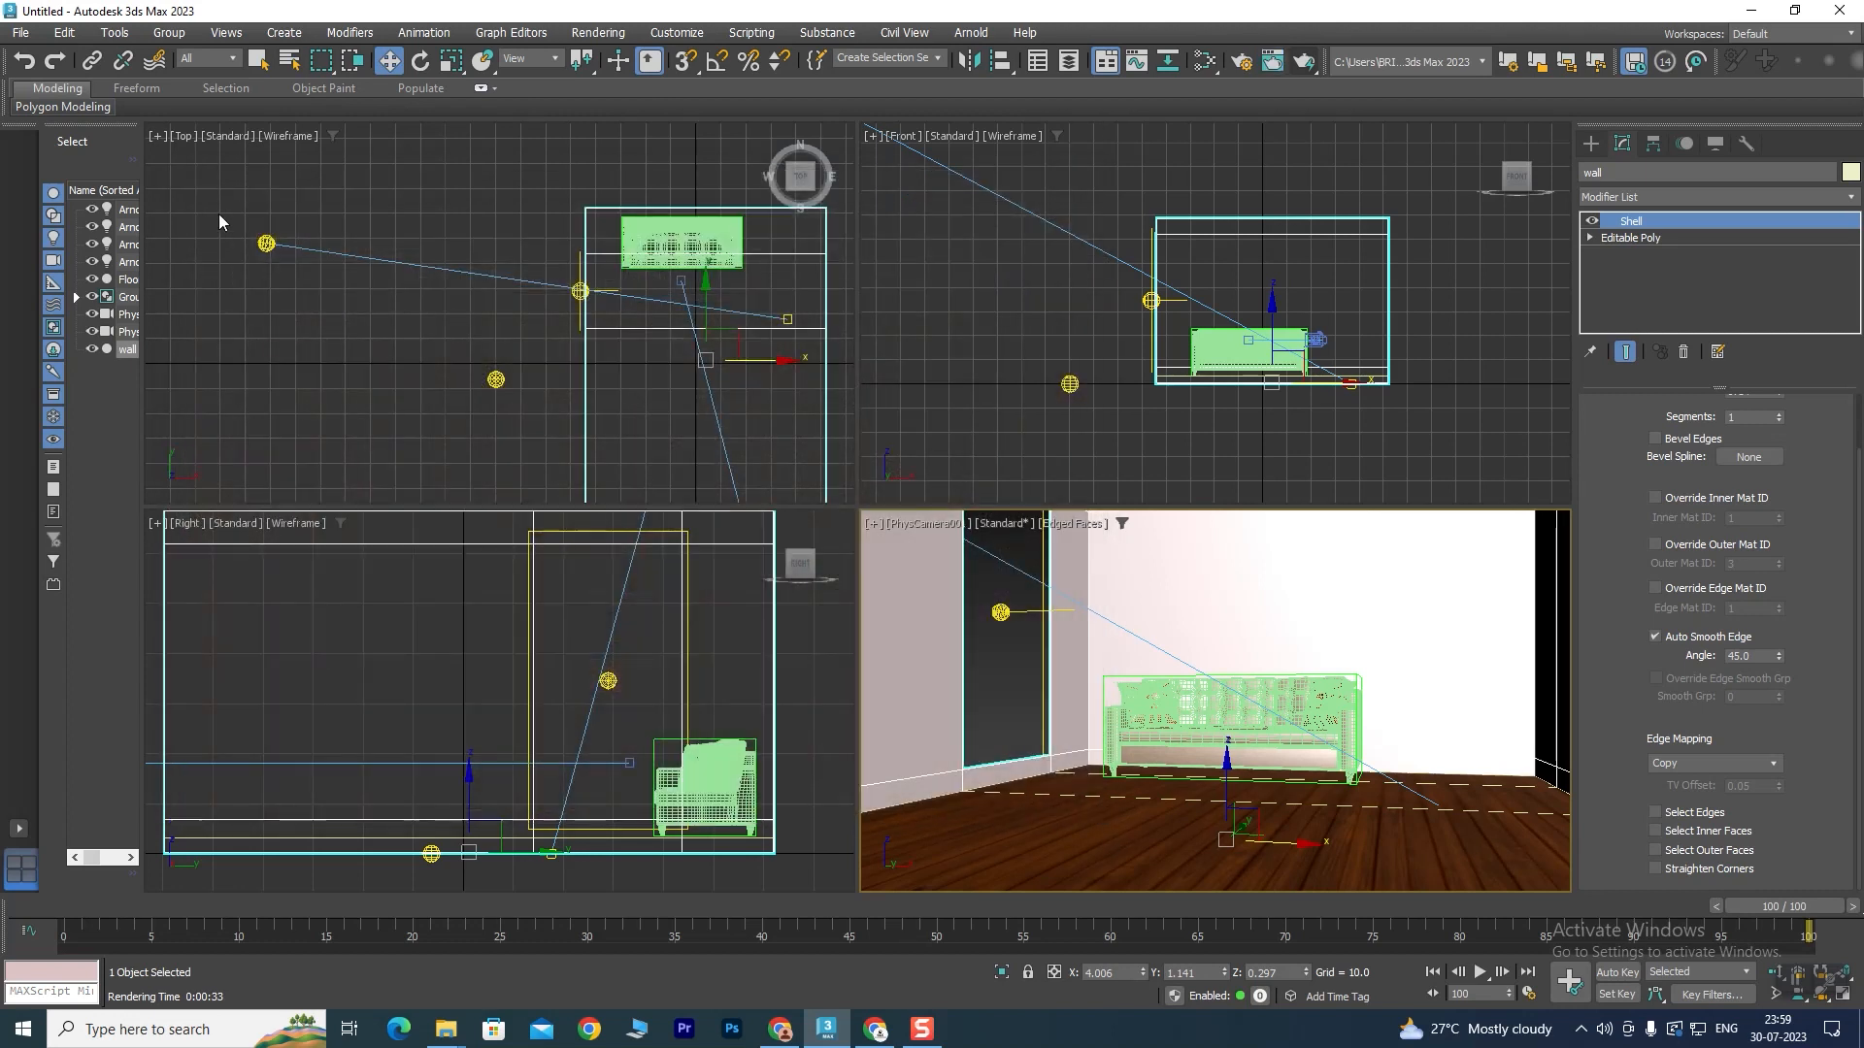
Set the exposure of the targeted distant light outside the room to 4.
left_click(227, 300)
left_click(270, 244)
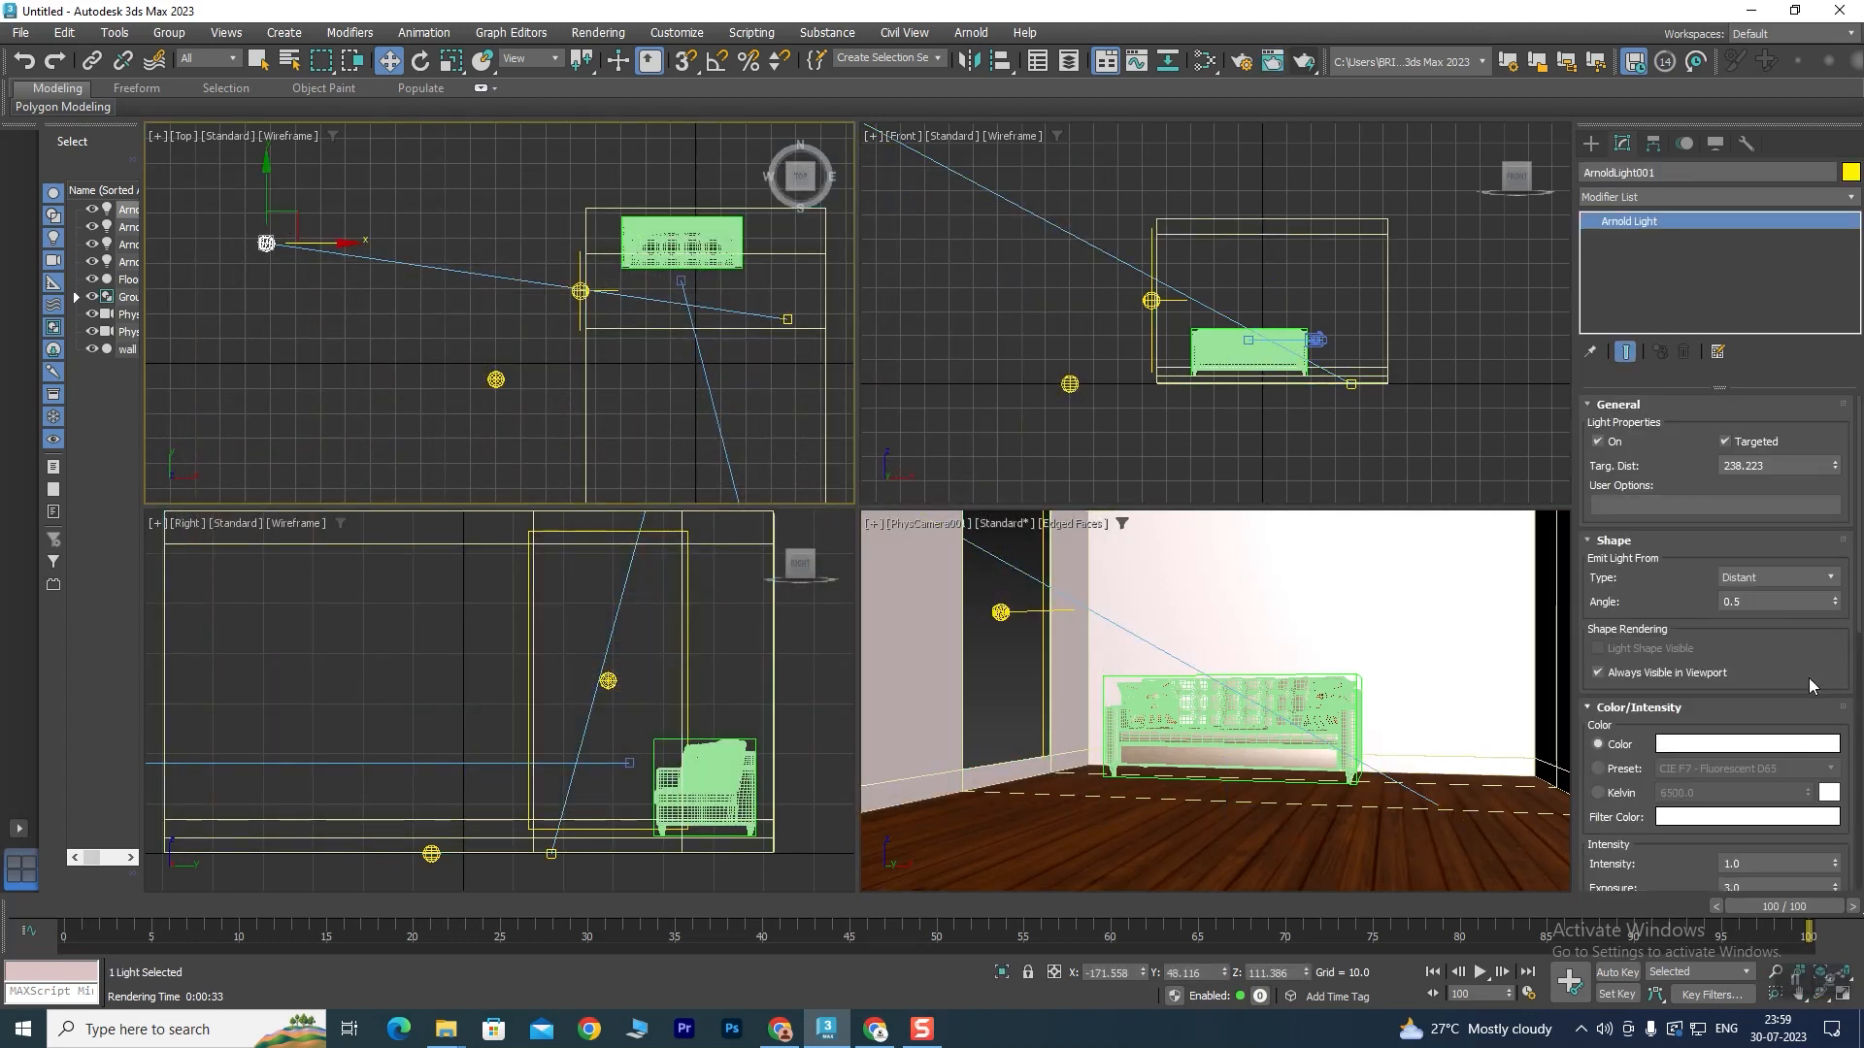
scroll(1762, 646, "down", 2)
left_click(1743, 829)
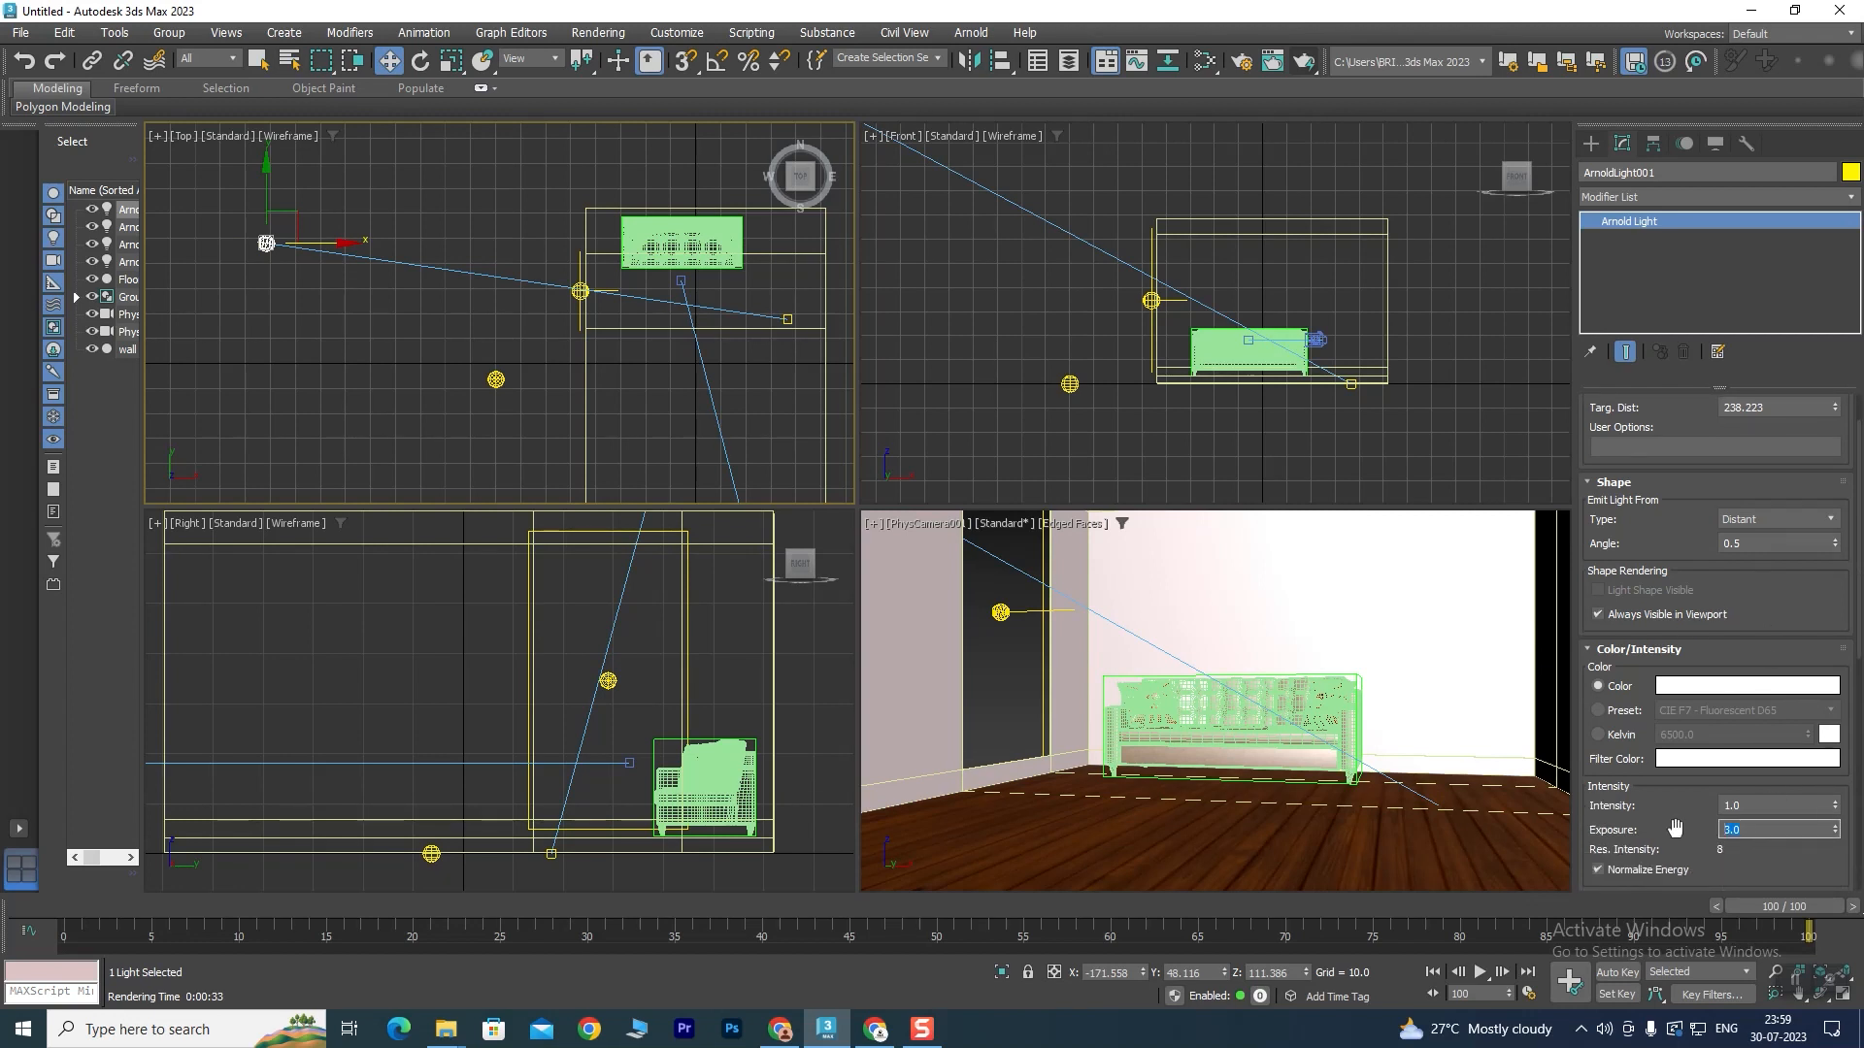
type("4")
key("Return")
left_click_drag(1754, 805, 1702, 808)
Render the physical camera view again with the stronger distant light.
left_click(1221, 617)
left_click(1300, 62)
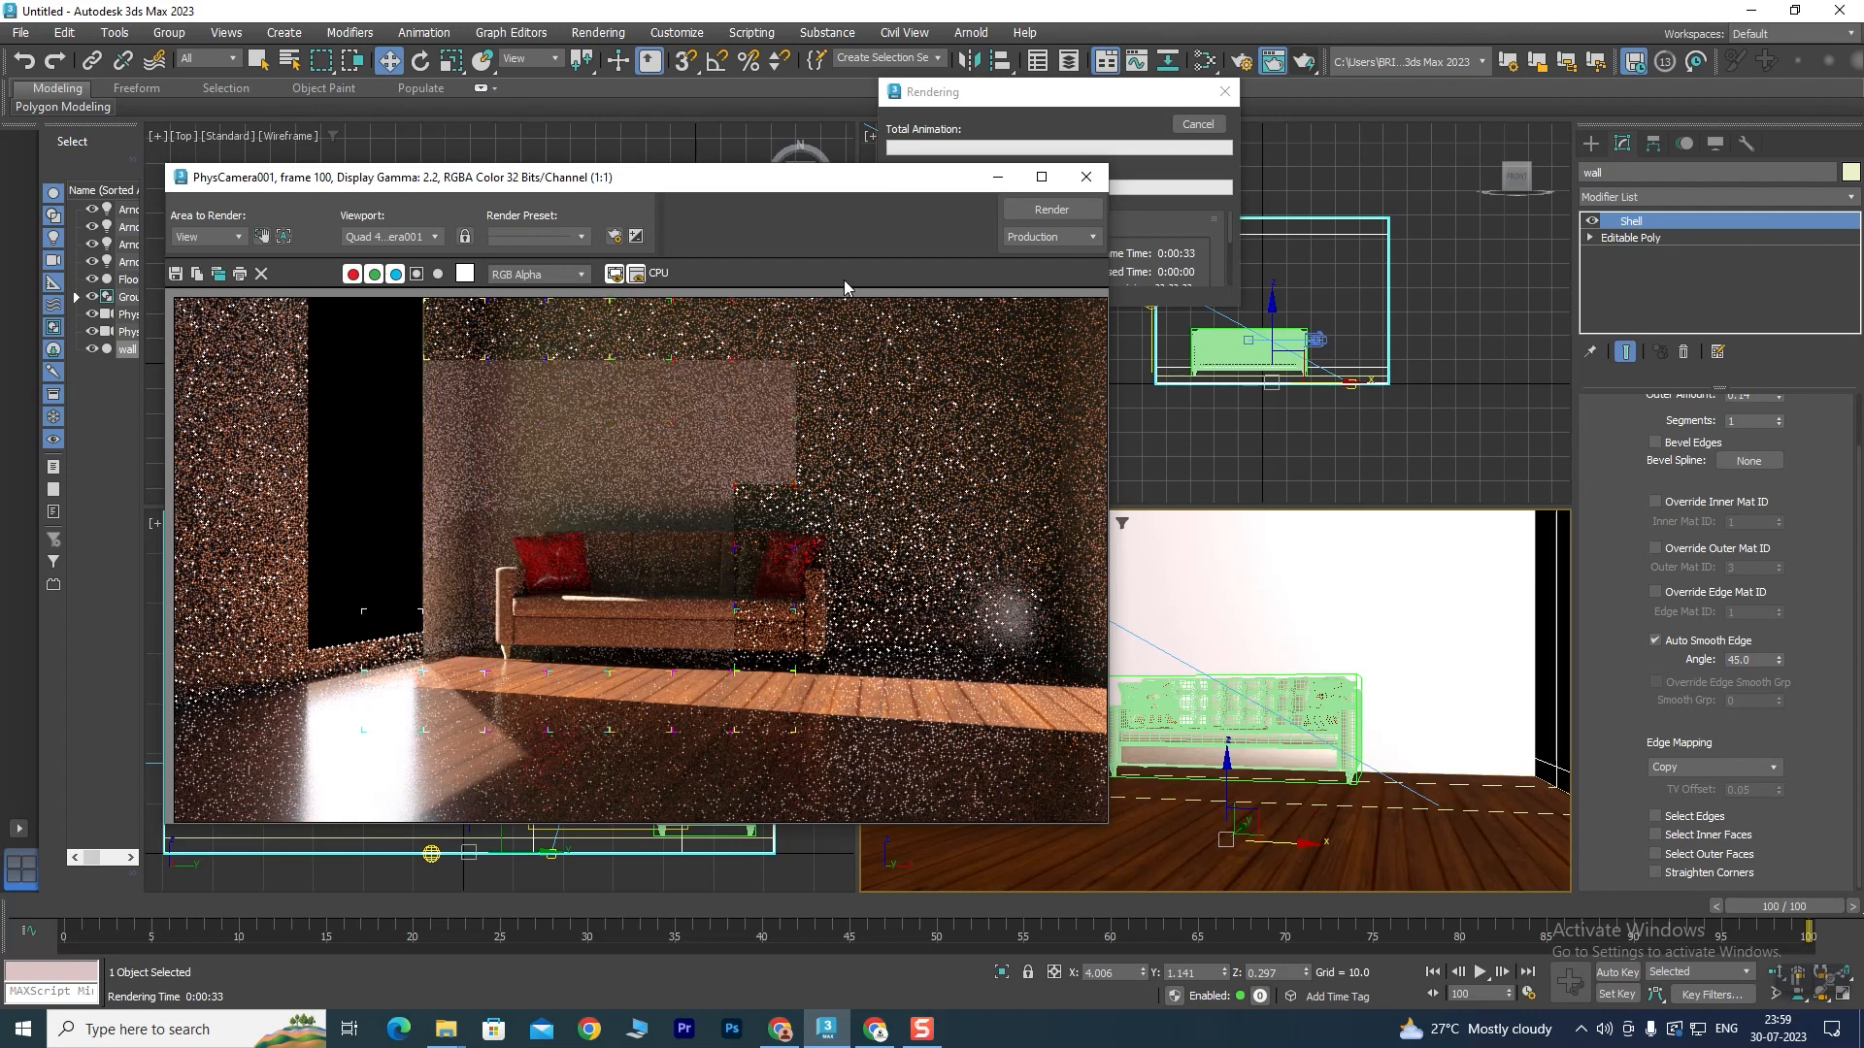
left_click_drag(734, 183, 834, 187)
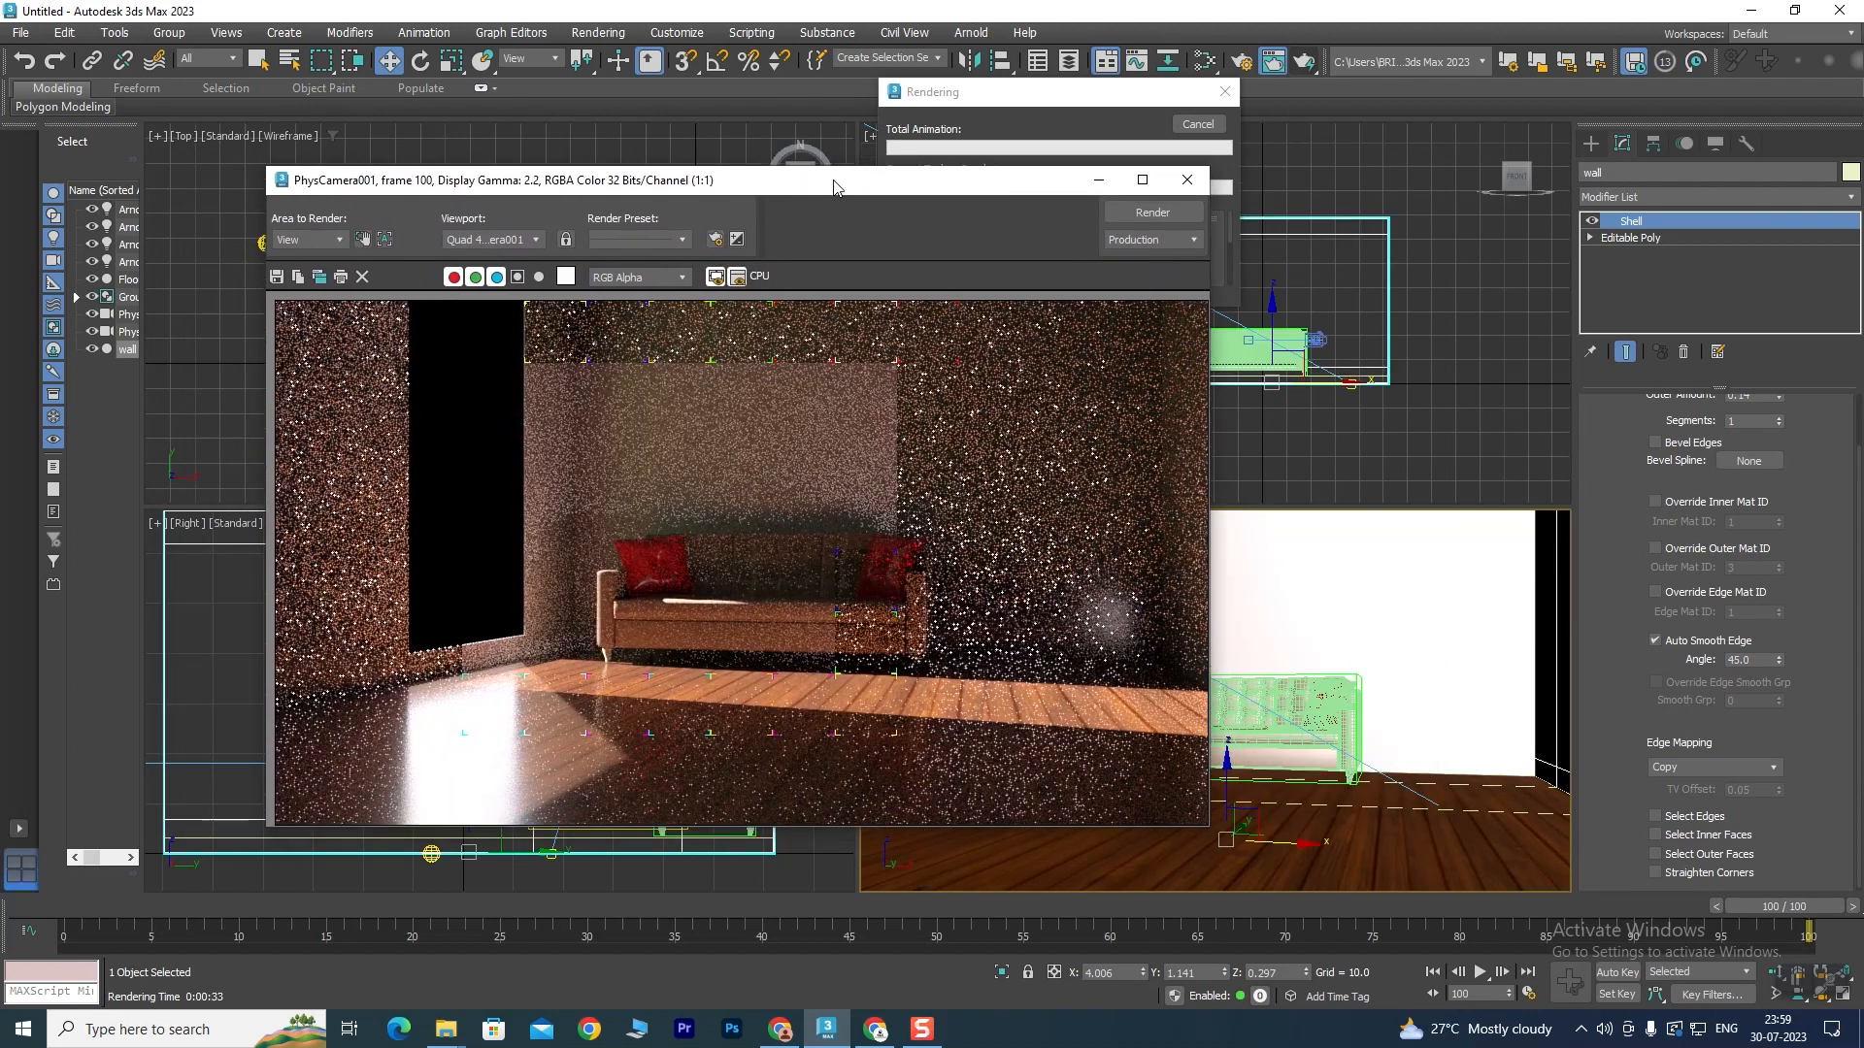